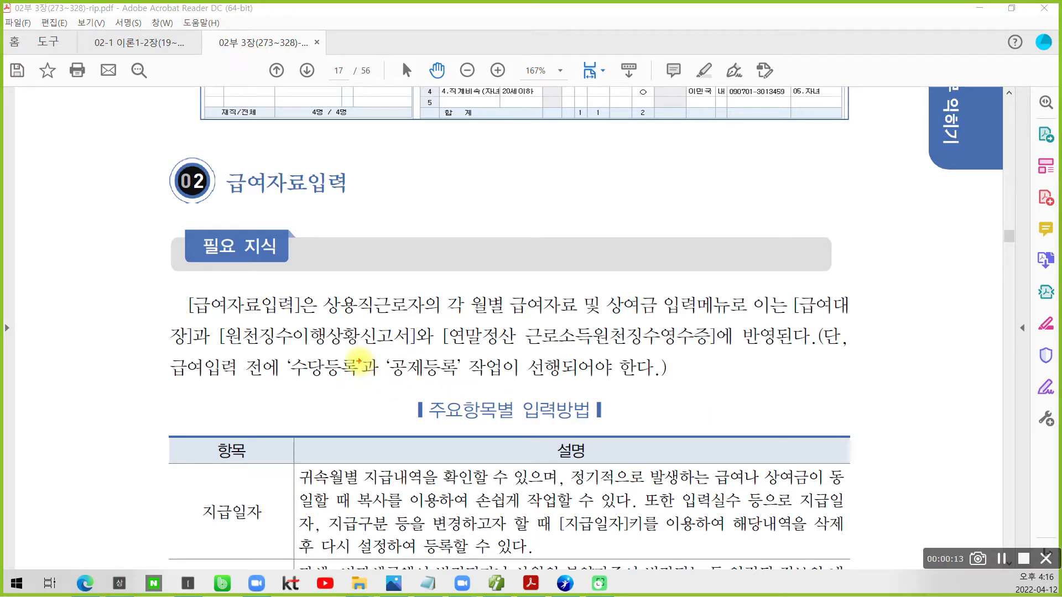
# - Circle the '02 급여자료입력' heading and draw a vertical stroke beside it in red pen, and clear the marks
pyautogui.moveTo(155, 208)
pyautogui.mouseDown()
pyautogui.moveTo(273, 132)
pyautogui.moveTo(284, 235)
pyautogui.moveTo(143, 218)
pyautogui.mouseUp()
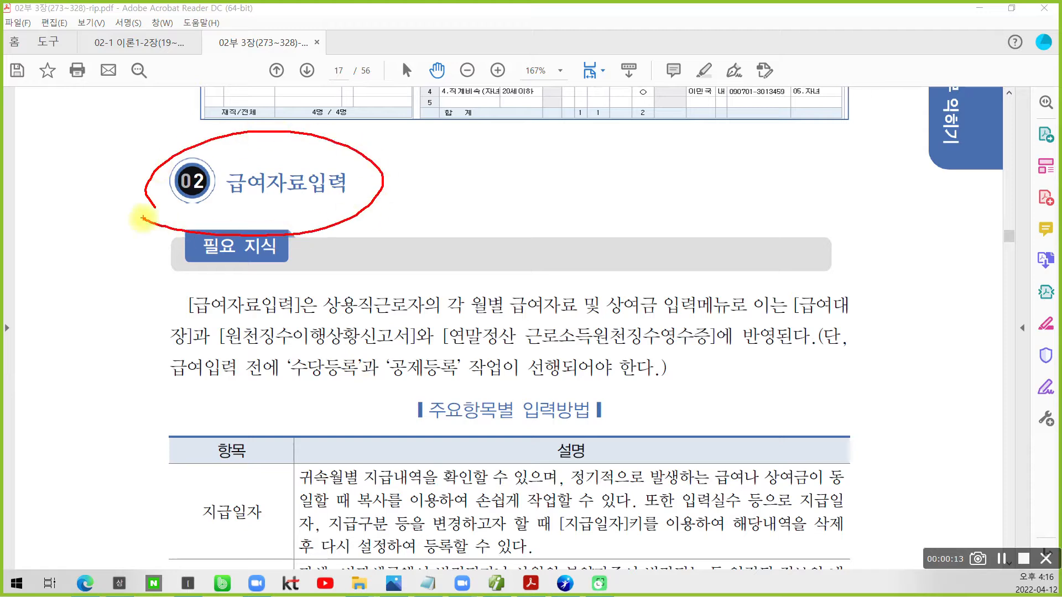
pyautogui.moveTo(62, 177); pyautogui.dragTo(63, 250)
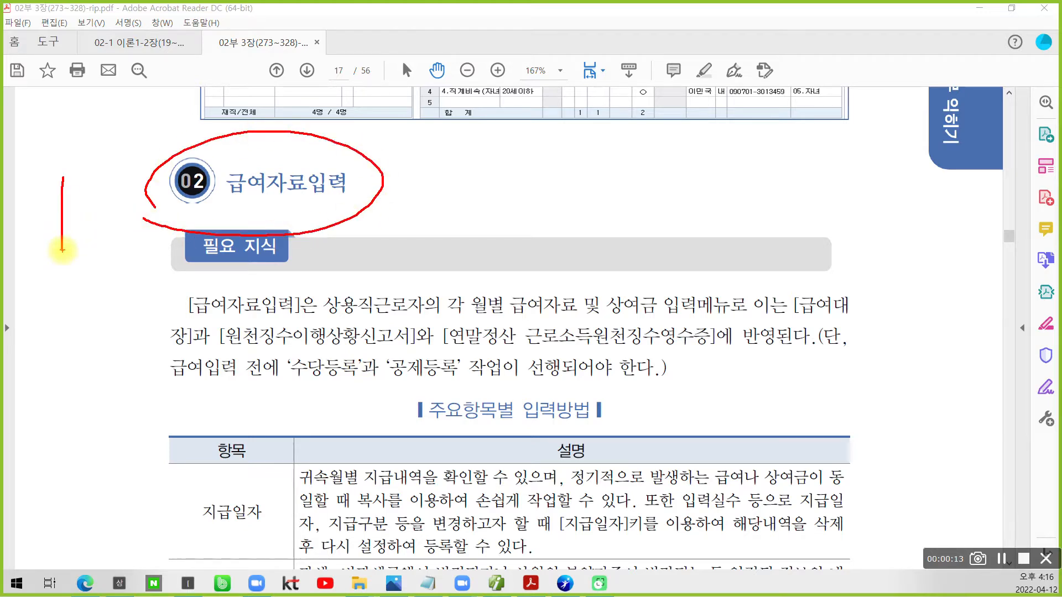
pyautogui.press('Escape')
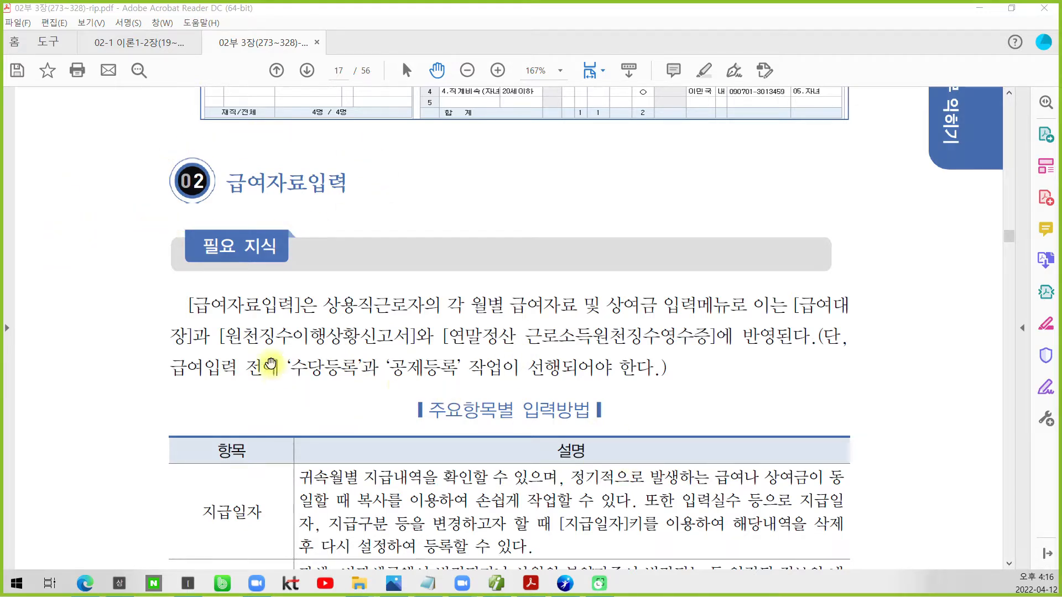
# - Highlight '수당등록'과 '공제등록' in the introductory paragraph, and temporarily circle '선행되어야' in red pen
pyautogui.scroll(-1, 270, 365)
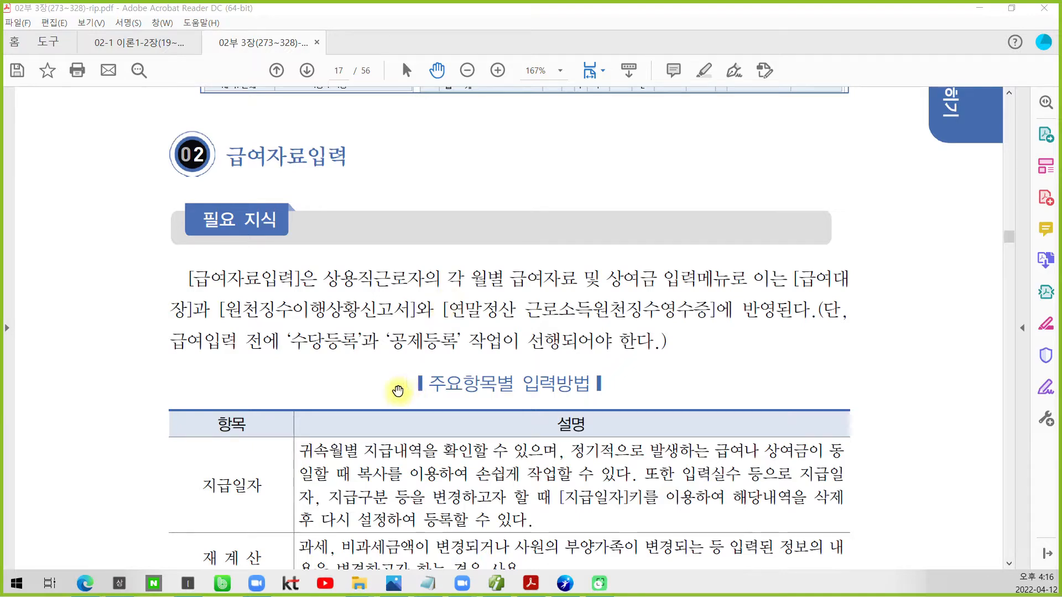
pyautogui.scroll(-2, 301, 355)
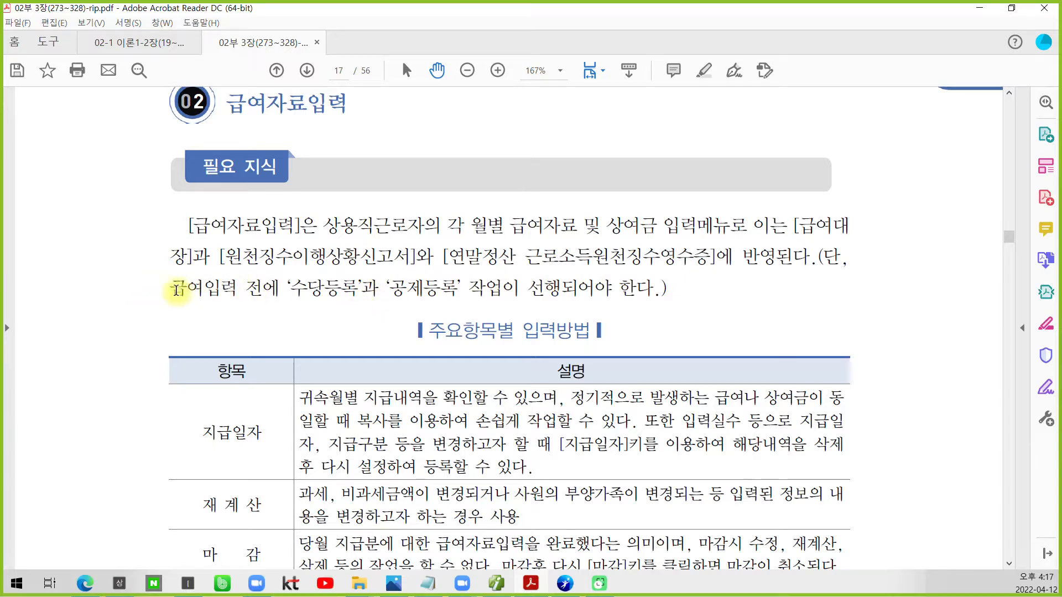
pyautogui.moveTo(169, 286); pyautogui.dragTo(186, 289)
pyautogui.click(264, 298)
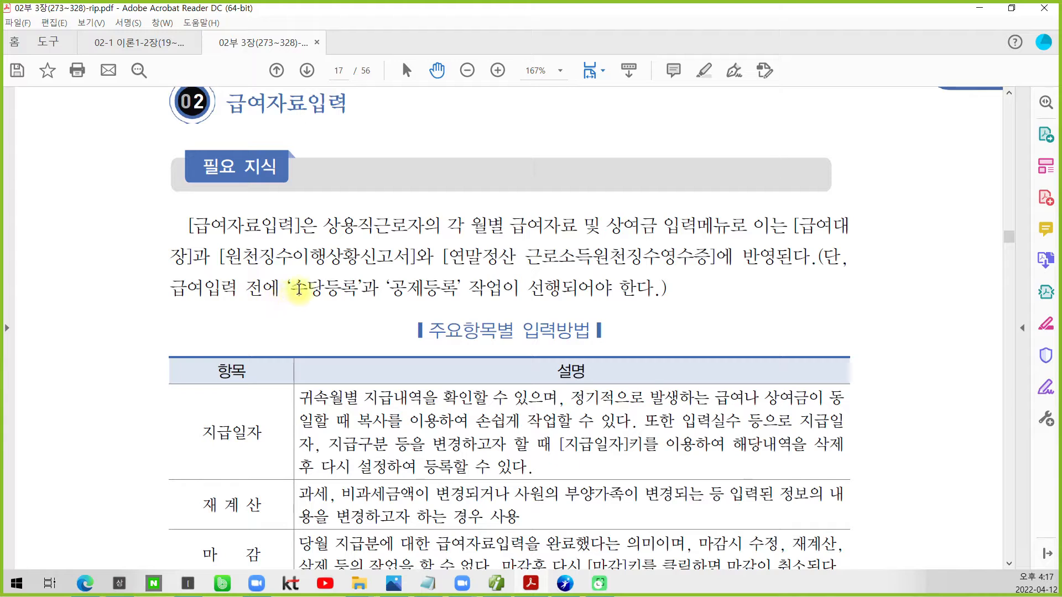
pyautogui.moveTo(293, 288); pyautogui.dragTo(458, 289)
pyautogui.rightClick(427, 289)
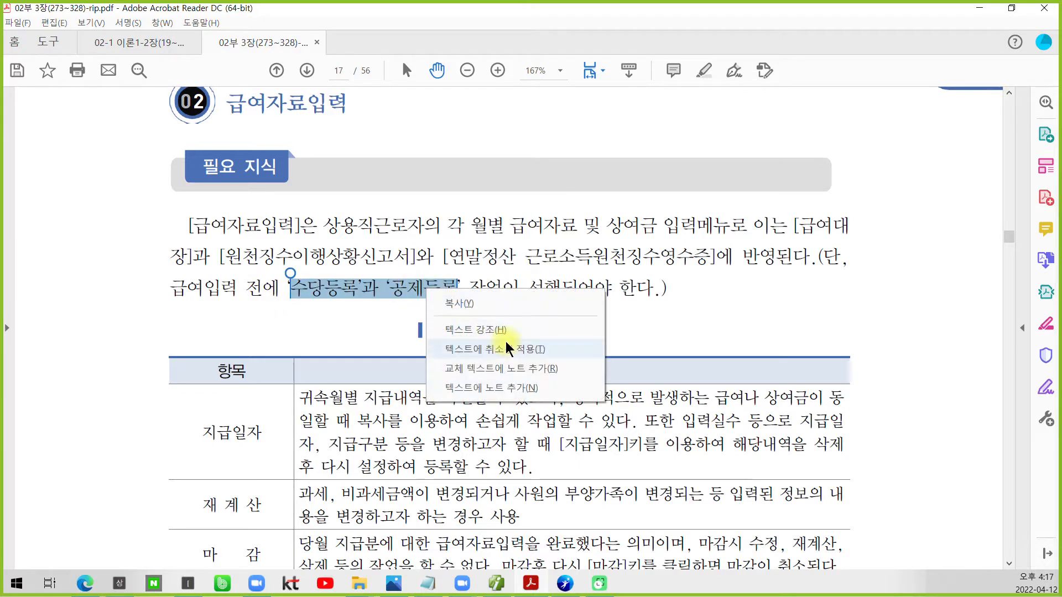
pyautogui.click(501, 330)
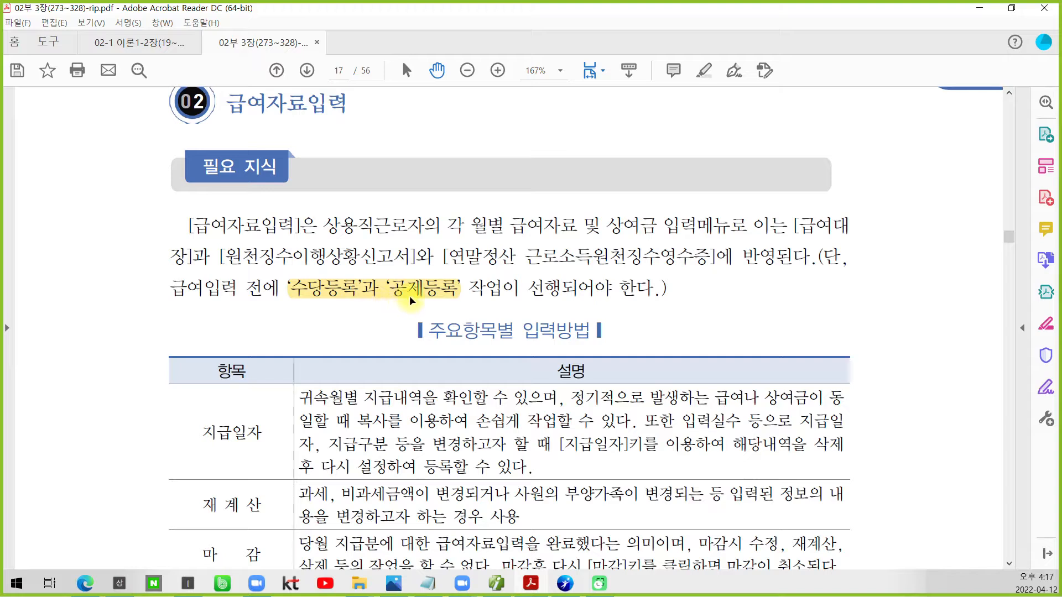
pyautogui.moveTo(578, 314)
pyautogui.mouseDown()
pyautogui.moveTo(532, 269)
pyautogui.moveTo(576, 312)
pyautogui.mouseUp()
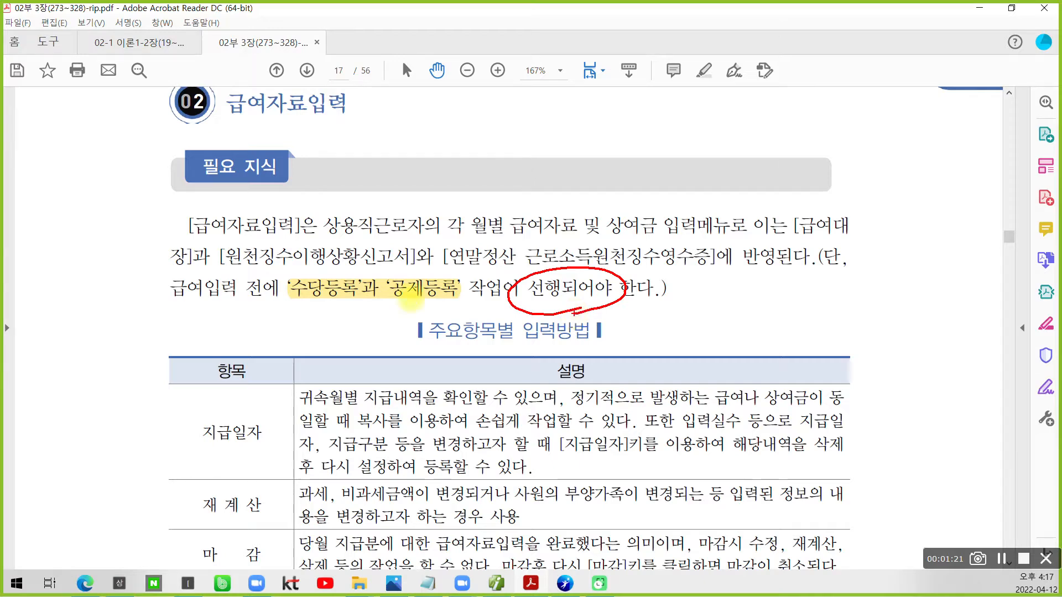
pyautogui.press('Escape')
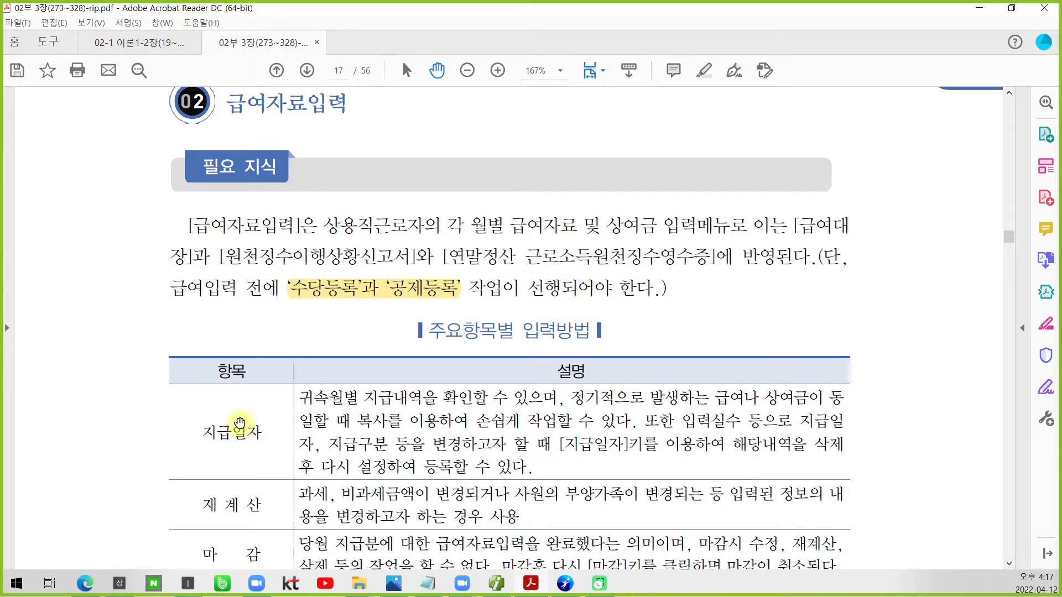
# - Highlight the table heading '수당 및 공제등록 입력방법' on page 18
pyautogui.scroll(-2, 381, 470)
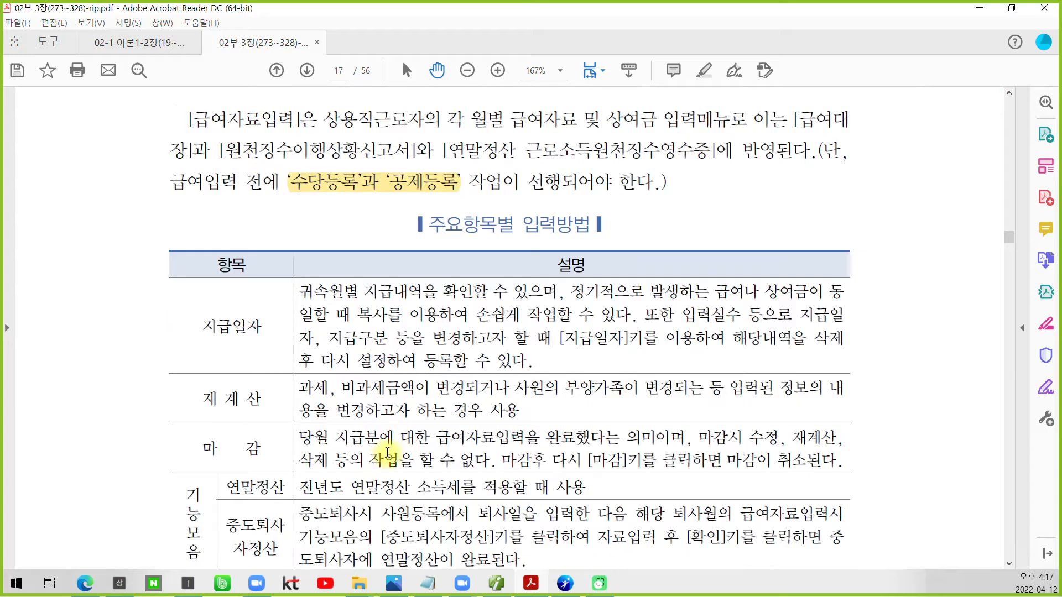
pyautogui.scroll(-2, 387, 454)
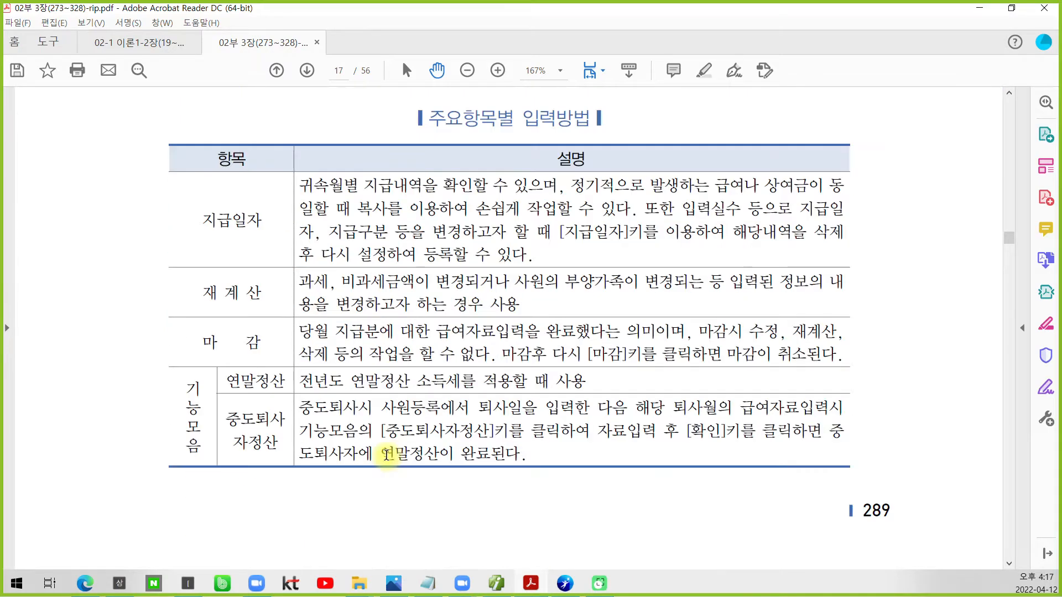
pyautogui.scroll(-4, 257, 387)
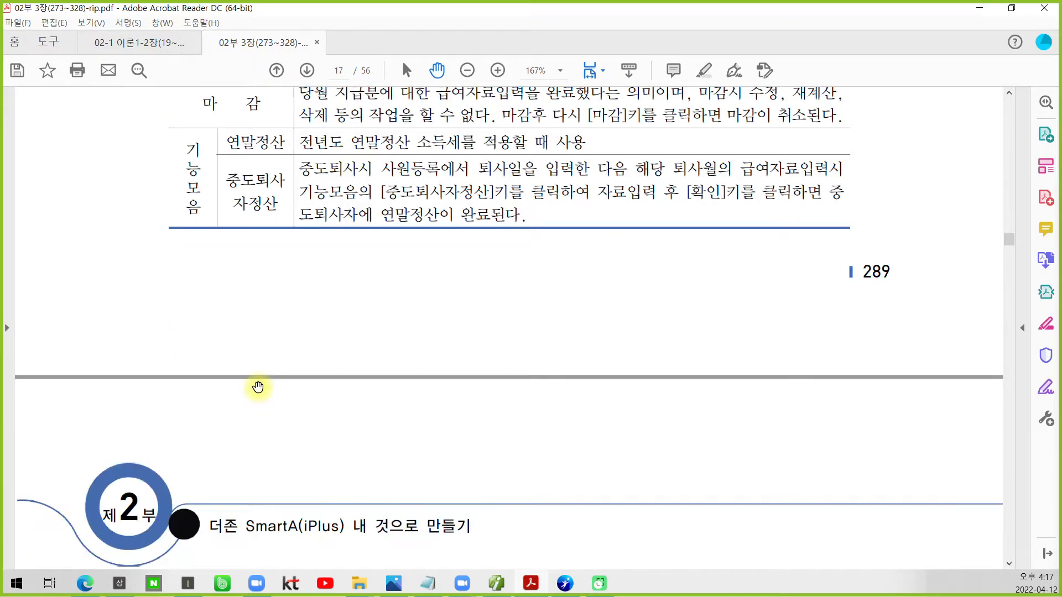
pyautogui.scroll(-8, 257, 387)
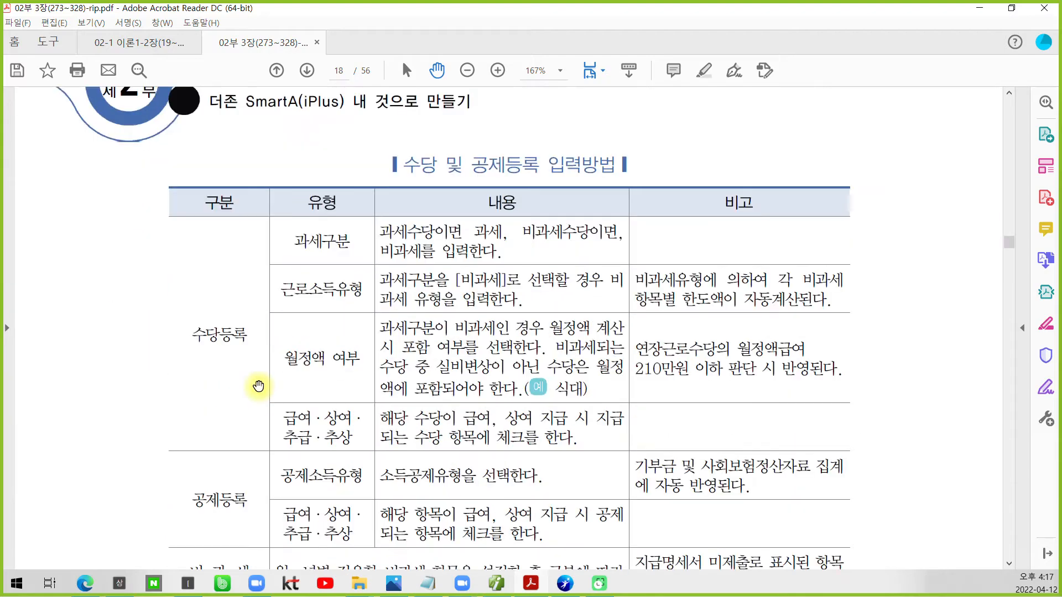
pyautogui.scroll(5, 259, 386)
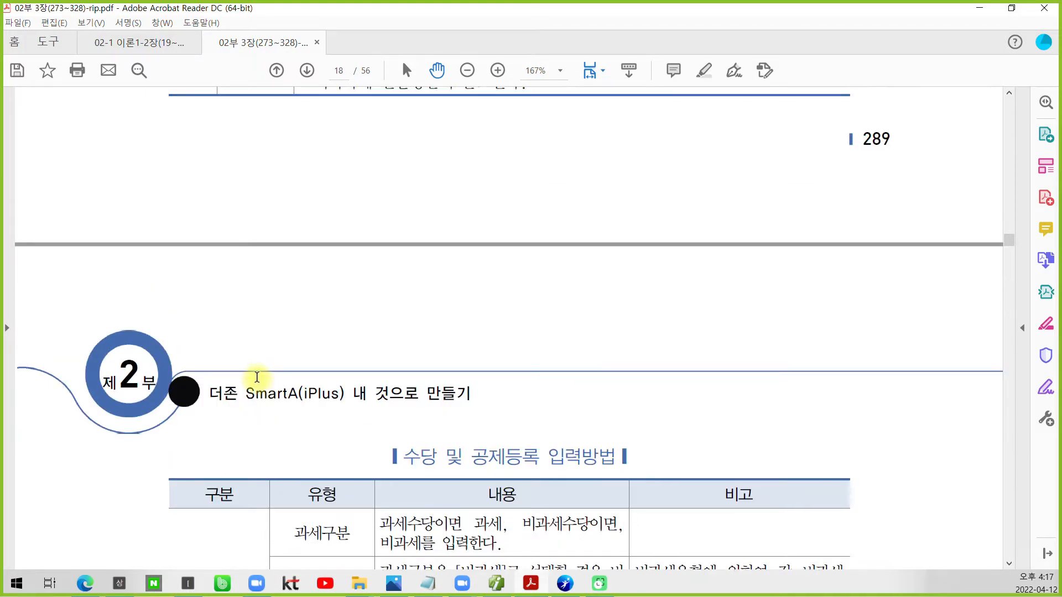
pyautogui.scroll(-5, 257, 378)
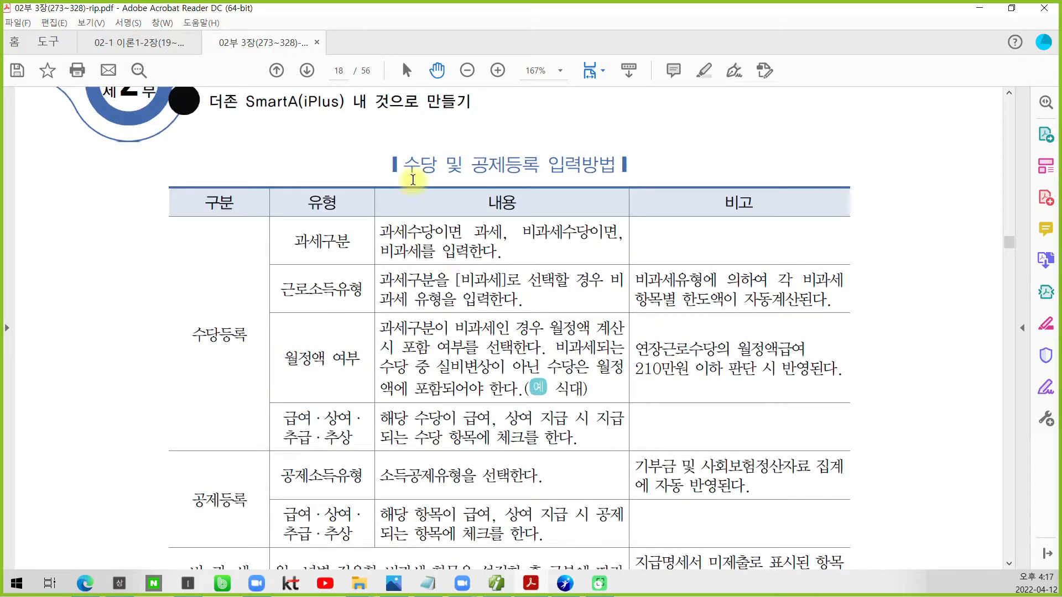
pyautogui.moveTo(406, 158); pyautogui.dragTo(614, 166)
pyautogui.rightClick(587, 165)
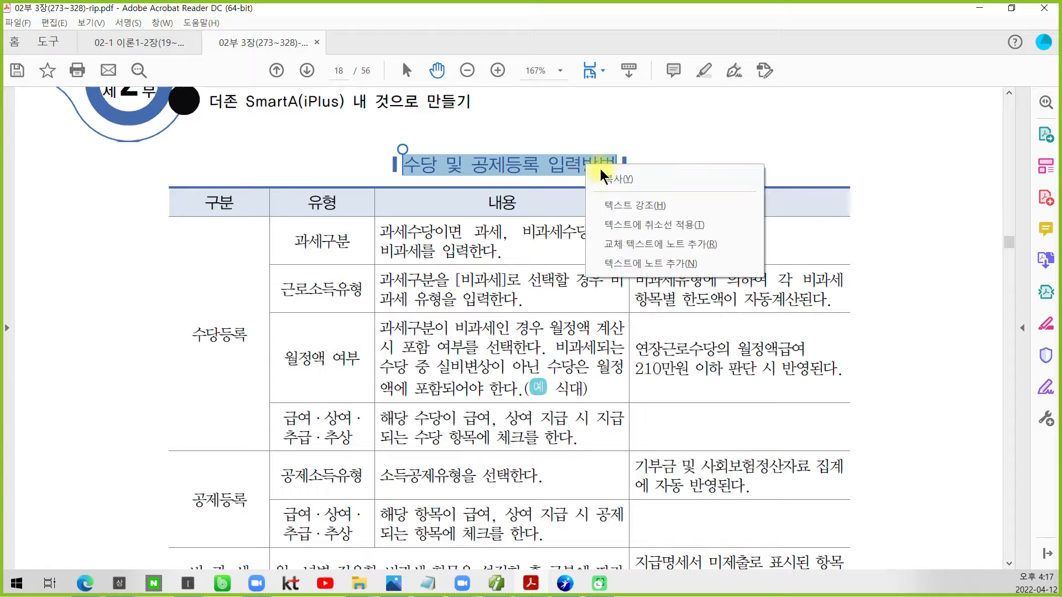
pyautogui.click(617, 204)
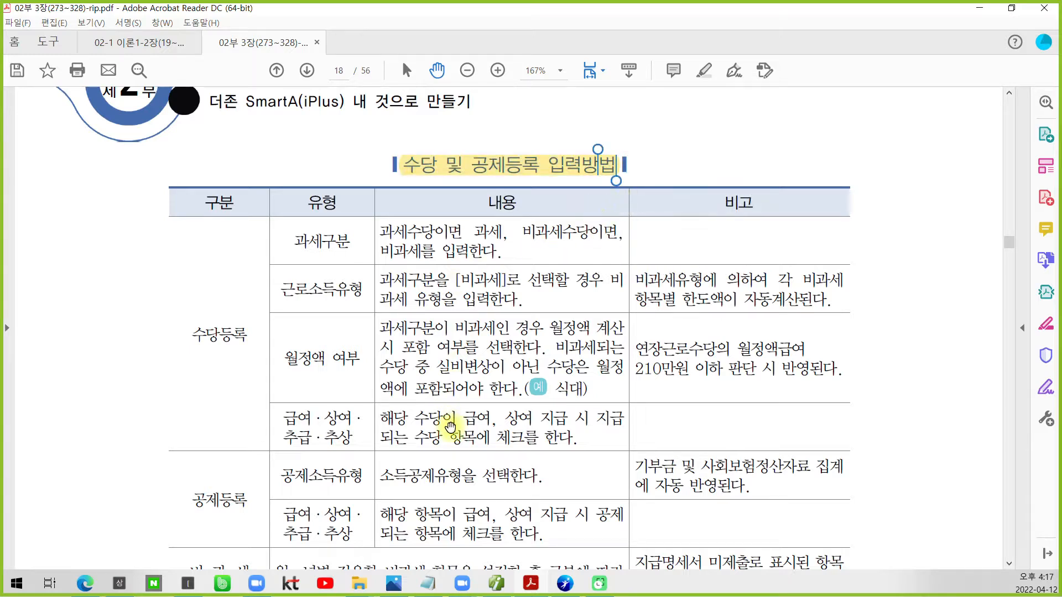
# - Highlight '수당등' in the 수당등록 category cell of the table
pyautogui.scroll(-1, 410, 403)
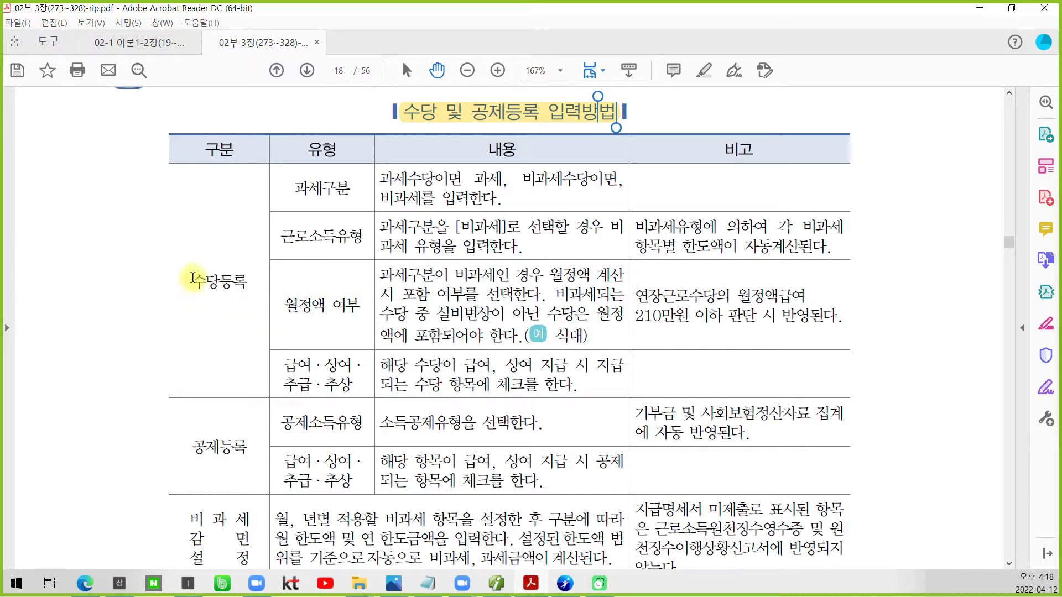
pyautogui.moveTo(193, 279); pyautogui.dragTo(232, 284)
pyautogui.rightClick(219, 288)
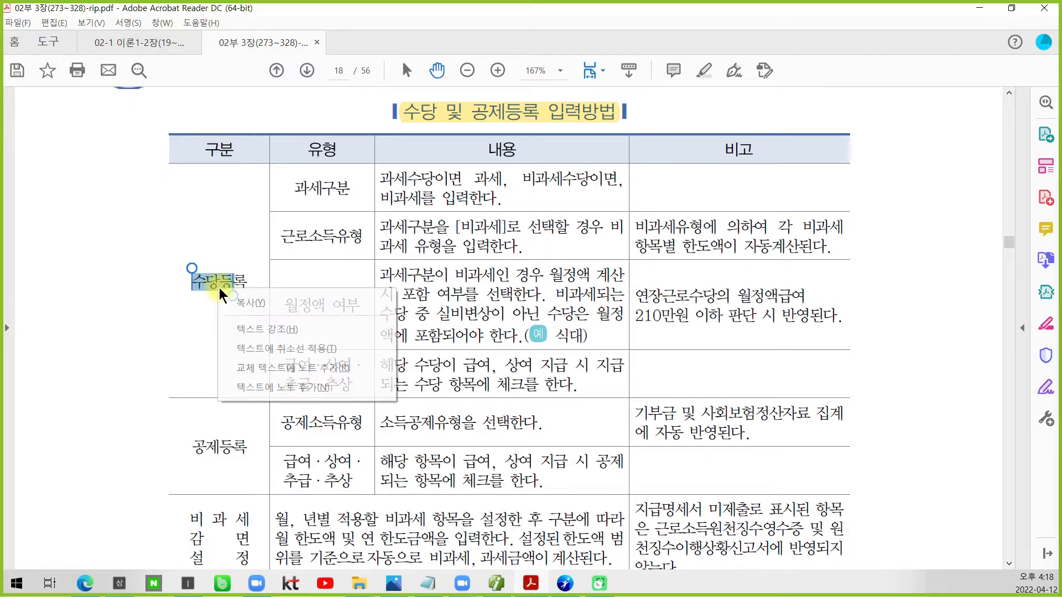
pyautogui.click(243, 326)
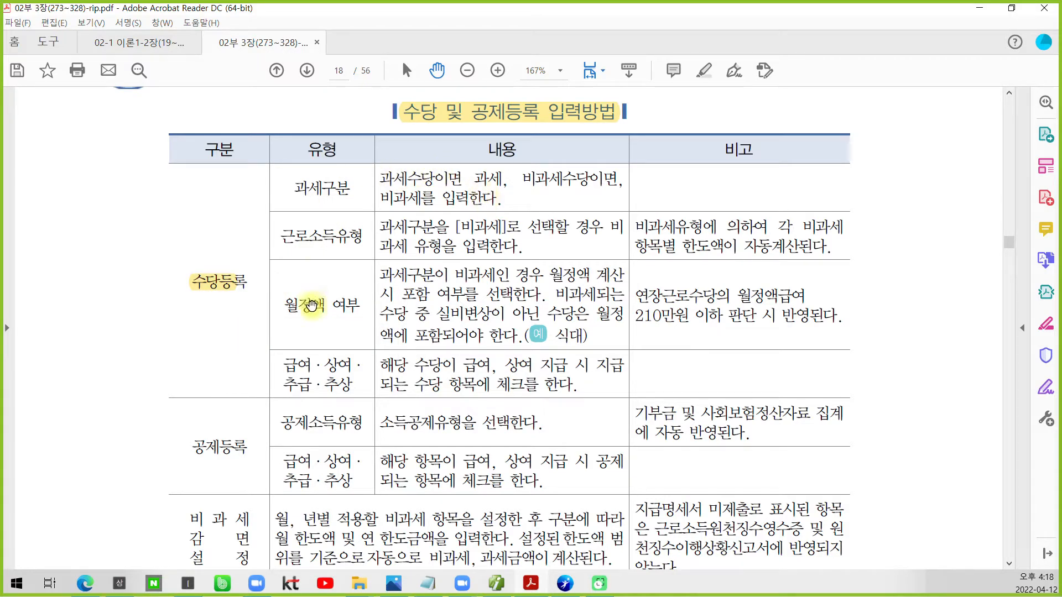
# - Highlight the type name '과세구분' in the 수당등록 section of the table
pyautogui.scroll(-3, 386, 305)
pyautogui.scroll(2, 384, 304)
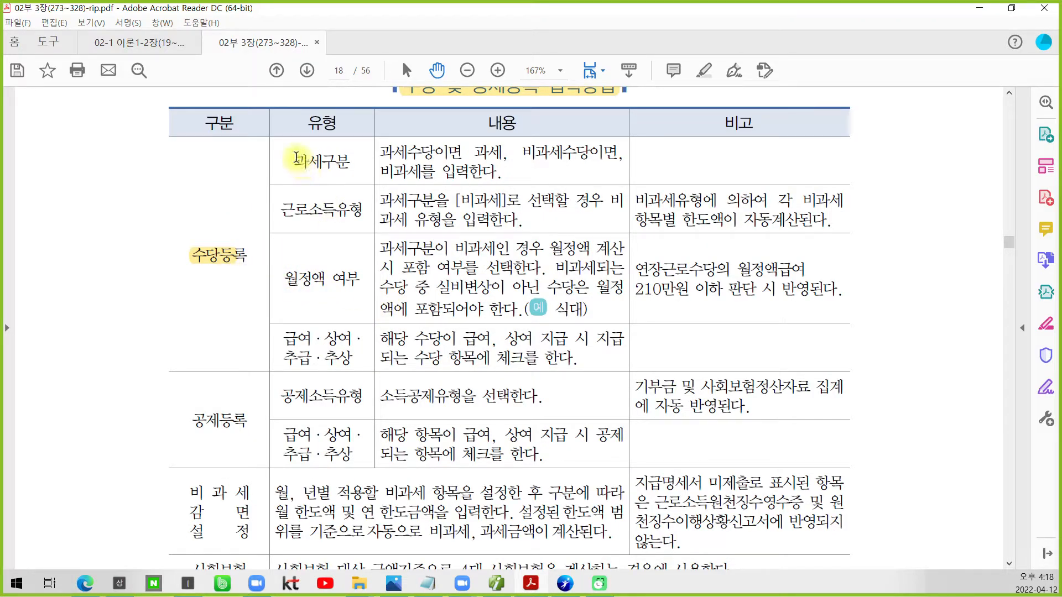
pyautogui.moveTo(295, 161); pyautogui.dragTo(350, 162)
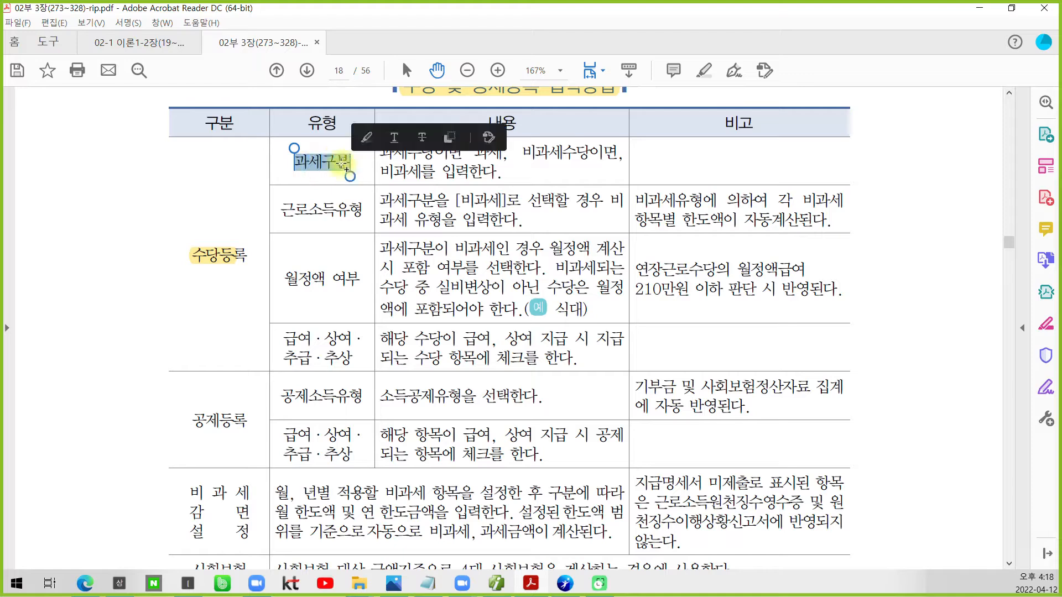
pyautogui.rightClick(343, 165)
pyautogui.click(371, 205)
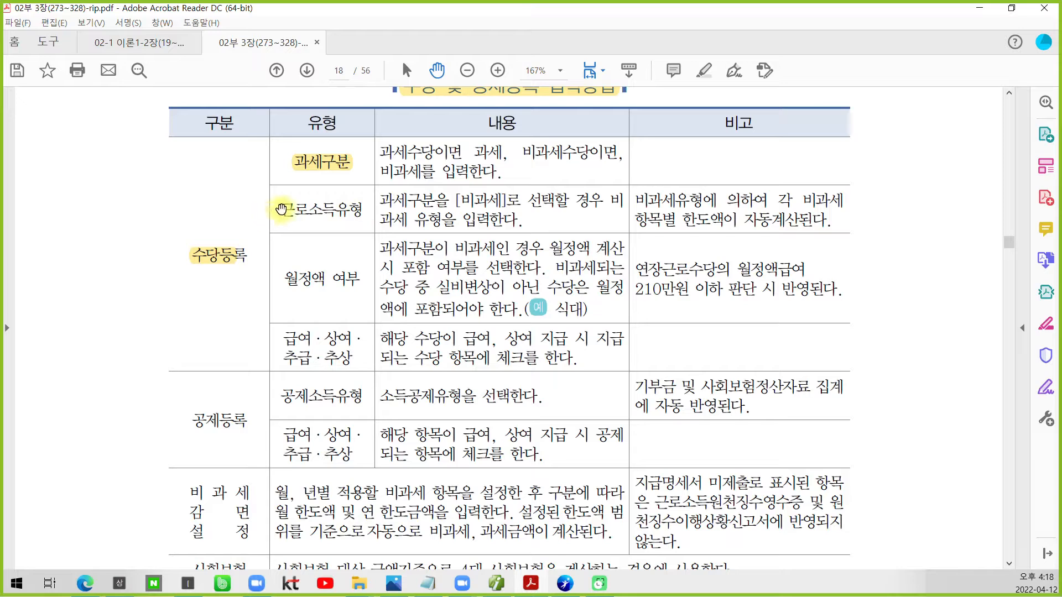
# - Highlight the type name '근로소득유형' and the phrase '[비과세]로 선택할 경우 비과세 유형을 입력한다.' in its description
pyautogui.moveTo(281, 209); pyautogui.dragTo(365, 211)
pyautogui.rightClick(357, 216)
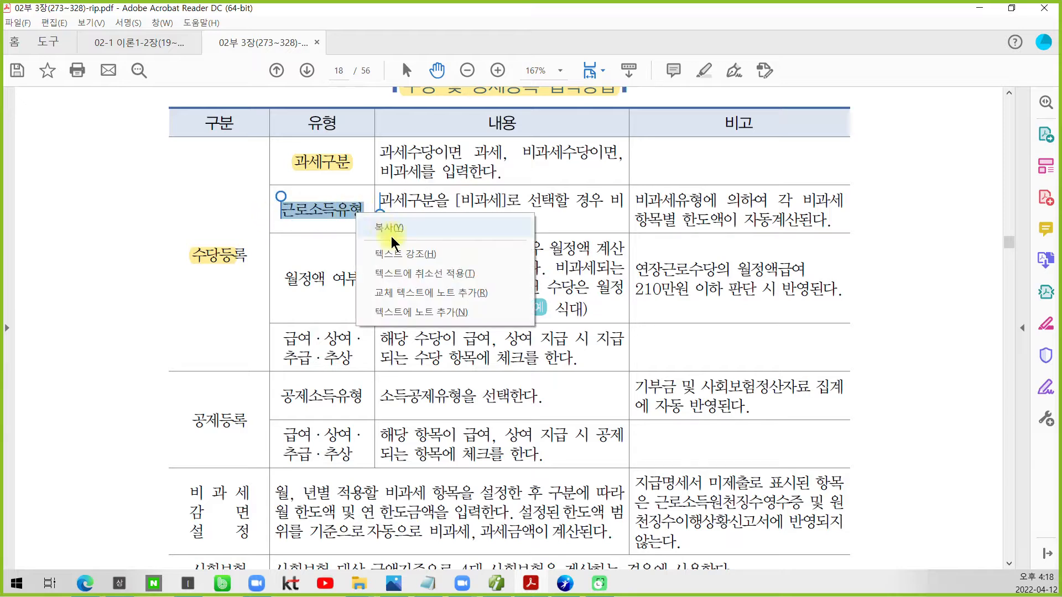
pyautogui.click(395, 253)
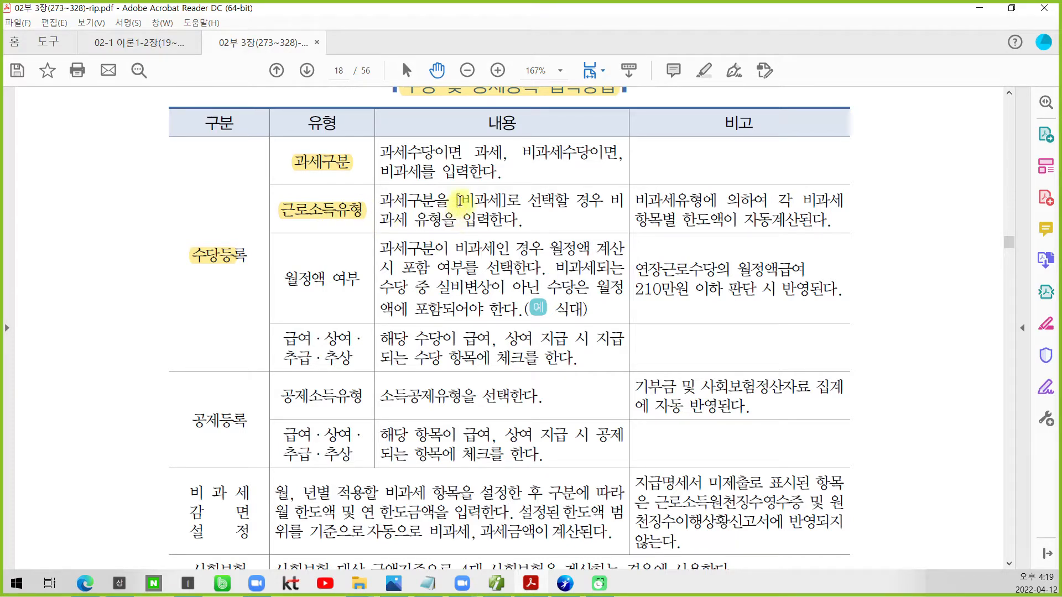
pyautogui.moveTo(455, 200); pyautogui.dragTo(523, 224)
pyautogui.rightClick(473, 223)
pyautogui.click(522, 261)
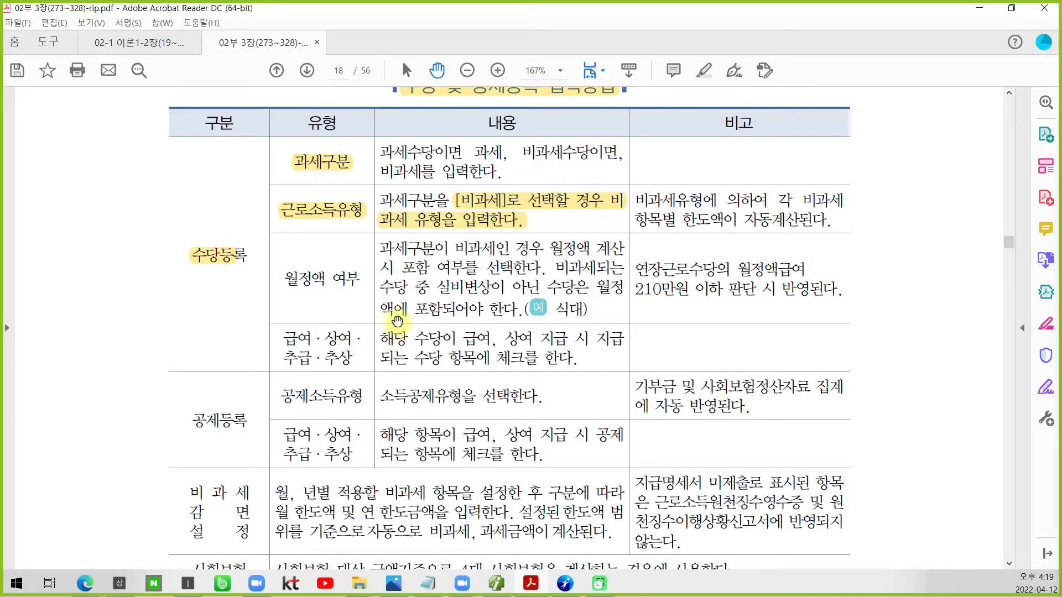
# - Highlight '월정액' in the 월정액 여부 cell and the phrase '월정액에 포함되어야 한다' in its description
pyautogui.scroll(-1, 389, 290)
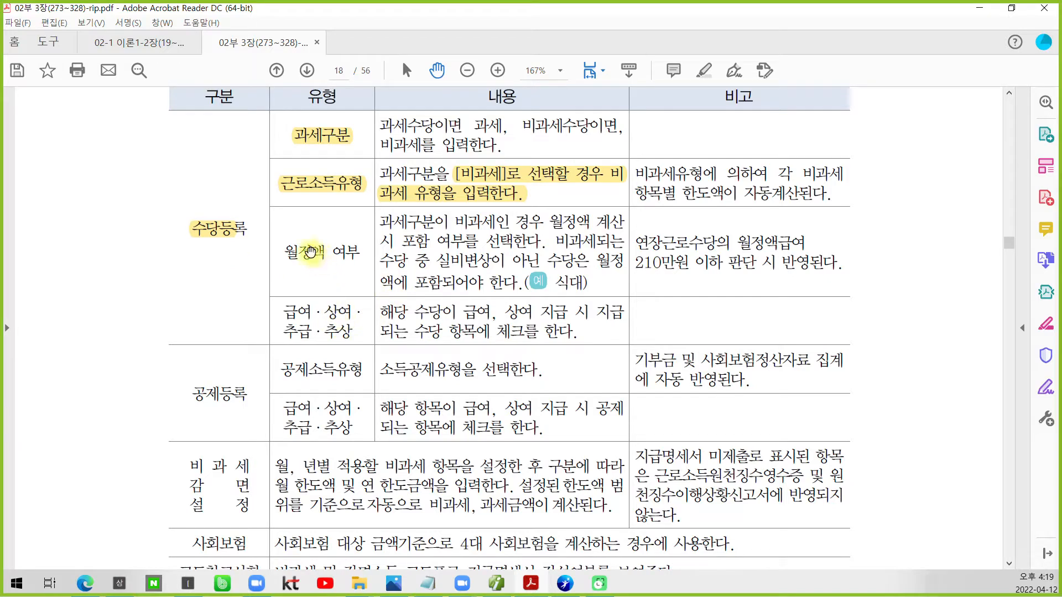
pyautogui.moveTo(286, 251); pyautogui.dragTo(326, 253)
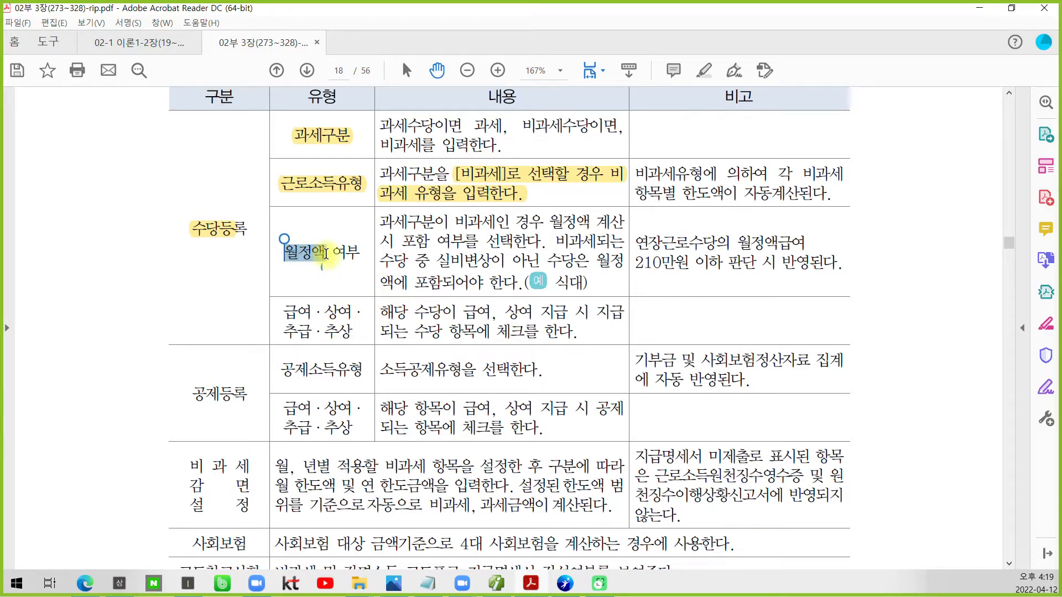
pyautogui.rightClick(298, 255)
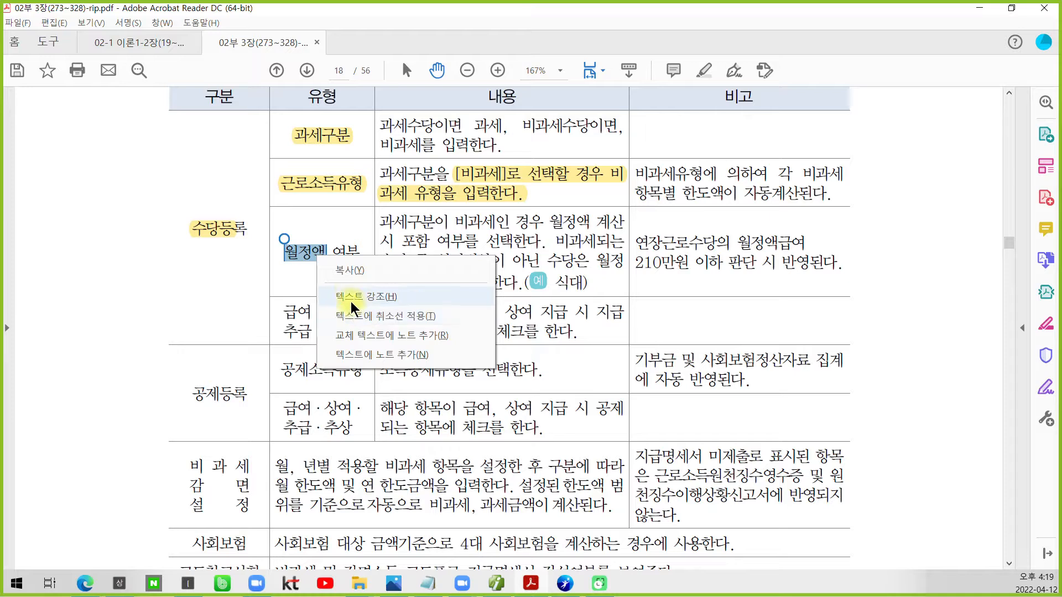
pyautogui.click(351, 300)
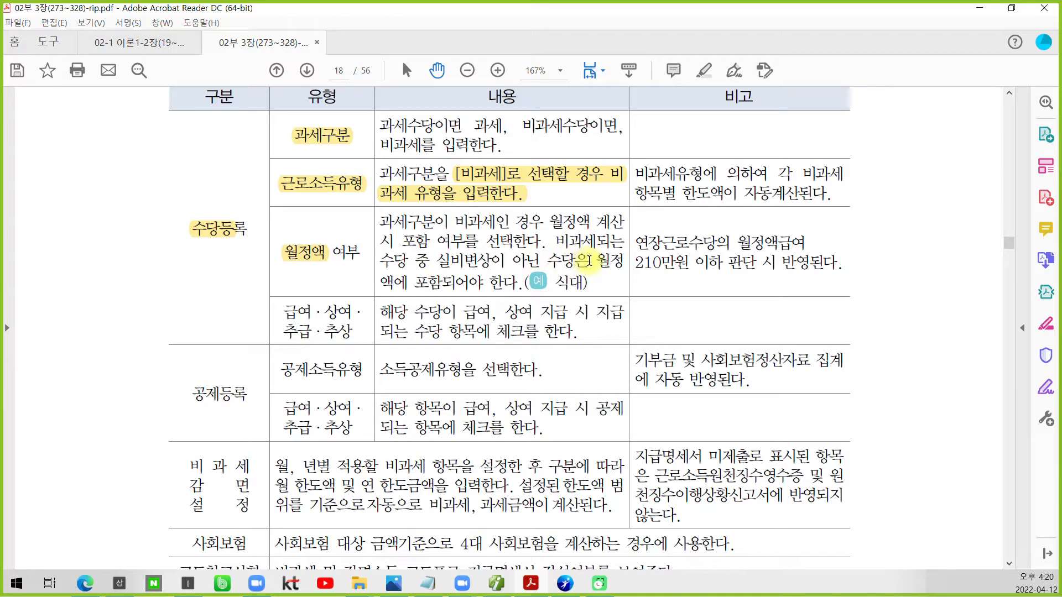
pyautogui.moveTo(596, 260); pyautogui.dragTo(515, 283)
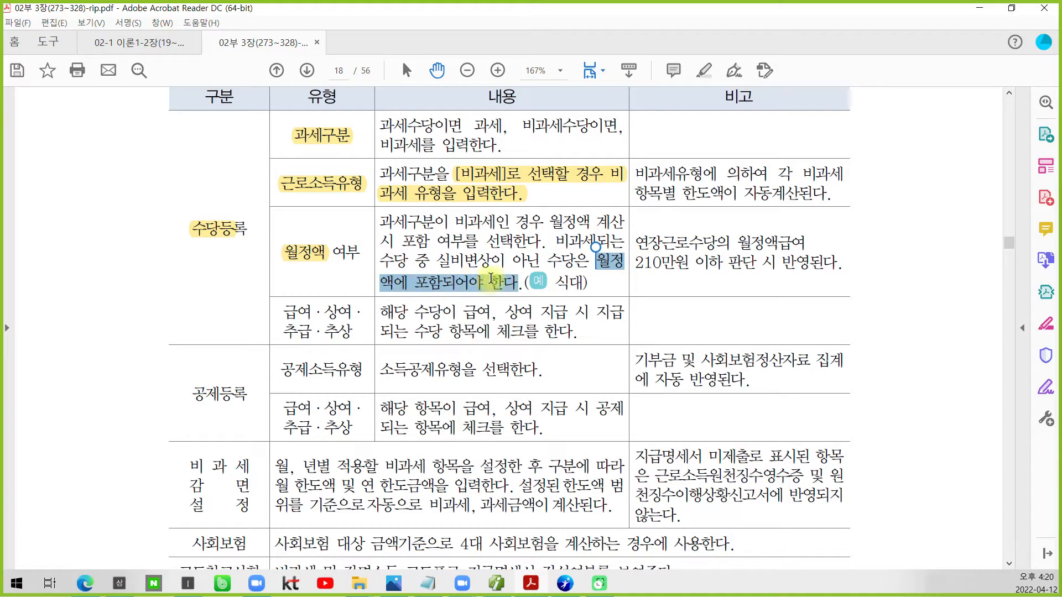
pyautogui.rightClick(495, 286)
pyautogui.click(533, 313)
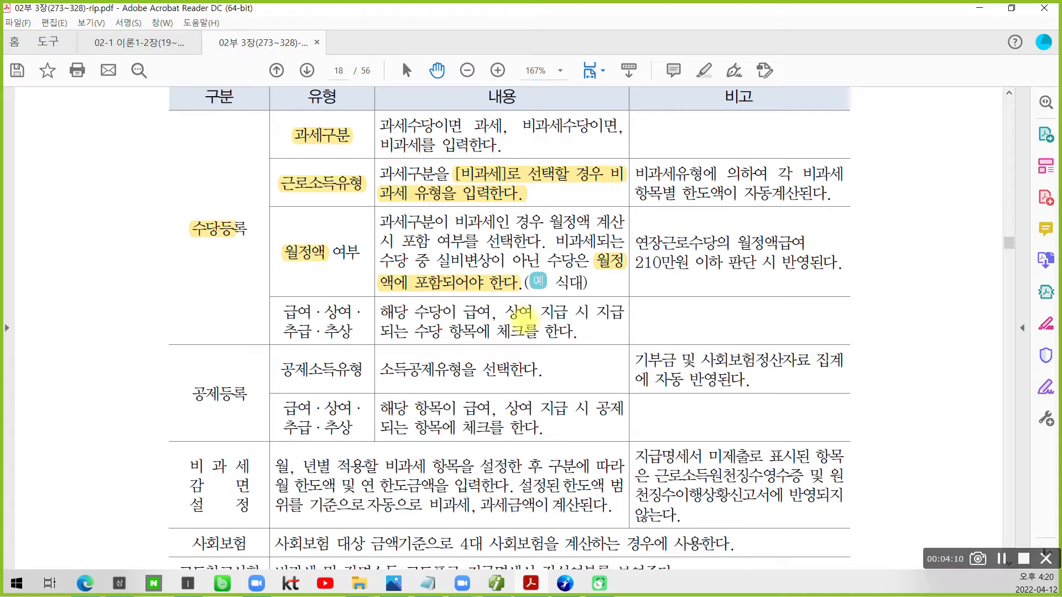
# - Circle the example '식대' and underline '연장근로수당' in the 월정액 여부 row with the red pen
pyautogui.moveTo(569, 303)
pyautogui.mouseDown()
pyautogui.moveTo(539, 279)
pyautogui.moveTo(584, 258)
pyautogui.moveTo(579, 301)
pyautogui.mouseUp()
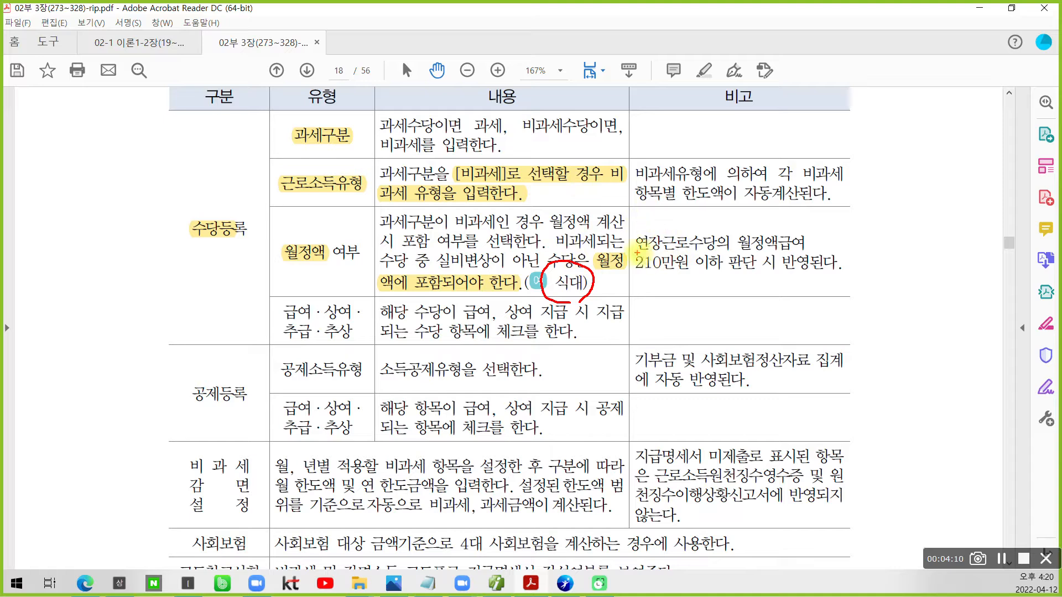
pyautogui.moveTo(637, 253); pyautogui.dragTo(721, 250)
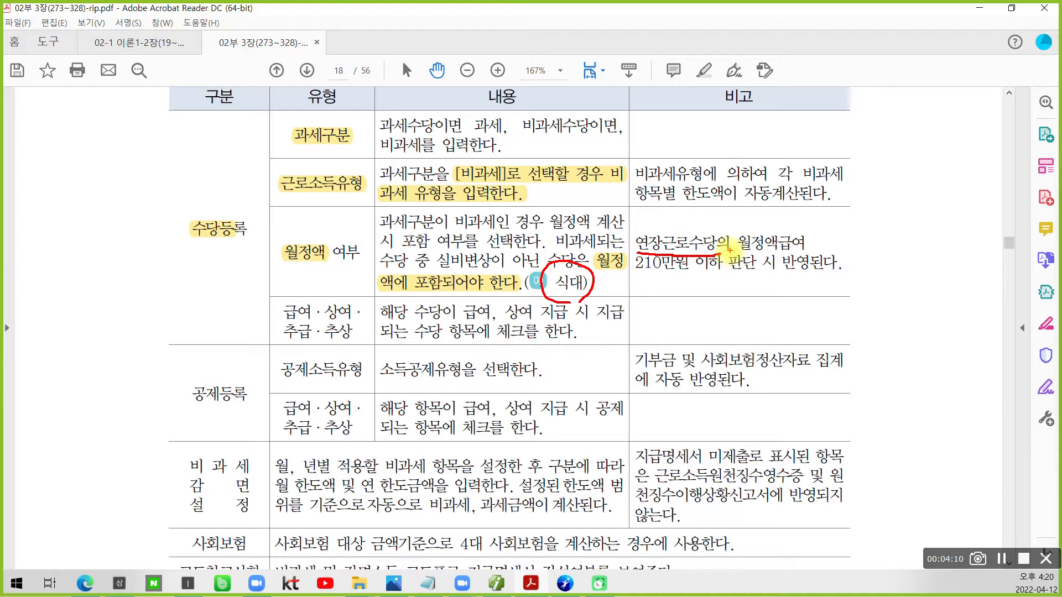
# - Underline '월정액급여' and '210만원 이하' in the 월정액 여부 remarks, circle '월정액급여', and clear the red pen marks
pyautogui.moveTo(730, 252); pyautogui.dragTo(806, 250)
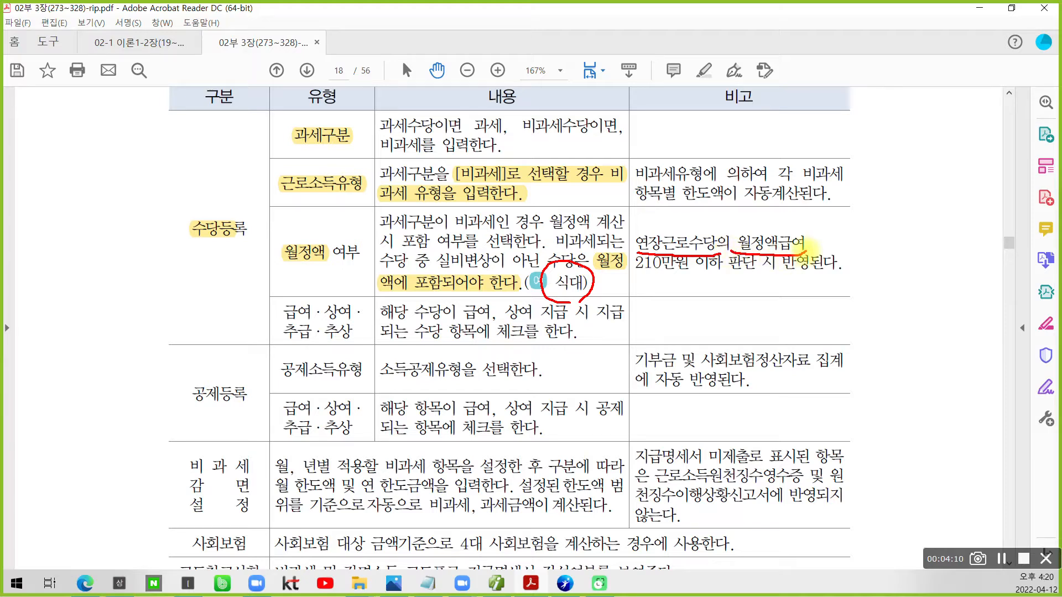
pyautogui.moveTo(634, 273); pyautogui.dragTo(722, 275)
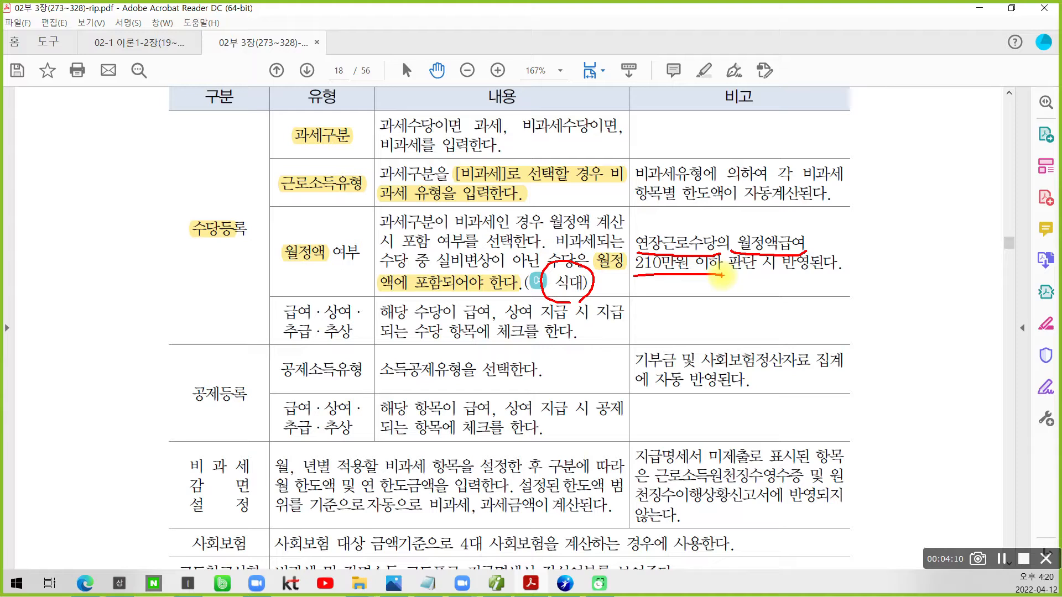
pyautogui.moveTo(738, 237)
pyautogui.mouseDown()
pyautogui.moveTo(759, 219)
pyautogui.moveTo(805, 257)
pyautogui.mouseUp()
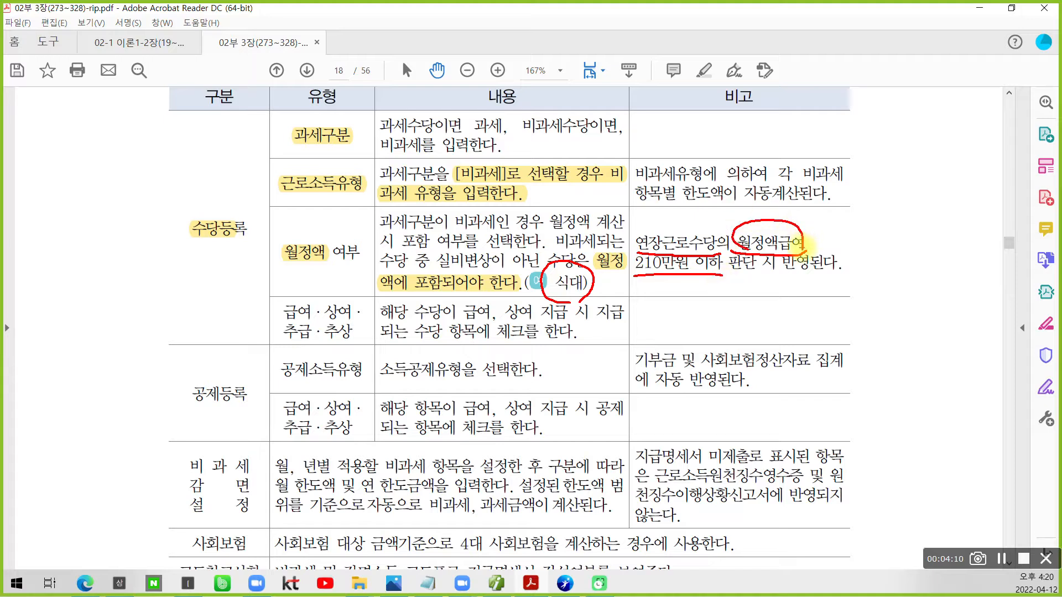
pyautogui.moveTo(629, 280); pyautogui.dragTo(715, 281)
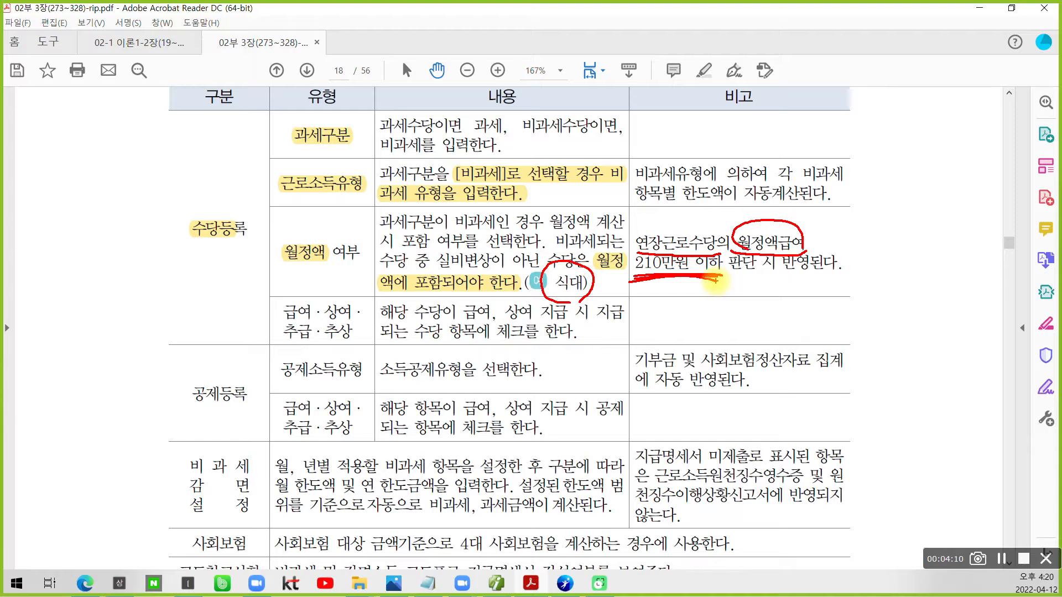
pyautogui.press('Escape')
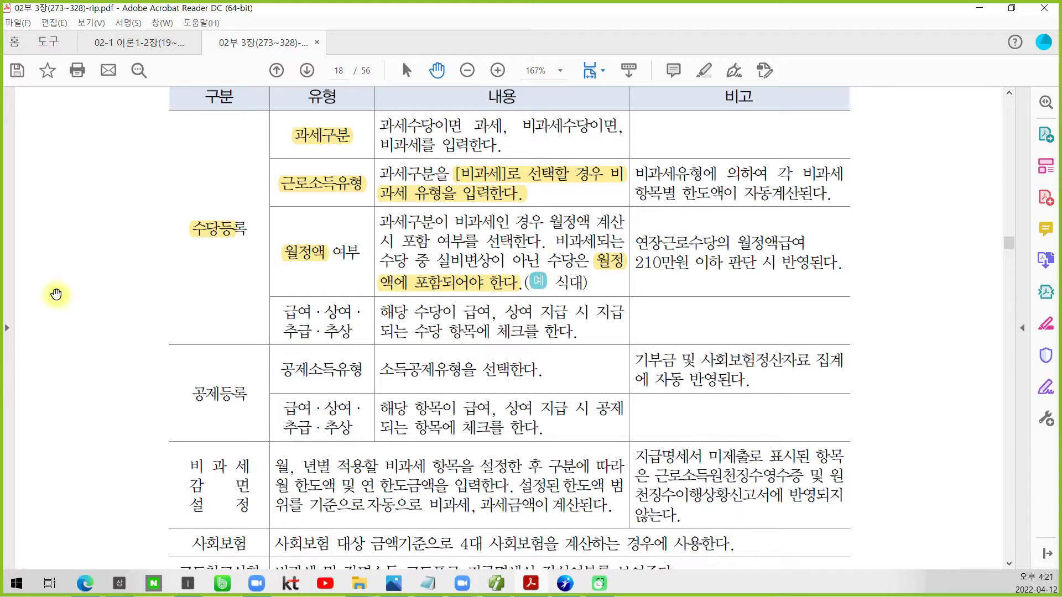
# - Highlight the category name '공제등록' in the table
pyautogui.moveTo(281, 310); pyautogui.dragTo(343, 330)
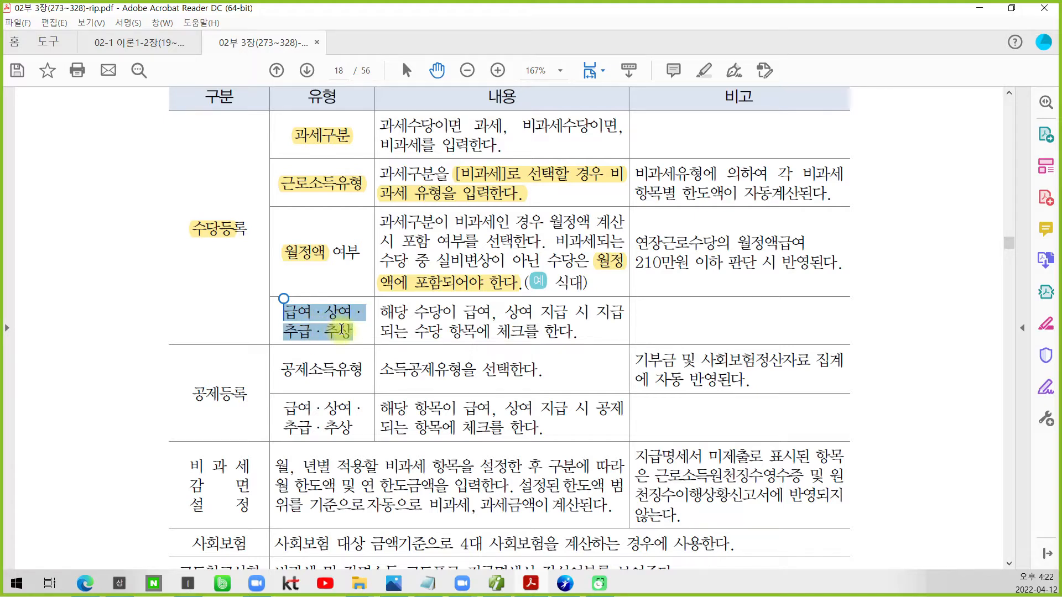
pyautogui.click(430, 334)
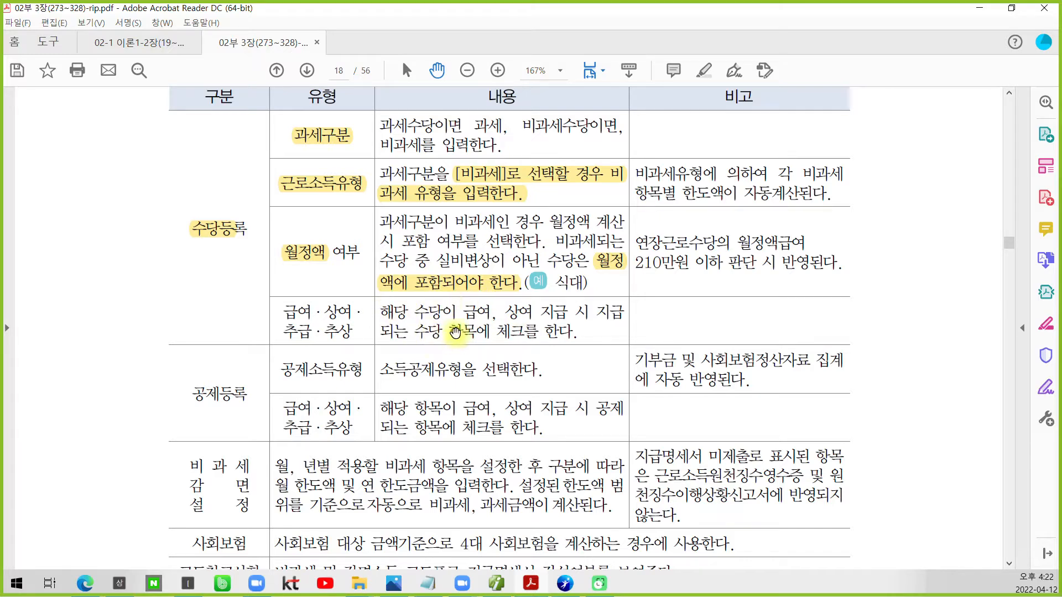
pyautogui.scroll(-4, 387, 408)
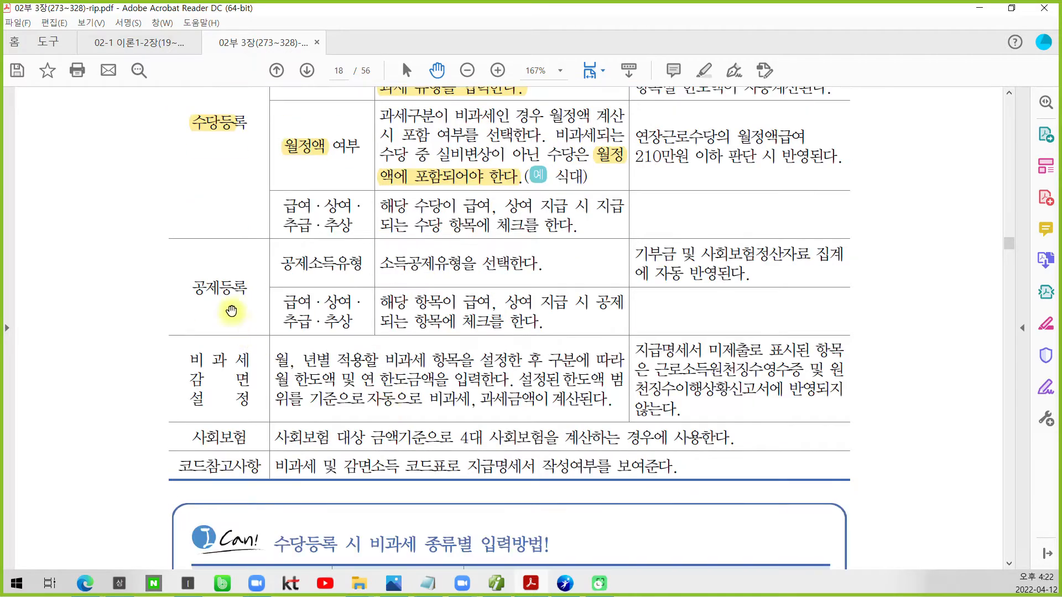
pyautogui.moveTo(190, 287); pyautogui.dragTo(258, 289)
pyautogui.rightClick(227, 296)
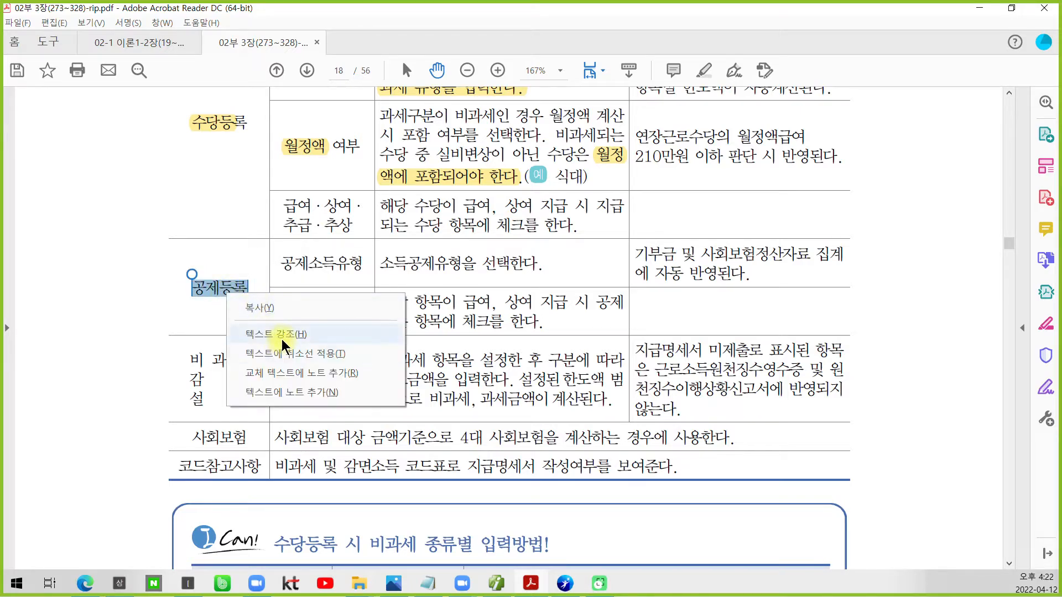
pyautogui.click(276, 334)
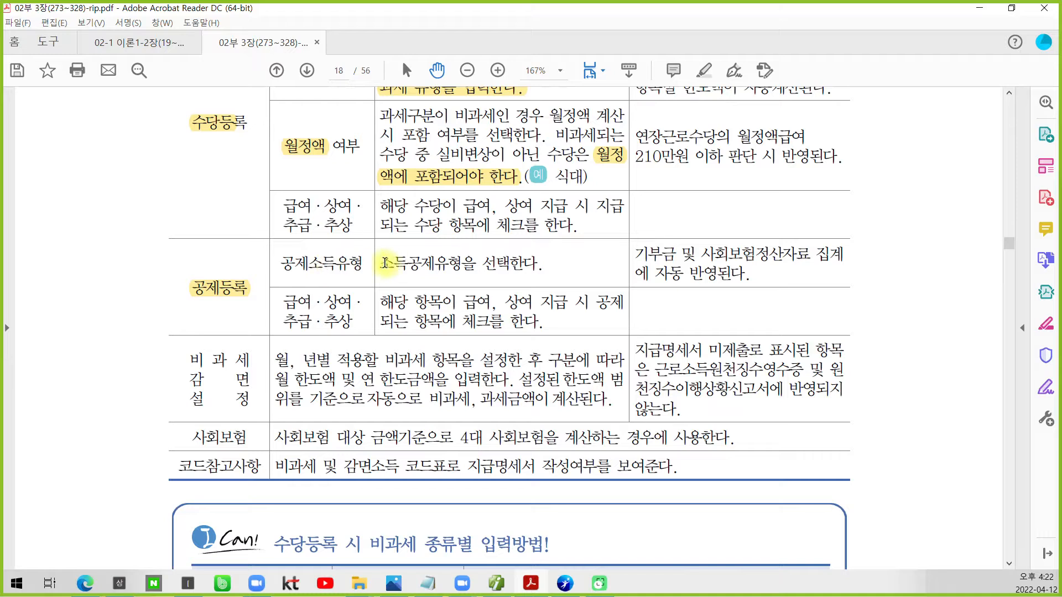
# - Point out the description '소득공제유형을 선택한다' in the 공제소득유형 row by temporarily selecting its text
pyautogui.moveTo(385, 263); pyautogui.dragTo(513, 261)
pyautogui.click(744, 267)
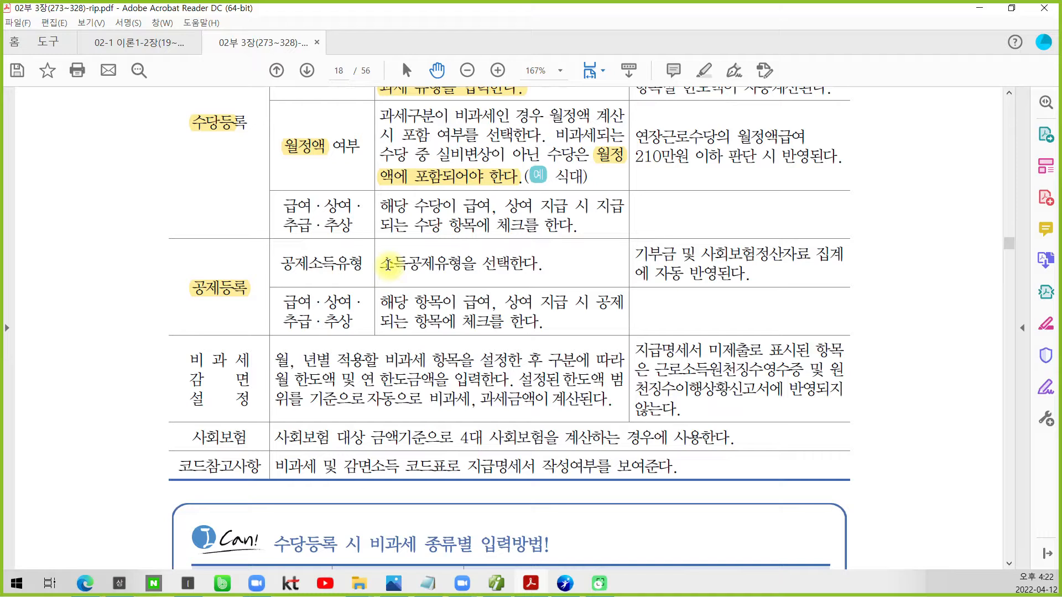
pyautogui.moveTo(391, 265); pyautogui.dragTo(461, 267)
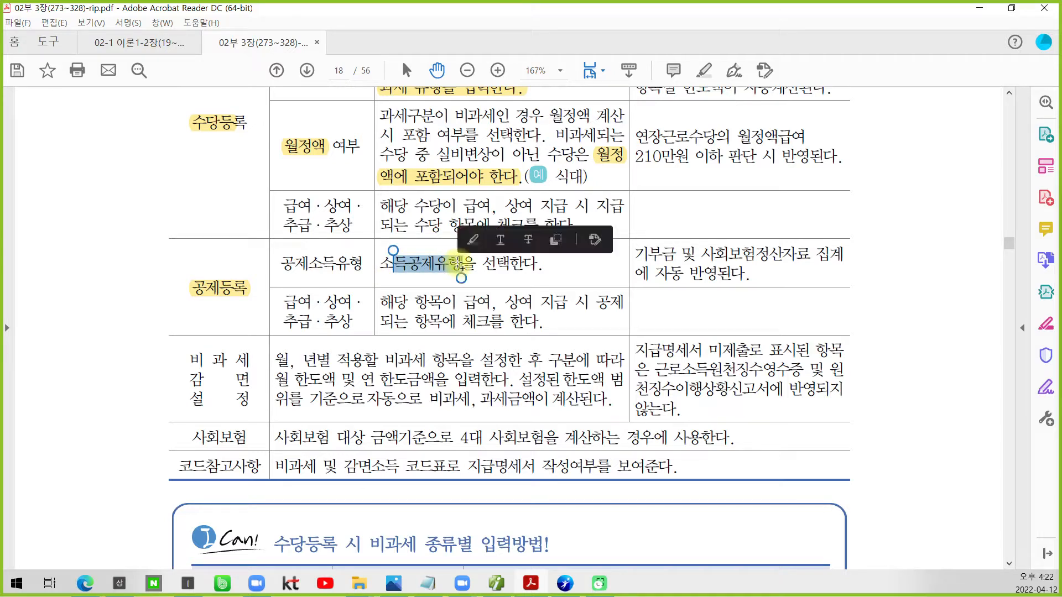
pyautogui.click(717, 265)
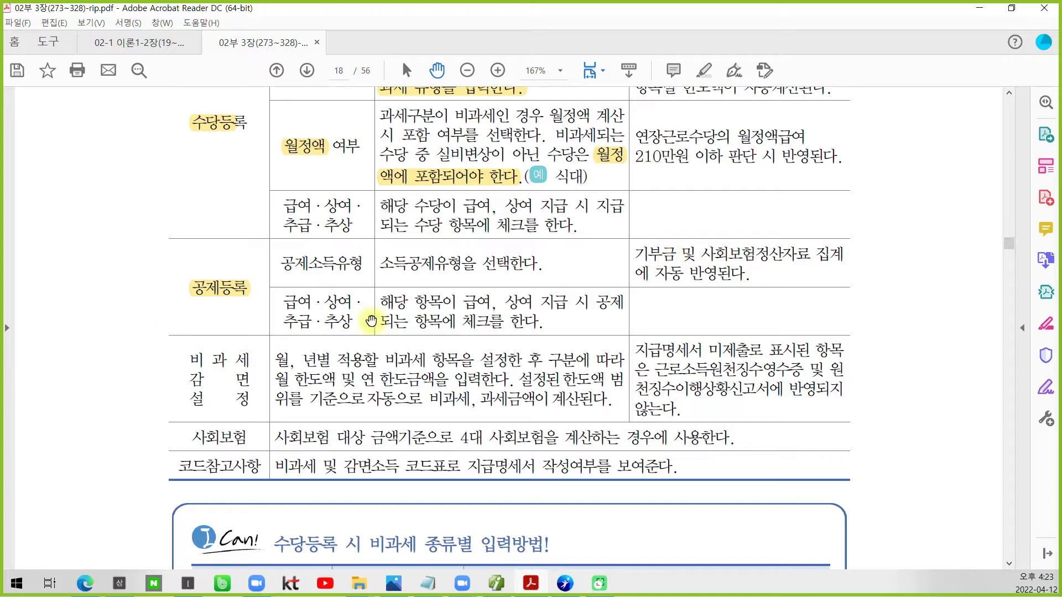
# - In the '수당등록 시 비과세 종류별 입력방법!' table, underline '비과세유형', '1. 연장근로' and the condition '직전연도 총급여가 3,000만원 이하' in red
pyautogui.scroll(-3, 410, 379)
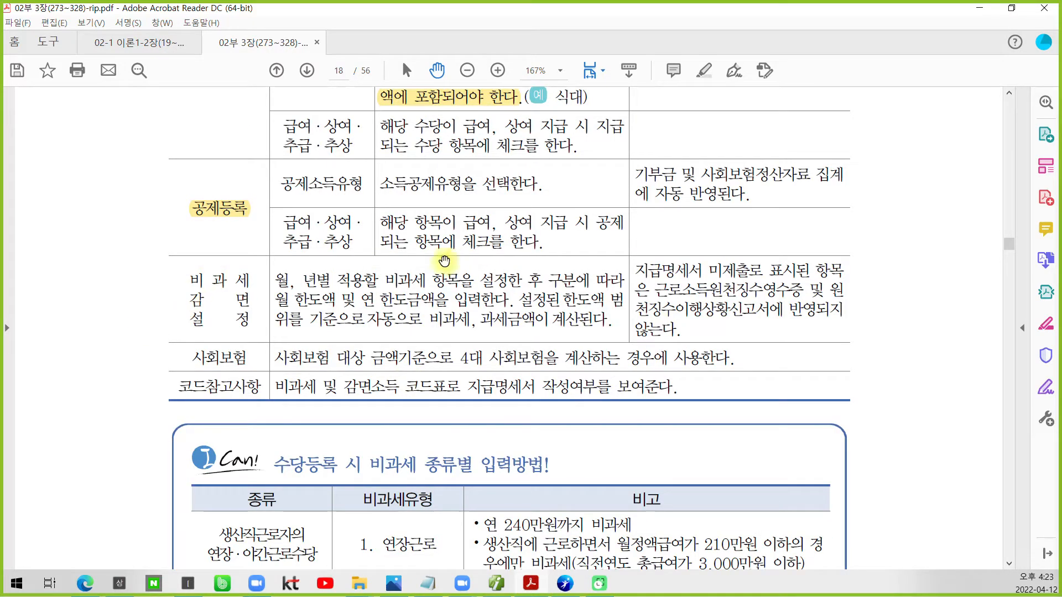
pyautogui.scroll(-1, 313, 329)
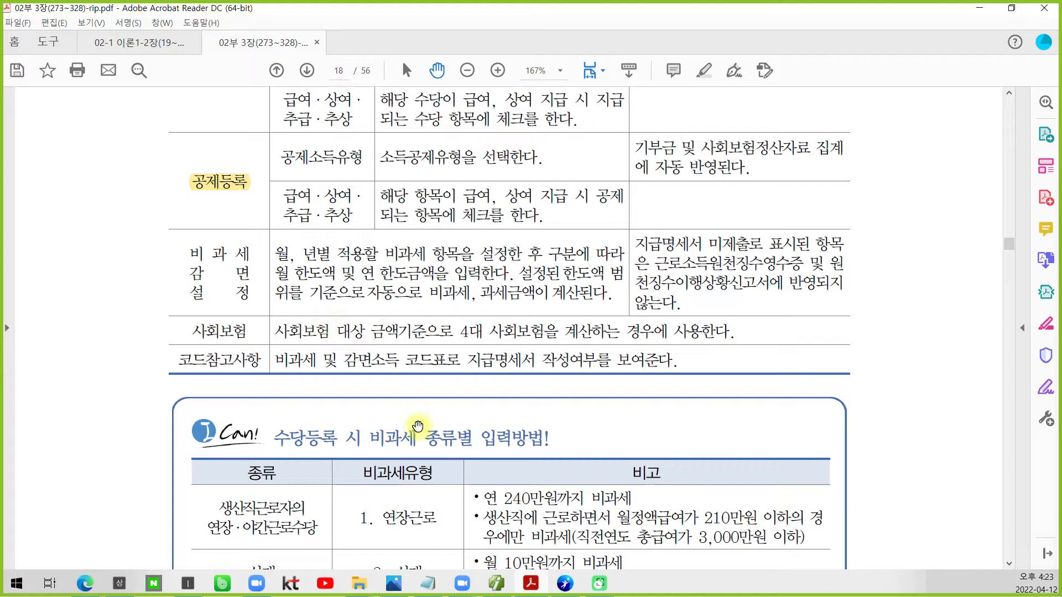
pyautogui.scroll(-3, 417, 421)
pyautogui.scroll(-2, 418, 421)
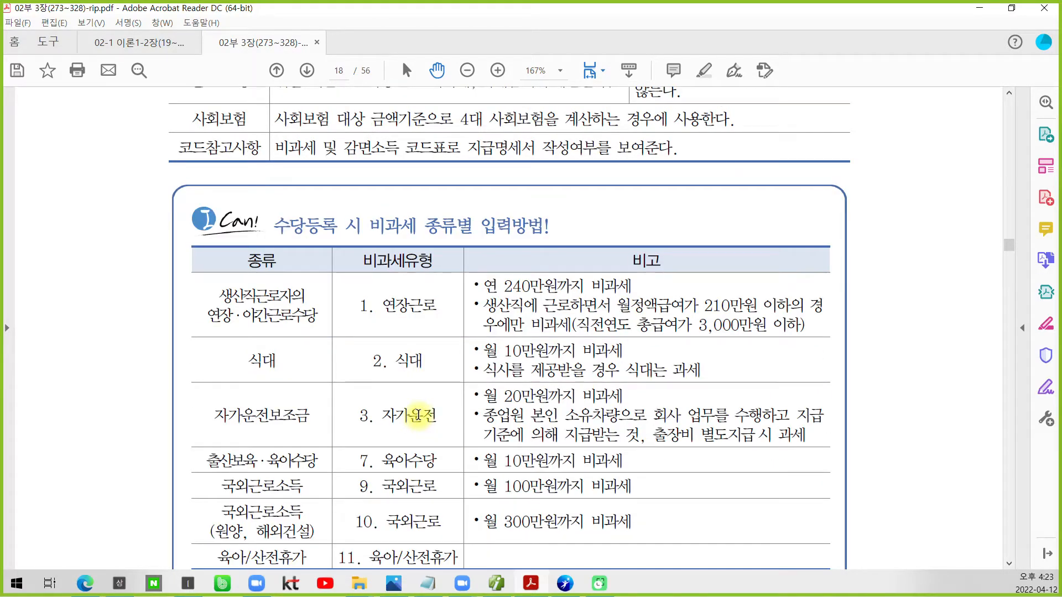
pyautogui.scroll(-2, 418, 412)
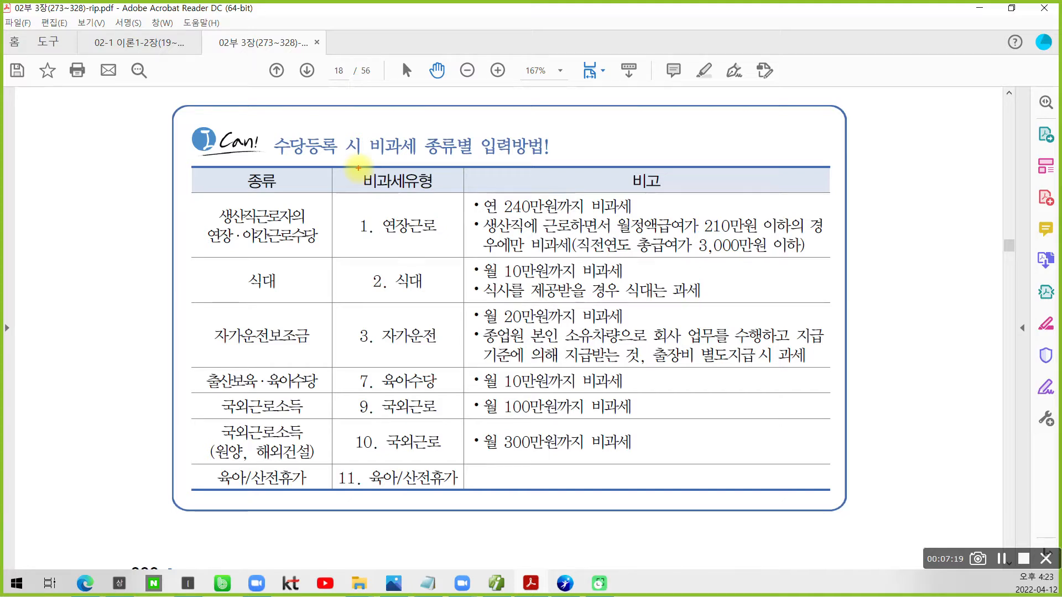
pyautogui.moveTo(376, 203); pyautogui.dragTo(443, 196)
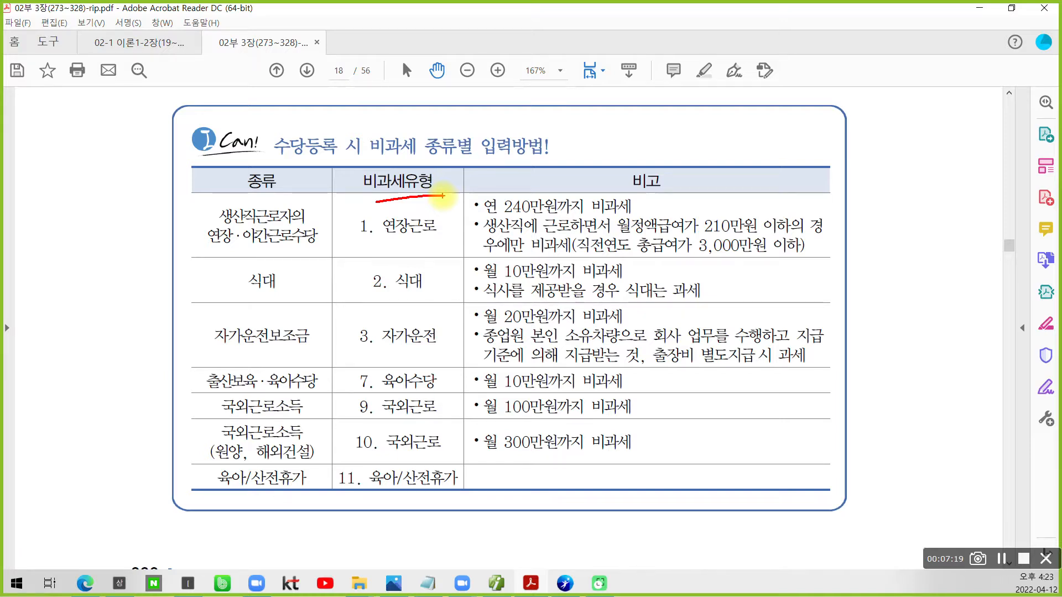
pyautogui.moveTo(352, 242); pyautogui.dragTo(425, 242)
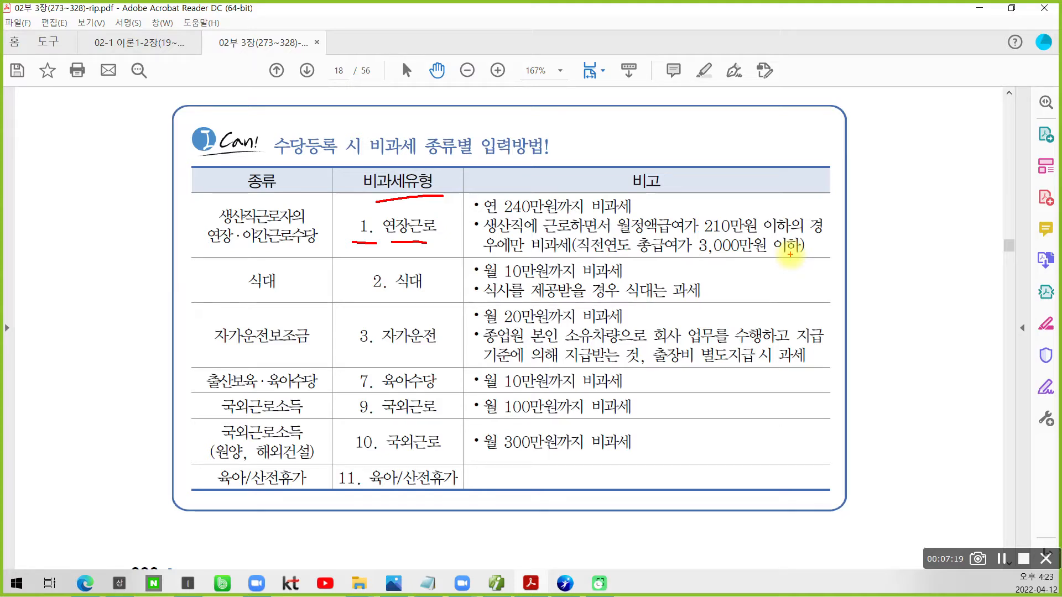
pyautogui.moveTo(584, 250); pyautogui.dragTo(798, 260)
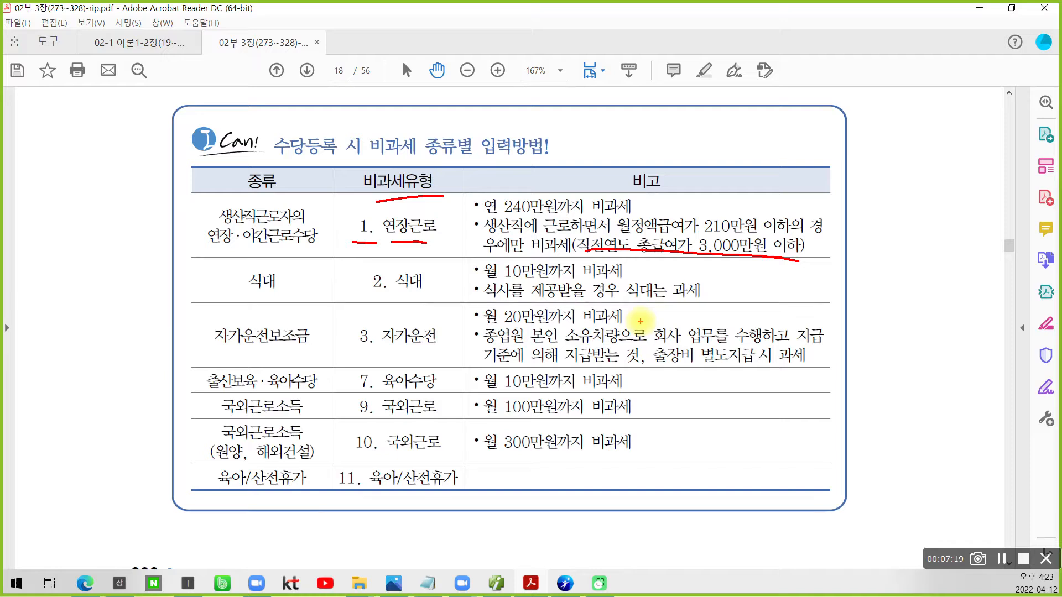
# - In the 식대 row, underline '2. 식대' and '식사를 제공받을 경우 식대는 과세', and tick '월 10만원까지 비과세' in red
pyautogui.moveTo(370, 288); pyautogui.dragTo(423, 294)
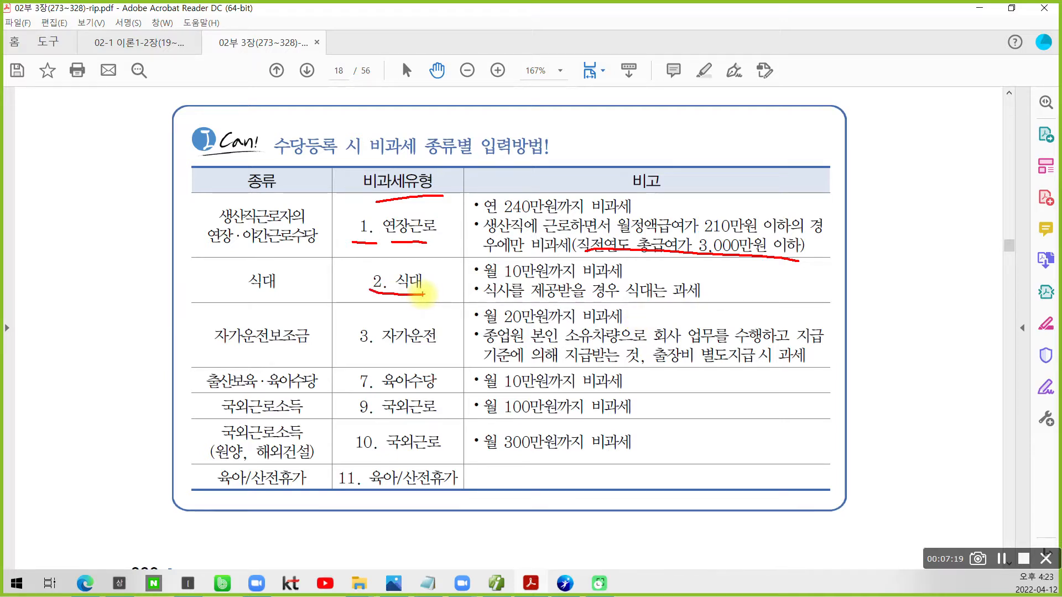
pyautogui.moveTo(640, 270); pyautogui.dragTo(662, 256)
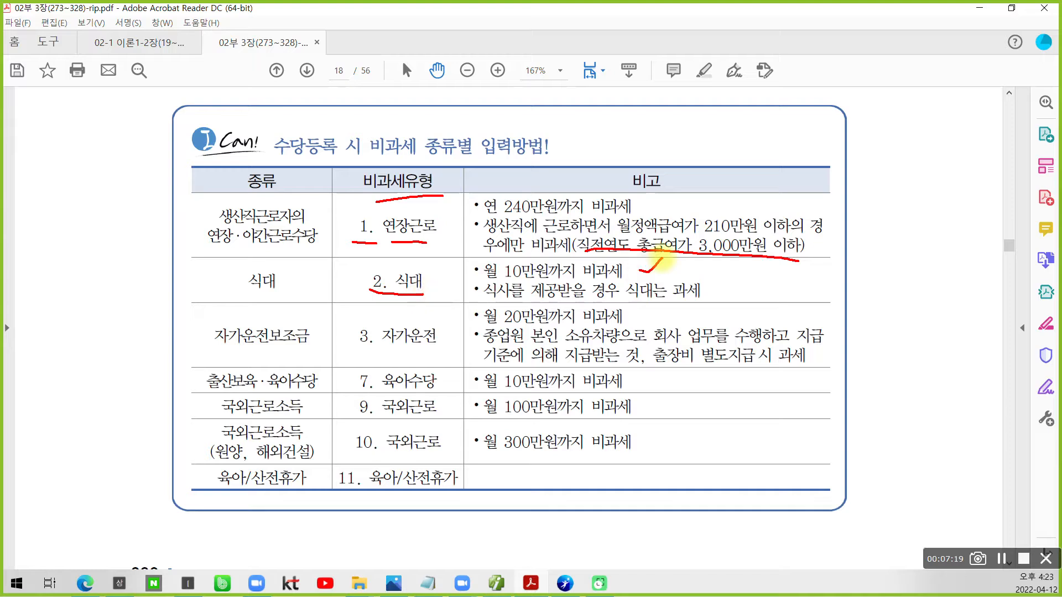
pyautogui.moveTo(476, 303); pyautogui.dragTo(700, 308)
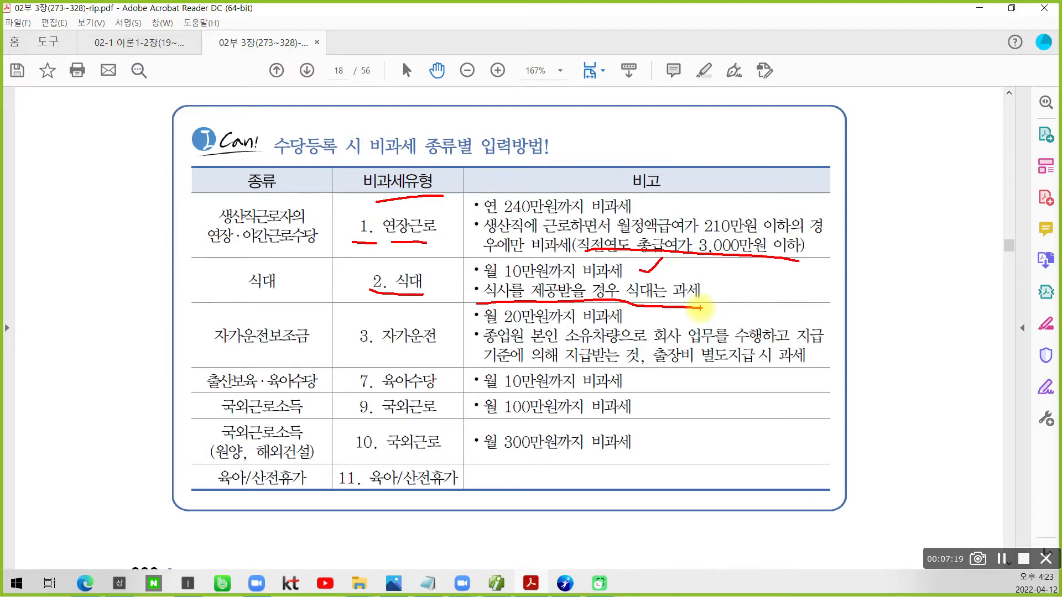
# - Underline '3. 자가운전', '월 20만원까지' and '출장비 별도지급' in red, and circle '과세' in the 자가운전보조금 and 식대 rows
pyautogui.moveTo(360, 349); pyautogui.dragTo(438, 347)
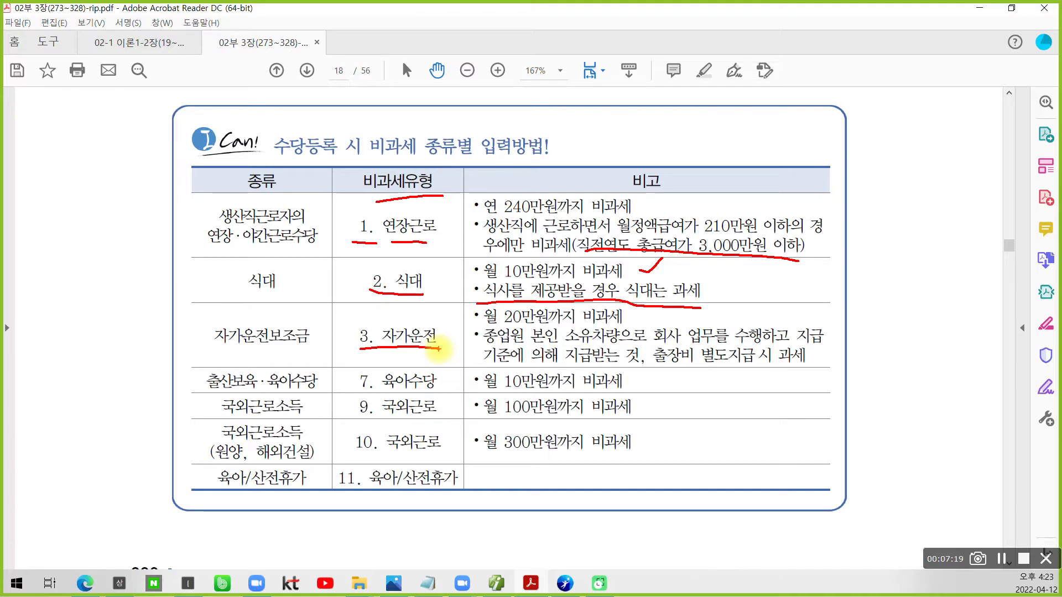
pyautogui.moveTo(482, 327); pyautogui.dragTo(602, 325)
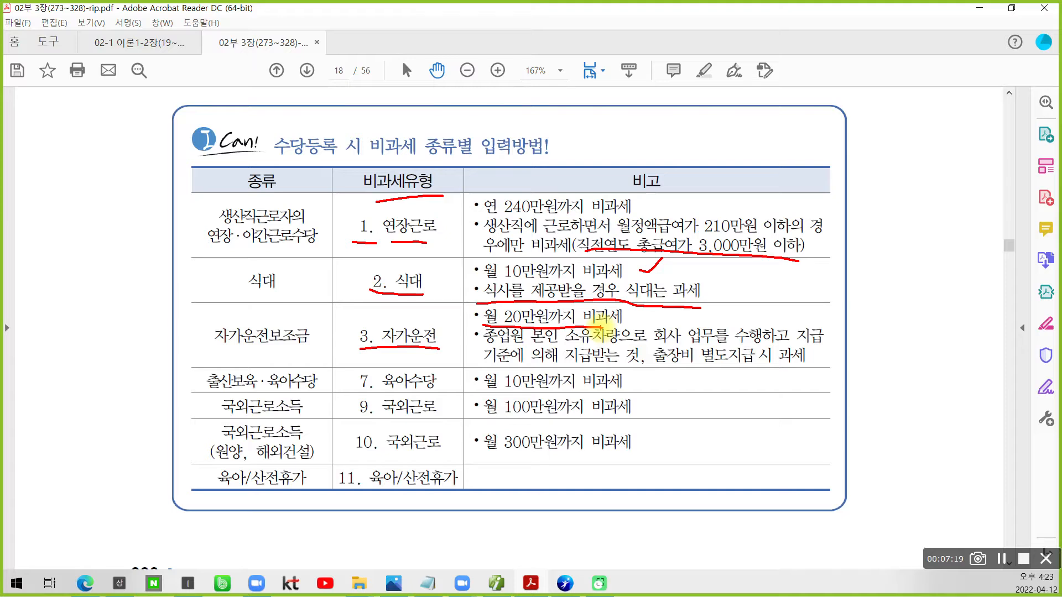
pyautogui.moveTo(636, 362)
pyautogui.mouseDown()
pyautogui.moveTo(758, 369)
pyautogui.moveTo(823, 354)
pyautogui.moveTo(808, 367)
pyautogui.mouseUp()
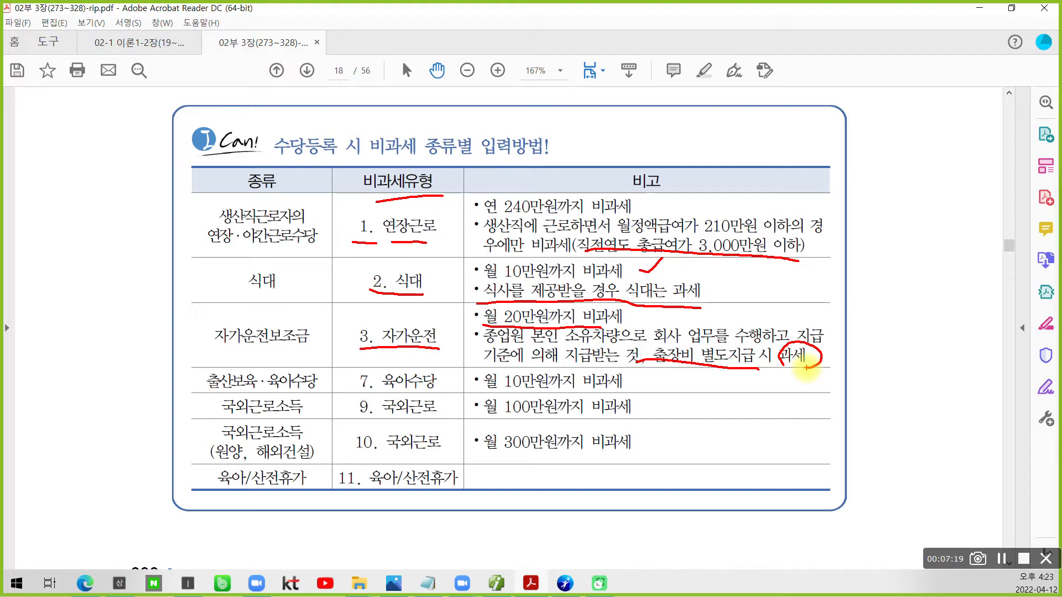
pyautogui.moveTo(688, 278)
pyautogui.mouseDown()
pyautogui.moveTo(686, 307)
pyautogui.moveTo(707, 283)
pyautogui.moveTo(703, 303)
pyautogui.mouseUp()
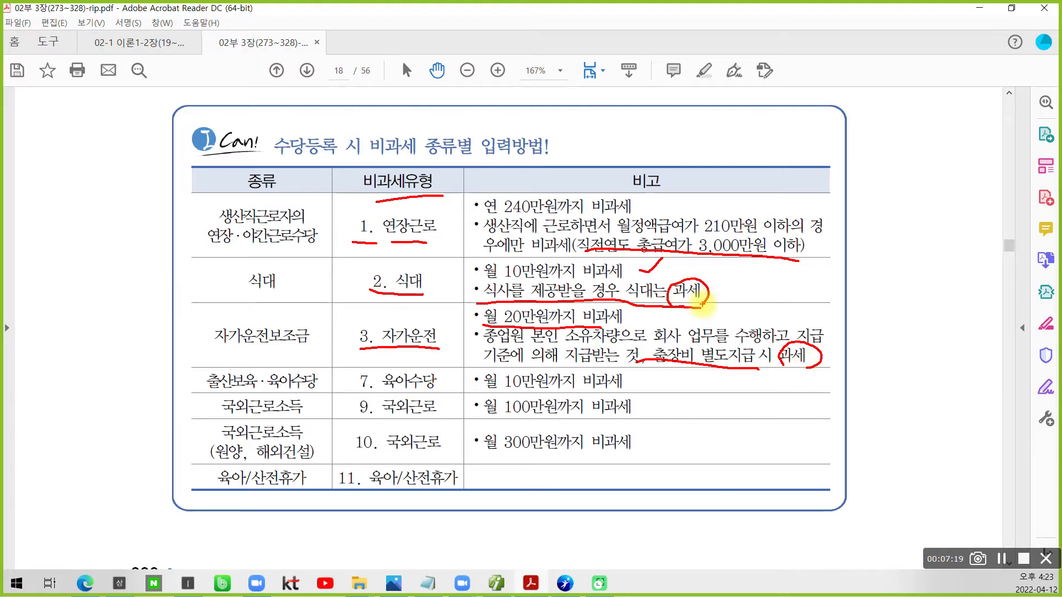
# - Underline tax-free types 7, 9, 10 and 11 and the limits 10만원, 100만원 and 300만원 in red, bracketing the two 국외근로 types together
pyautogui.moveTo(355, 393); pyautogui.dragTo(437, 395)
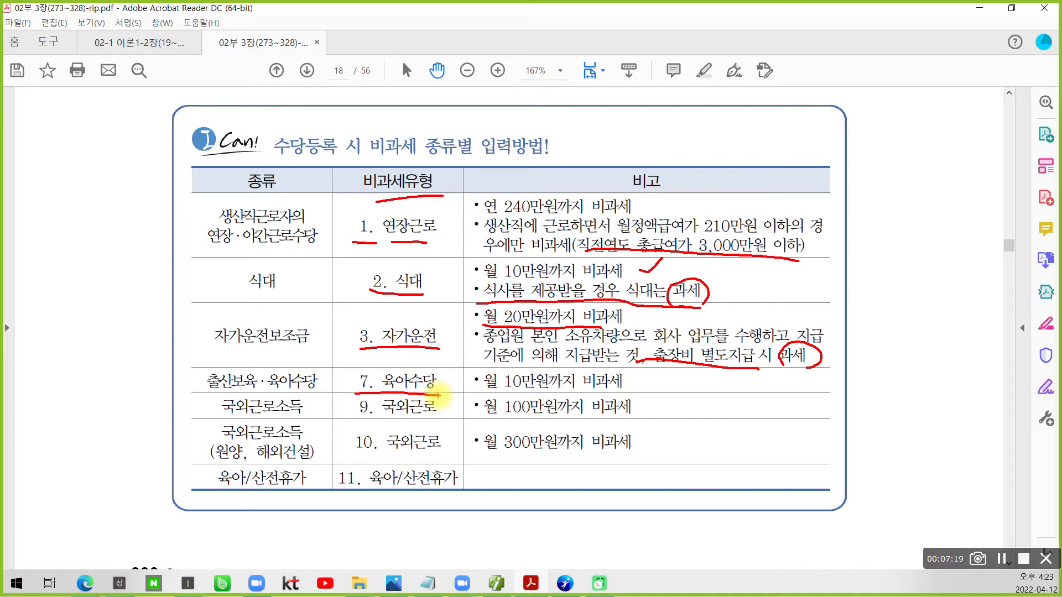
pyautogui.moveTo(490, 395); pyautogui.dragTo(543, 394)
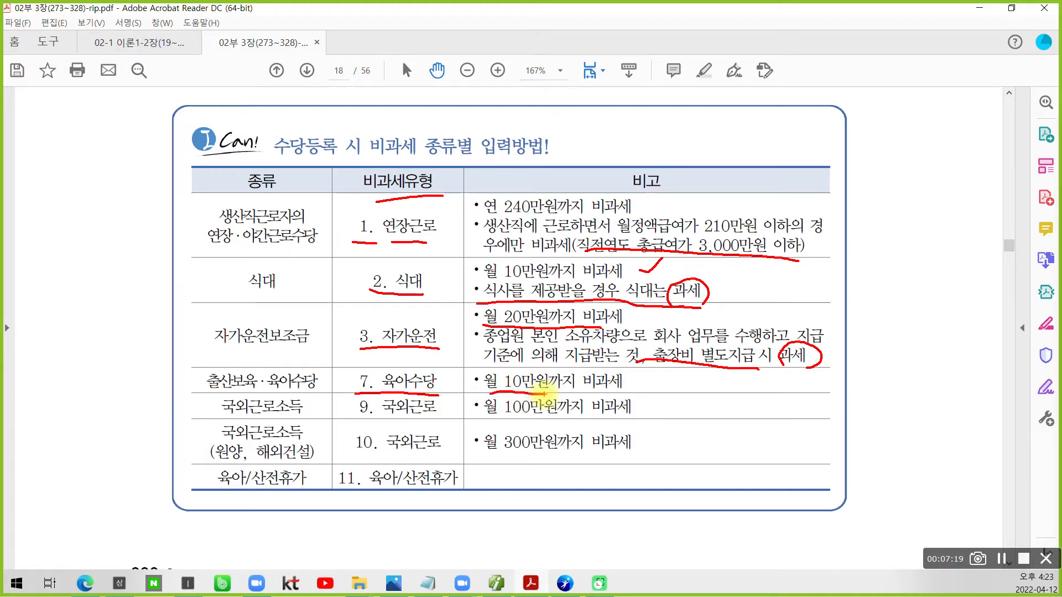
pyautogui.moveTo(376, 424); pyautogui.dragTo(432, 421)
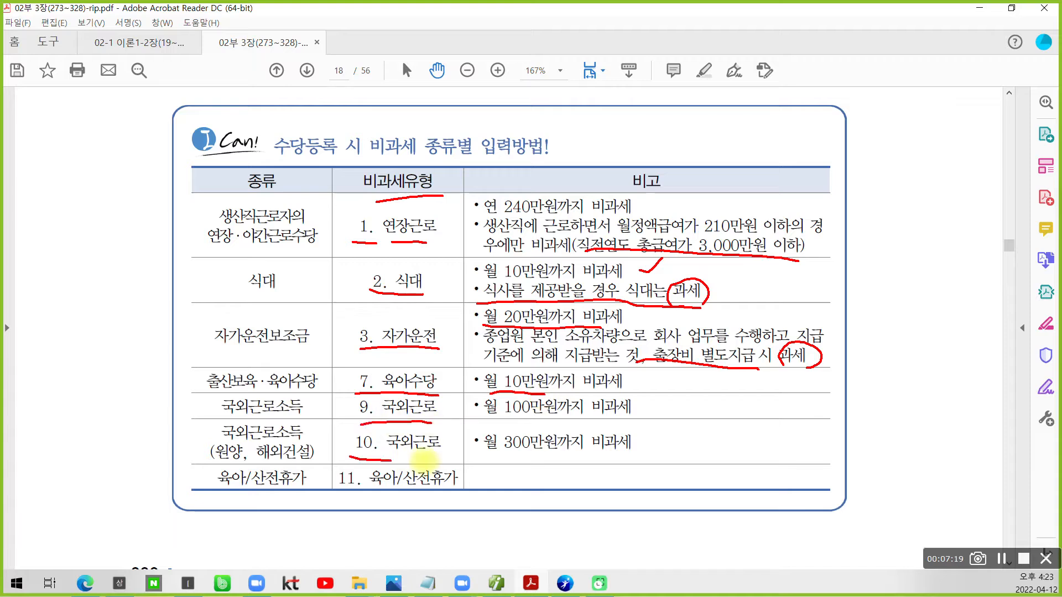
pyautogui.moveTo(350, 457); pyautogui.dragTo(437, 462)
pyautogui.moveTo(366, 397)
pyautogui.mouseDown()
pyautogui.moveTo(338, 459)
pyautogui.moveTo(350, 464)
pyautogui.mouseUp()
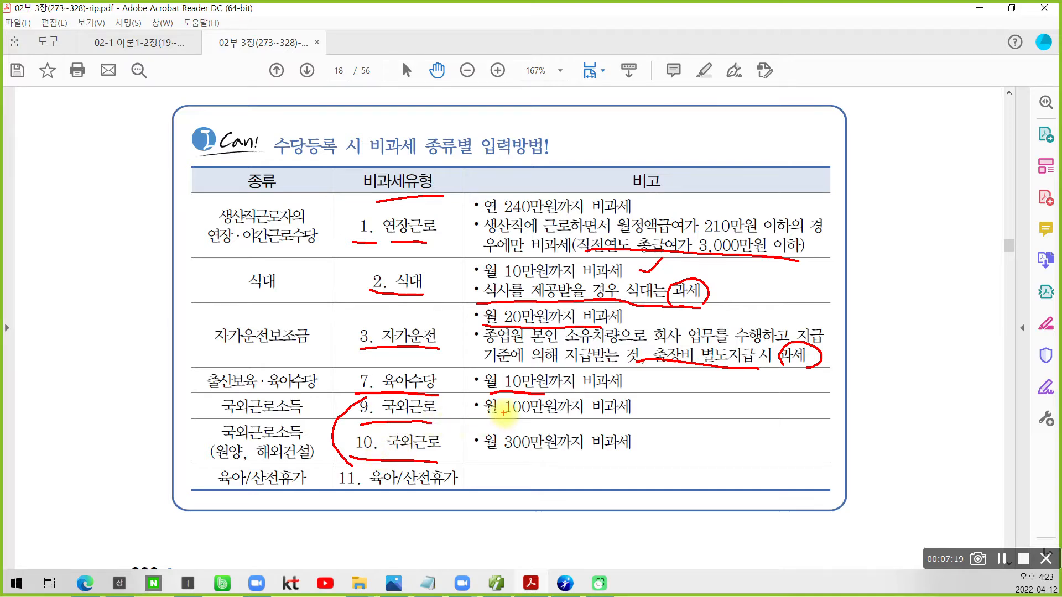
pyautogui.moveTo(499, 414); pyautogui.dragTo(548, 420)
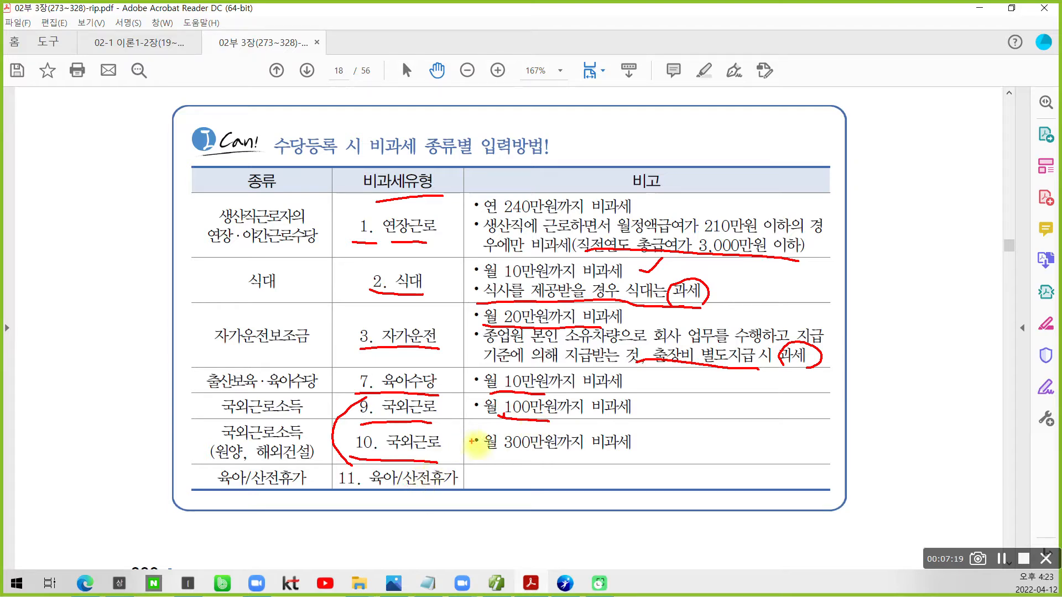
pyautogui.moveTo(482, 450); pyautogui.dragTo(552, 454)
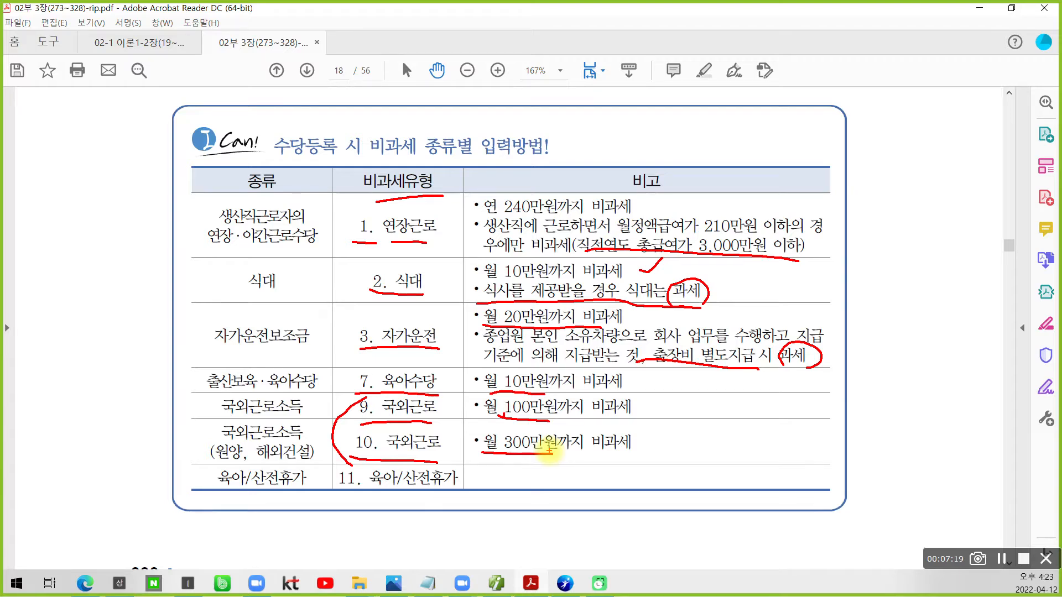
pyautogui.moveTo(338, 491); pyautogui.dragTo(444, 497)
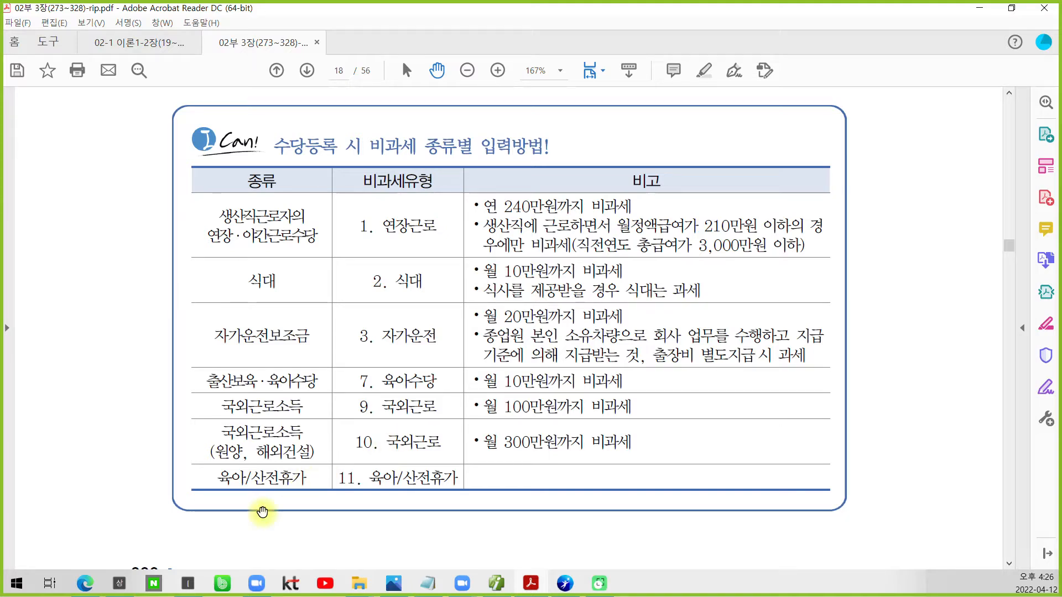
pyautogui.scroll(-5, 403, 435)
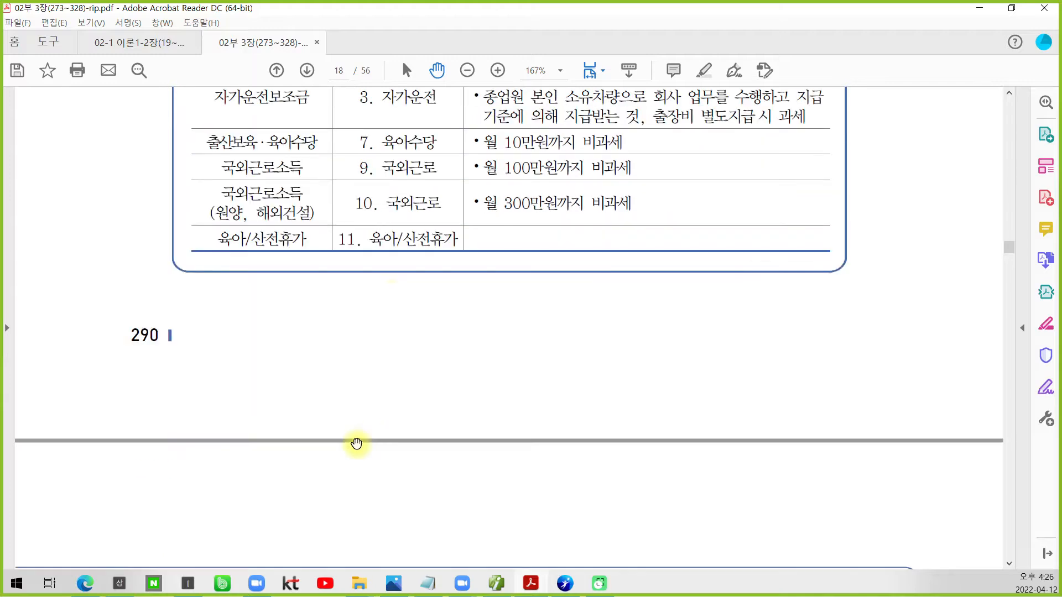
# - In the 급여자료 입력 exercise (수행과제), highlight '1월 ~ 12월의 급여는 다음과 같다' in the instruction line
pyautogui.scroll(-5, 356, 443)
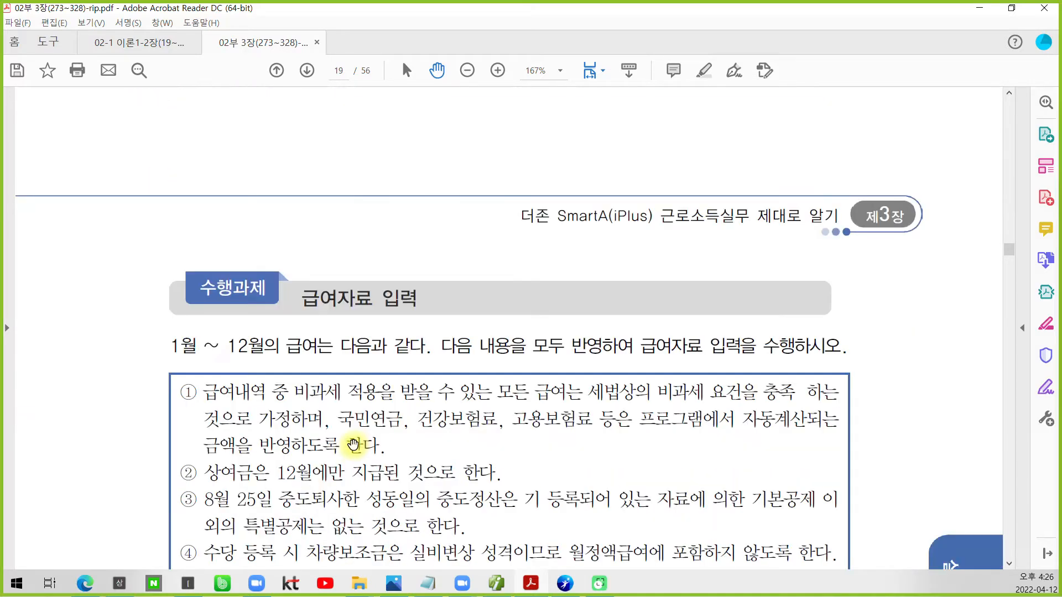
pyautogui.scroll(-4, 354, 444)
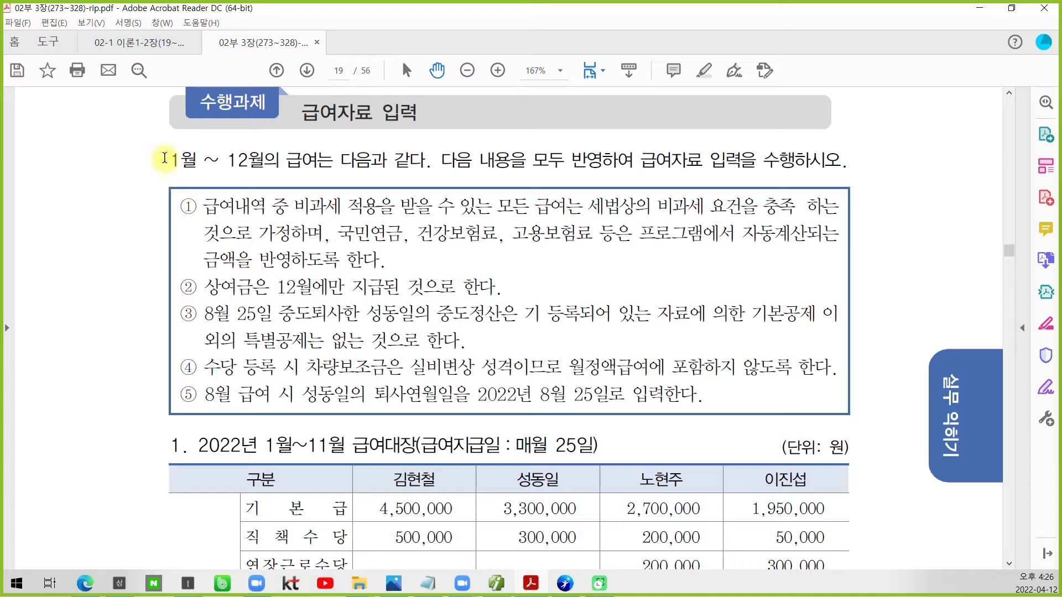
pyautogui.moveTo(165, 159); pyautogui.dragTo(356, 161)
pyautogui.moveTo(356, 163); pyautogui.dragTo(425, 162)
pyautogui.rightClick(409, 165)
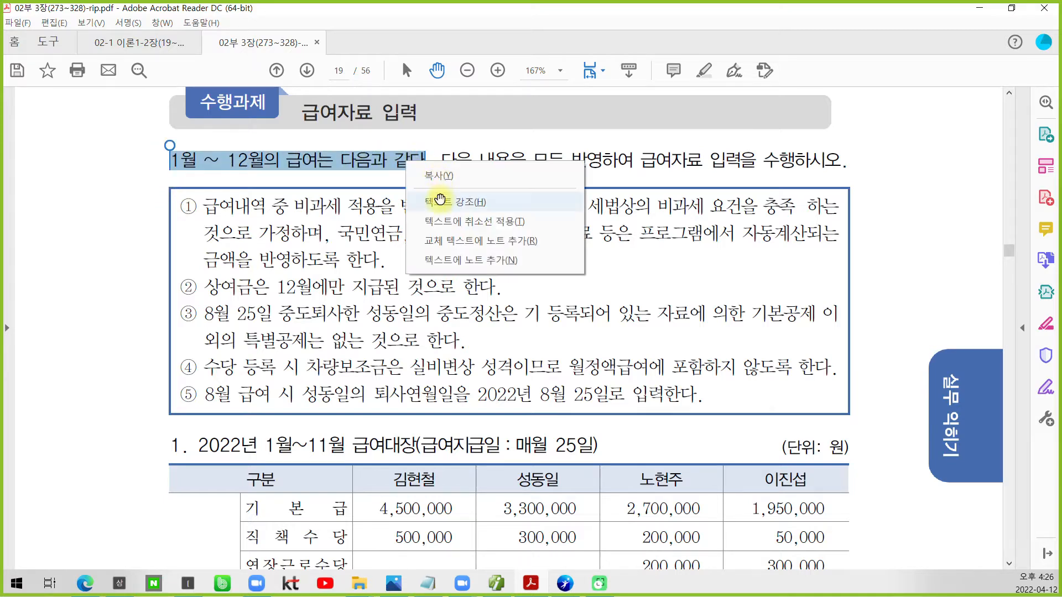
pyautogui.click(441, 202)
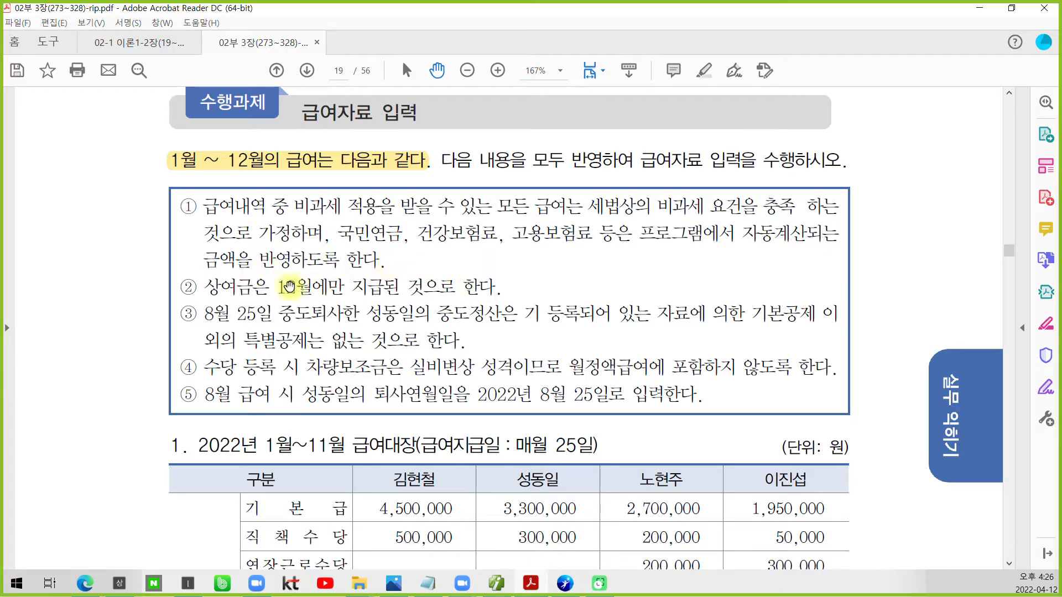
# - Highlight '월정액급여에 포함하지 않도록 한다.' in item ④ and '2022년 8월 25일로' in item ⑤
pyautogui.moveTo(277, 287); pyautogui.dragTo(420, 286)
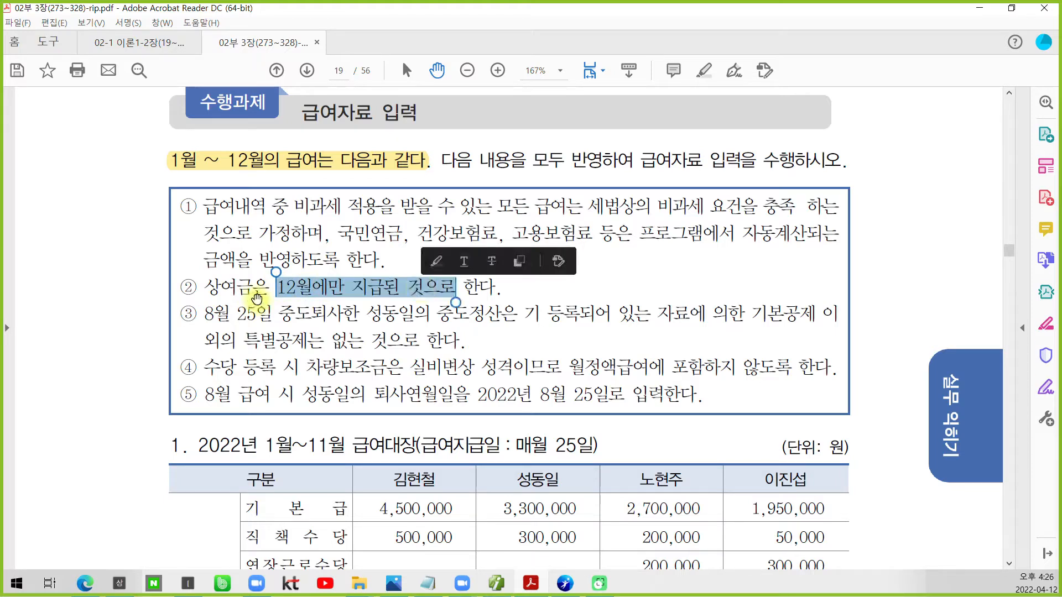
pyautogui.click(256, 299)
pyautogui.scroll(-1, 255, 298)
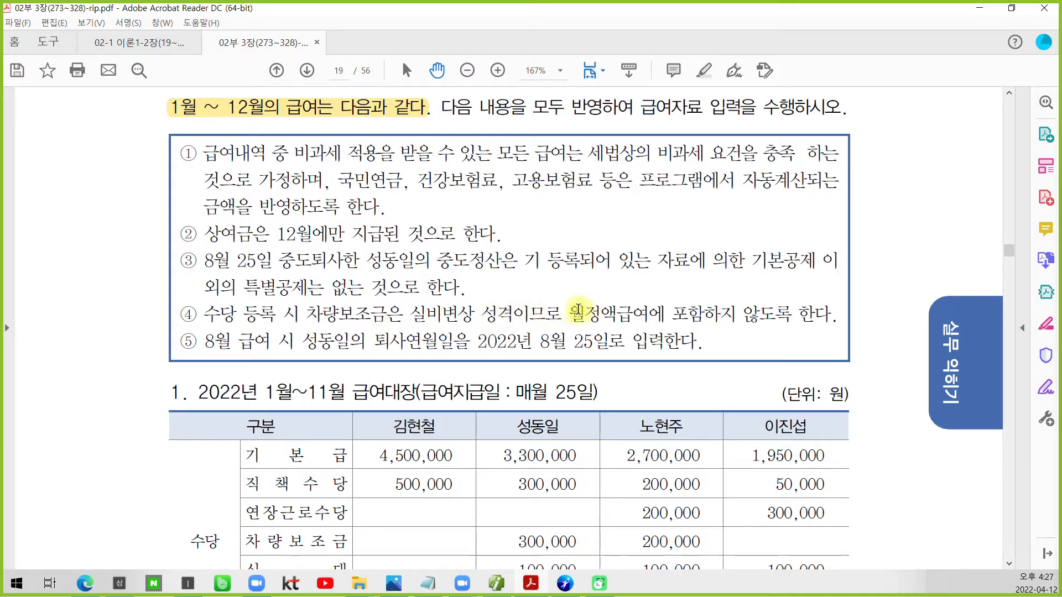
pyautogui.moveTo(565, 313); pyautogui.dragTo(856, 318)
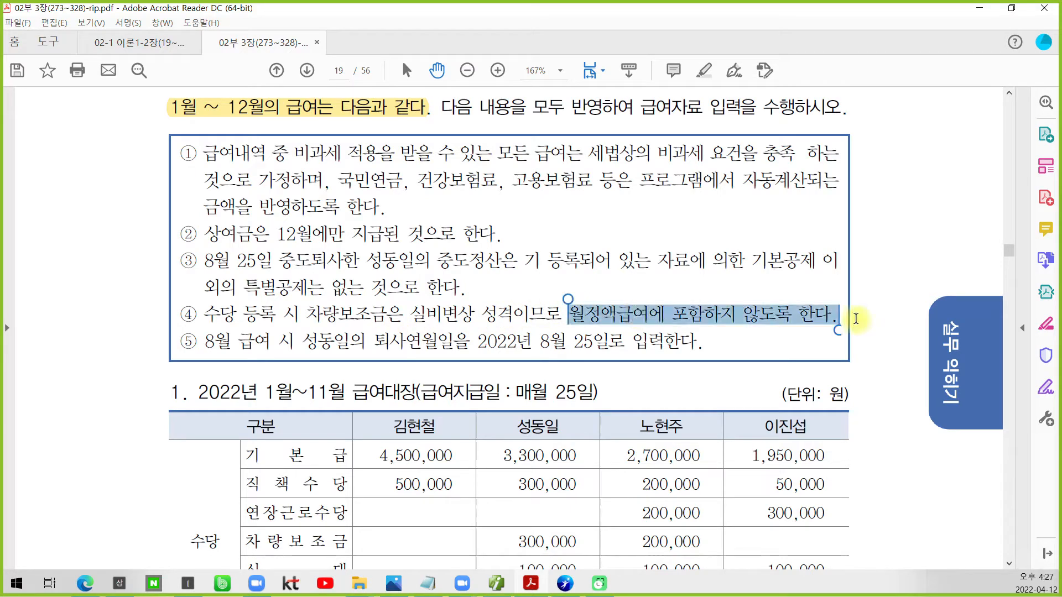
pyautogui.rightClick(808, 309)
pyautogui.click(834, 353)
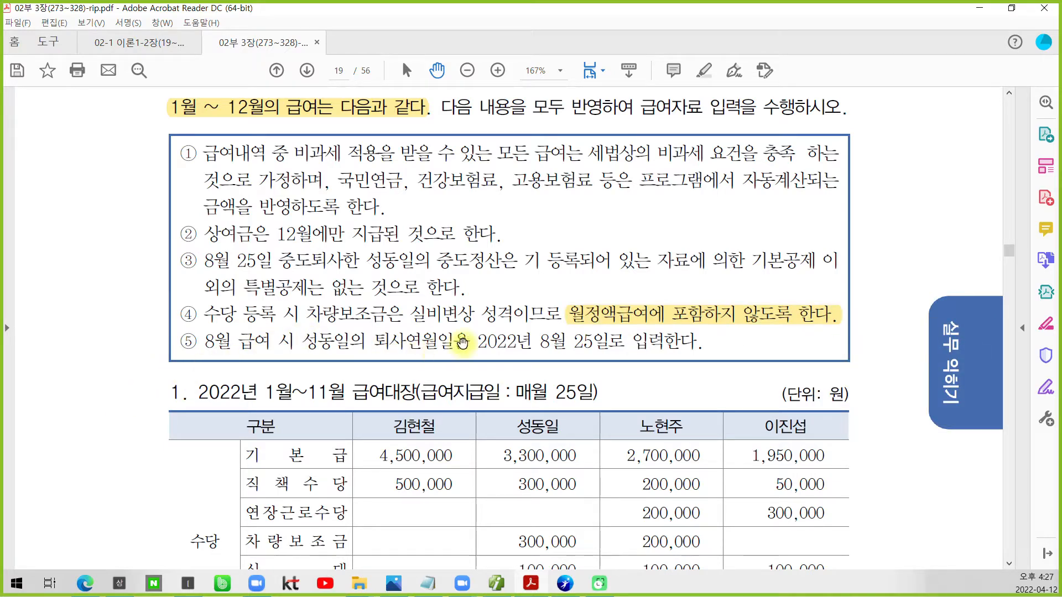
pyautogui.moveTo(479, 336); pyautogui.dragTo(625, 341)
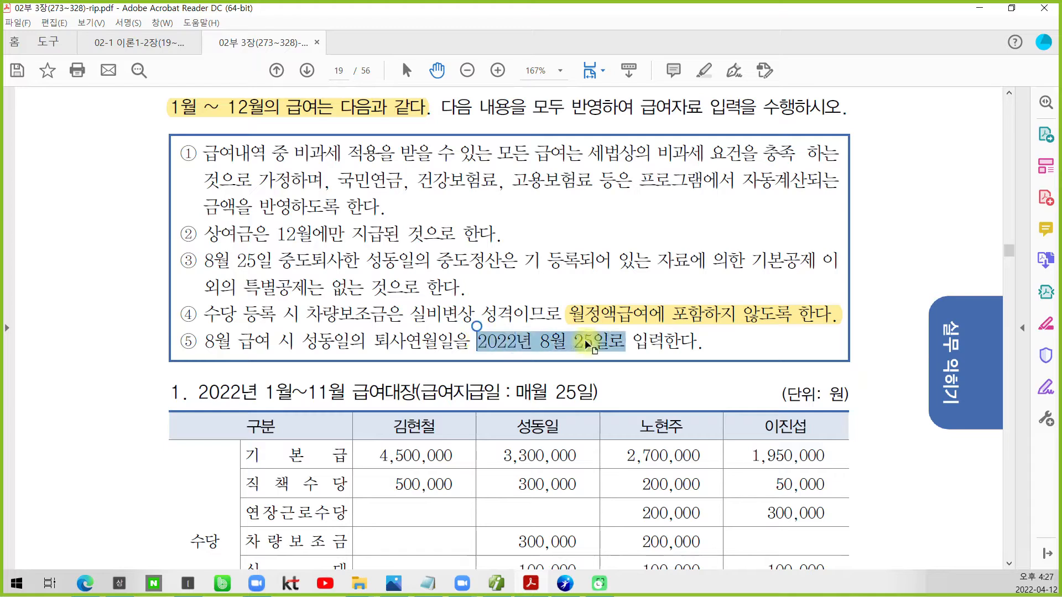
pyautogui.rightClick(587, 344)
pyautogui.click(642, 383)
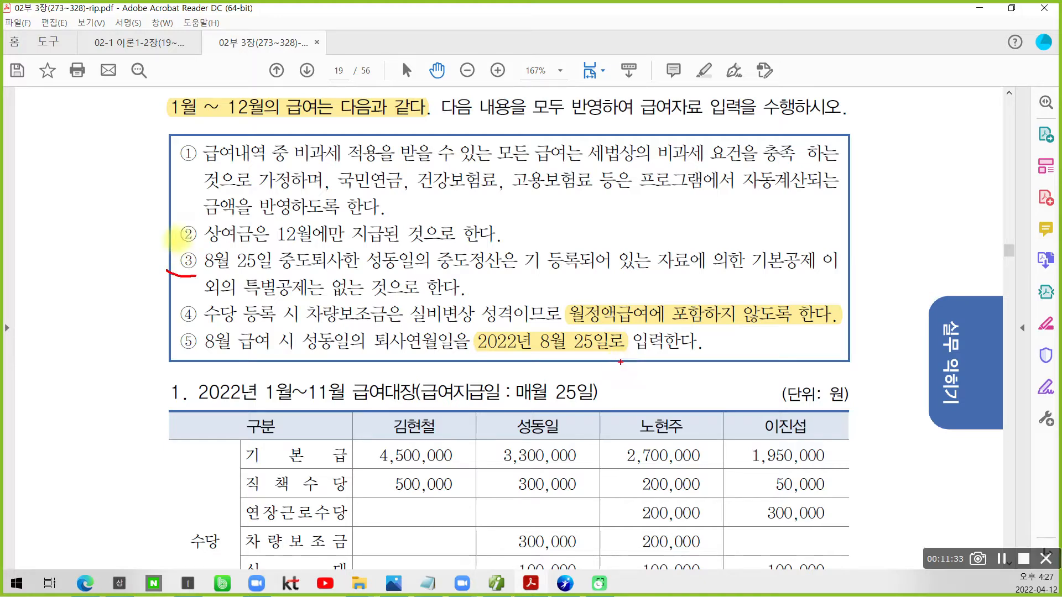
# - Circle item numbers ③ and ⑤ in red and underline the retirement date in item ⑤, and clear the marks
pyautogui.moveTo(178, 239); pyautogui.dragTo(210, 256)
pyautogui.moveTo(188, 332)
pyautogui.mouseDown()
pyautogui.moveTo(205, 336)
pyautogui.moveTo(211, 362)
pyautogui.mouseUp()
pyautogui.moveTo(397, 358); pyautogui.dragTo(617, 360)
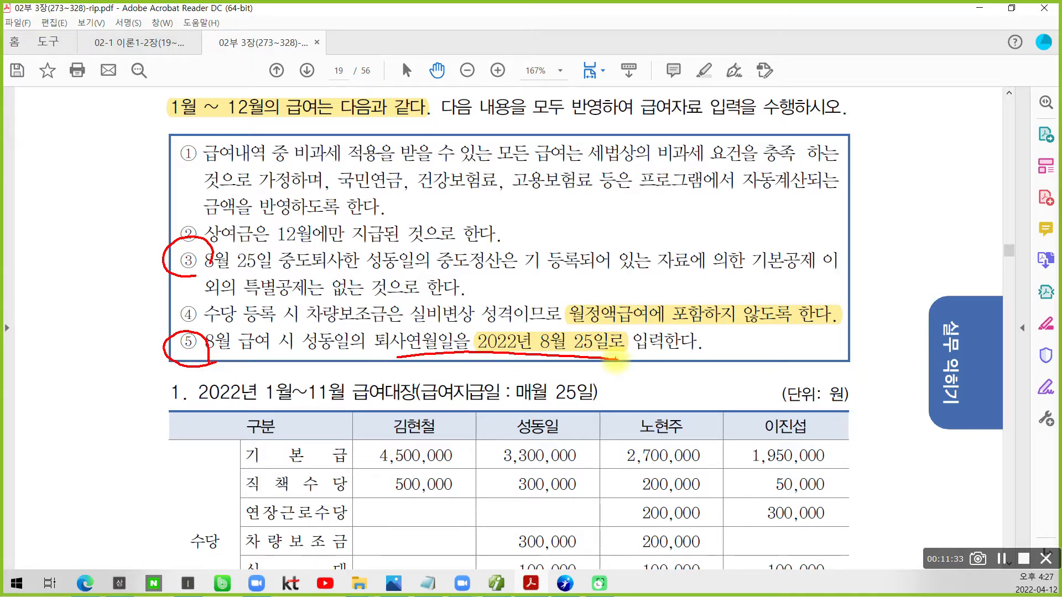
pyautogui.press('Escape')
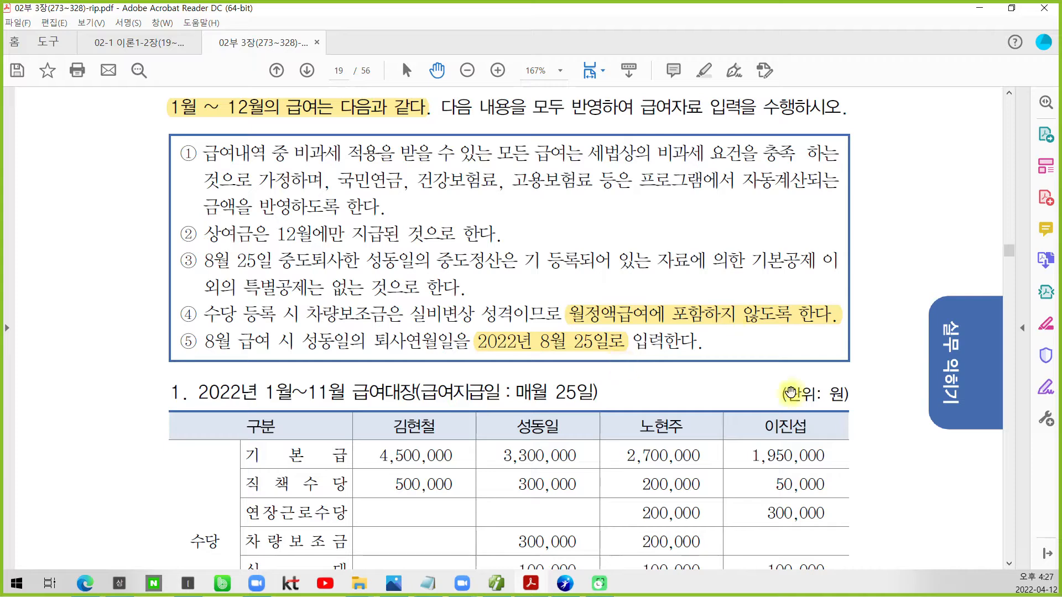
# - In the January–November payroll table, underline the four employee names and '1월~11월' in red, and circle '8월' in item ⑤
pyautogui.scroll(-3, 532, 360)
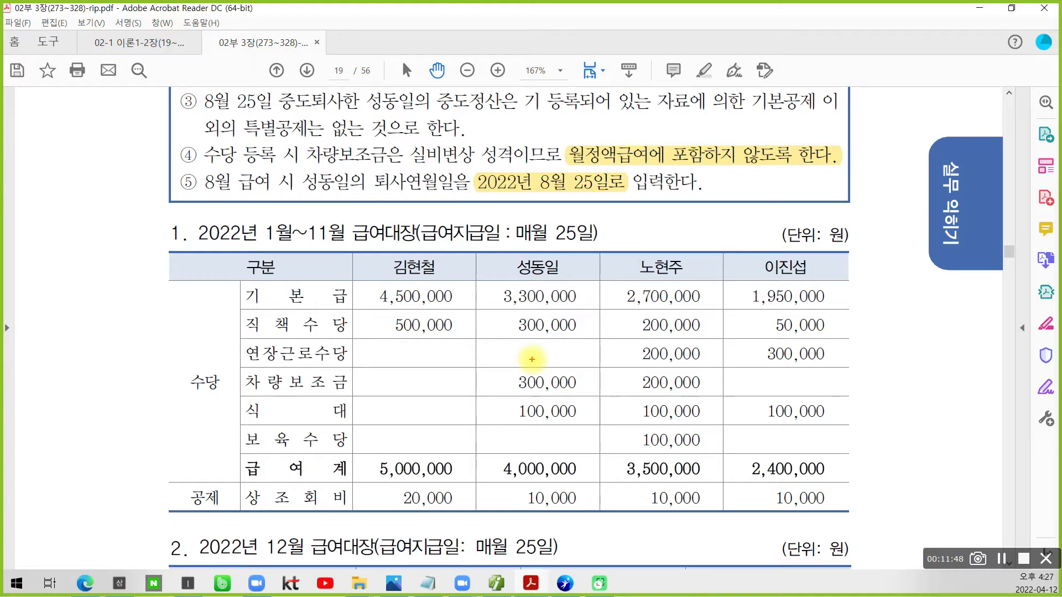
pyautogui.moveTo(387, 273); pyautogui.dragTo(691, 279)
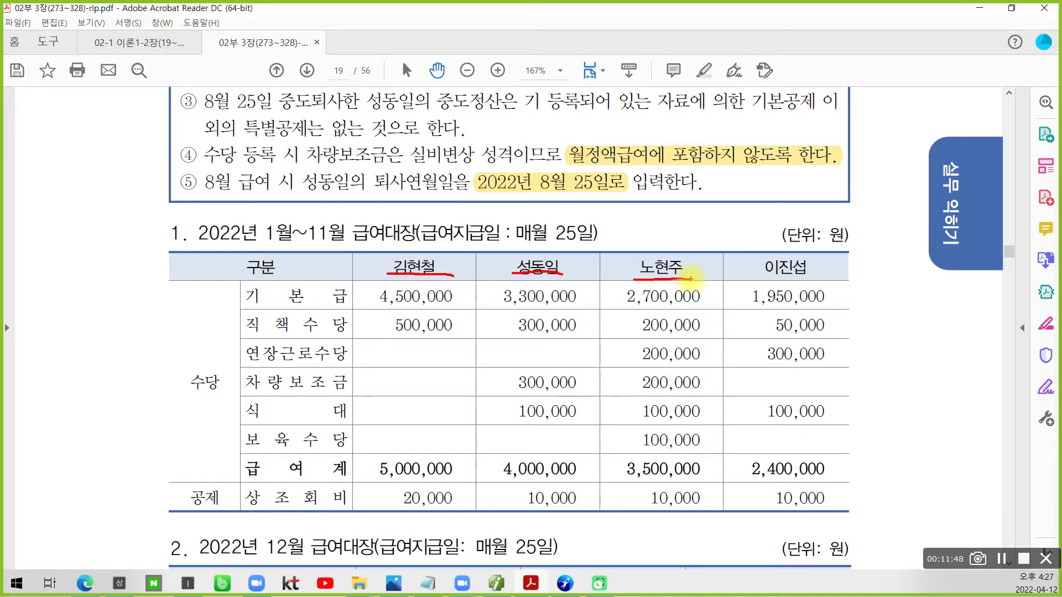
pyautogui.moveTo(755, 281); pyautogui.dragTo(822, 286)
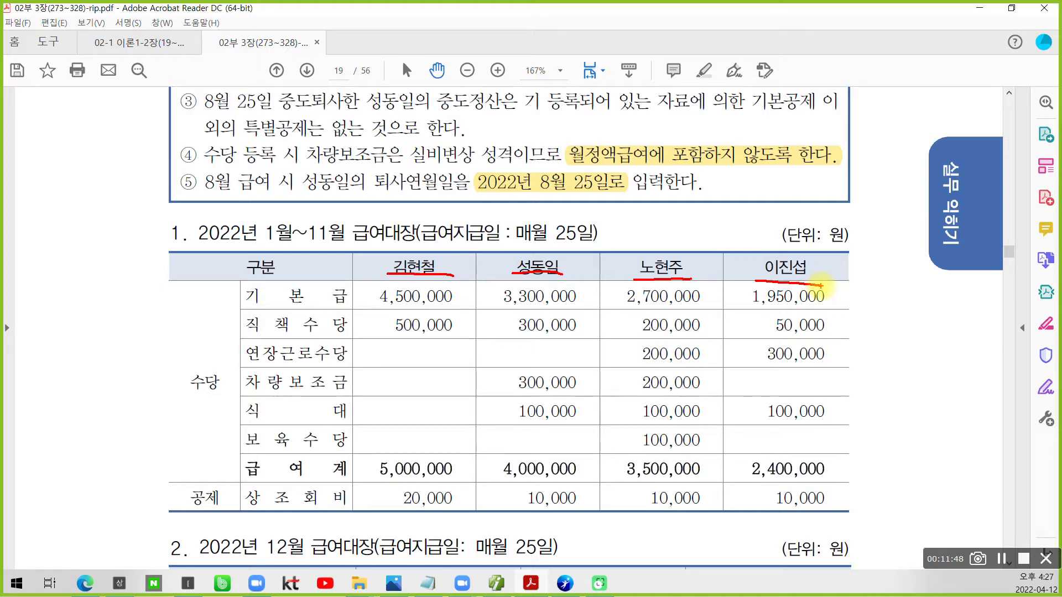
pyautogui.moveTo(233, 251); pyautogui.dragTo(341, 253)
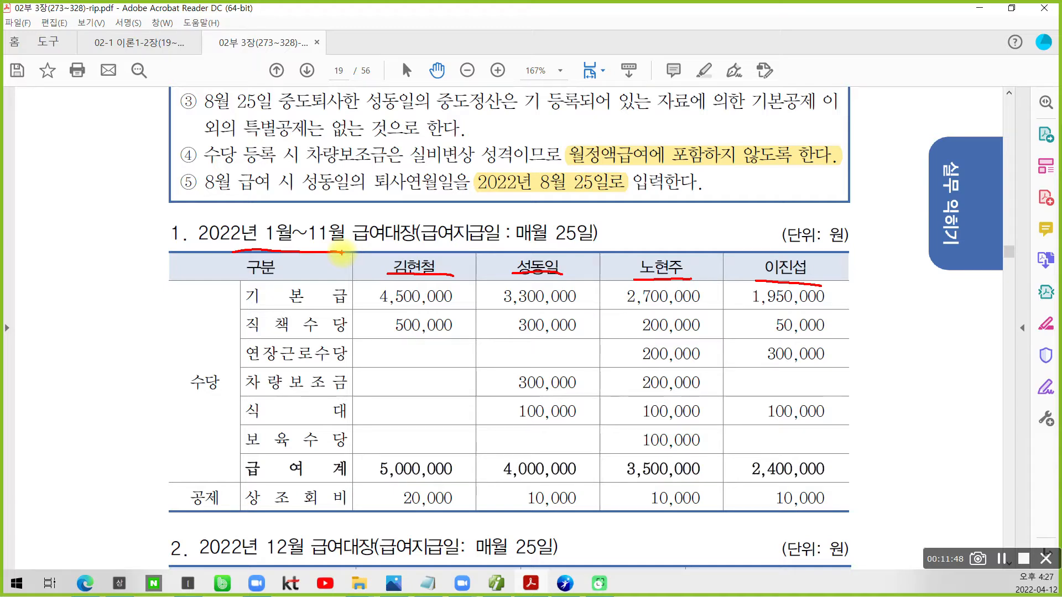
pyautogui.moveTo(547, 165)
pyautogui.mouseDown()
pyautogui.moveTo(556, 209)
pyautogui.moveTo(576, 209)
pyautogui.mouseUp()
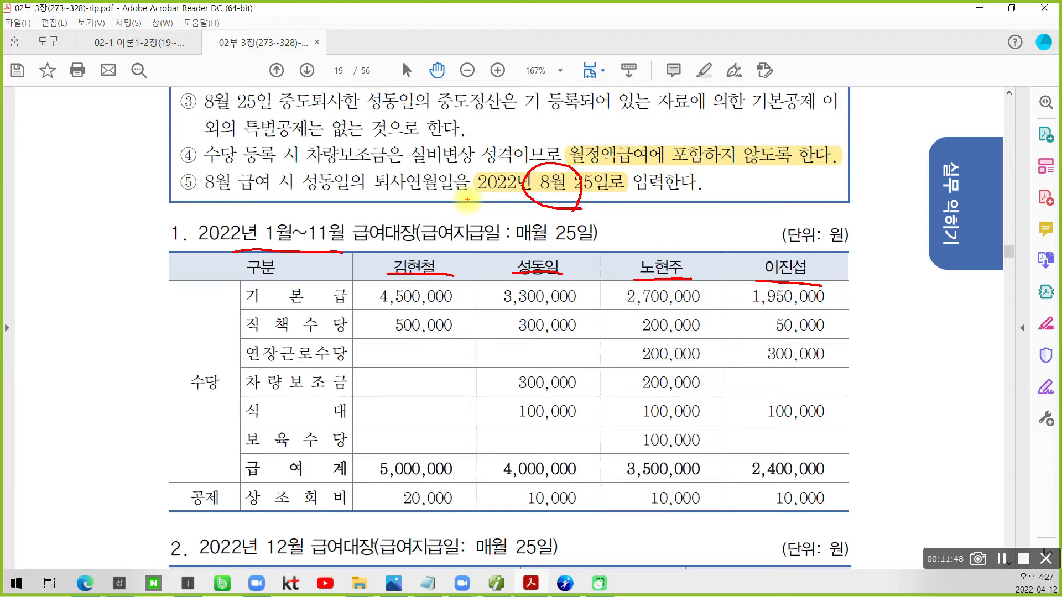
# - Bracket the allowances from 직책수당 to 보육수당 in red, mark 상조회비 in the deduction row, and clear the drawing
pyautogui.moveTo(244, 315)
pyautogui.mouseDown()
pyautogui.moveTo(225, 332)
pyautogui.moveTo(222, 434)
pyautogui.moveTo(235, 449)
pyautogui.mouseUp()
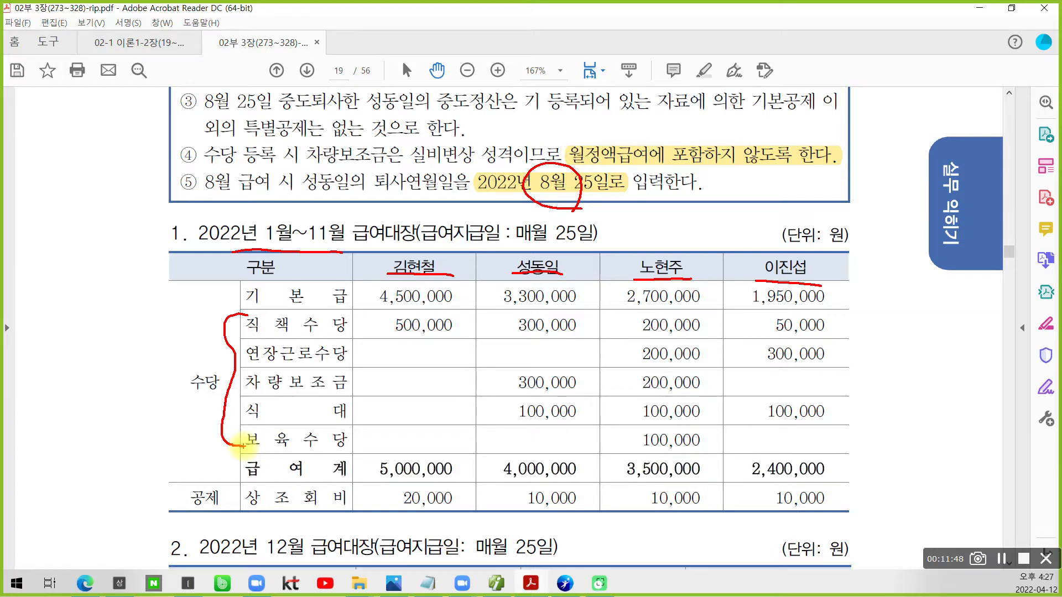
pyautogui.moveTo(247, 491)
pyautogui.mouseDown()
pyautogui.moveTo(237, 494)
pyautogui.moveTo(253, 507)
pyautogui.mouseUp()
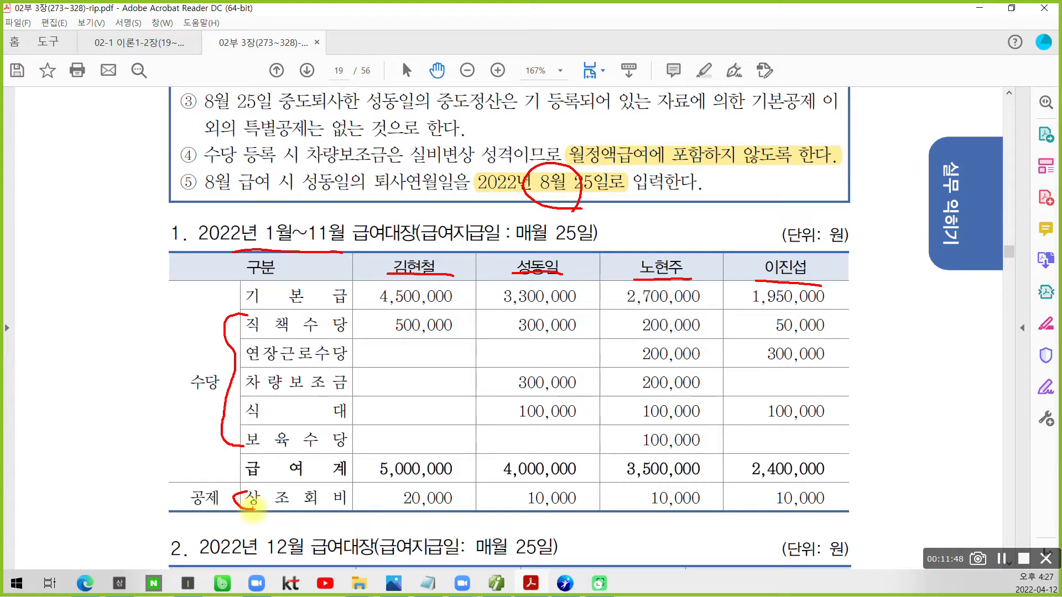
pyautogui.press('Escape')
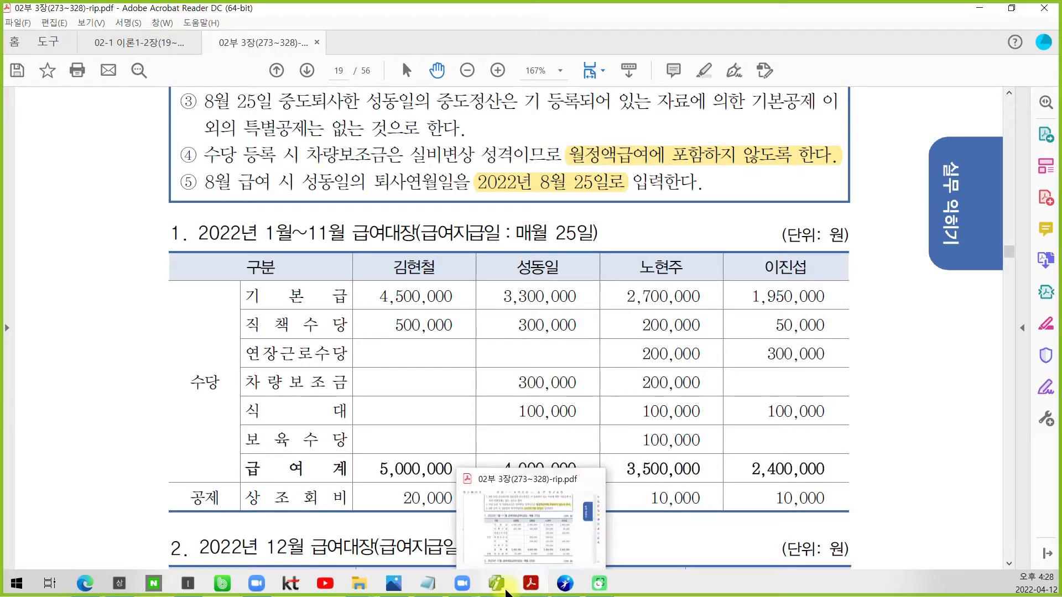
# - Switch to the 더존 SmartA program, close 사원등록 and open 급여자료입력 under 근로소득관리
pyautogui.click(500, 585)
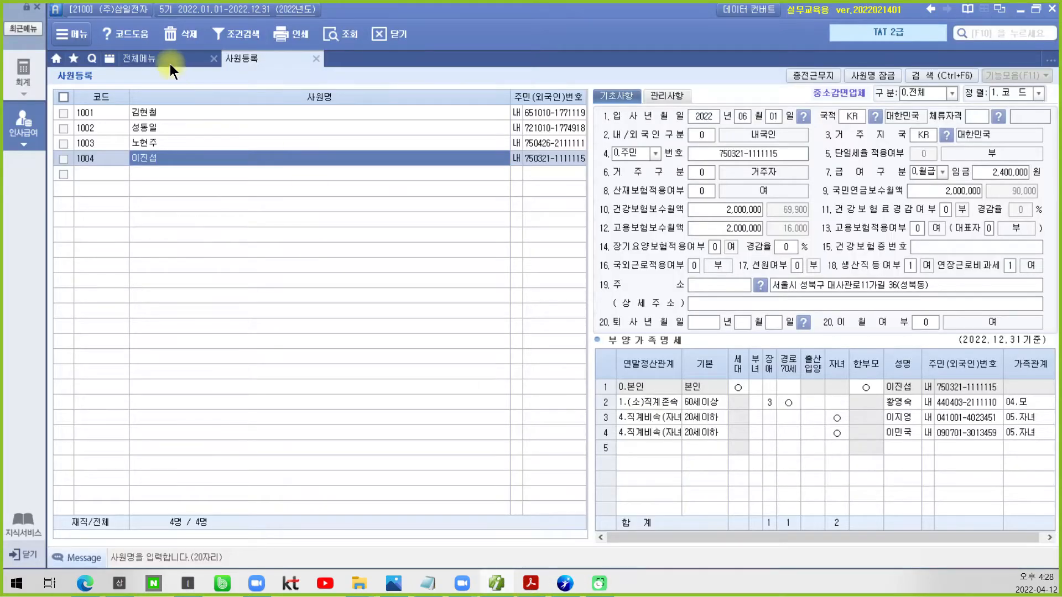
pyautogui.click(317, 63)
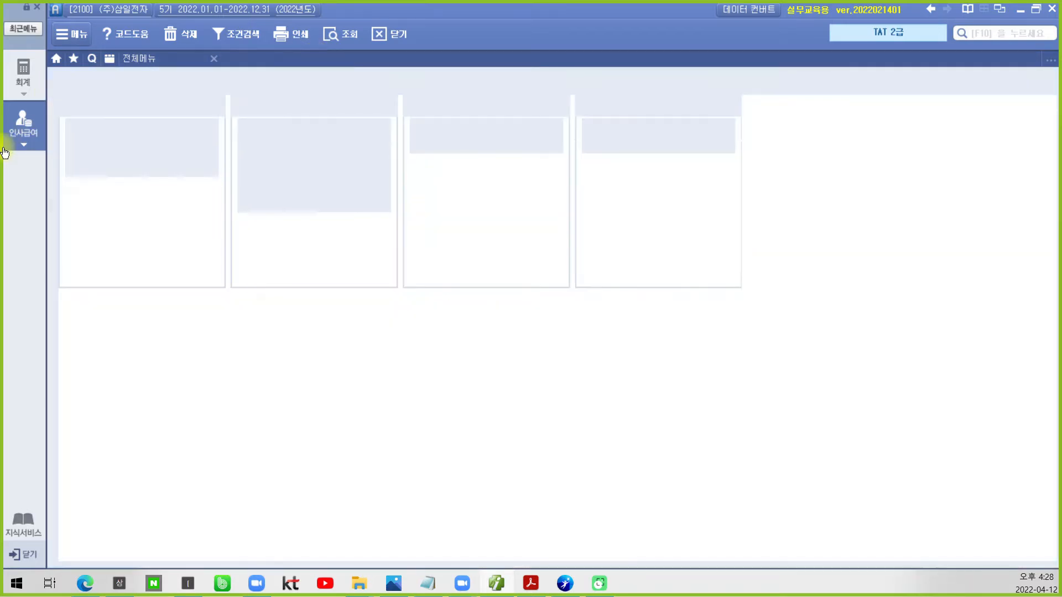
pyautogui.click(25, 130)
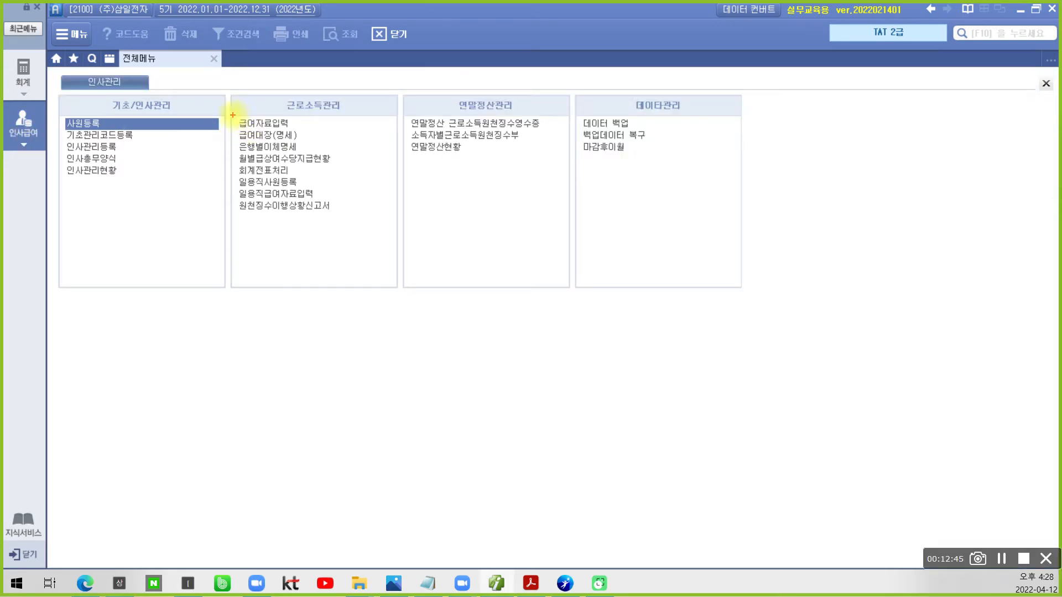
pyautogui.moveTo(232, 115); pyautogui.dragTo(321, 136)
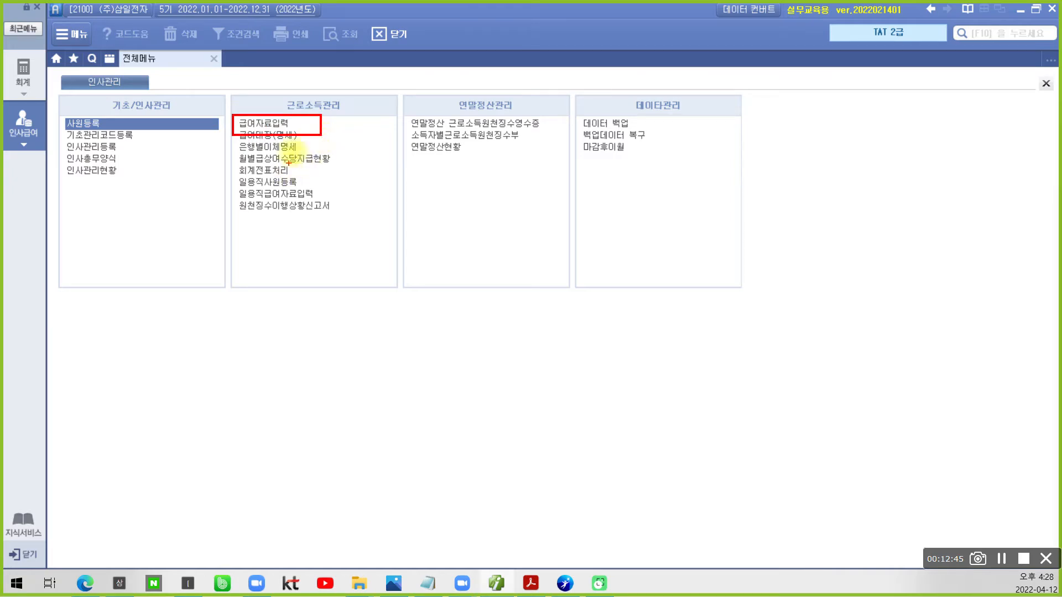
pyautogui.press('Escape')
pyautogui.click(259, 123)
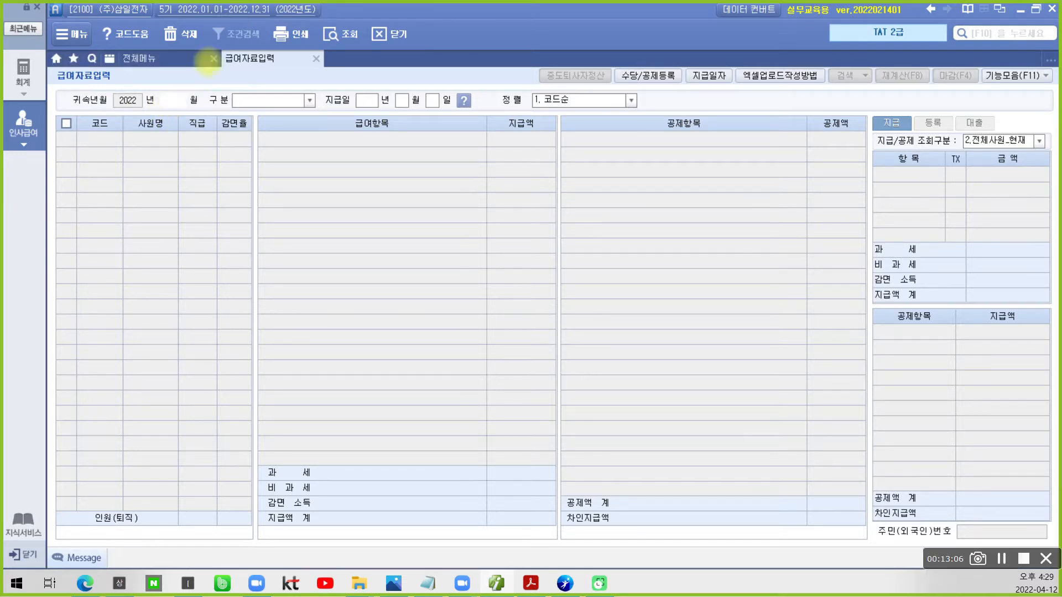
# - Underline the 급여자료입력 title in red, cross out the month field, point to 수당/공제등록 with a circle and arrow, and clear the marks
pyautogui.moveTo(214, 70); pyautogui.dragTo(353, 87)
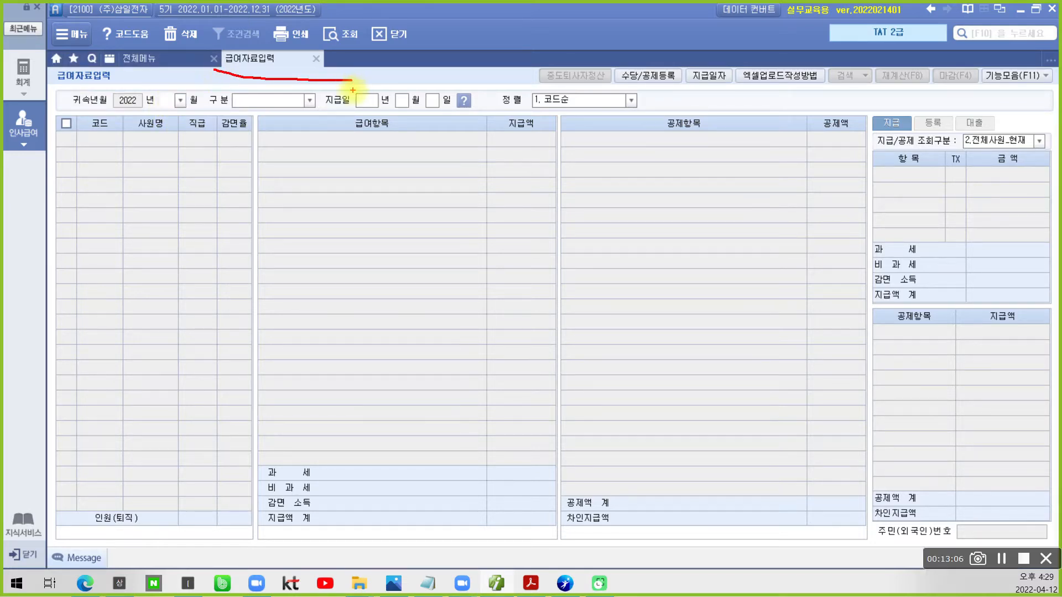
pyautogui.moveTo(186, 71)
pyautogui.mouseDown()
pyautogui.moveTo(173, 117)
pyautogui.moveTo(208, 120)
pyautogui.mouseUp()
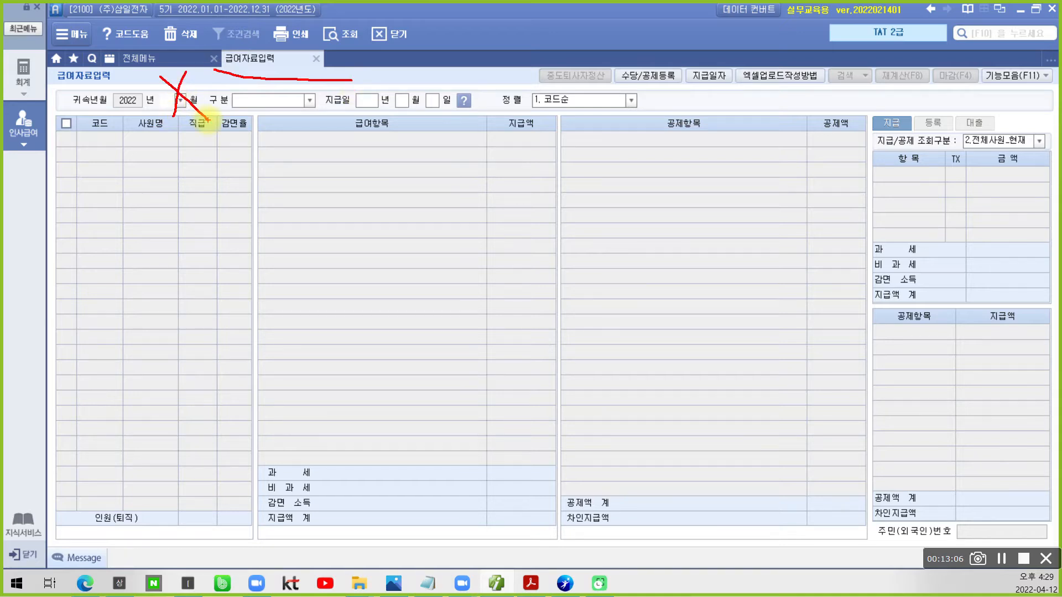
pyautogui.moveTo(628, 51)
pyautogui.mouseDown()
pyautogui.moveTo(602, 92)
pyautogui.moveTo(689, 69)
pyautogui.moveTo(623, 55)
pyautogui.mouseUp()
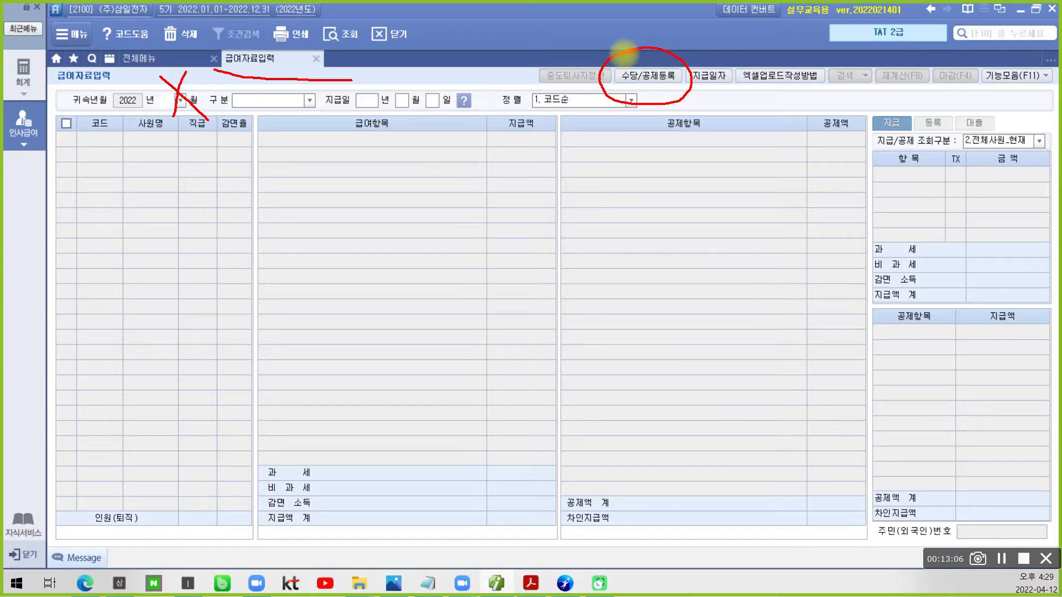
pyautogui.moveTo(651, 102); pyautogui.dragTo(641, 227)
pyautogui.moveTo(637, 110); pyautogui.dragTo(655, 95)
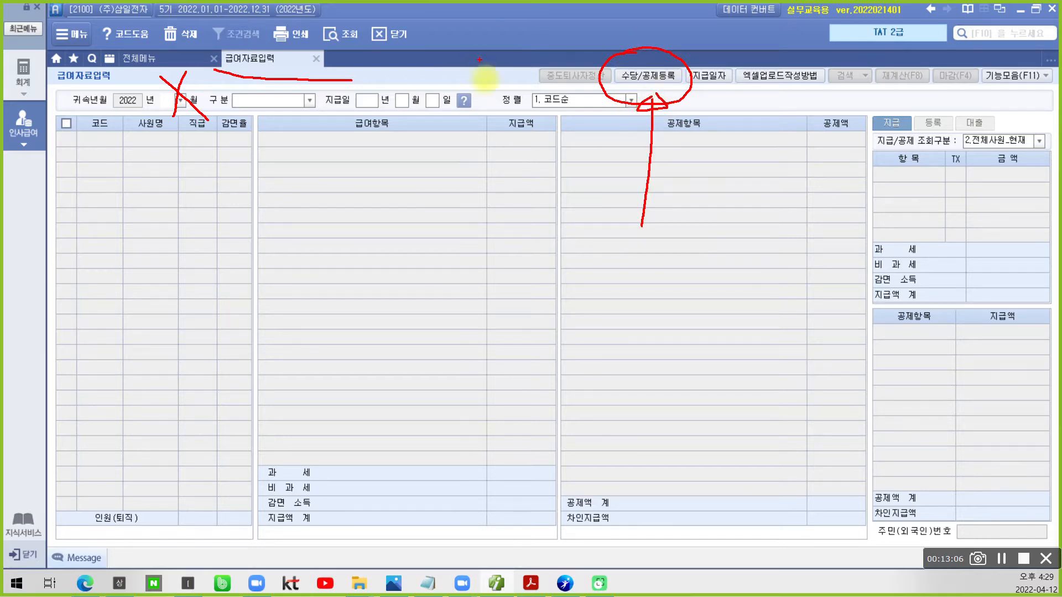
pyautogui.press('Escape')
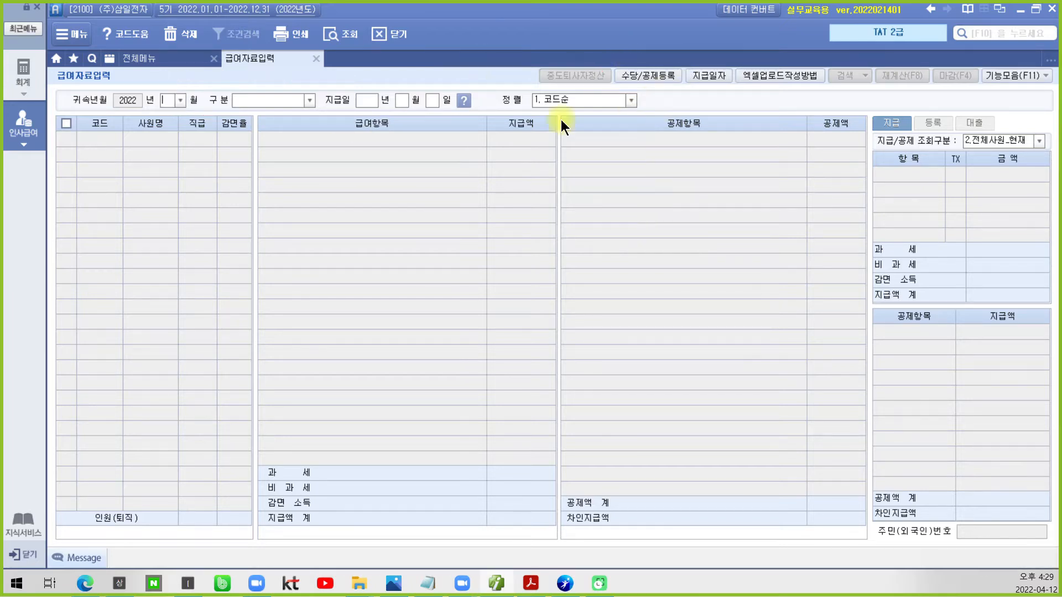
# - Open 수당/공제등록, then circle 수당등록 and underline the empty third row in red before clearing the marks
pyautogui.click(652, 78)
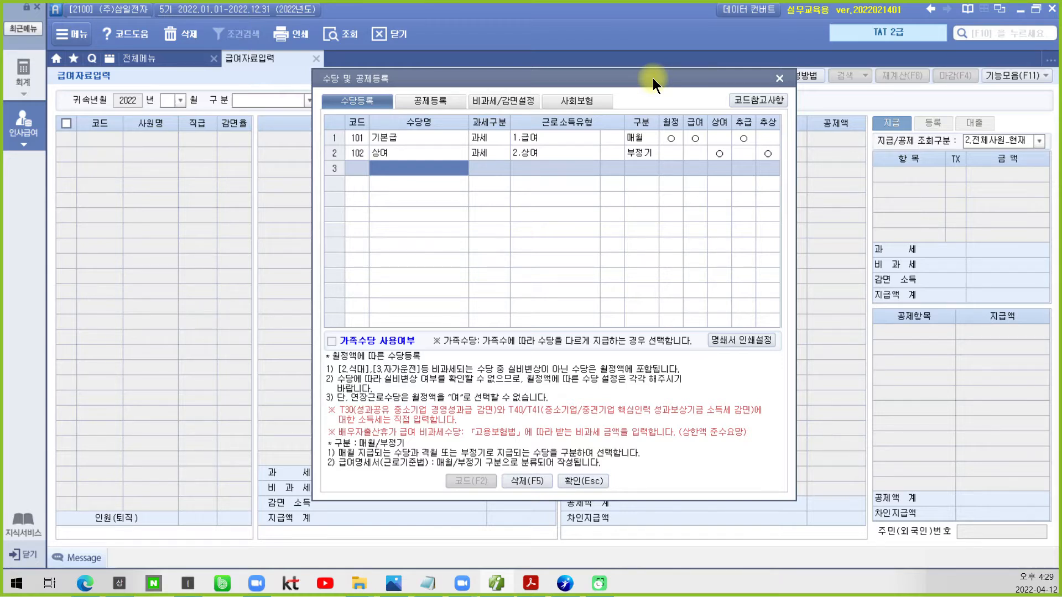
pyautogui.hotkey('ctrl', '2')
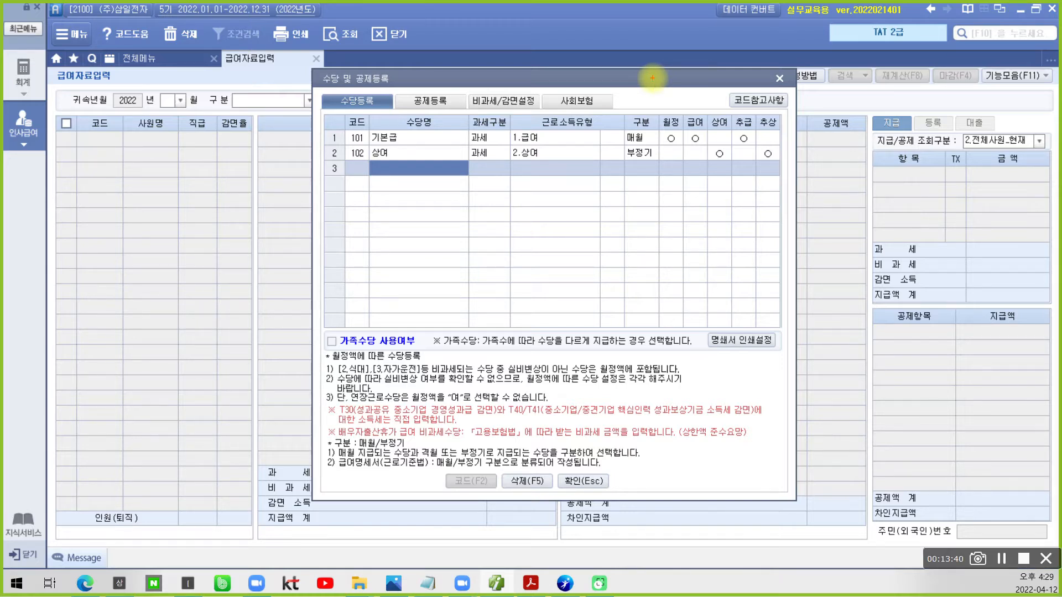
pyautogui.moveTo(317, 114)
pyautogui.mouseDown()
pyautogui.moveTo(363, 113)
pyautogui.moveTo(333, 86)
pyautogui.moveTo(320, 103)
pyautogui.mouseUp()
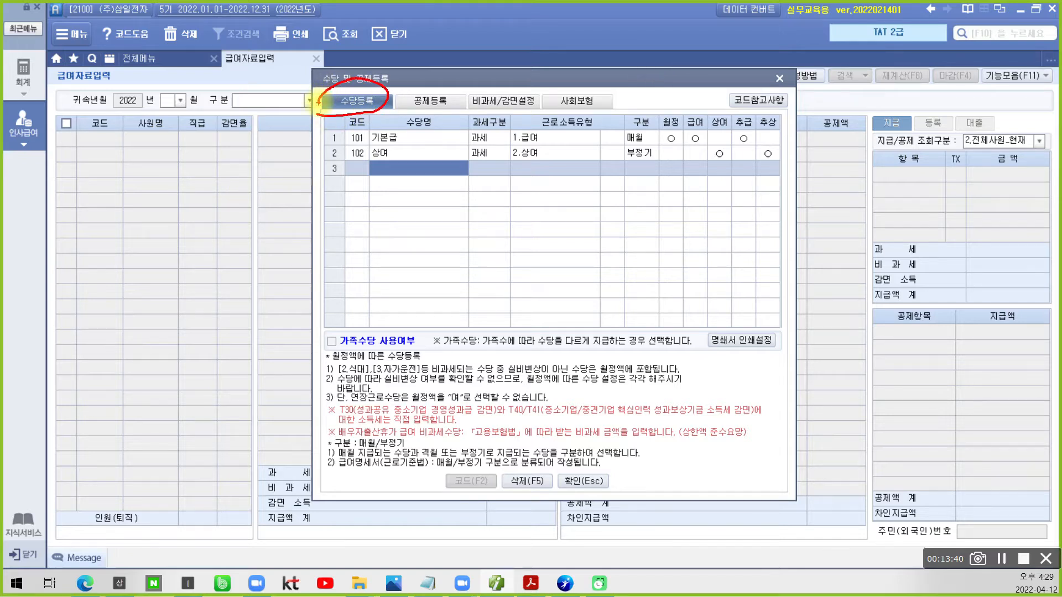
pyautogui.moveTo(351, 179); pyautogui.dragTo(462, 183)
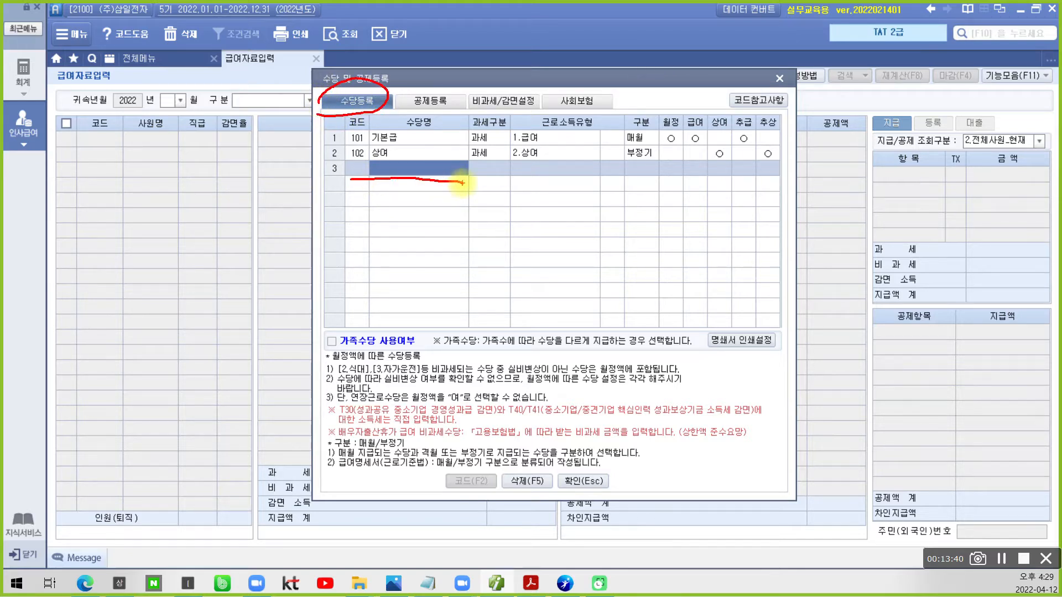
pyautogui.press('Escape')
# - Register 직책수당 in the third allowance row as 과세 with the income type 1.급여
pyautogui.write('직책수')
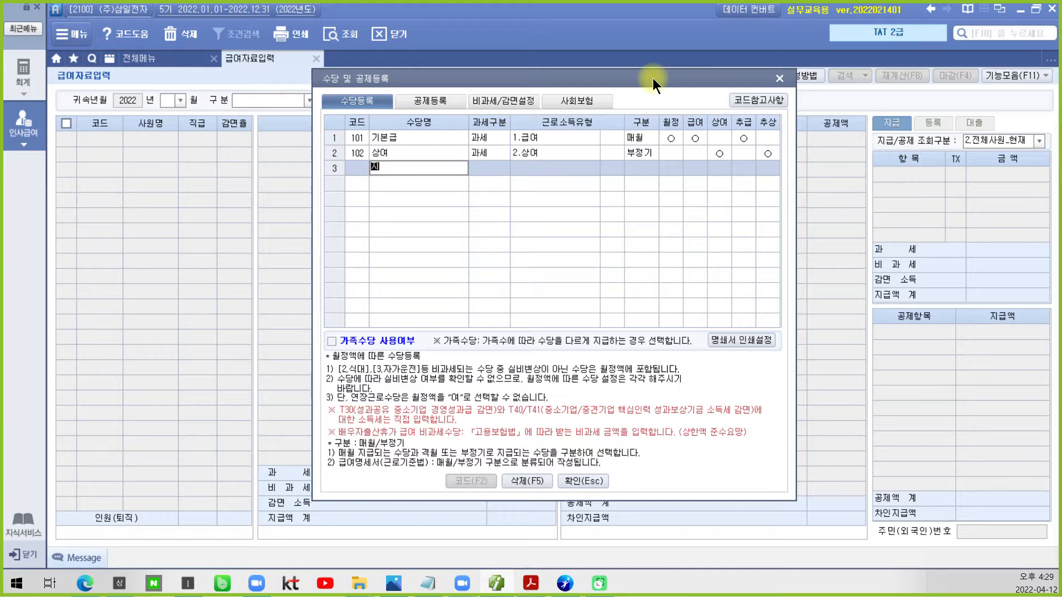
pyautogui.write('당')
pyautogui.press('Return')
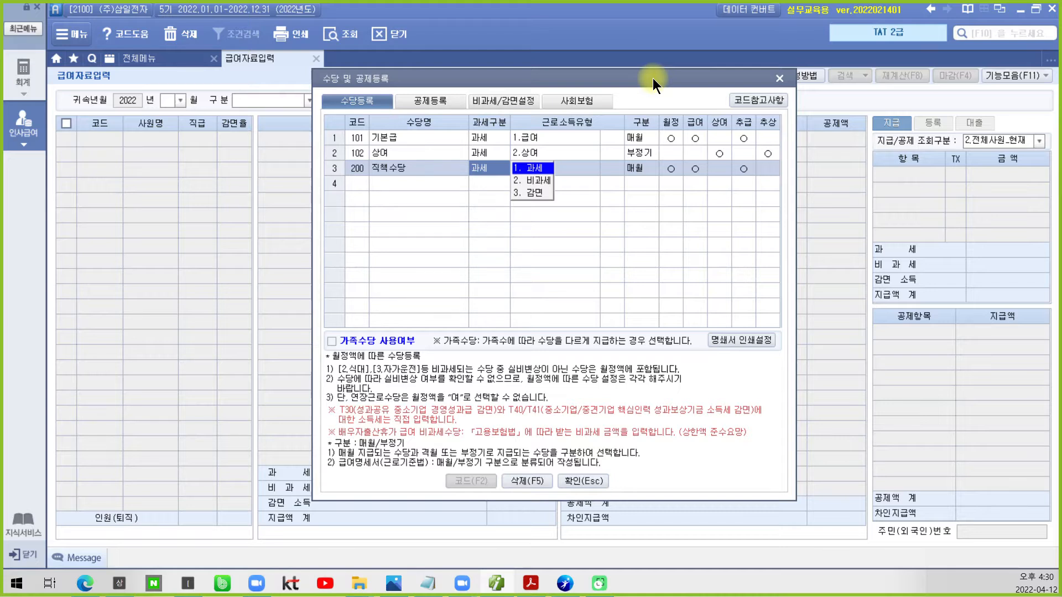
pyautogui.write('1')
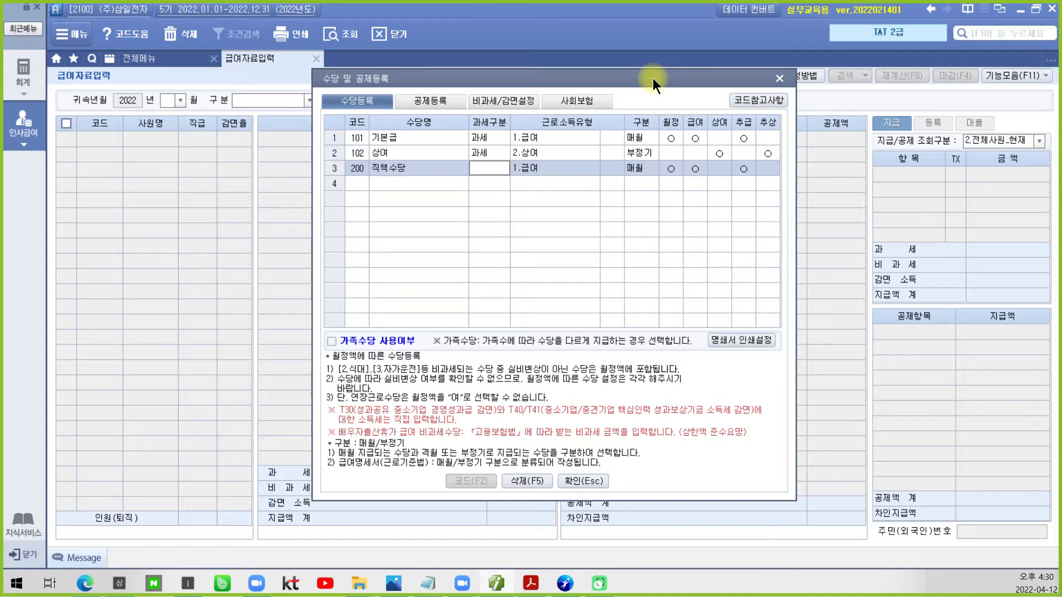
pyautogui.press('Return')
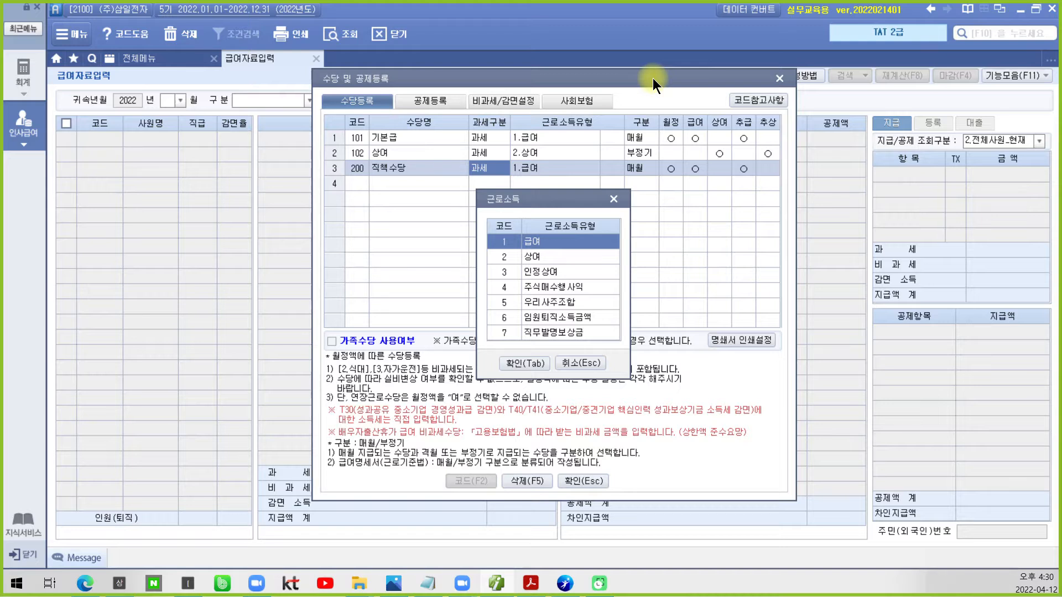
pyautogui.click(525, 364)
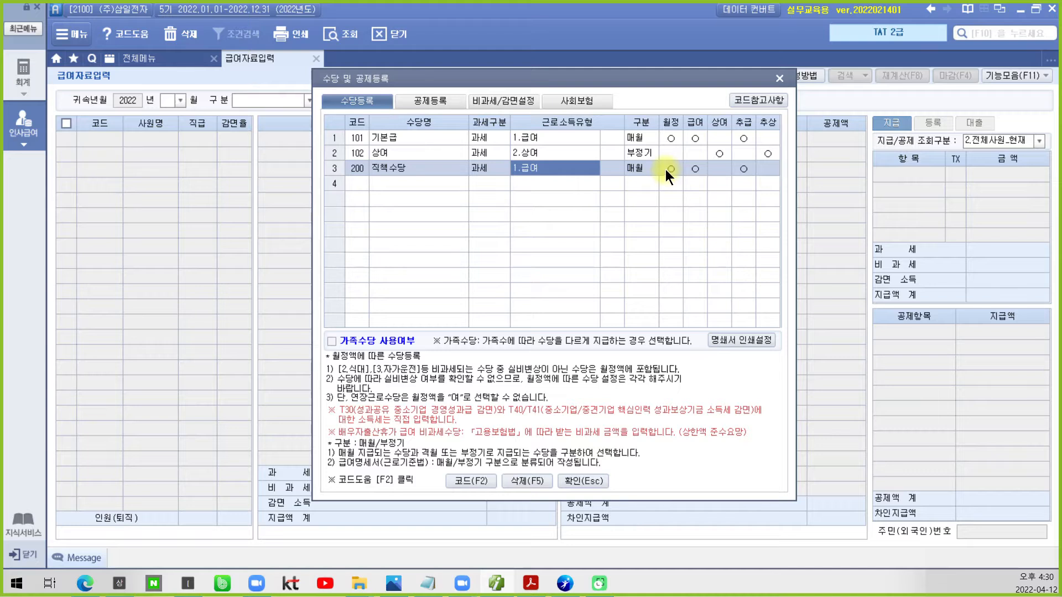
# - Register 차량보조금 in the fourth row as 비과세 with type 3.자가운전 and set its 월정 to 부
pyautogui.click(361, 185)
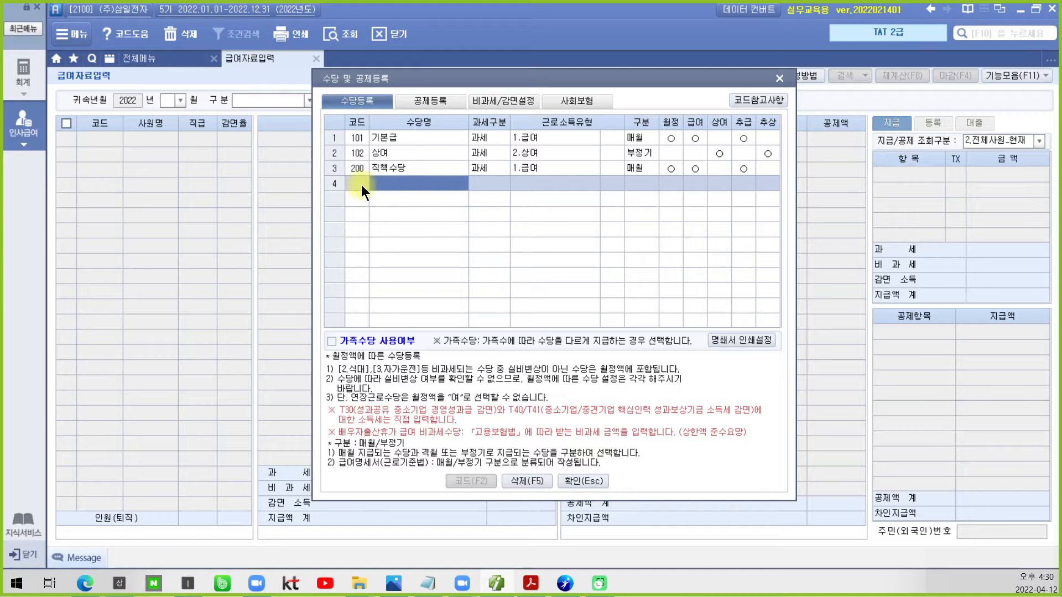
pyautogui.write('차량보조')
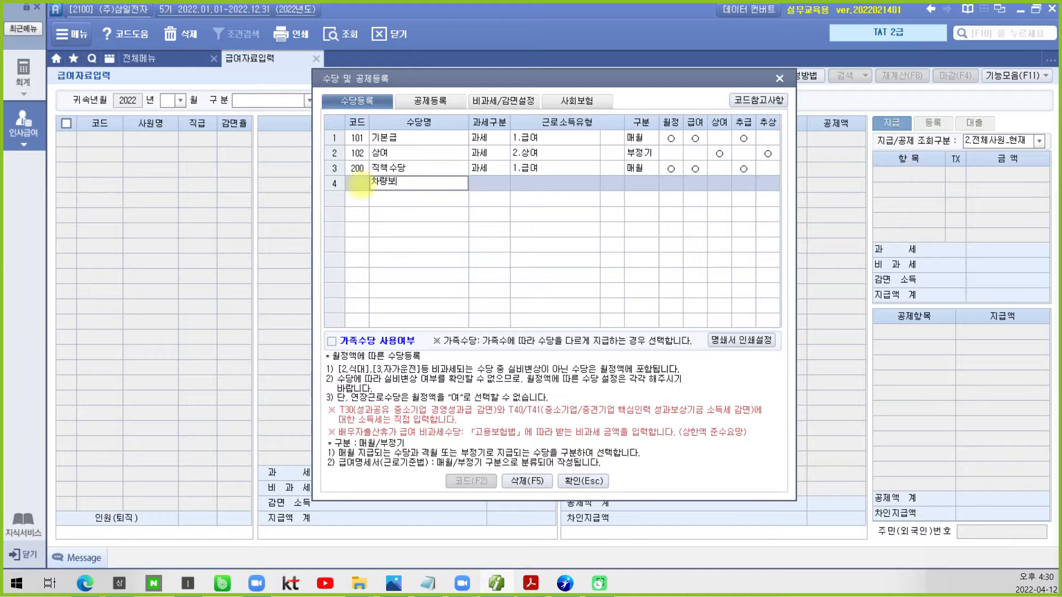
pyautogui.write('금')
pyautogui.press('Return')
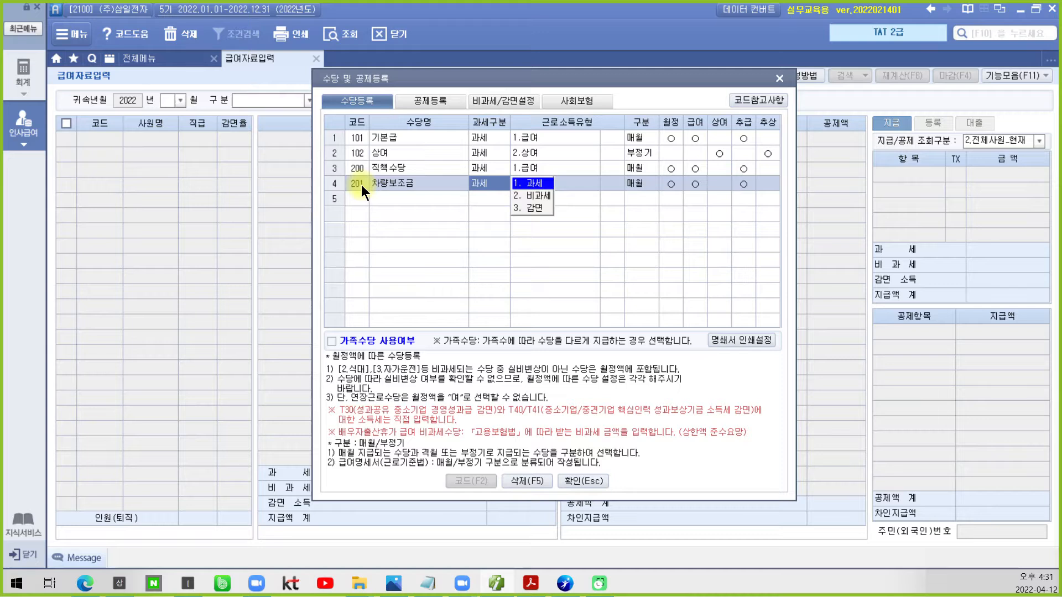
pyautogui.press('2')
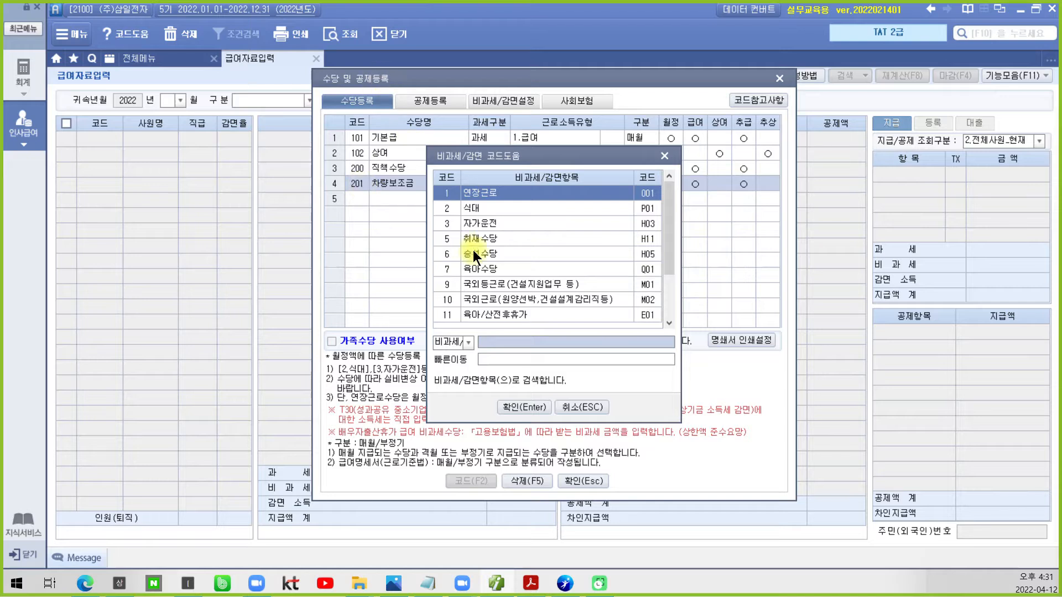
pyautogui.click(499, 224)
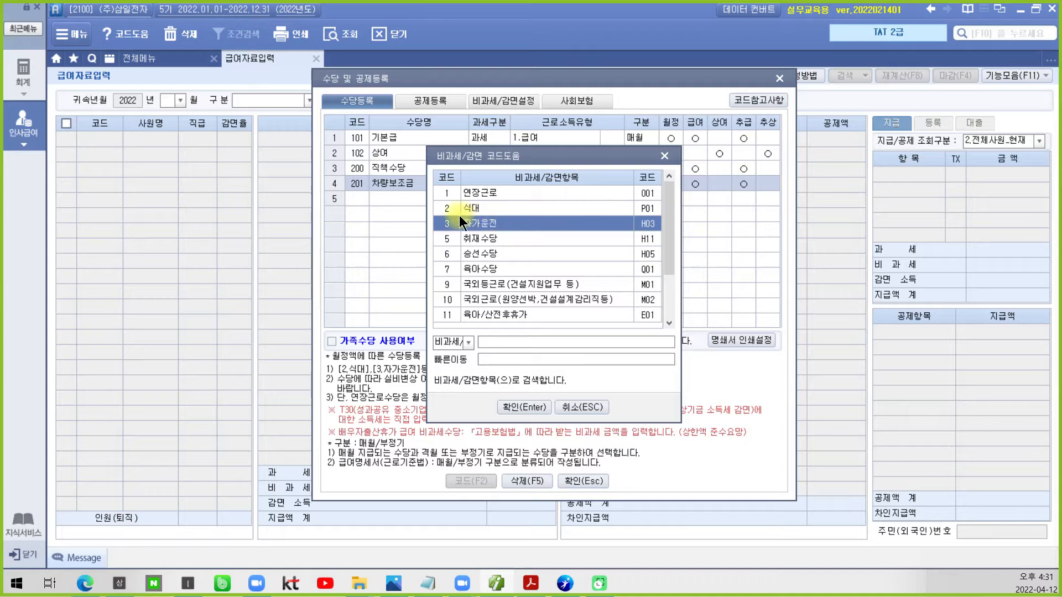
pyautogui.click(506, 408)
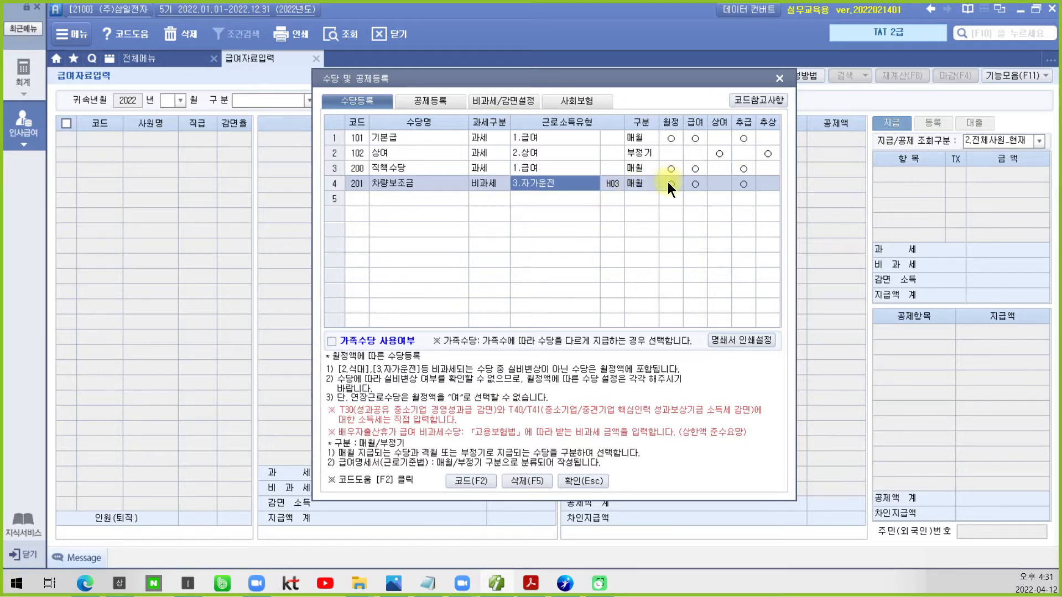
pyautogui.press('Return')
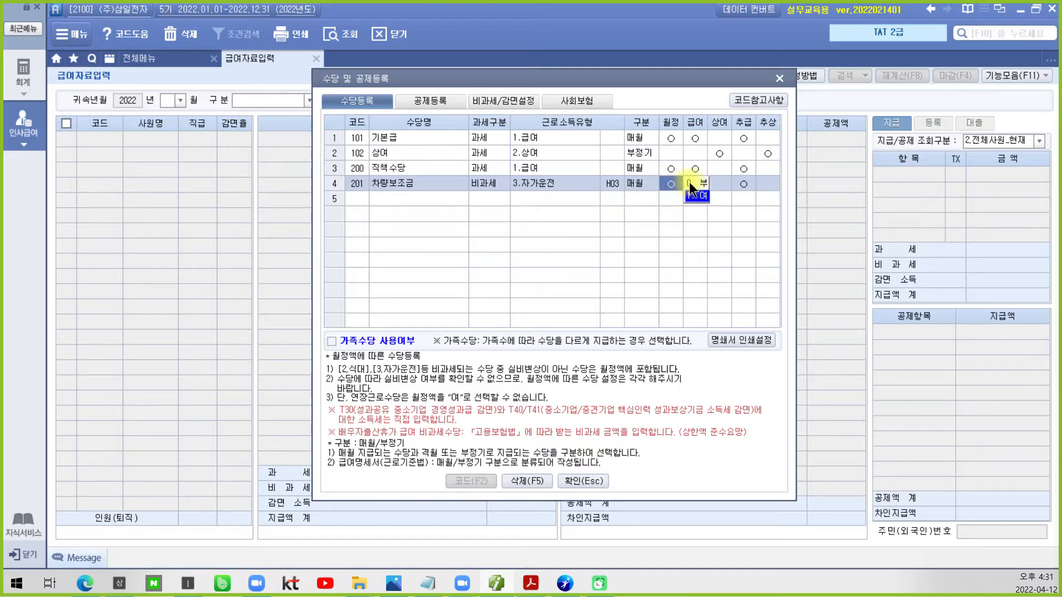
pyautogui.press('Return')
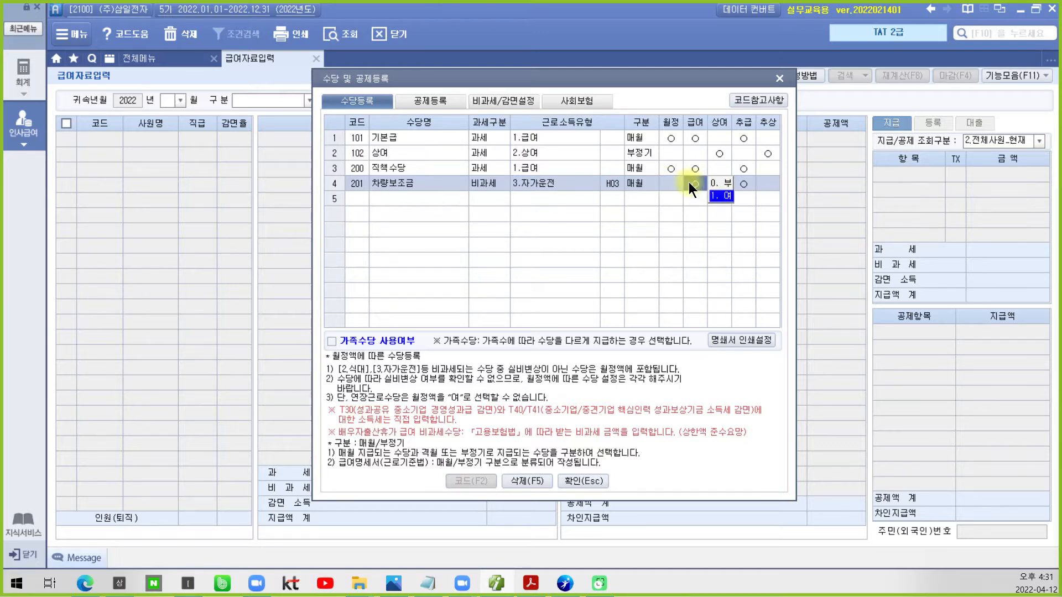
# - Register 식대 in the fifth row as 비과세 with type 2.식대, leaving its 월정 at 여
pyautogui.click(413, 198)
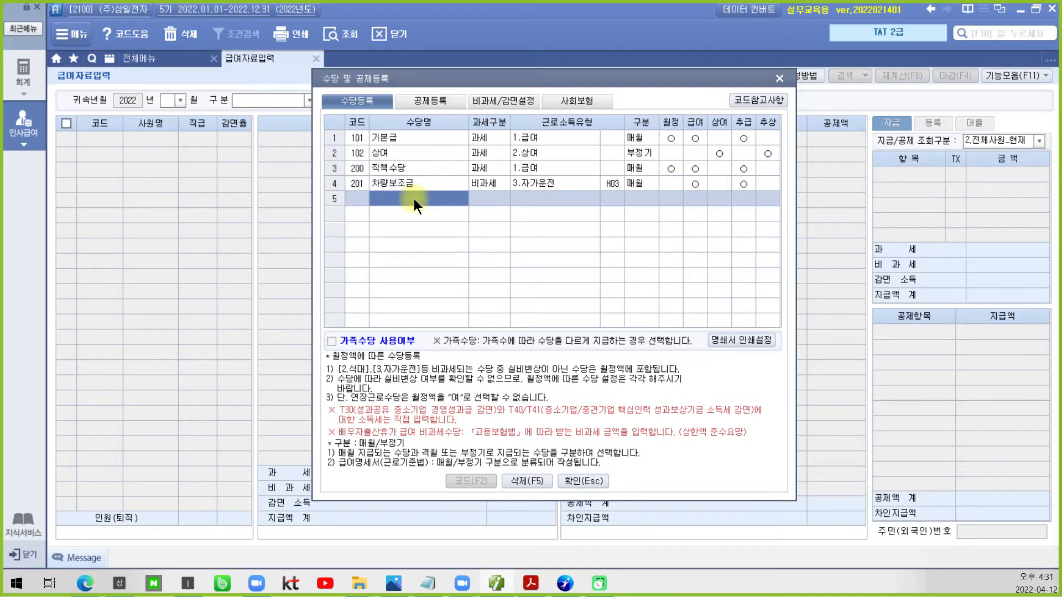
pyautogui.write('식대')
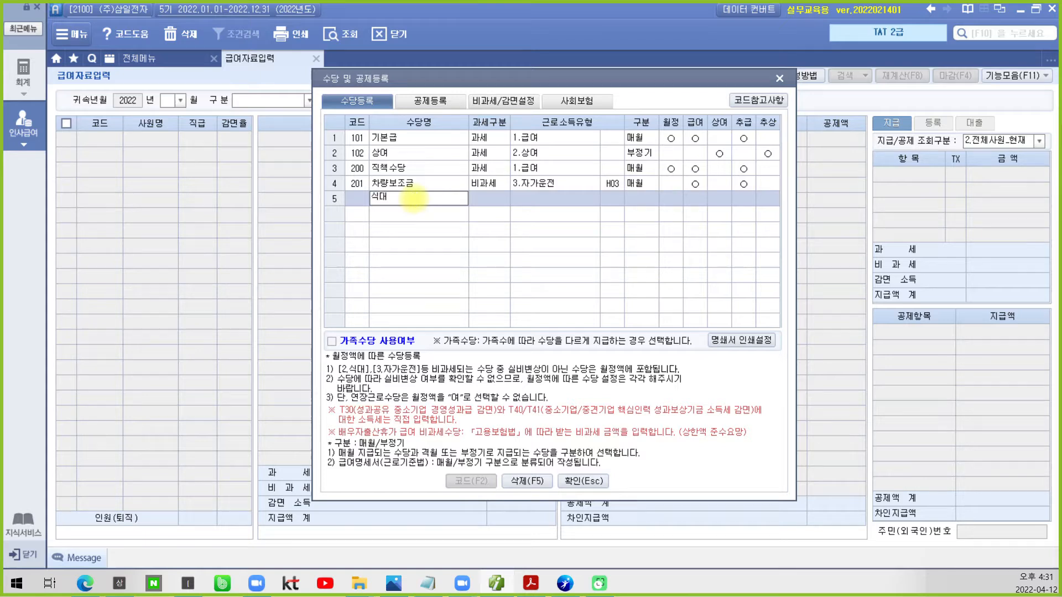
pyautogui.press('Return')
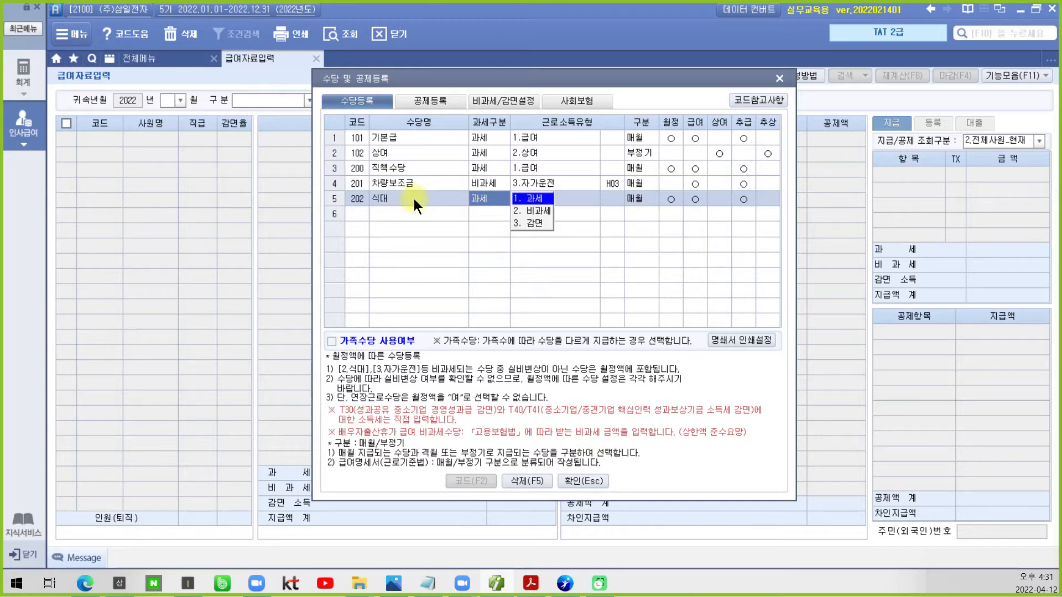
pyautogui.write('2')
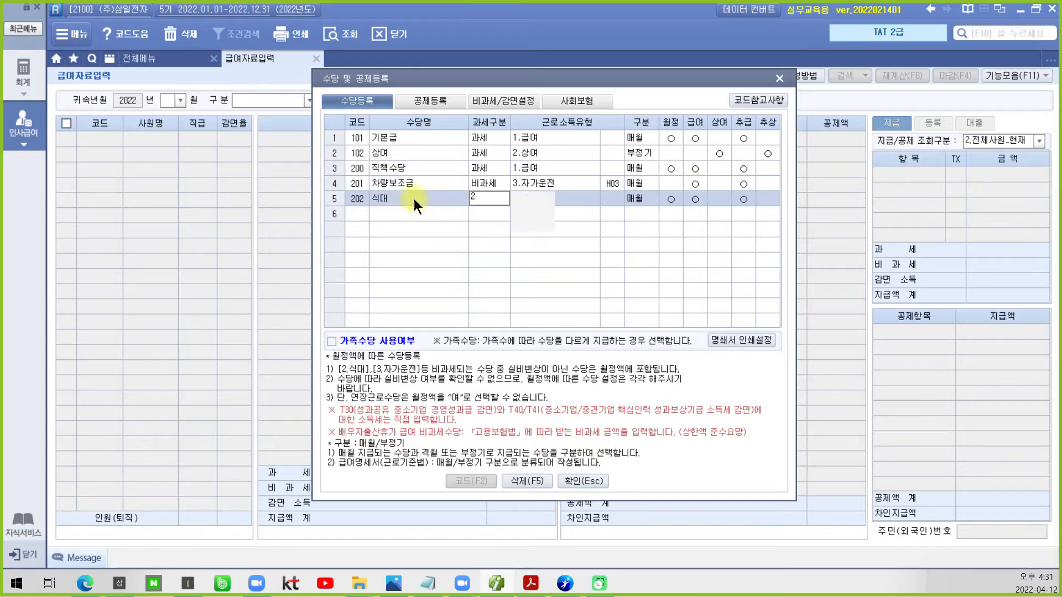
pyautogui.press('Return')
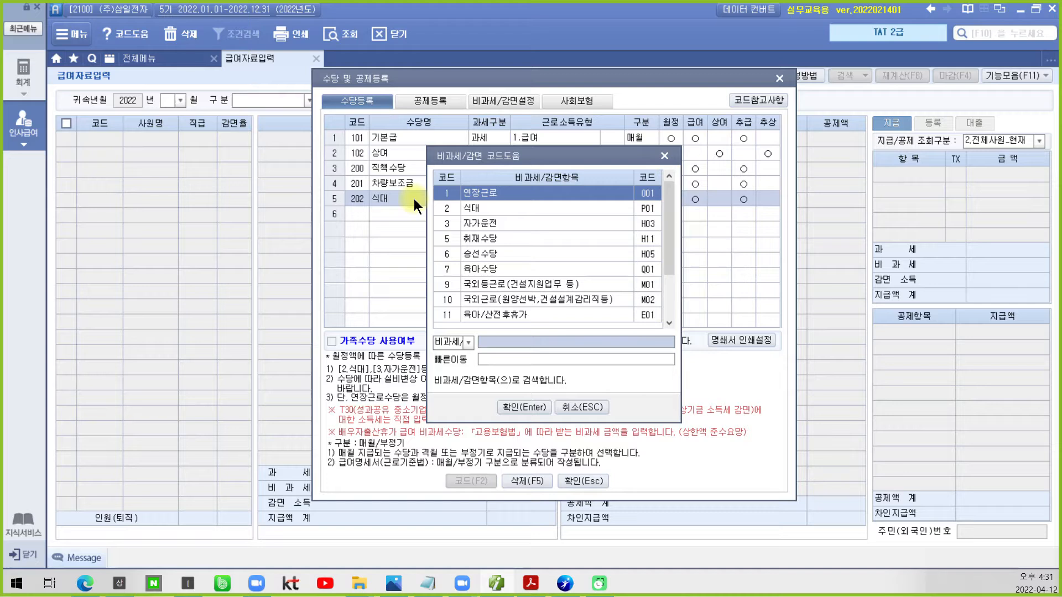
pyautogui.click(463, 208)
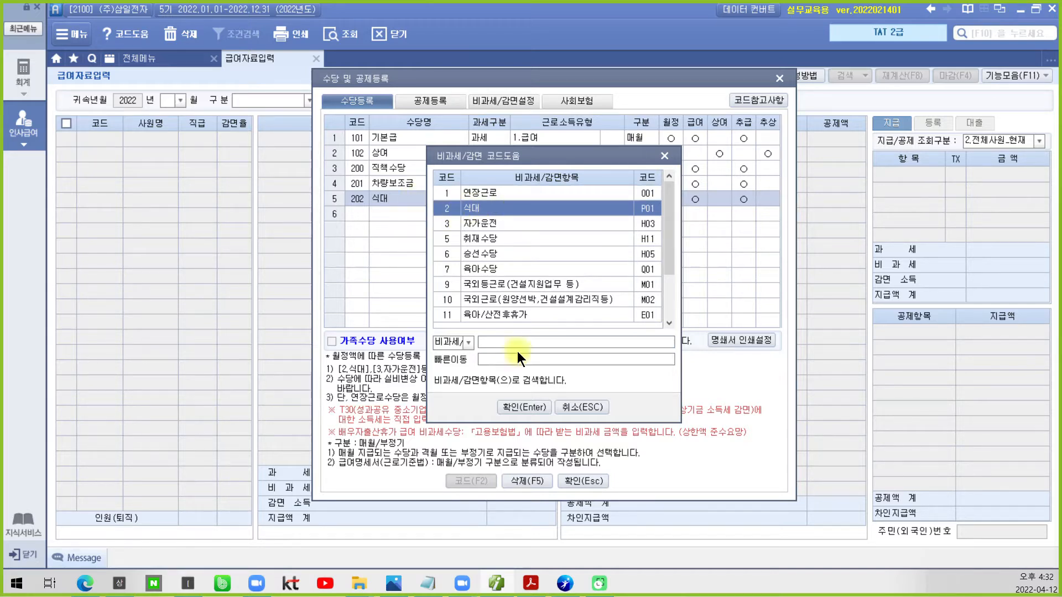
pyautogui.click(514, 407)
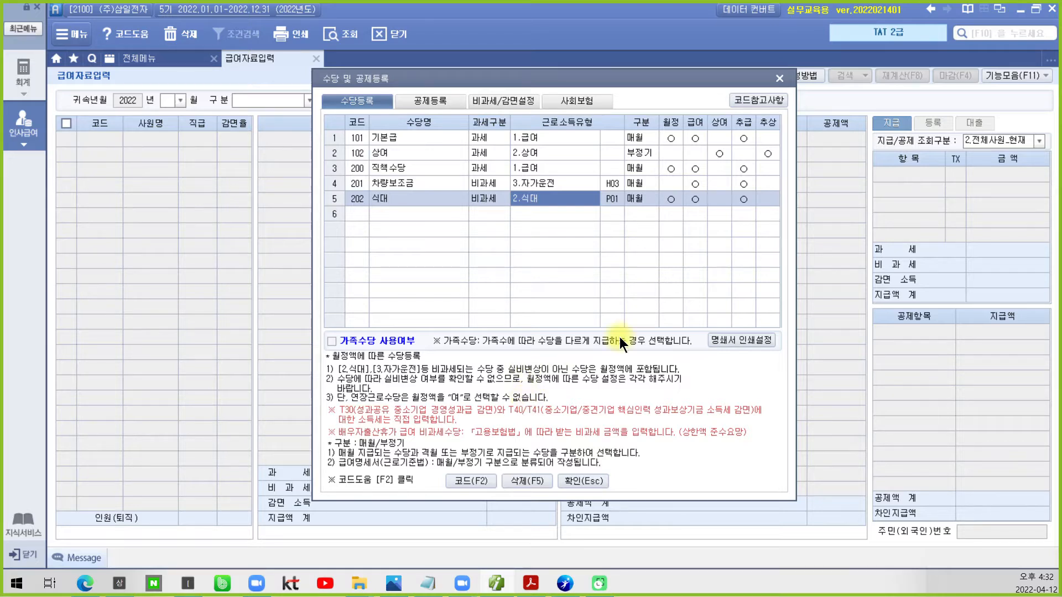
pyautogui.click(675, 198)
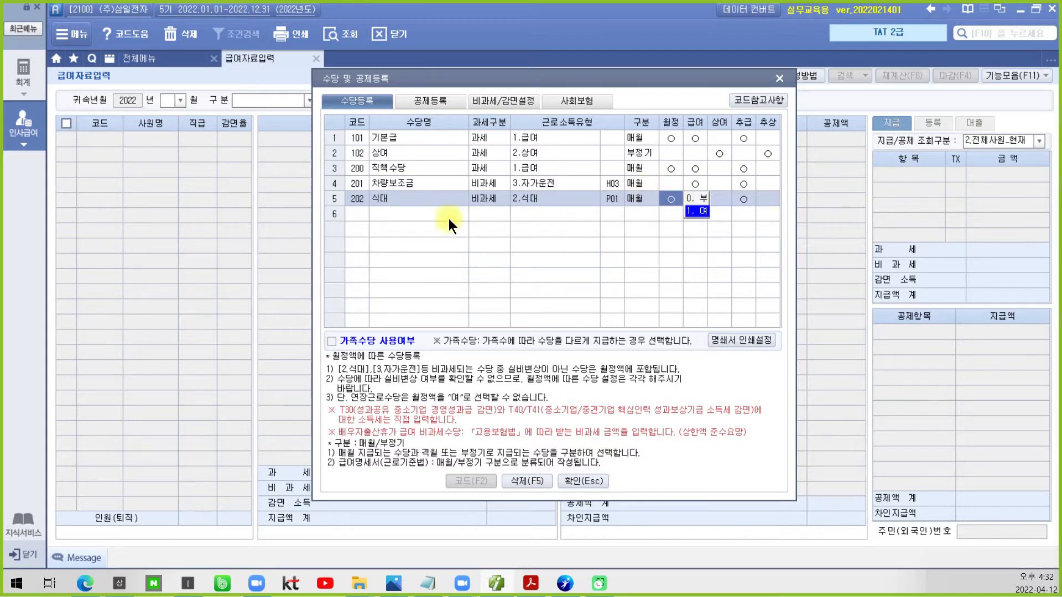
pyautogui.click(409, 214)
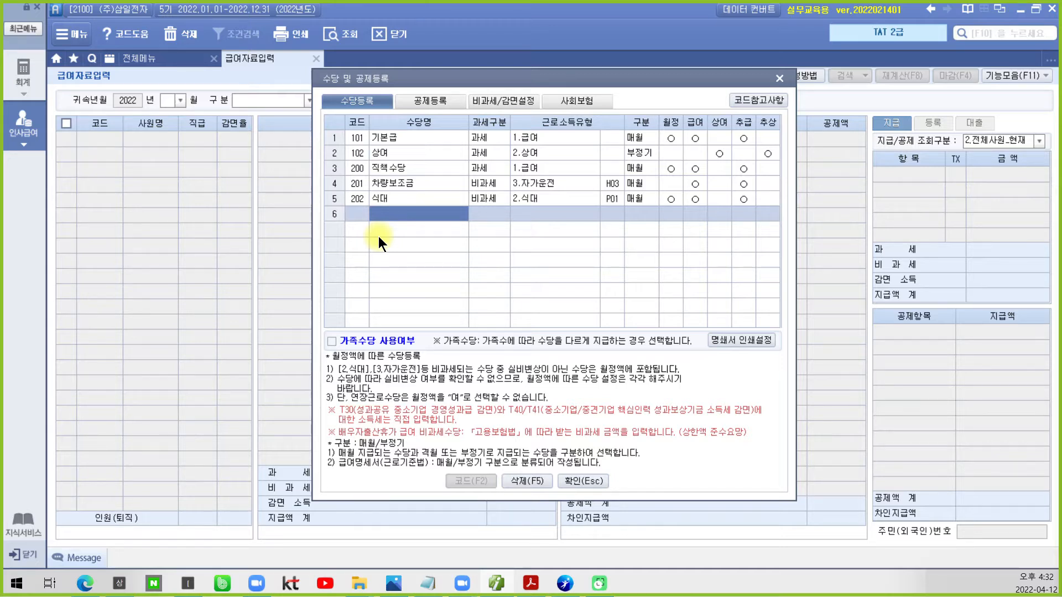
# - Rename the fourth-row allowance 연장근로수당, keep it 비과세 and set its income type to 1.연장근로
pyautogui.click(390, 198)
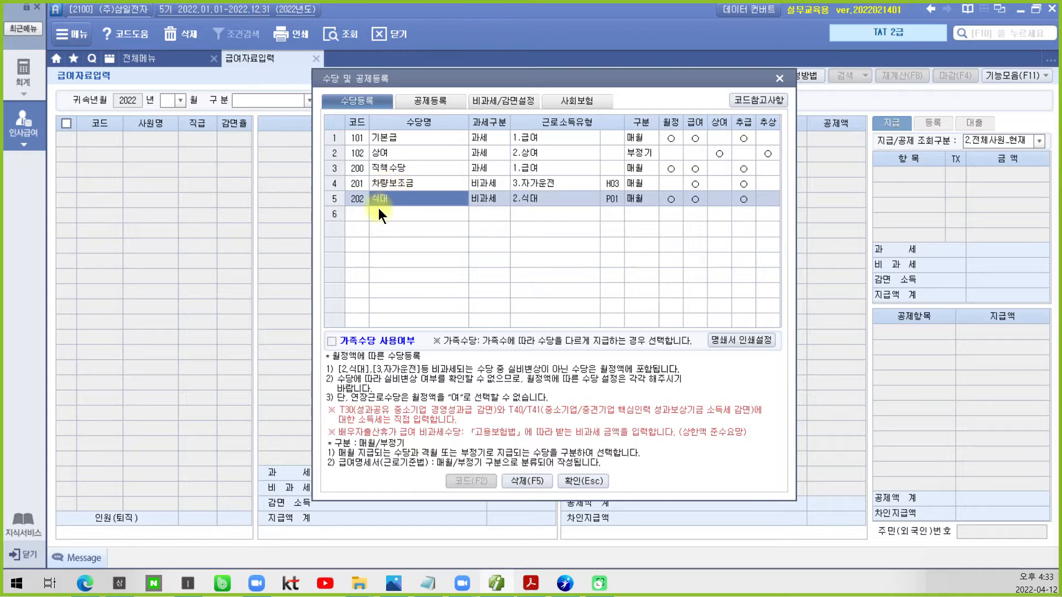
pyautogui.click(390, 182)
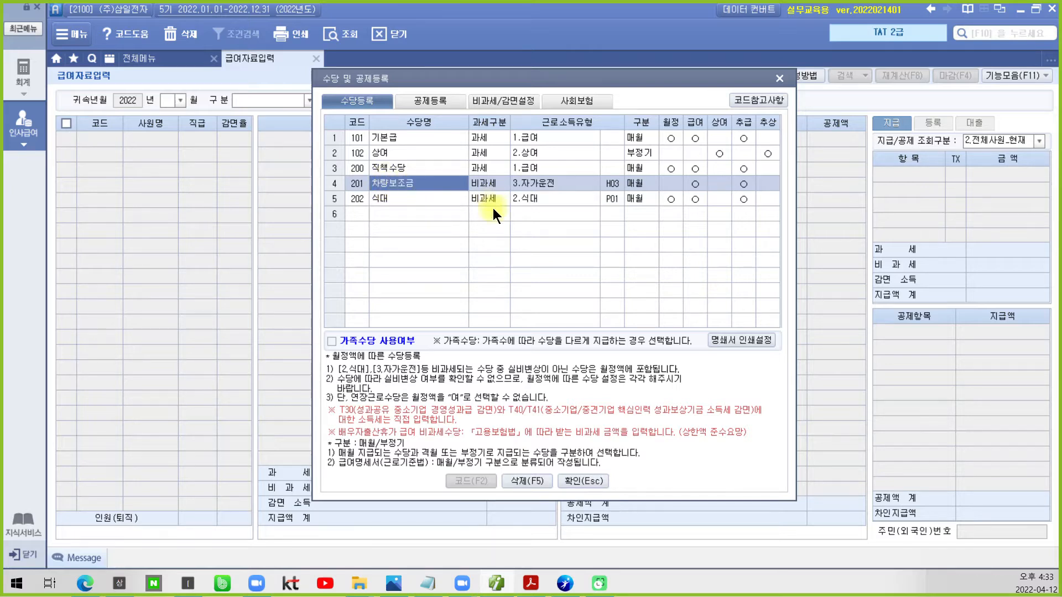
pyautogui.write('연장근로')
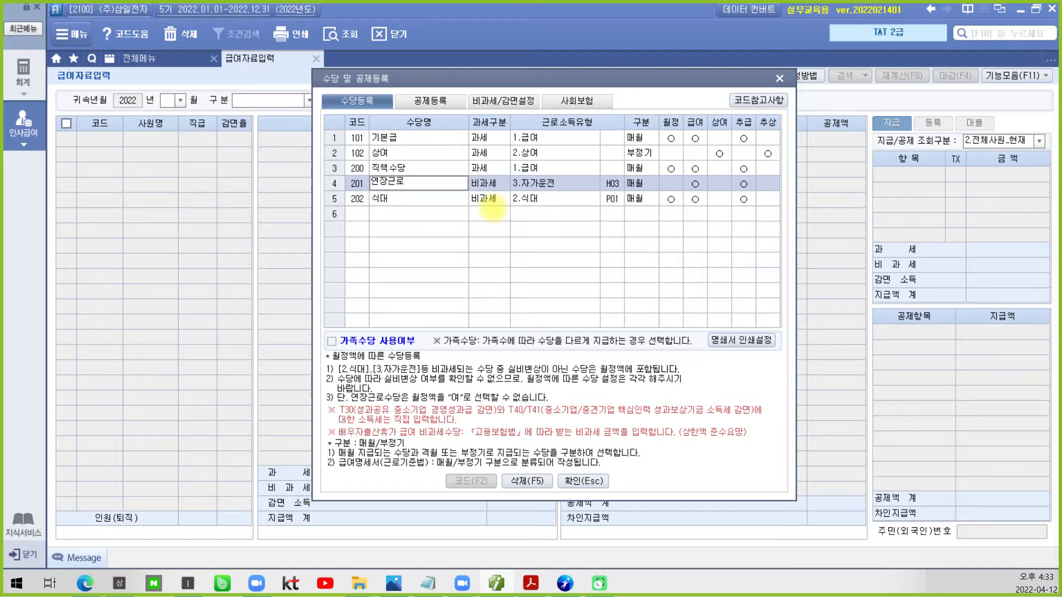
pyautogui.write('수당')
pyautogui.press('Return')
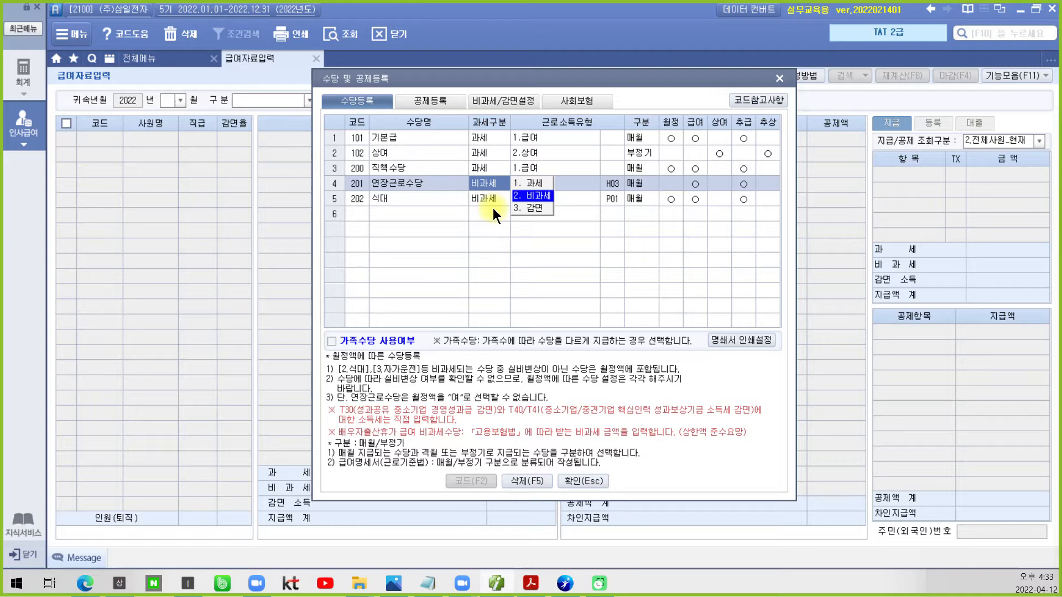
pyautogui.press('Return')
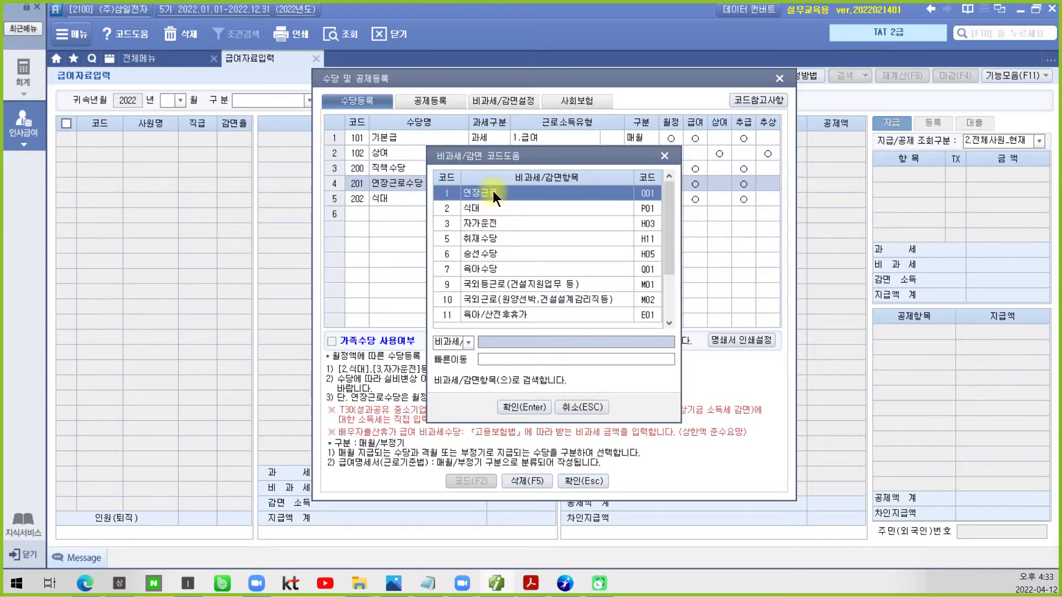
pyautogui.click(516, 403)
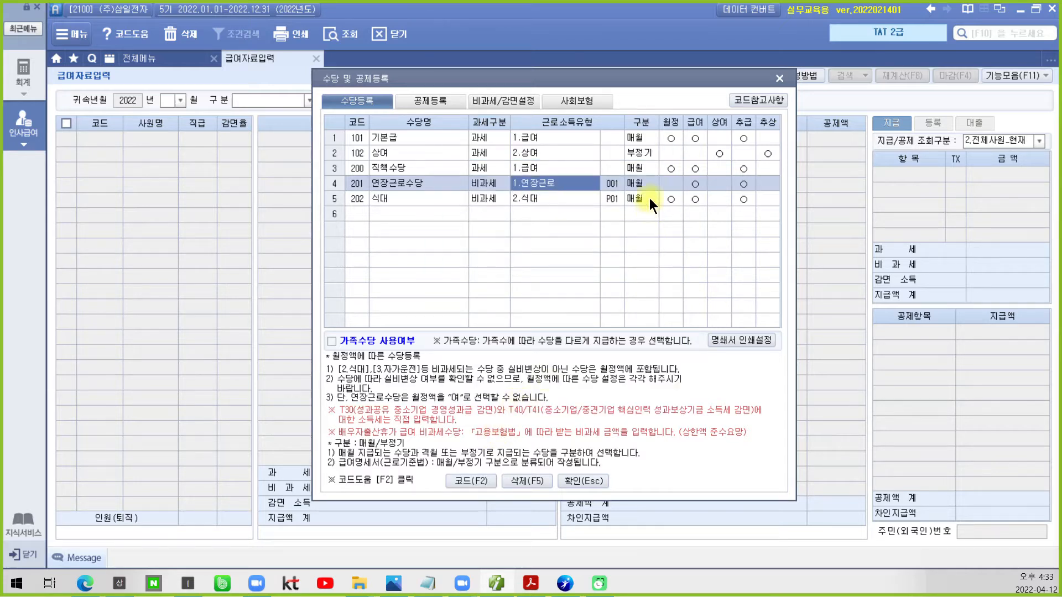
# - Rename the fifth-row allowance 차량보조금, keep it 비과세 and change its income type to 3.자가운전
pyautogui.click(386, 199)
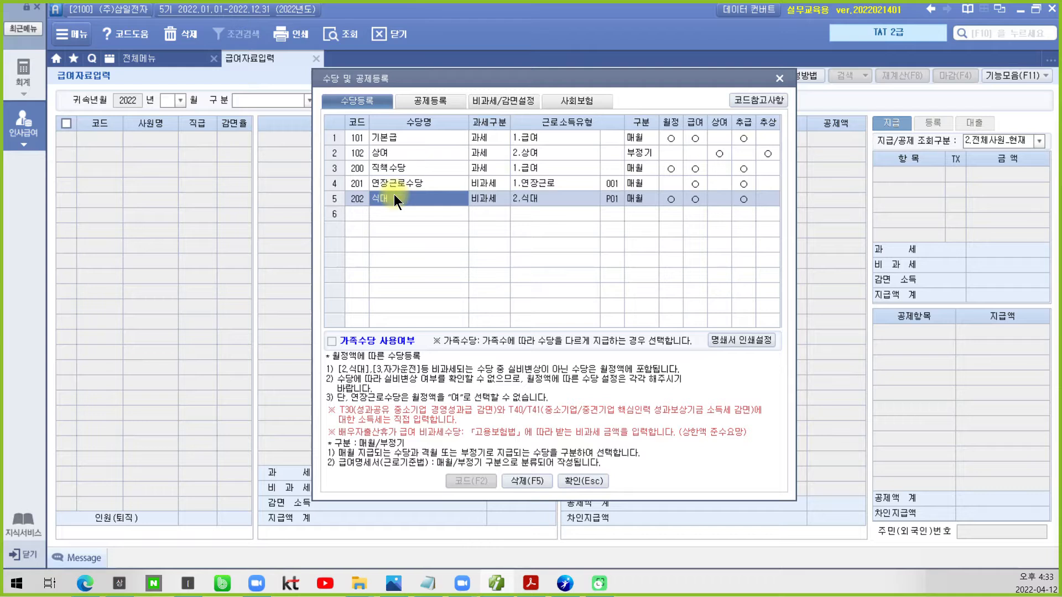
pyautogui.write('차량ㅂ보조금')
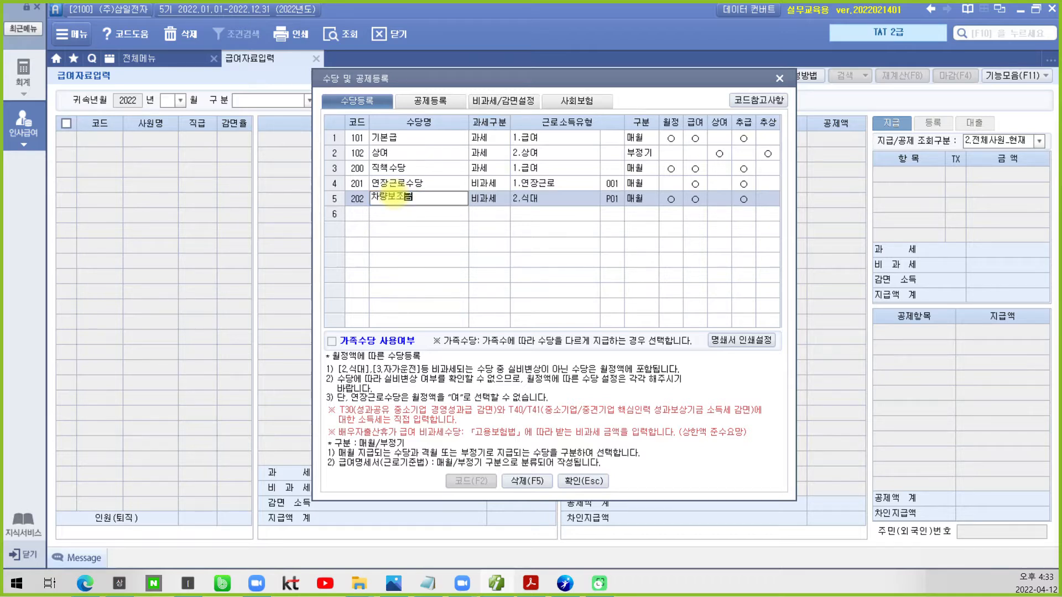
pyautogui.press('Return')
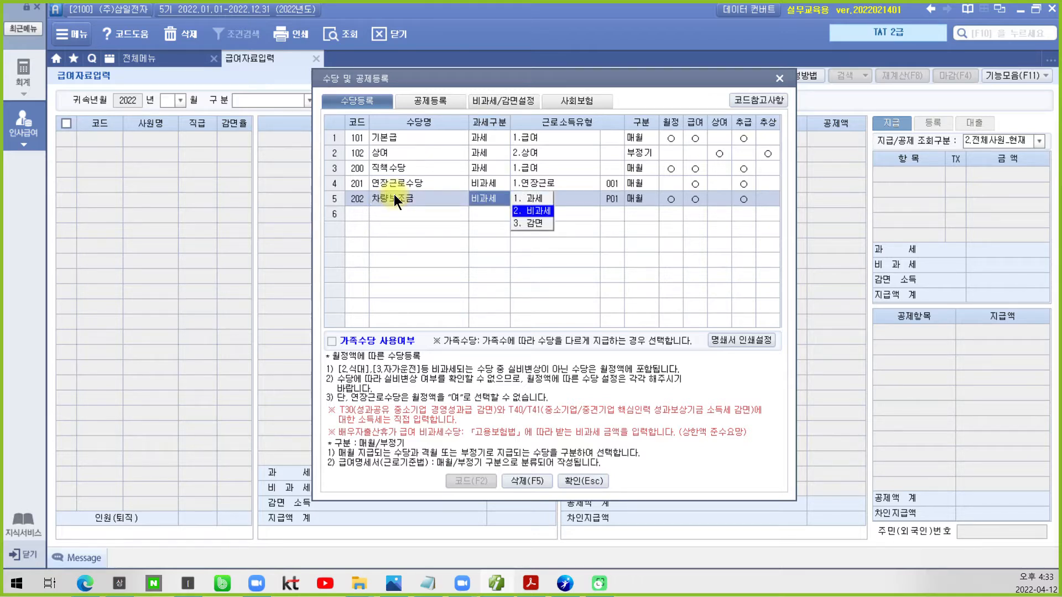
pyautogui.press('Return')
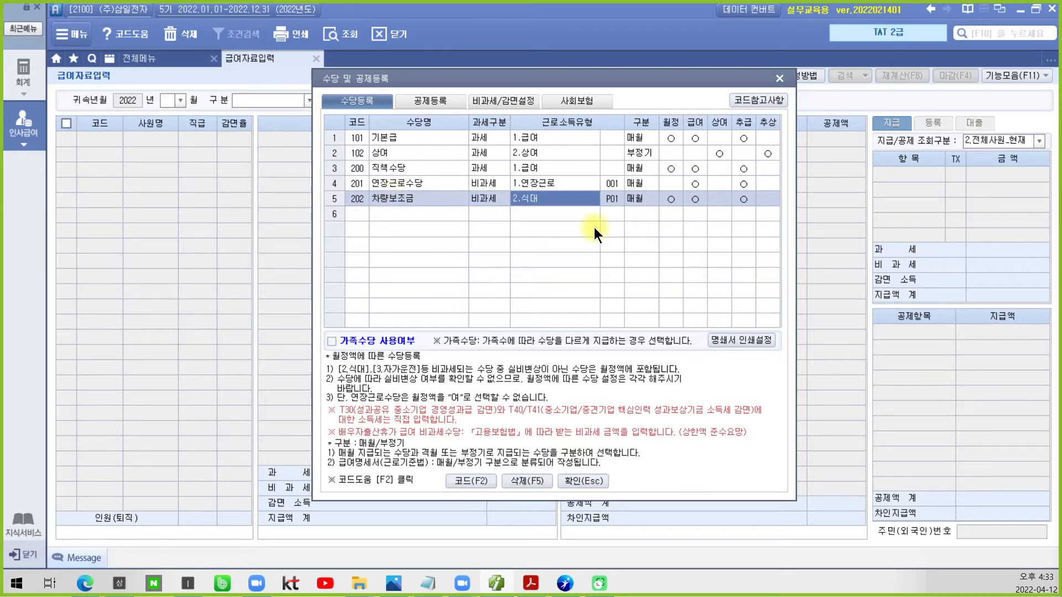
pyautogui.doubleClick(553, 199)
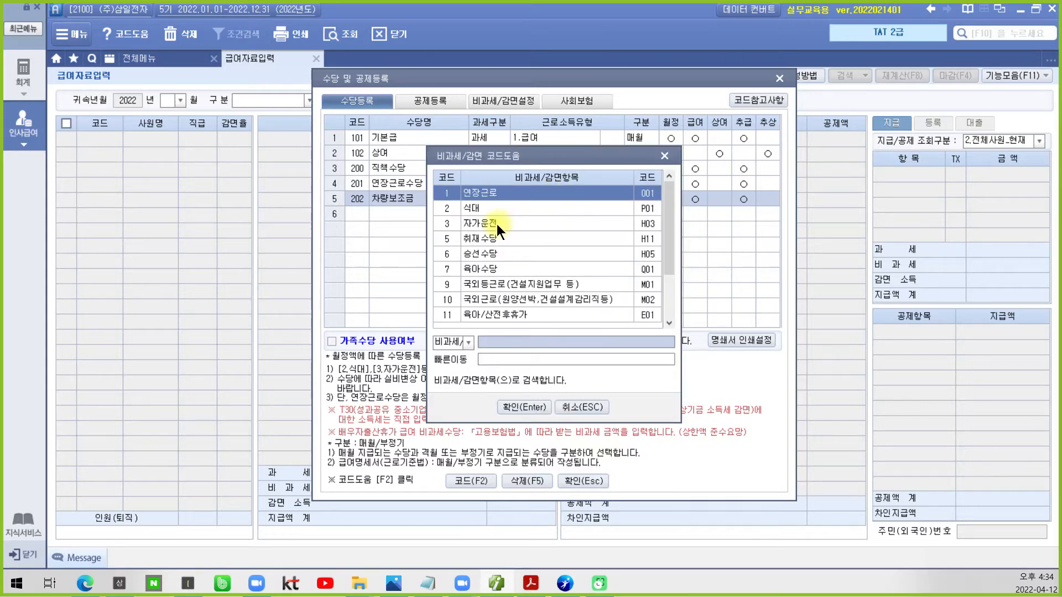
pyautogui.click(497, 224)
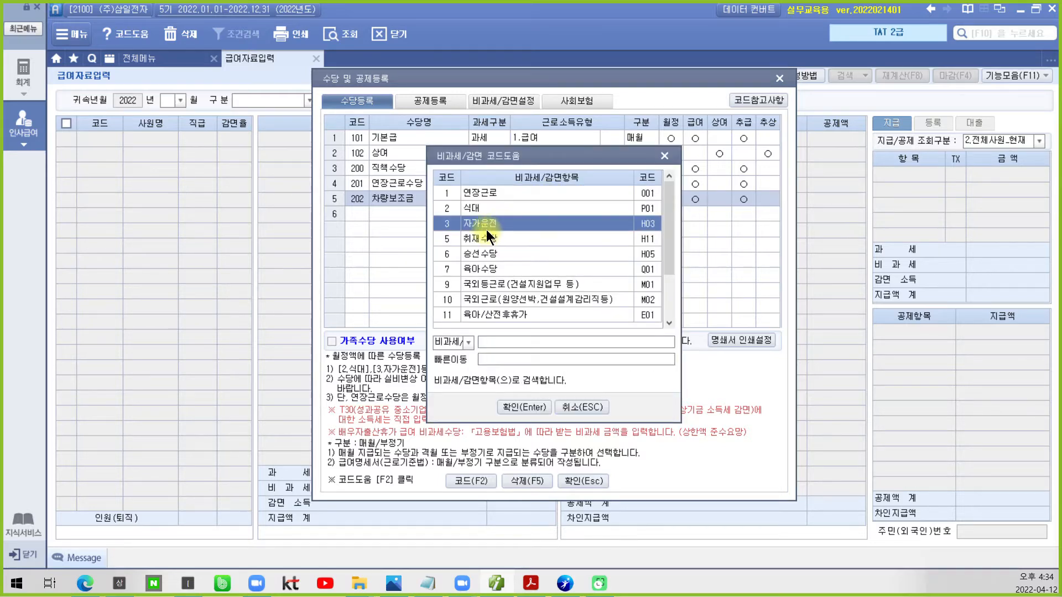
pyautogui.click(514, 405)
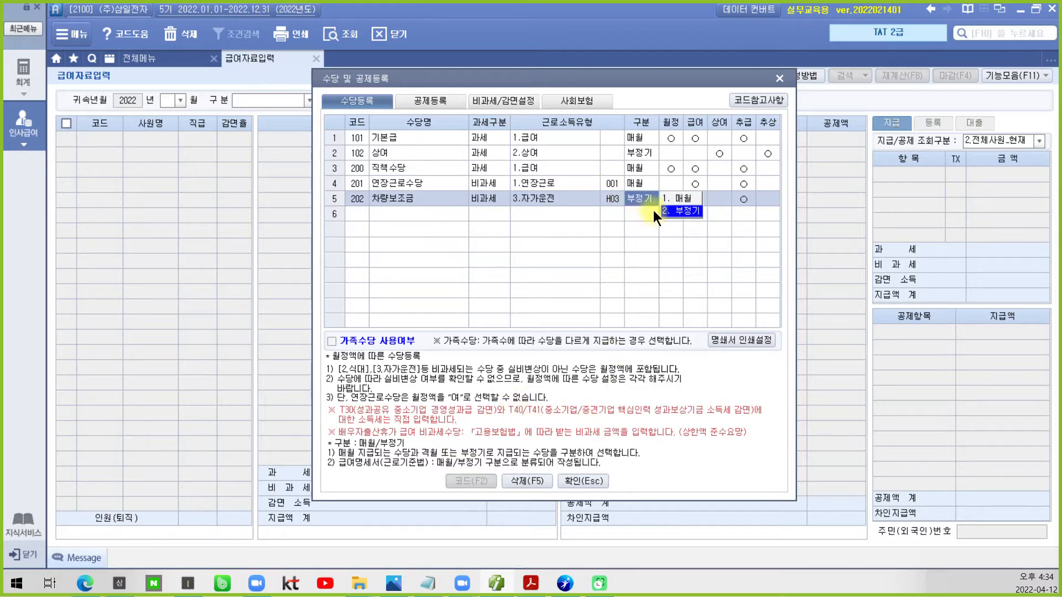
# - Set the 구분 of 차량보조금 in the fifth row to 매월 and its 월정 to 부
pyautogui.click(666, 198)
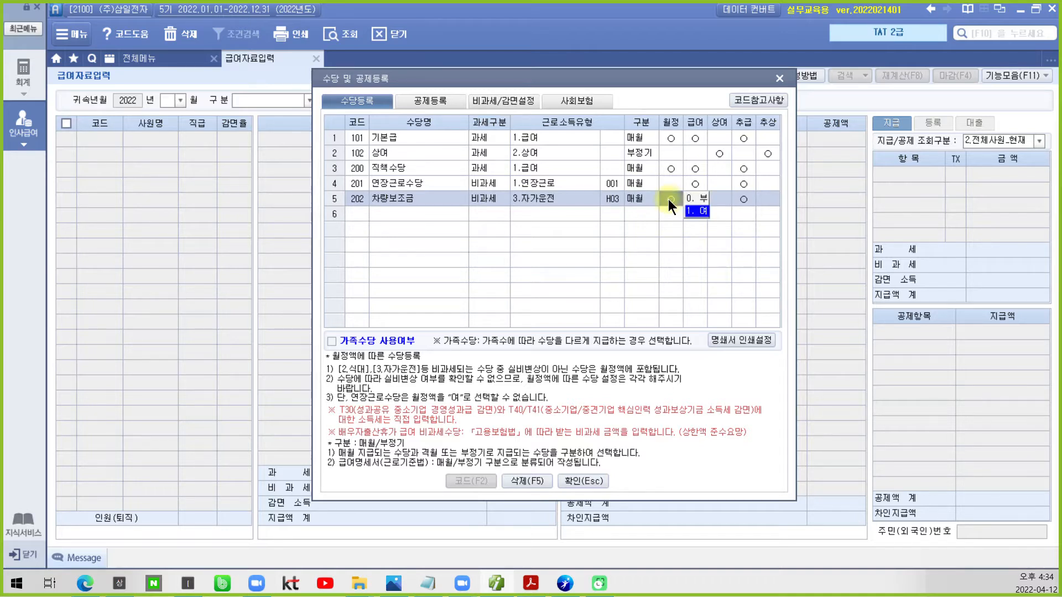
pyautogui.click(703, 200)
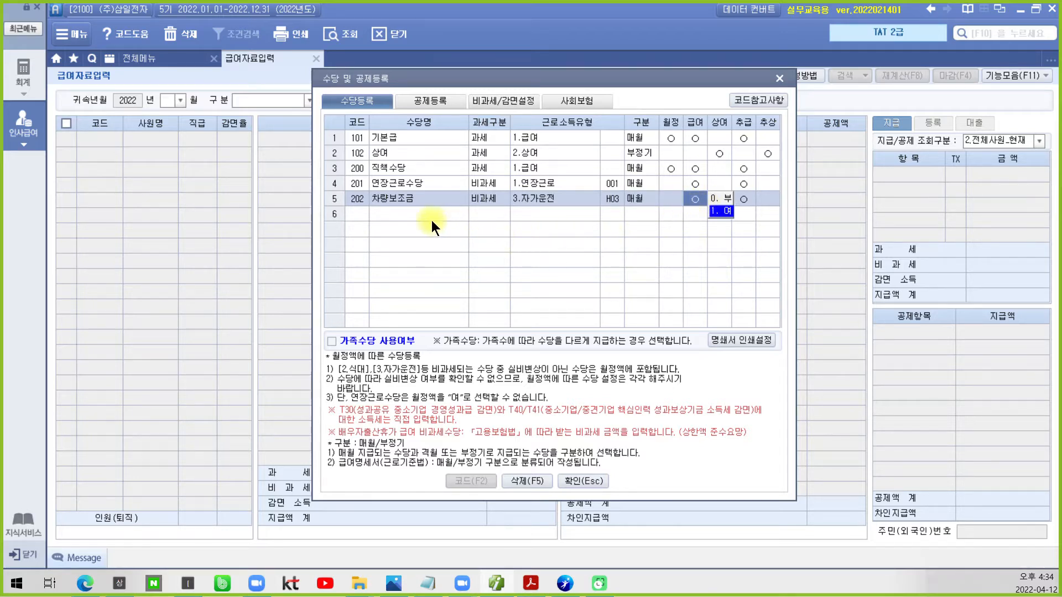
# - Register 식대 in the sixth row as 비과세 with income type 2.식대
pyautogui.click(408, 216)
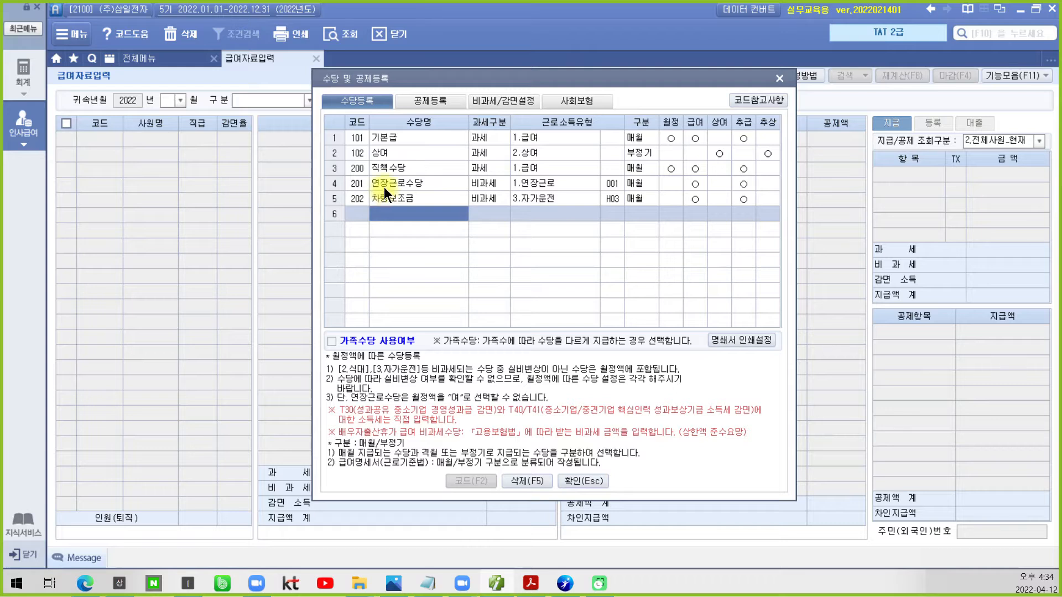
pyautogui.write('식대')
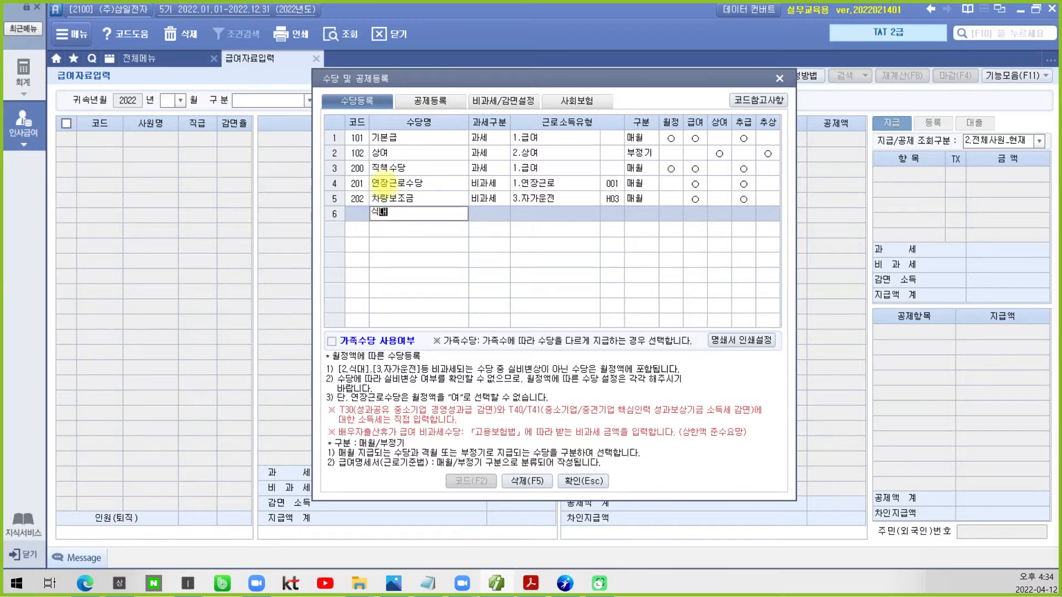
pyautogui.press('Return')
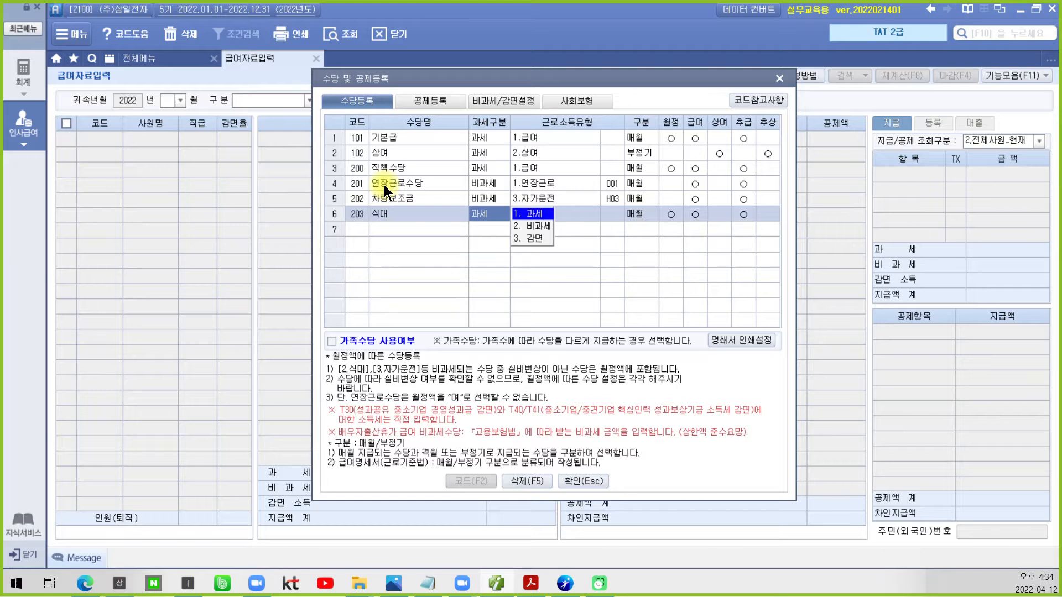
pyautogui.press('2')
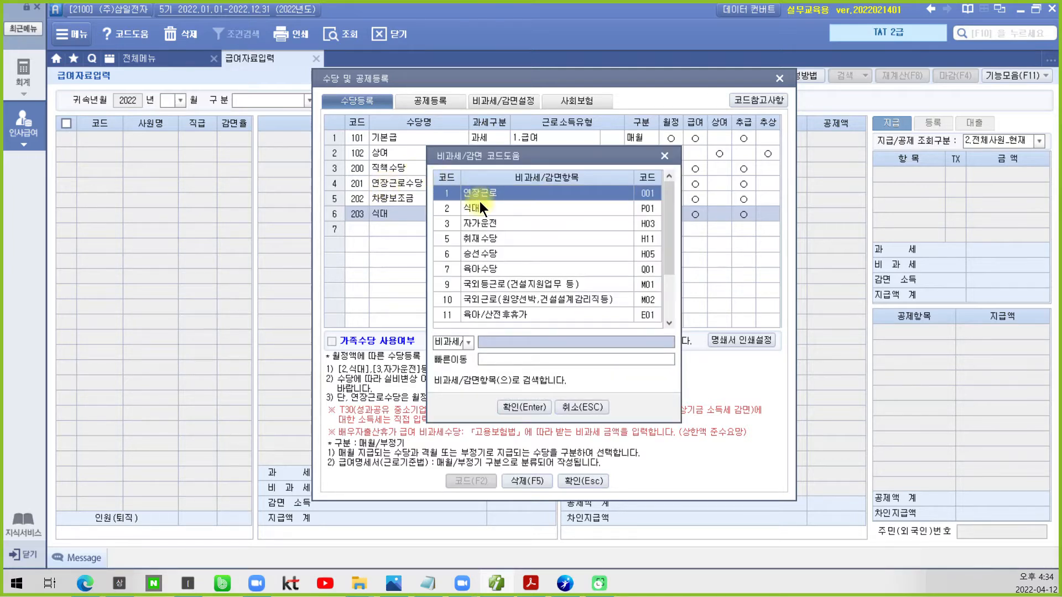
pyautogui.click(481, 208)
pyautogui.click(506, 403)
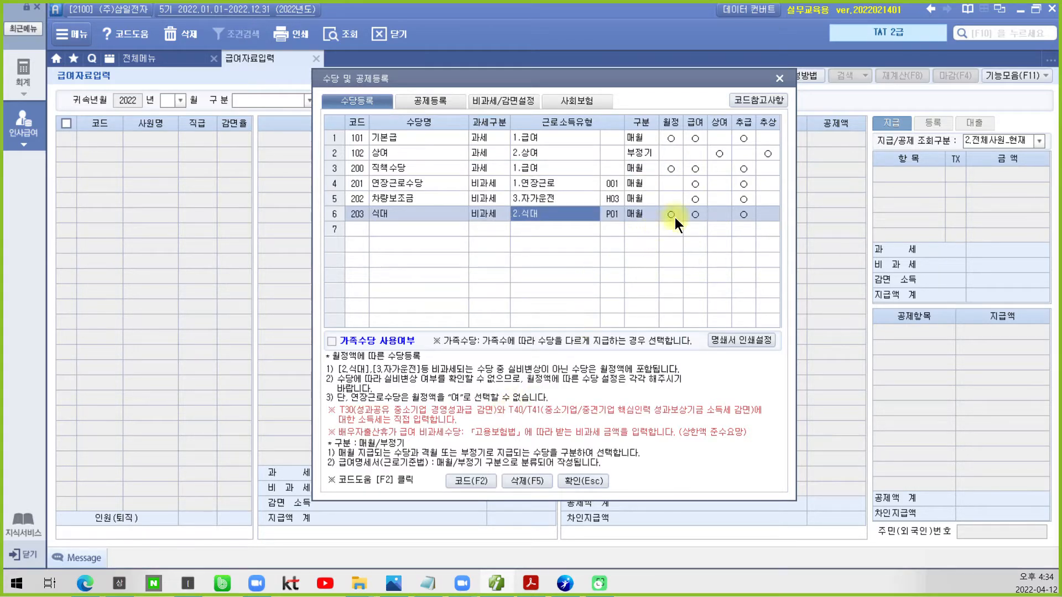
# - Register 보육수당 in the seventh row as 비과세 with income type 7.육아수당
pyautogui.click(395, 232)
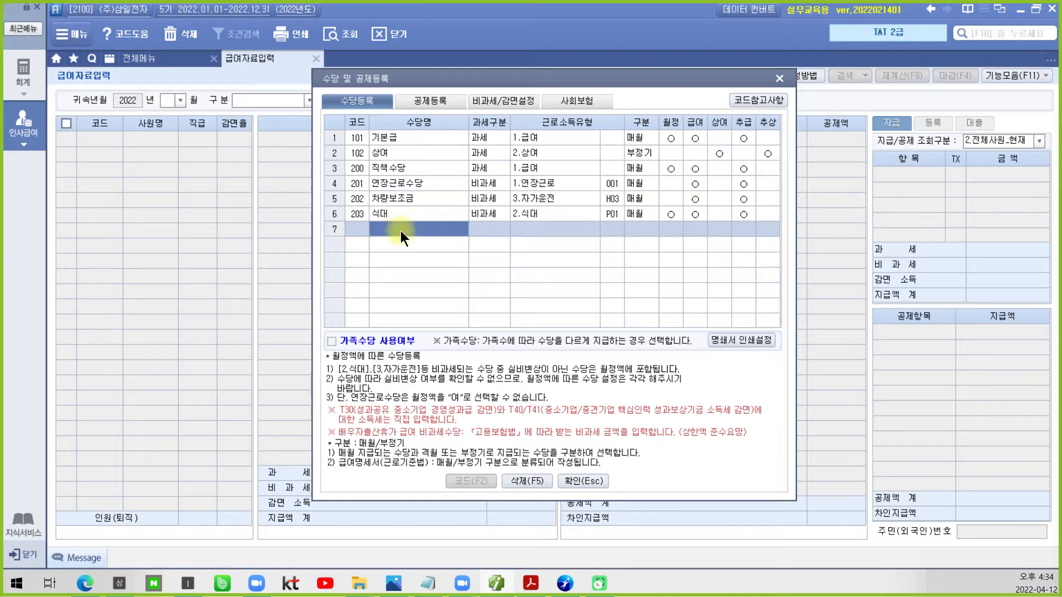
pyautogui.write('보험')
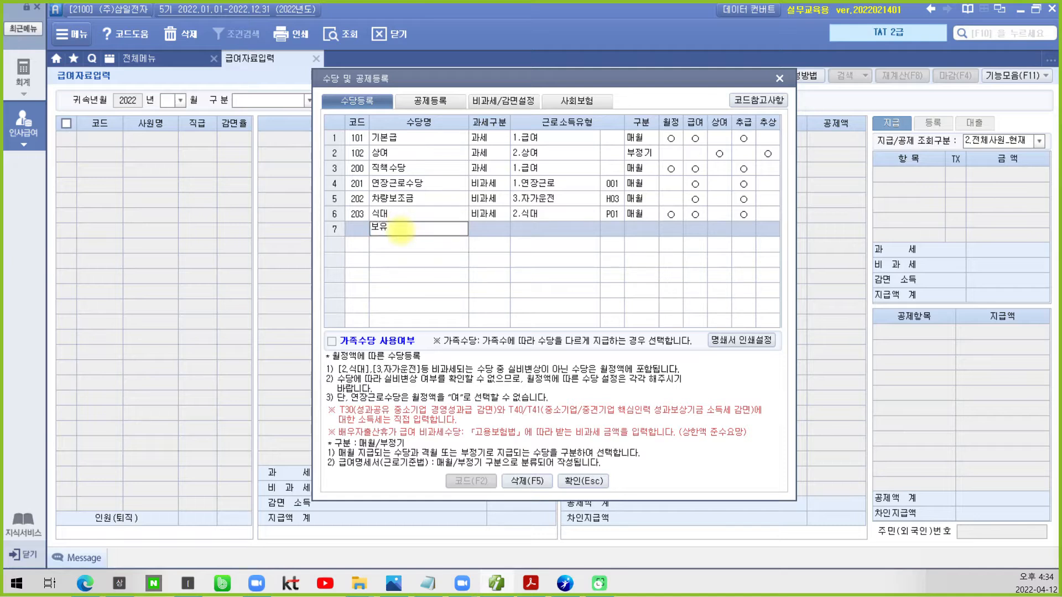
pyautogui.write('수당')
pyautogui.press('Return')
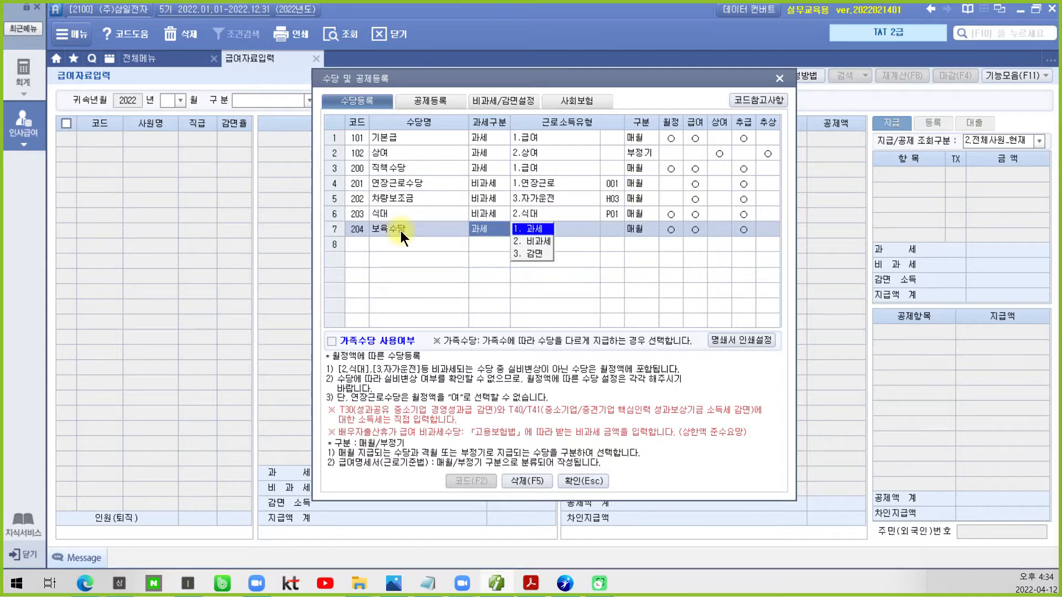
pyautogui.press('2')
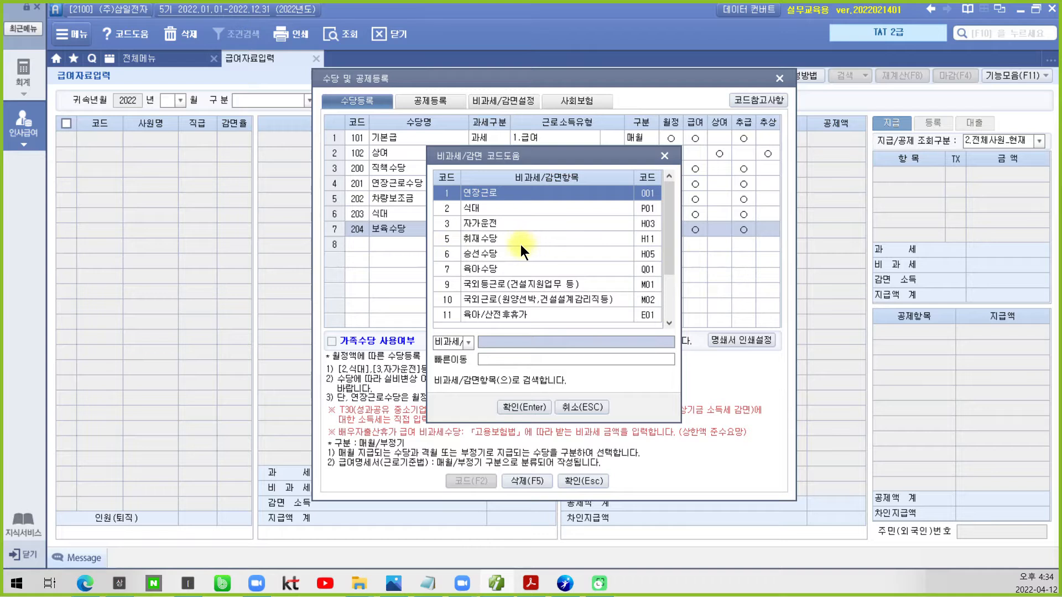
pyautogui.click(486, 270)
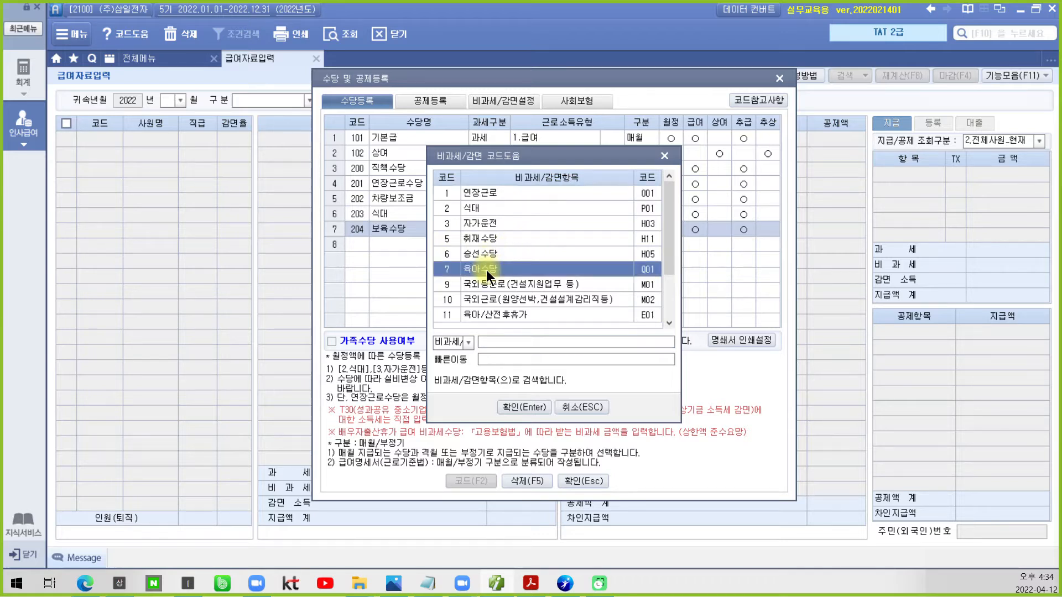
pyautogui.click(522, 408)
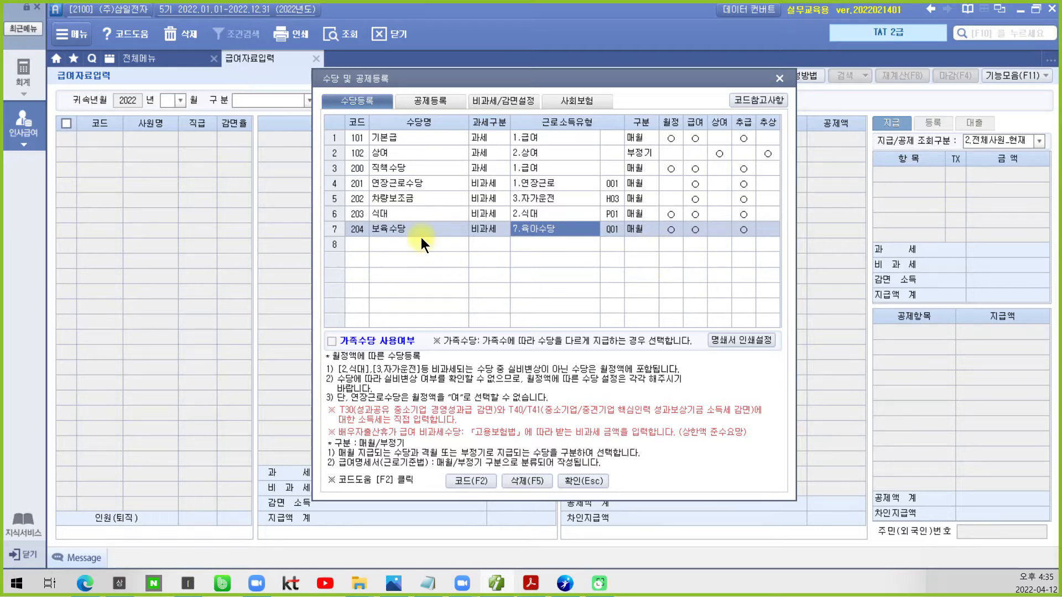
# - Register the deduction 상조회비 in 공제등록 with type 0.무구분 and set its 급여 to 여
pyautogui.click(435, 101)
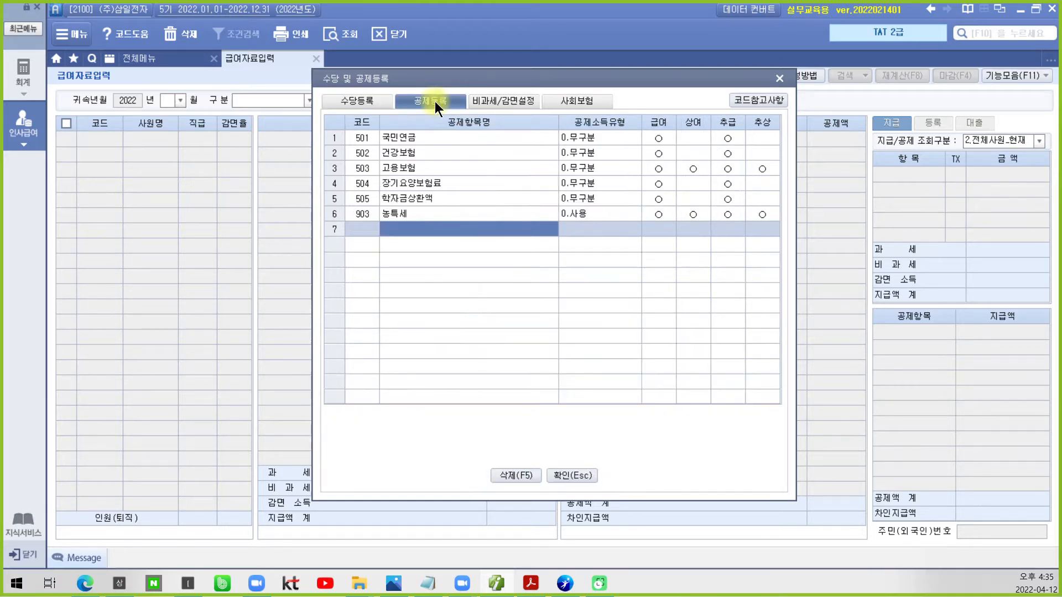
pyautogui.click(415, 227)
pyautogui.write('상')
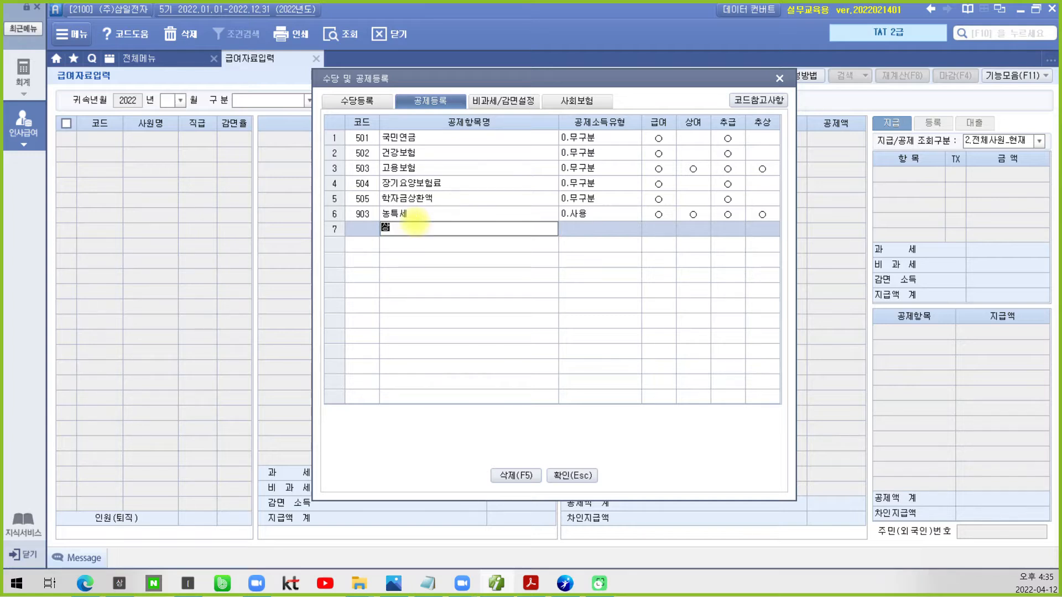
pyautogui.write('여회비')
pyautogui.press('Return')
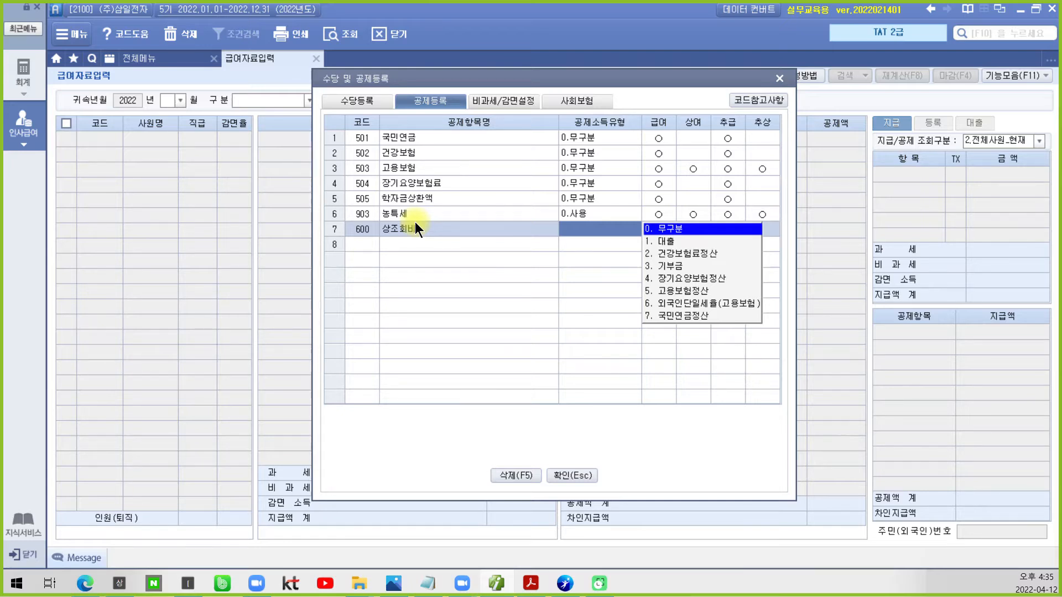
pyautogui.press('Return')
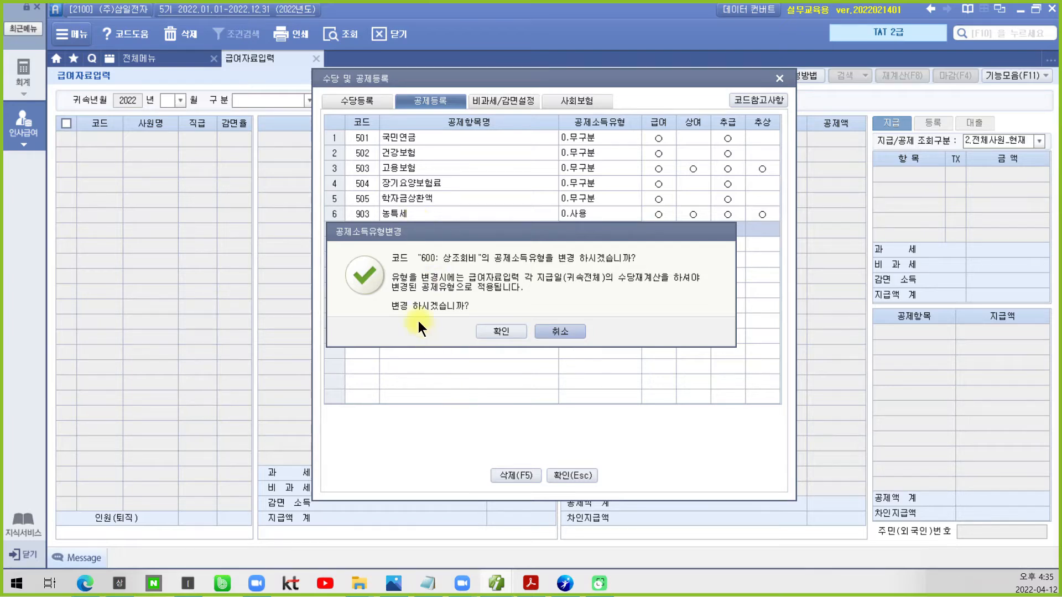
pyautogui.click(491, 330)
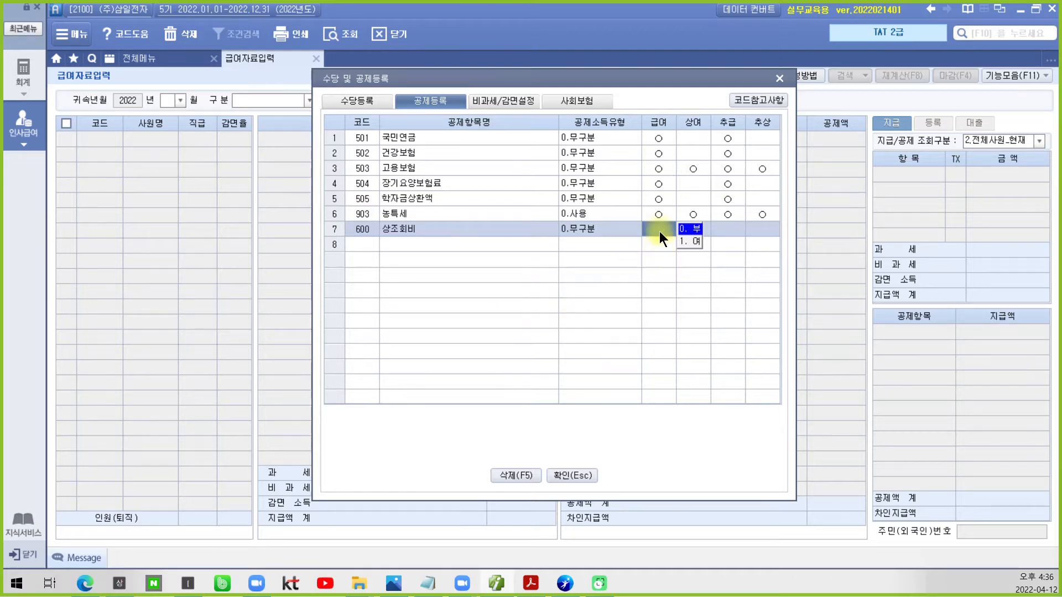
pyautogui.click(686, 241)
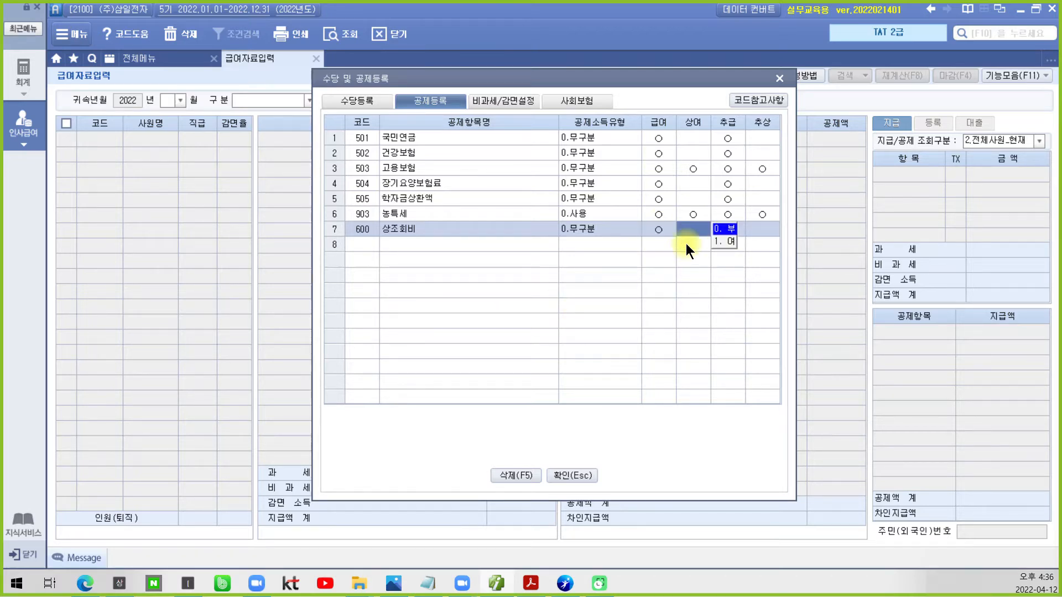
pyautogui.click(435, 244)
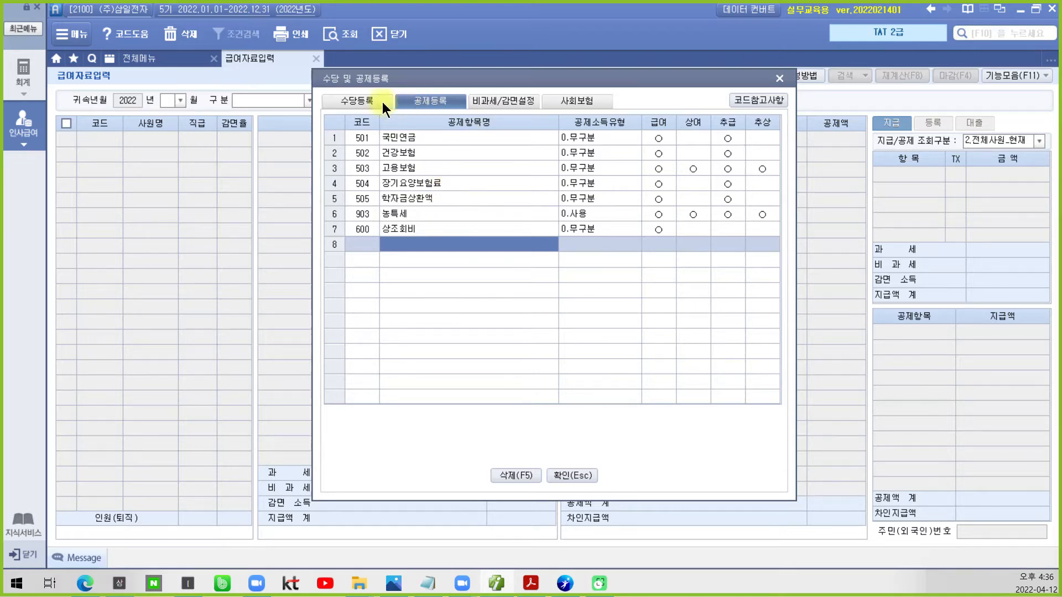
# - Recheck the 수당등록 and 공제등록 lists, and close the 수당 및 공제등록 dialog
pyautogui.click(352, 100)
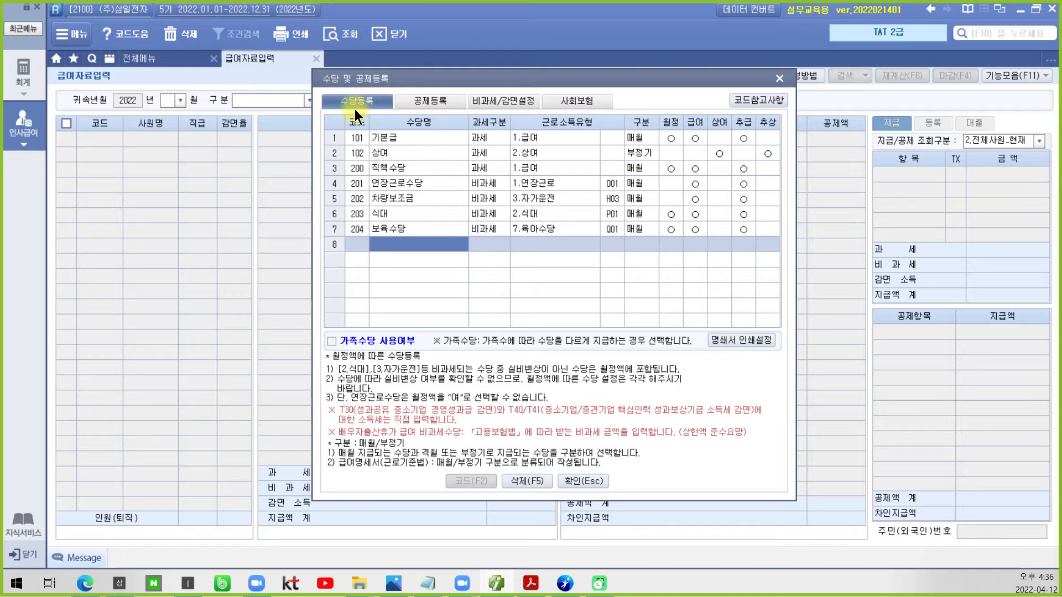
pyautogui.click(417, 100)
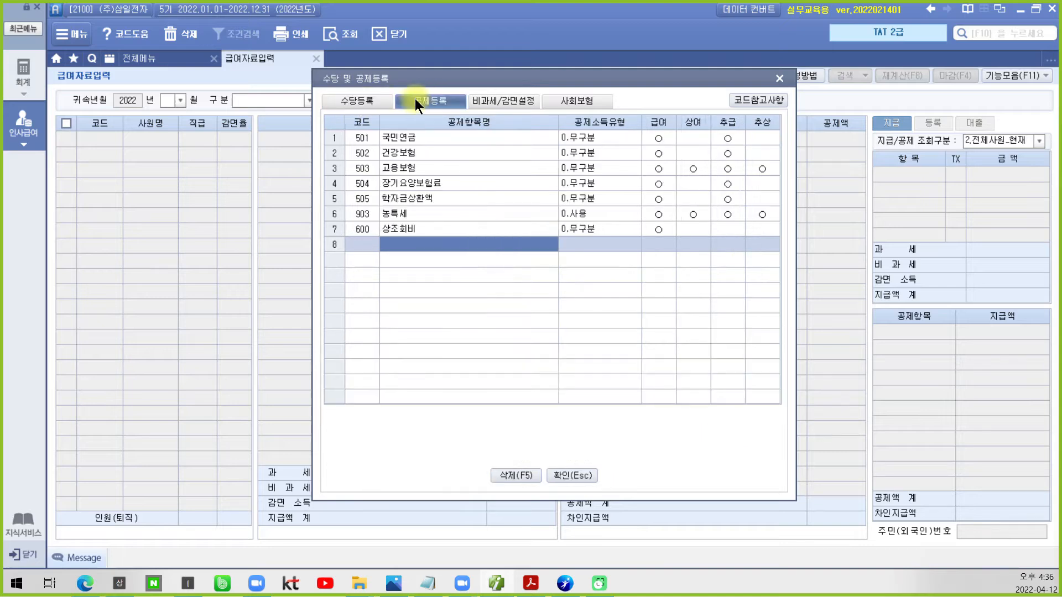
pyautogui.click(360, 99)
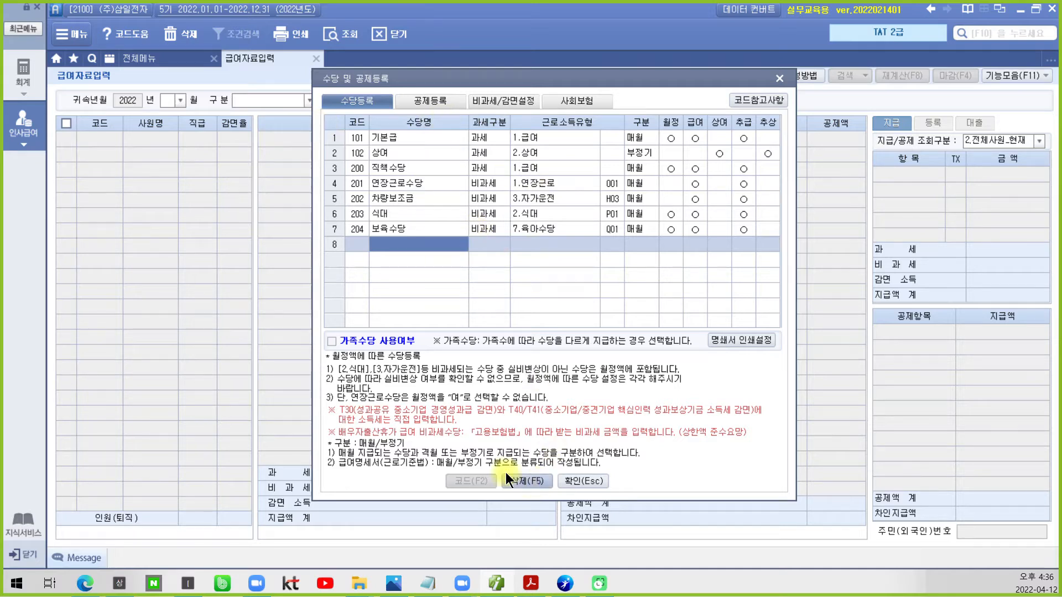
pyautogui.click(573, 480)
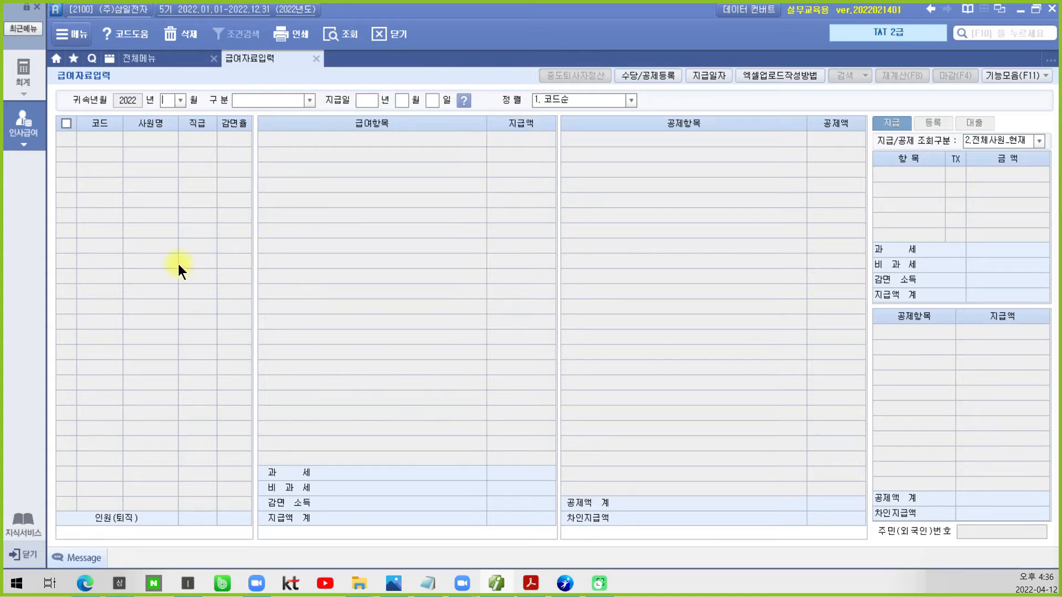
# - Load the payroll for 귀속년월 2022년 01월 with 구분 1.급여 and 지급일 2022년 01월 25일
pyautogui.click(181, 100)
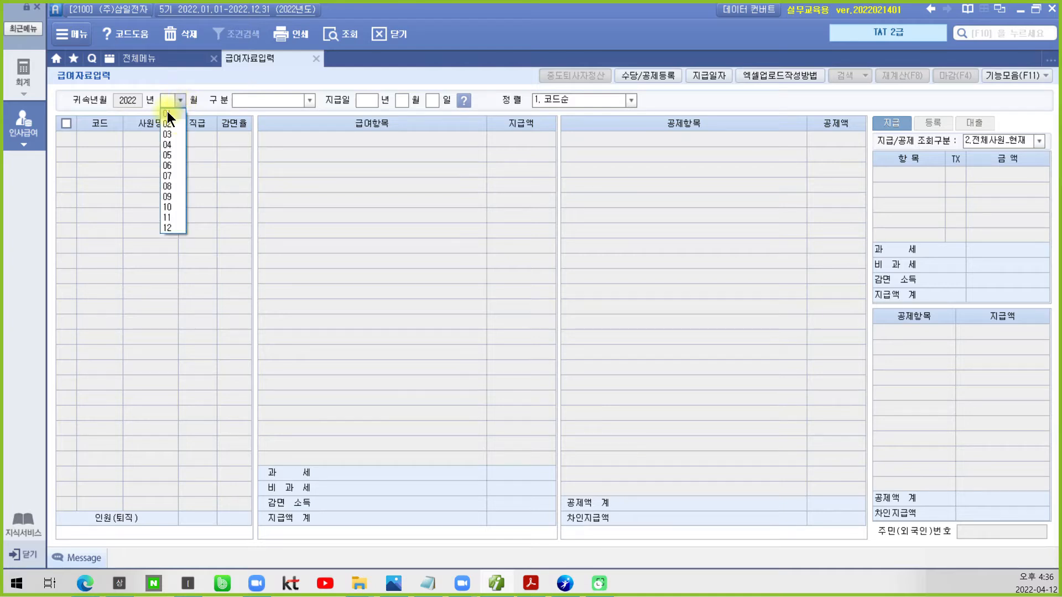
pyautogui.click(167, 113)
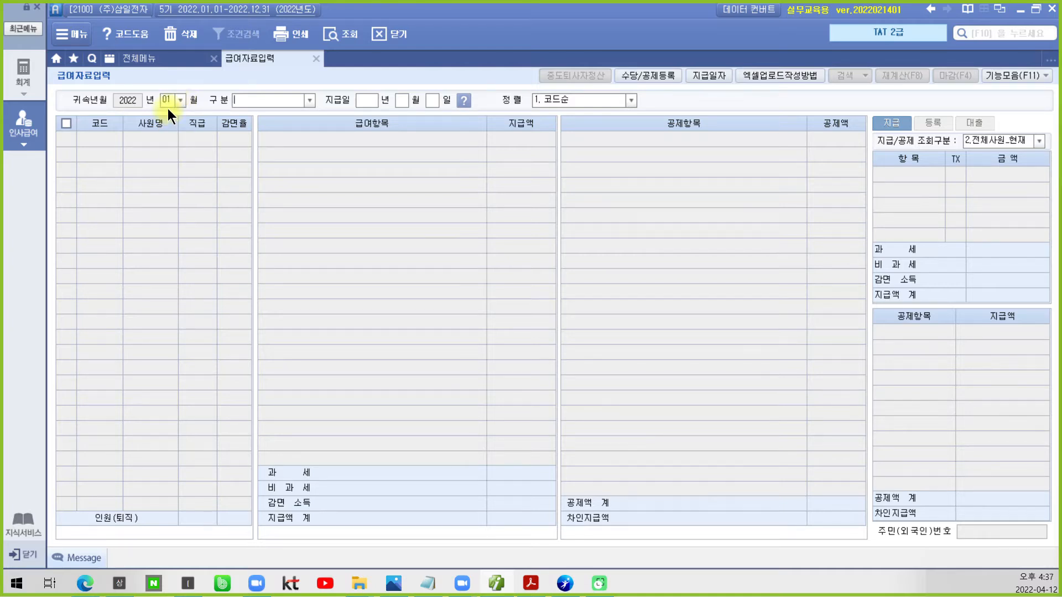
pyautogui.click(308, 100)
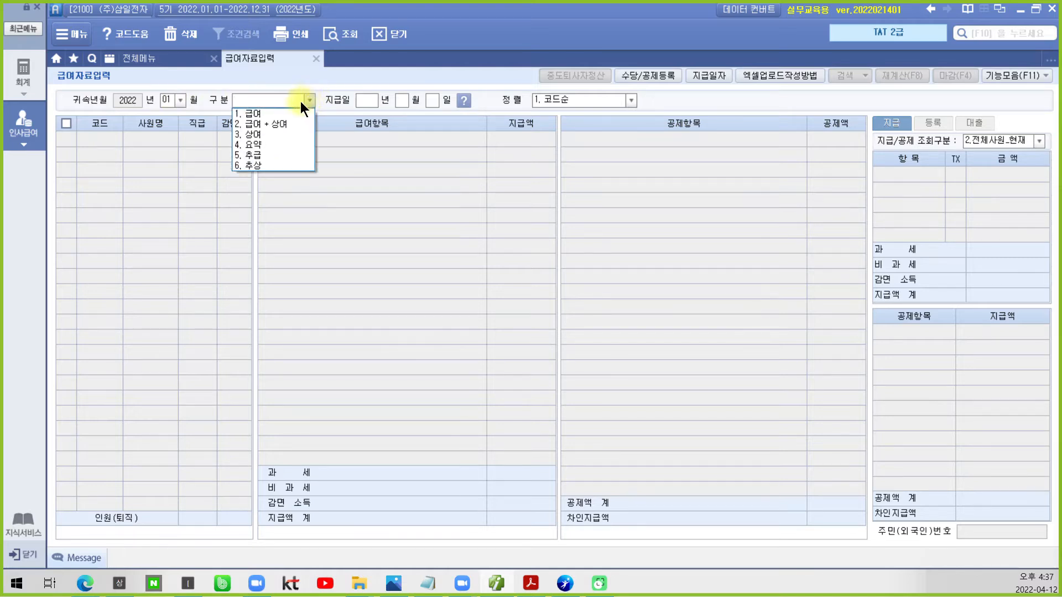
pyautogui.click(274, 112)
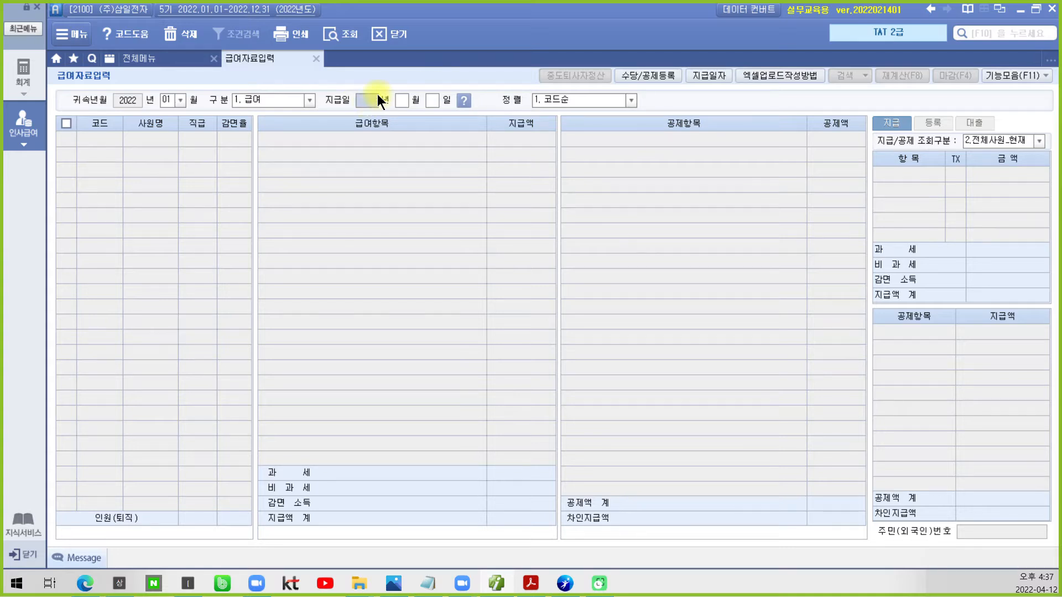
pyautogui.write('2022')
pyautogui.write('01')
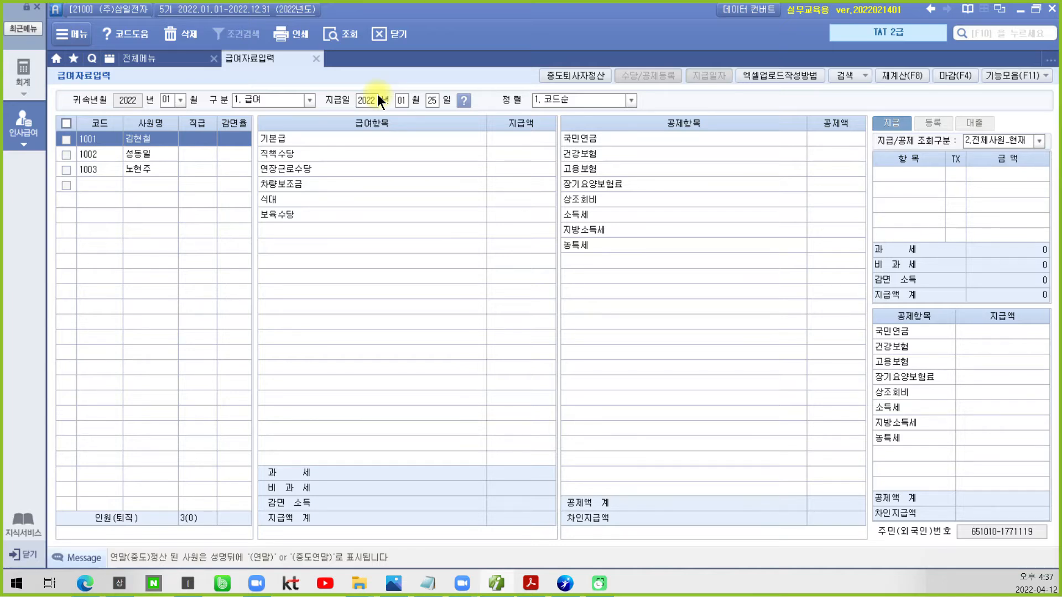
# - Look through the second and third employees' payroll entries and return to the first employee
pyautogui.click(142, 151)
pyautogui.click(138, 164)
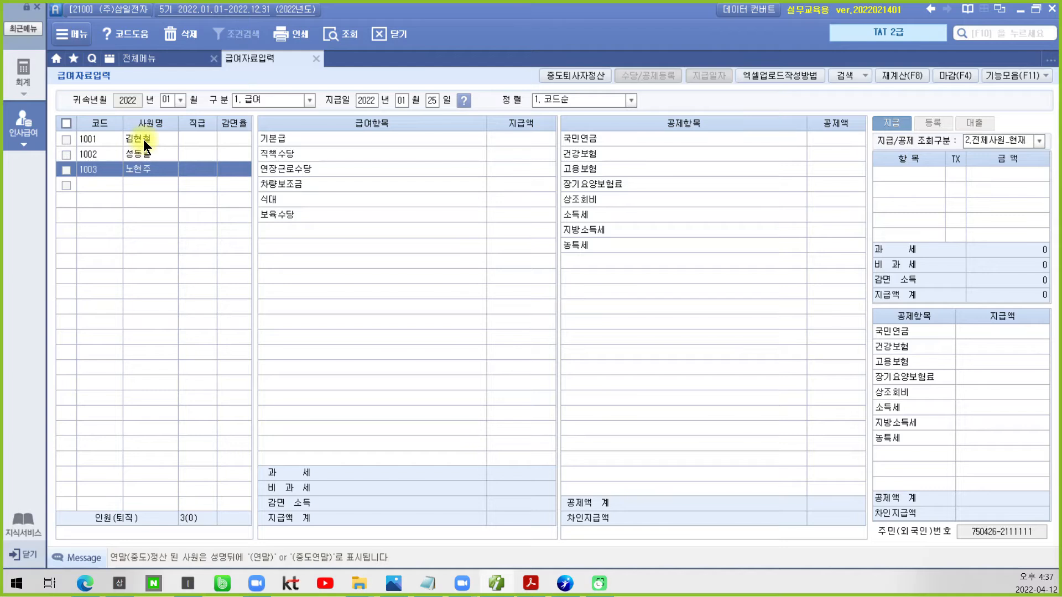
pyautogui.click(144, 140)
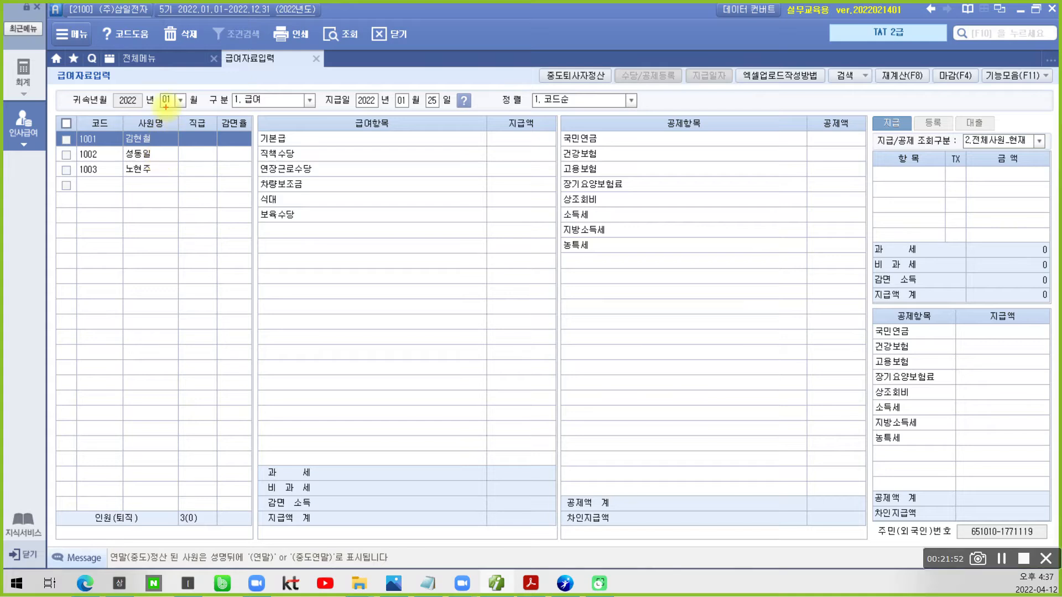
pyautogui.moveTo(187, 121)
pyautogui.mouseDown()
pyautogui.moveTo(196, 105)
pyautogui.moveTo(189, 122)
pyautogui.moveTo(253, 113)
pyautogui.moveTo(242, 77)
pyautogui.moveTo(243, 122)
pyautogui.mouseUp()
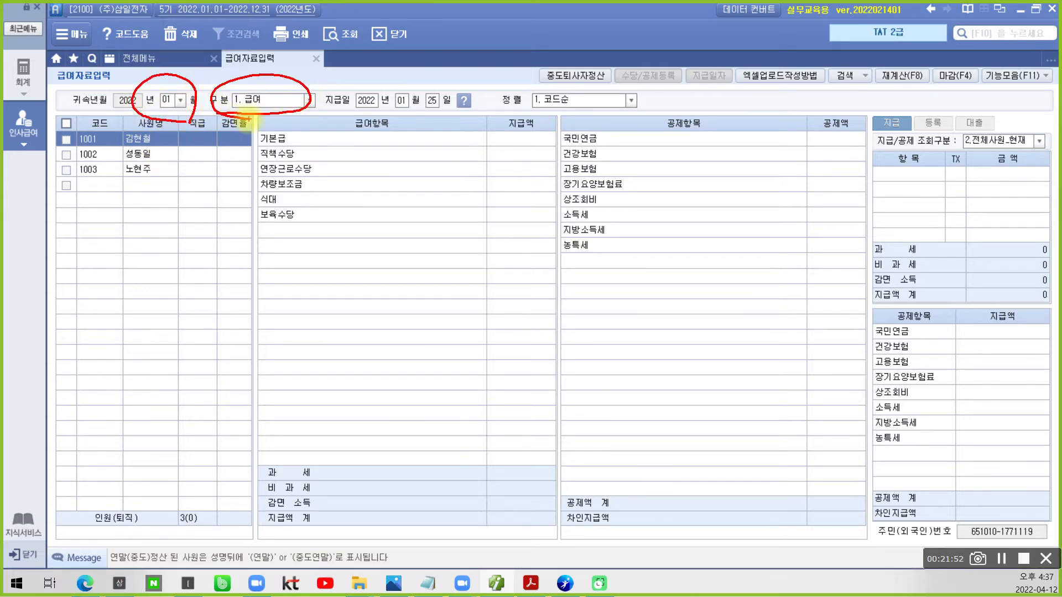
pyautogui.moveTo(366, 78)
pyautogui.mouseDown()
pyautogui.moveTo(331, 100)
pyautogui.moveTo(476, 108)
pyautogui.moveTo(370, 76)
pyautogui.mouseUp()
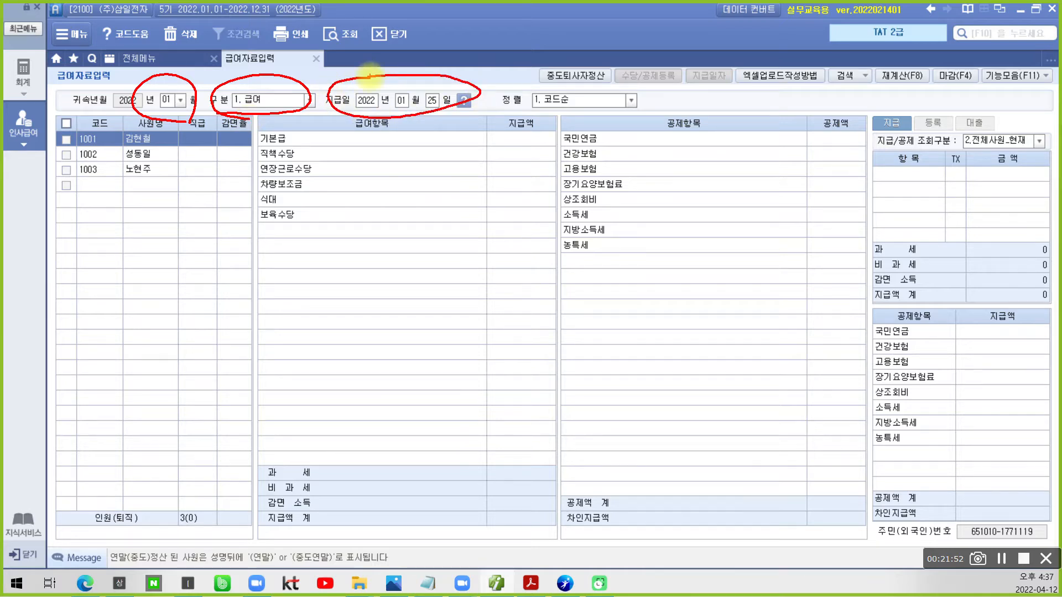
pyautogui.press('Escape')
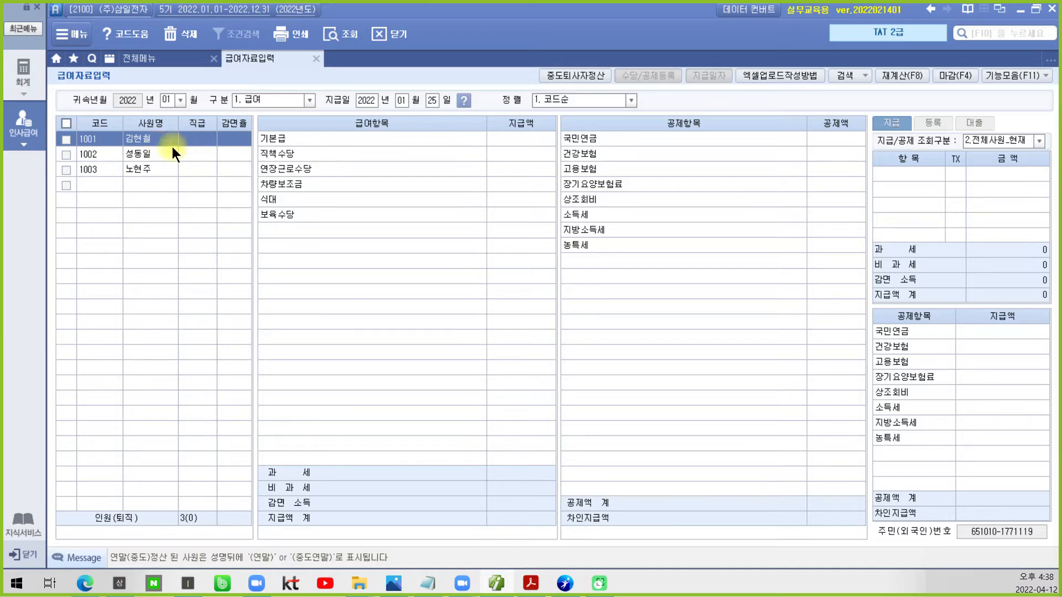
# - Enter the first employee's 기본급 of 4,500,000 and 직책수당 of 500,000
pyautogui.click(509, 141)
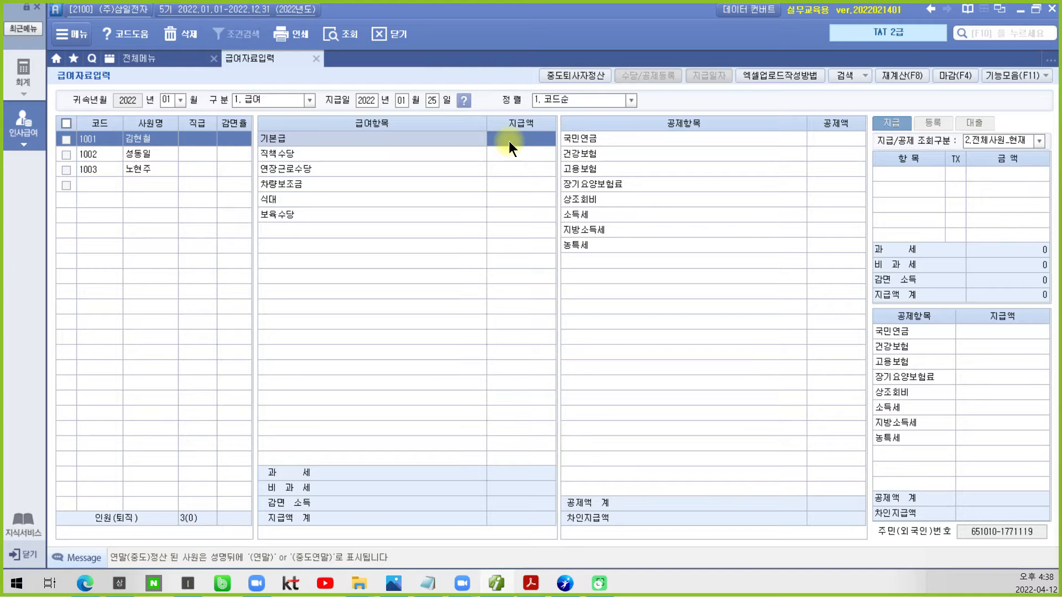
pyautogui.click(509, 141)
pyautogui.write('4500000')
pyautogui.press('Return')
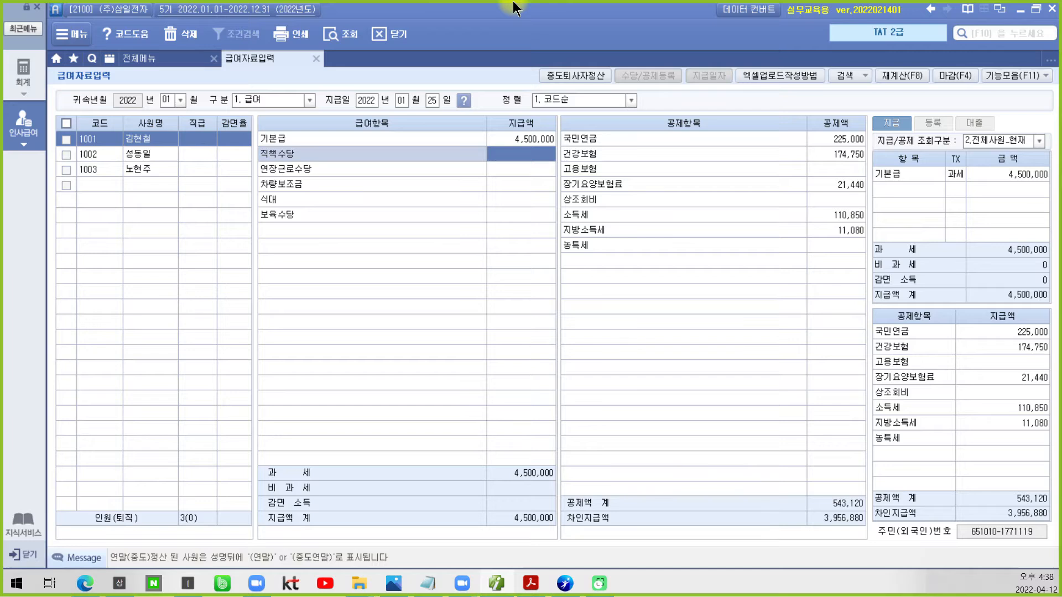
pyautogui.write('5000000')
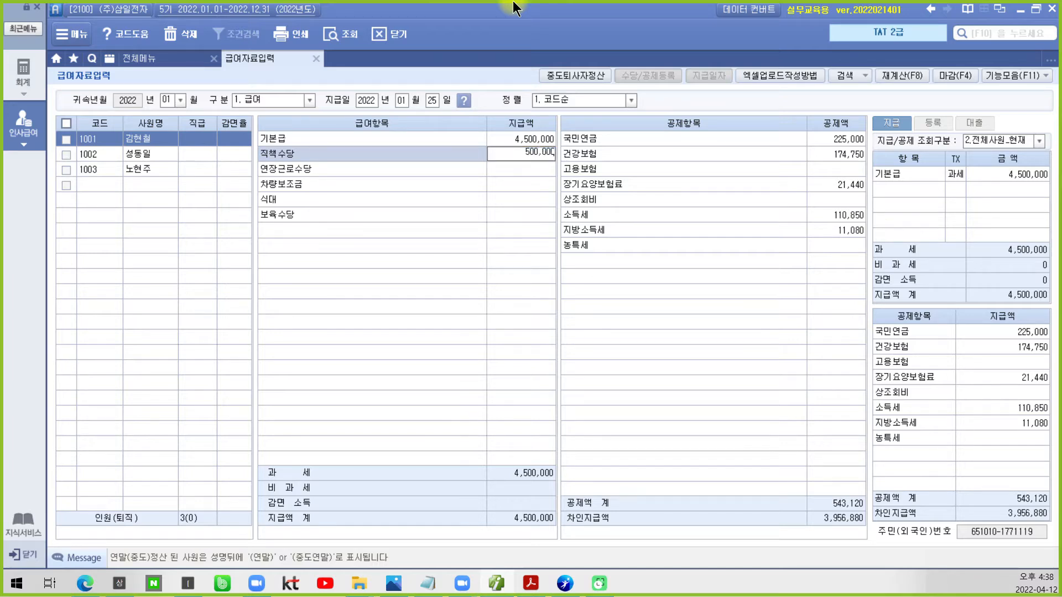
pyautogui.press('Return')
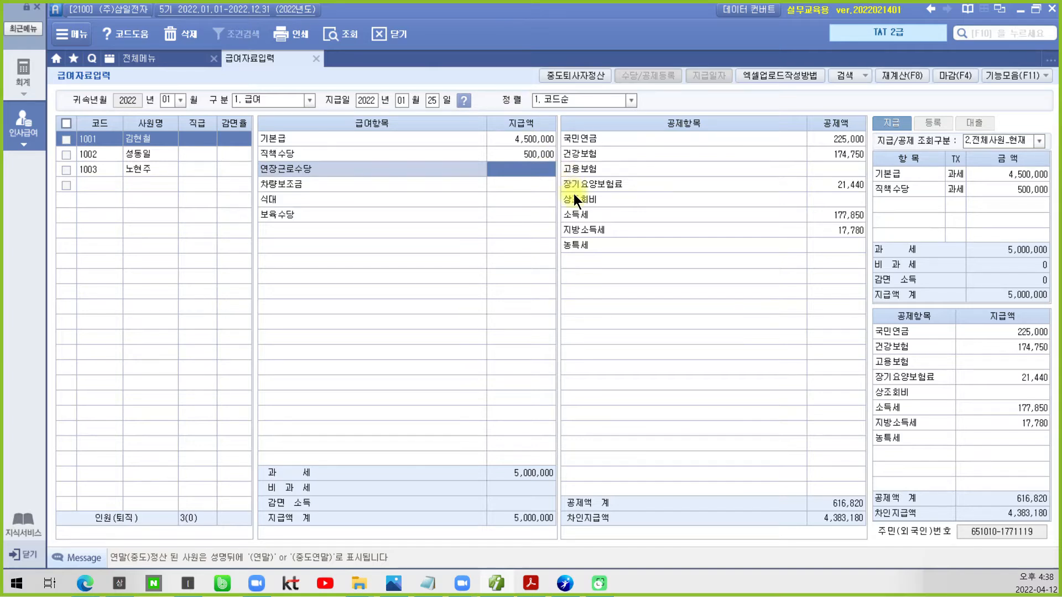
# - Set the first employee's 상조회비 deduction to 20,000
pyautogui.click(824, 199)
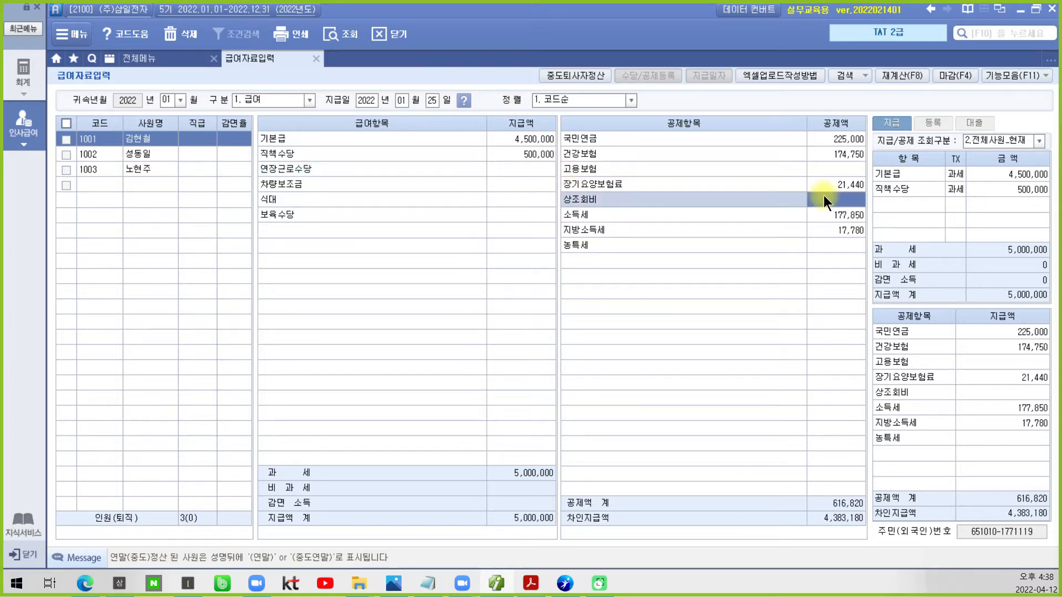
pyautogui.write('200000')
pyautogui.press('Return')
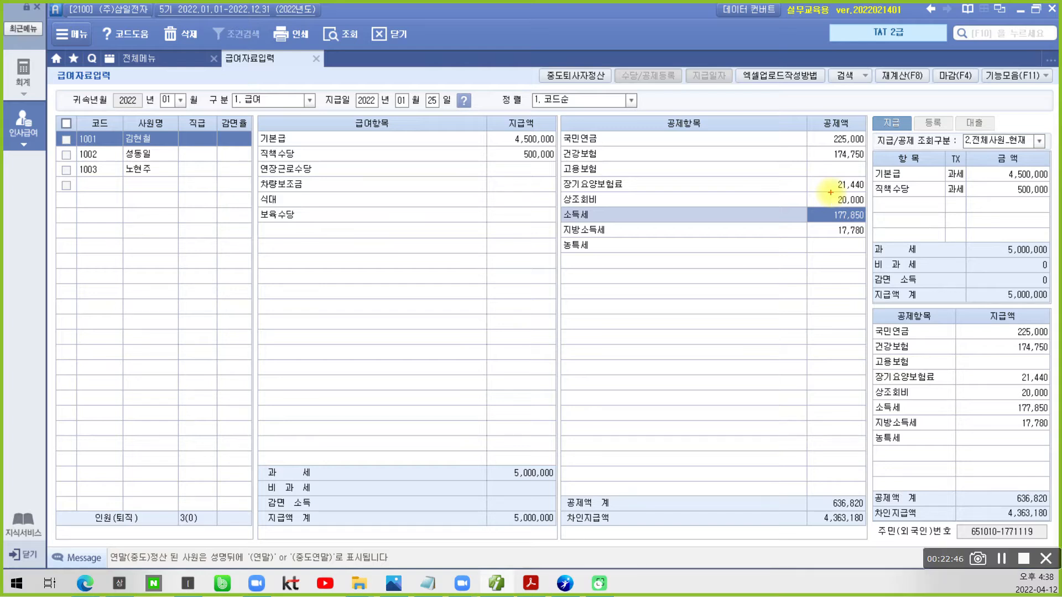
pyautogui.moveTo(481, 478)
pyautogui.mouseDown()
pyautogui.moveTo(486, 498)
pyautogui.moveTo(540, 501)
pyautogui.moveTo(550, 475)
pyautogui.moveTo(531, 502)
pyautogui.mouseUp()
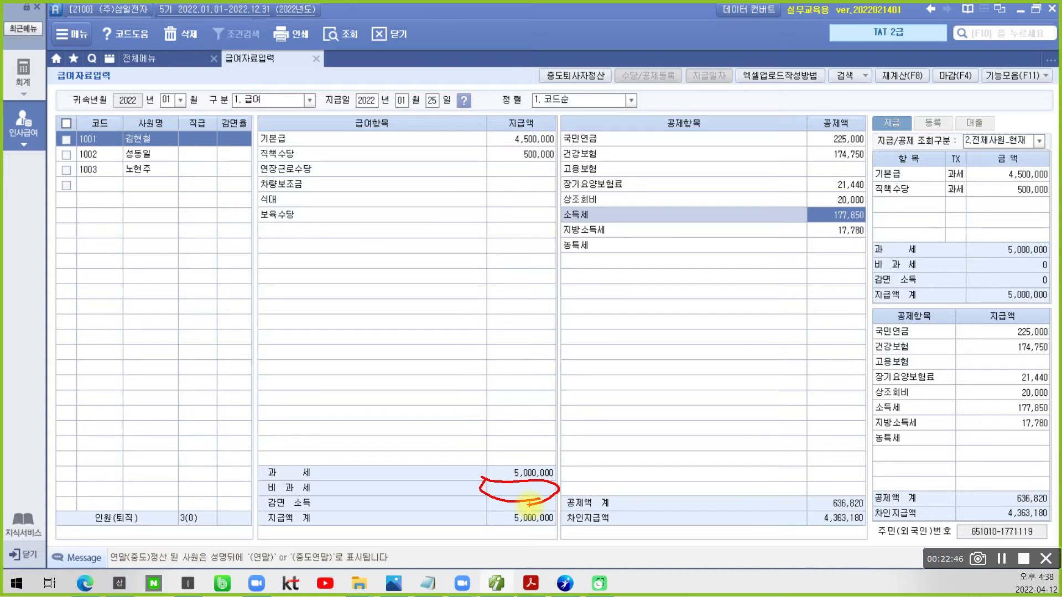
pyautogui.moveTo(836, 473)
pyautogui.mouseDown()
pyautogui.moveTo(810, 482)
pyautogui.moveTo(813, 502)
pyautogui.moveTo(863, 507)
pyautogui.moveTo(801, 474)
pyautogui.mouseUp()
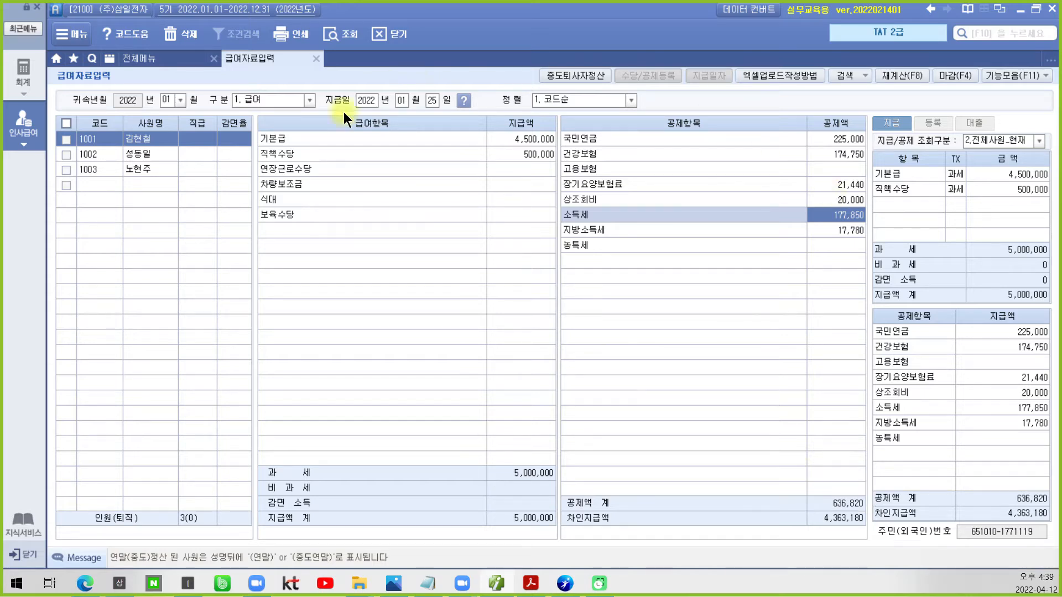
# - Enter the second employee's 기본급 of 3,300,000 and 직책수당 of 300,000
pyautogui.click(174, 154)
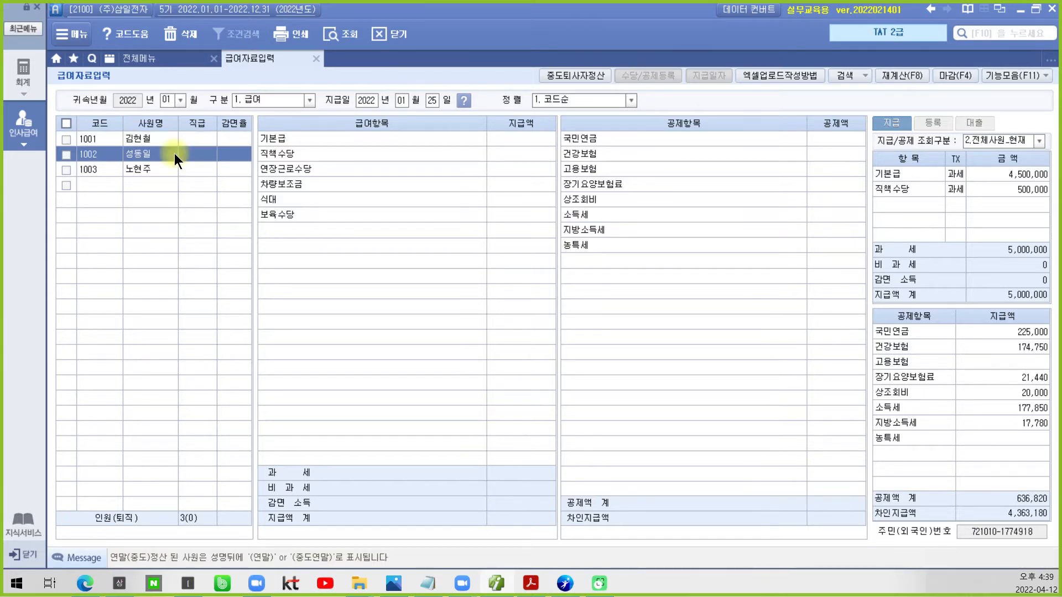
pyautogui.click(527, 139)
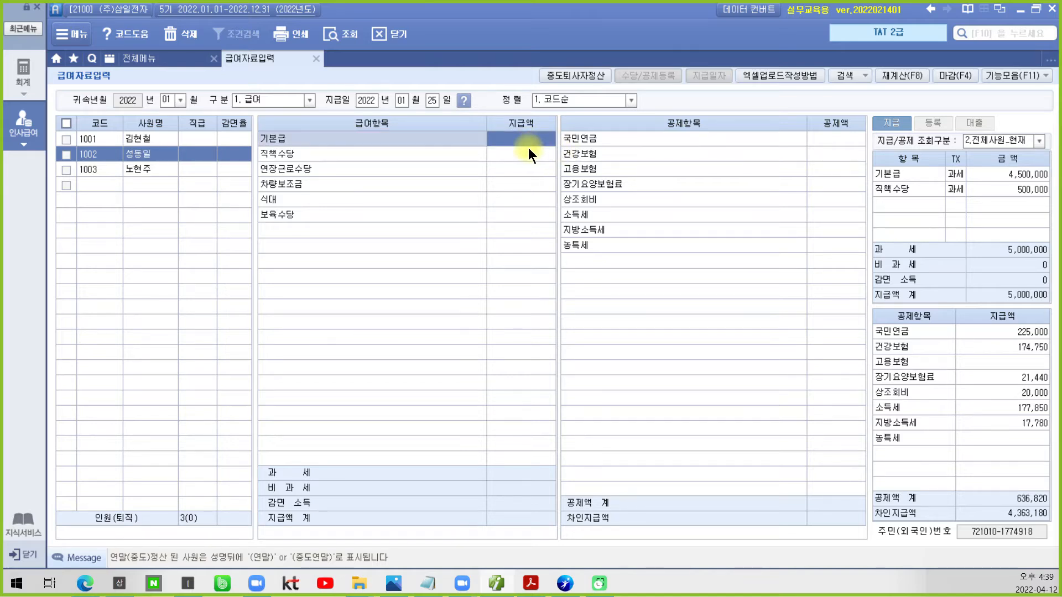
pyautogui.write('33')
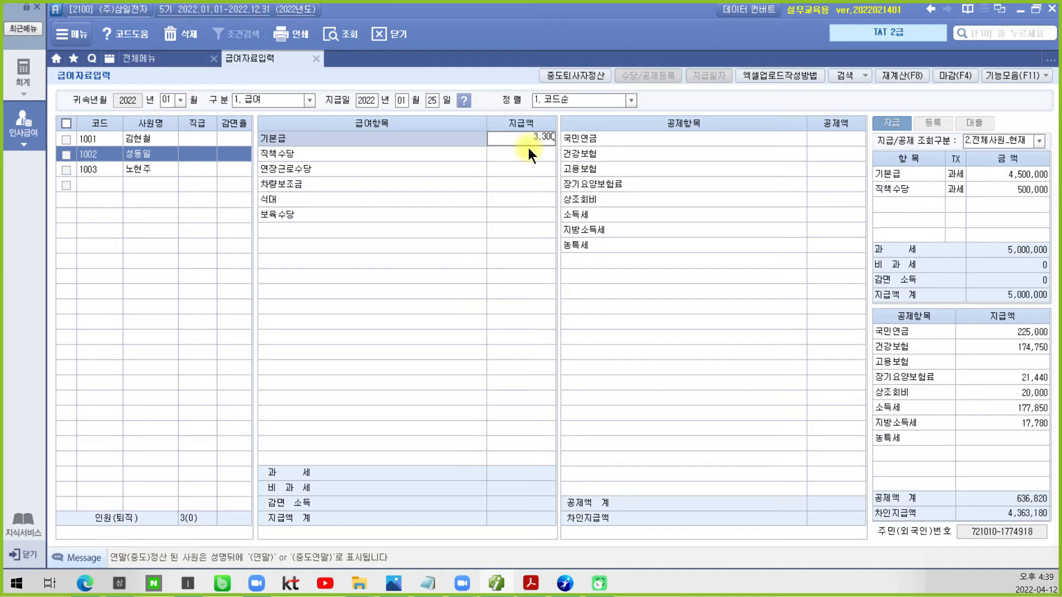
pyautogui.press('Return')
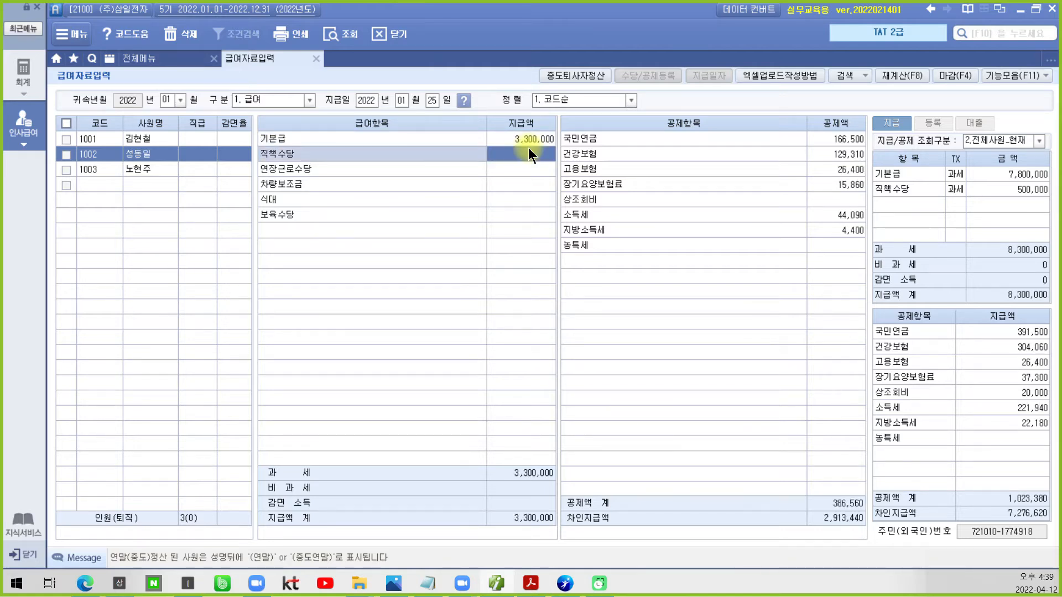
pyautogui.write('100000')
pyautogui.press('Return')
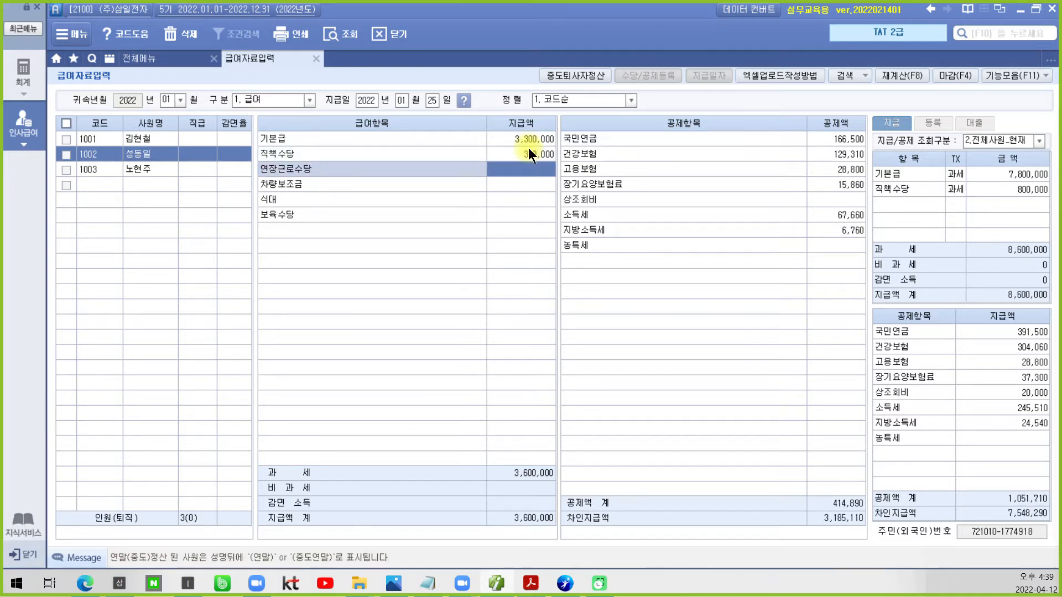
# - Leave the second employee's 연장근로수당 blank, and enter 차량보조금 300,000 and 식대 100,000
pyautogui.press('Return')
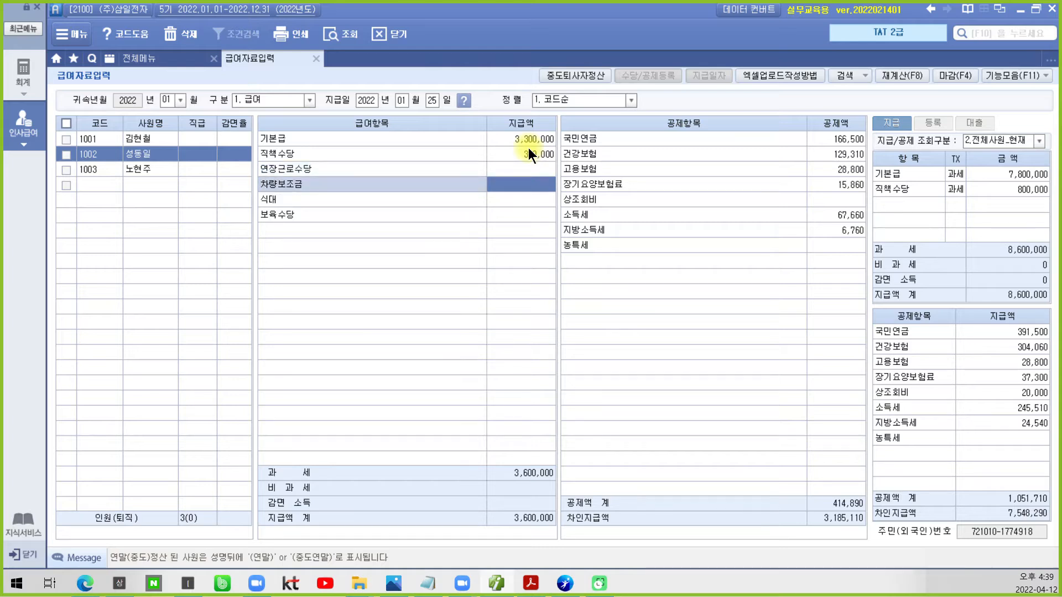
pyautogui.write('3000000')
pyautogui.press('Return')
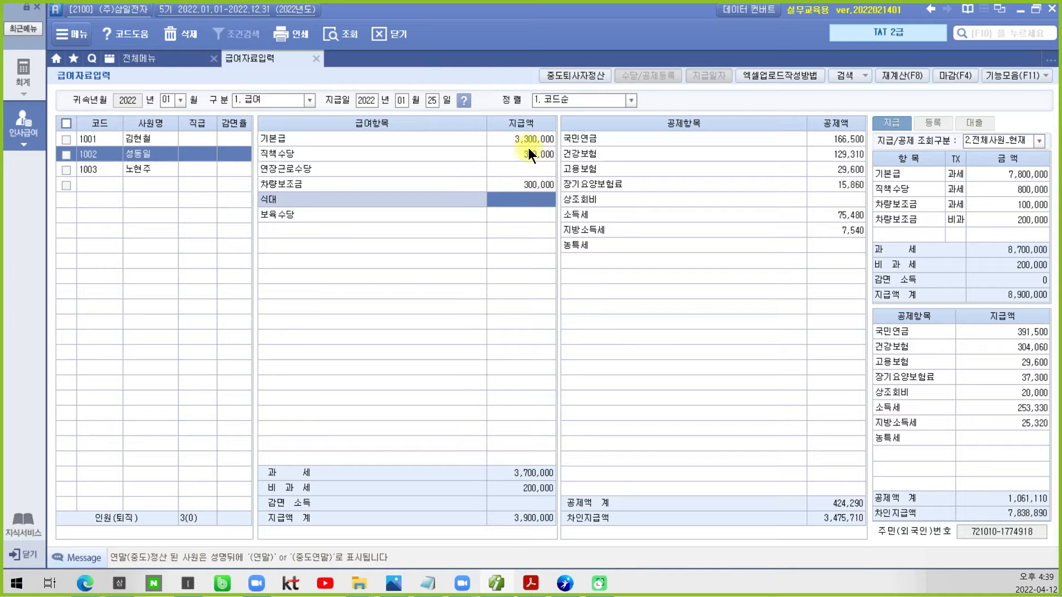
pyautogui.write('1000000')
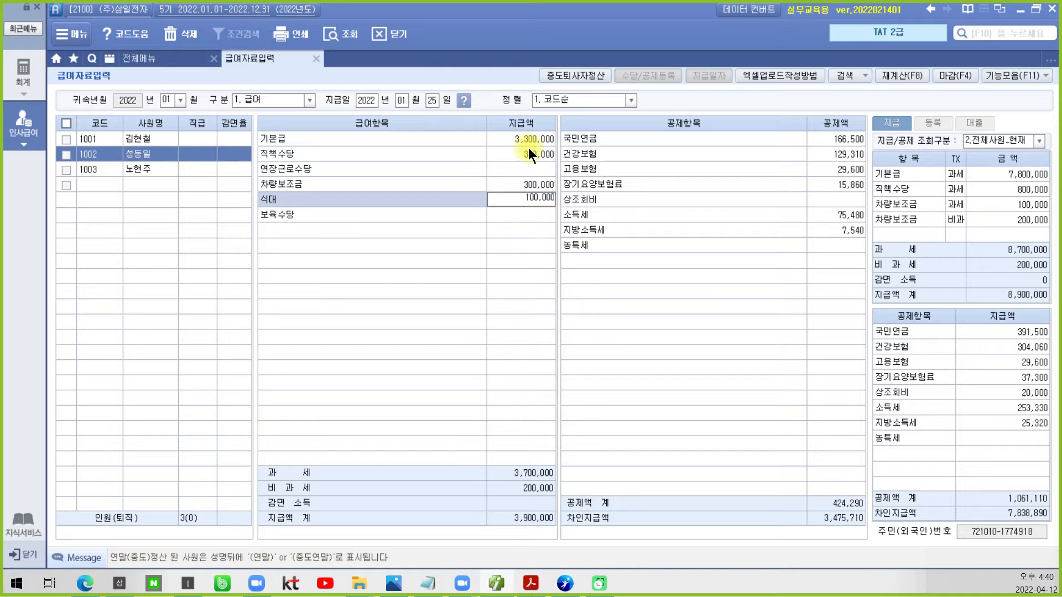
pyautogui.press('Return')
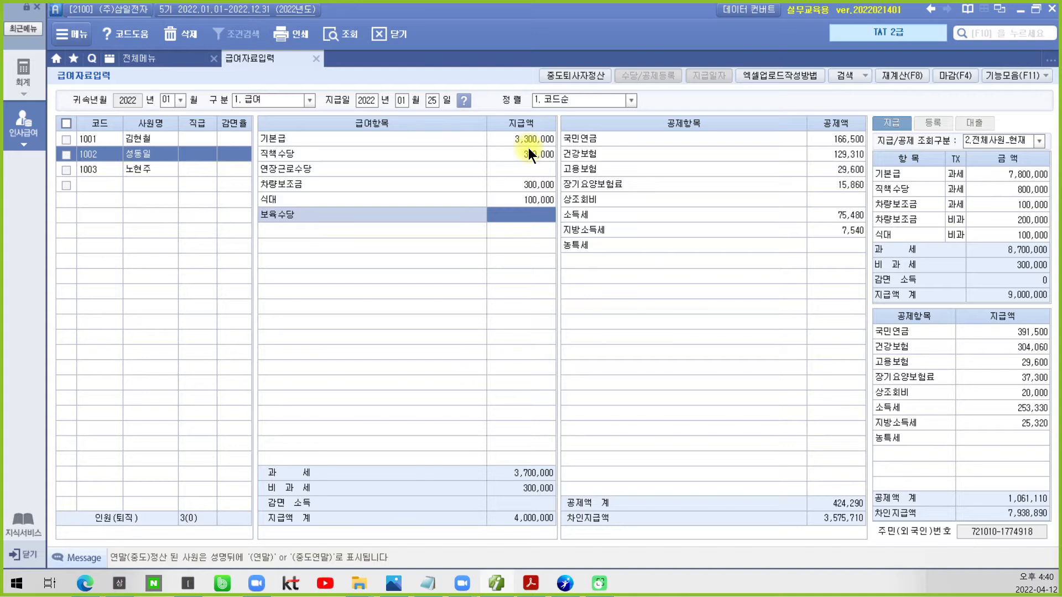
# - Set the second employee's 상조회비 deduction to 10,000
pyautogui.click(833, 197)
pyautogui.write('100000')
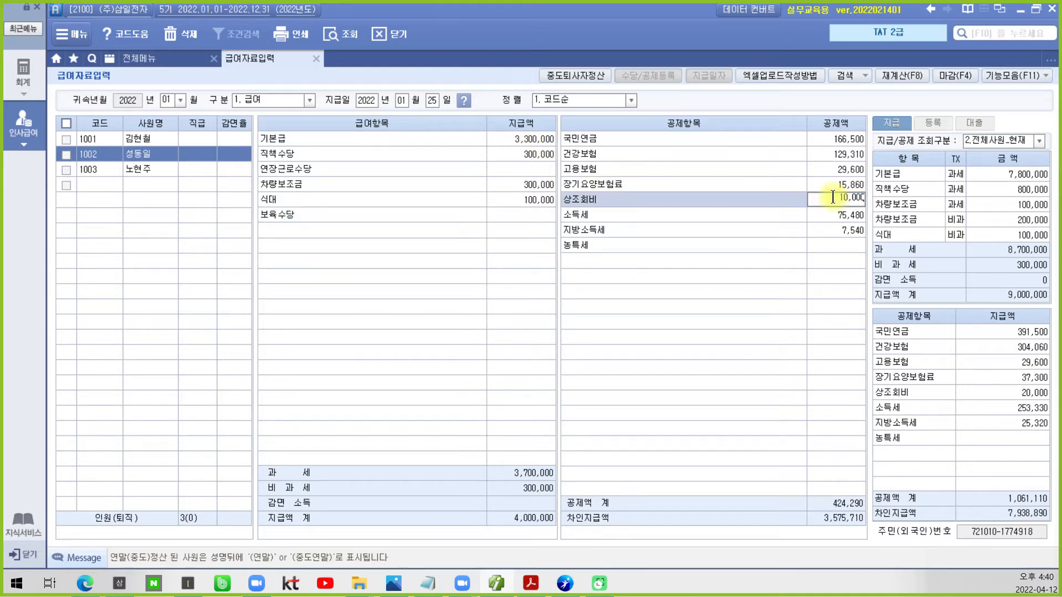
pyautogui.press('Return')
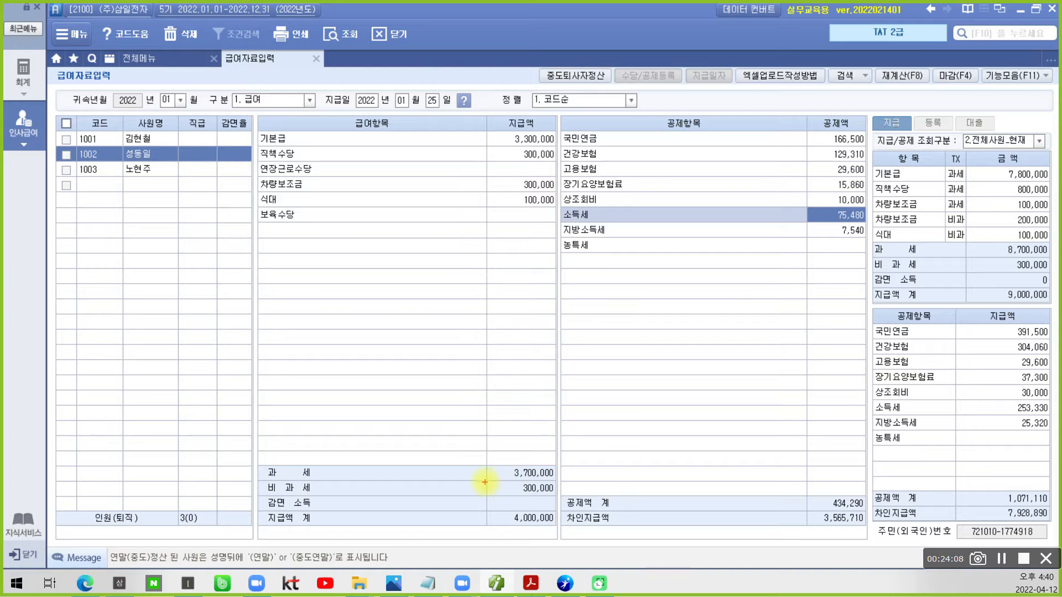
pyautogui.moveTo(481, 478); pyautogui.dragTo(571, 502)
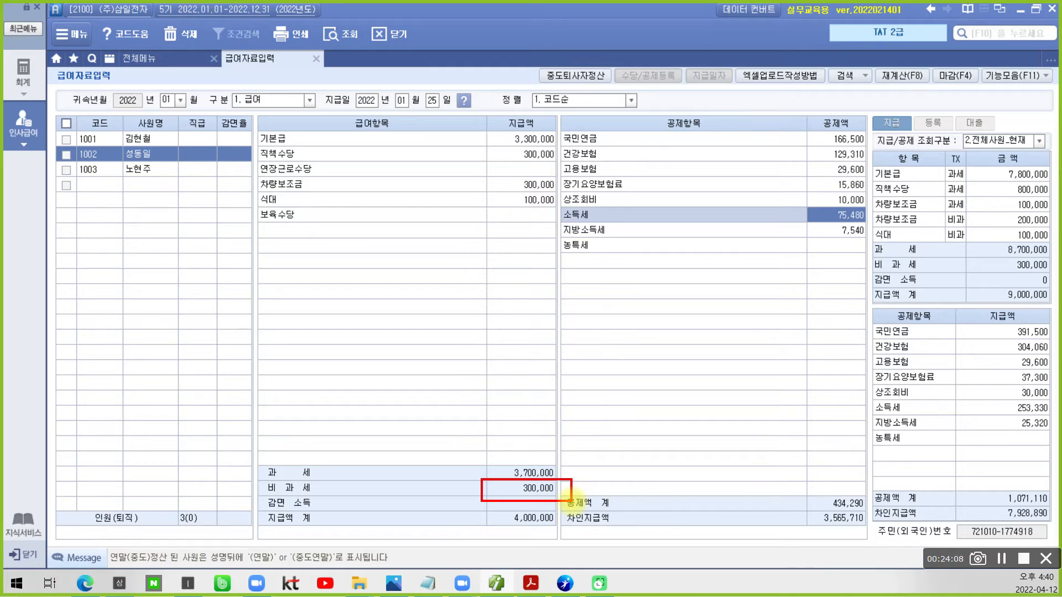
pyautogui.press('Escape')
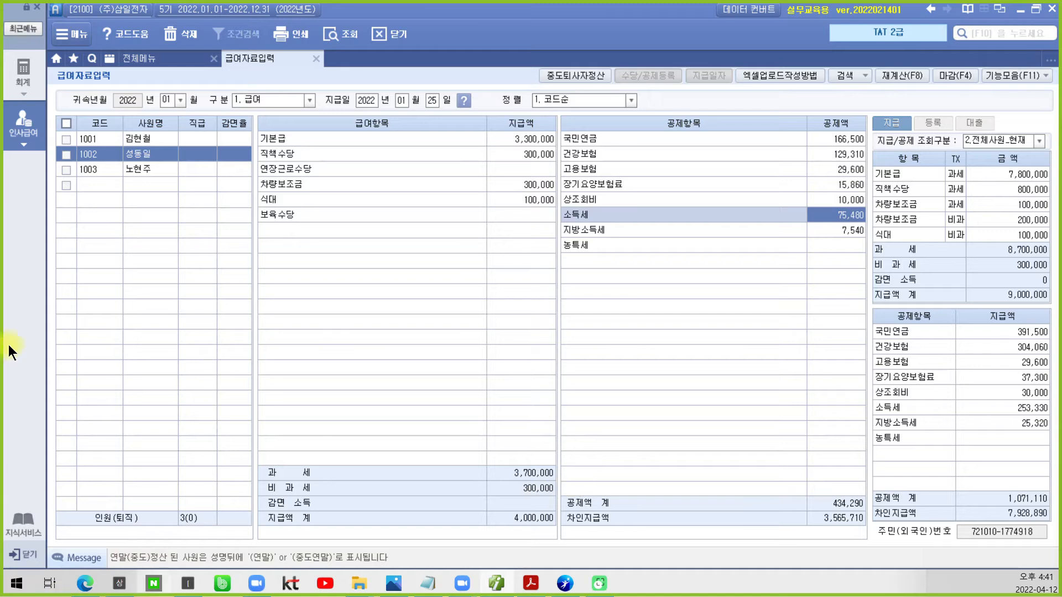
# - Enter the third employee's 기본급 of 2,700,000 and 직책수당 of 200,000
pyautogui.click(231, 172)
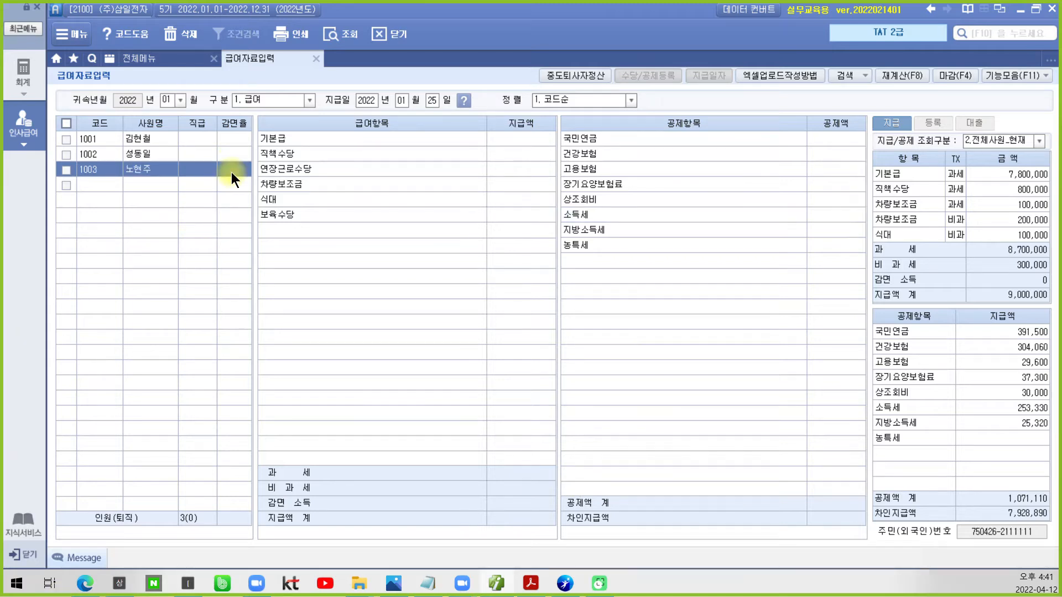
pyautogui.click(532, 138)
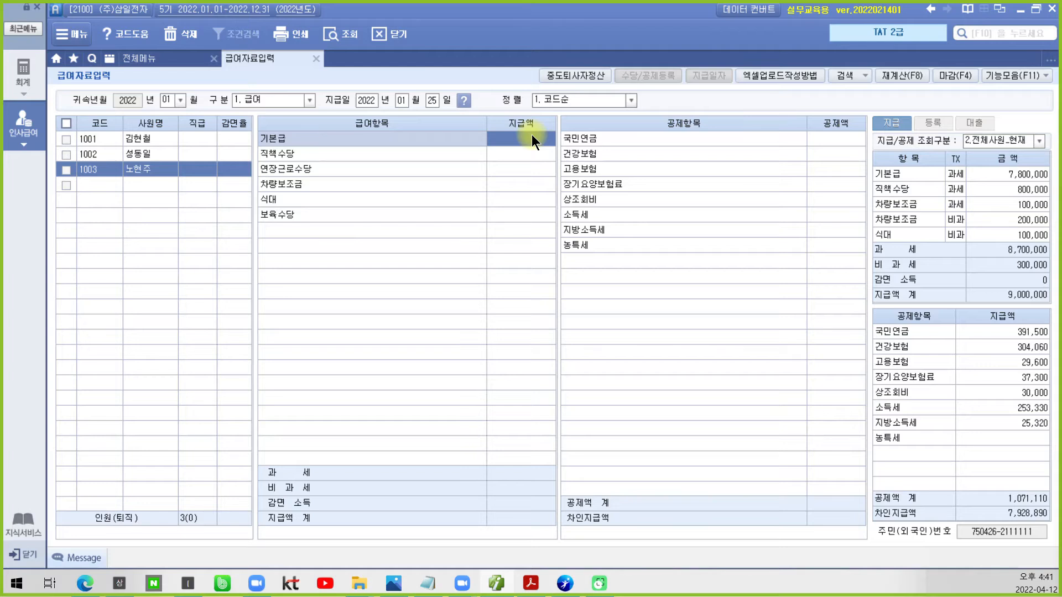
pyautogui.write('2700000')
pyautogui.press('Return')
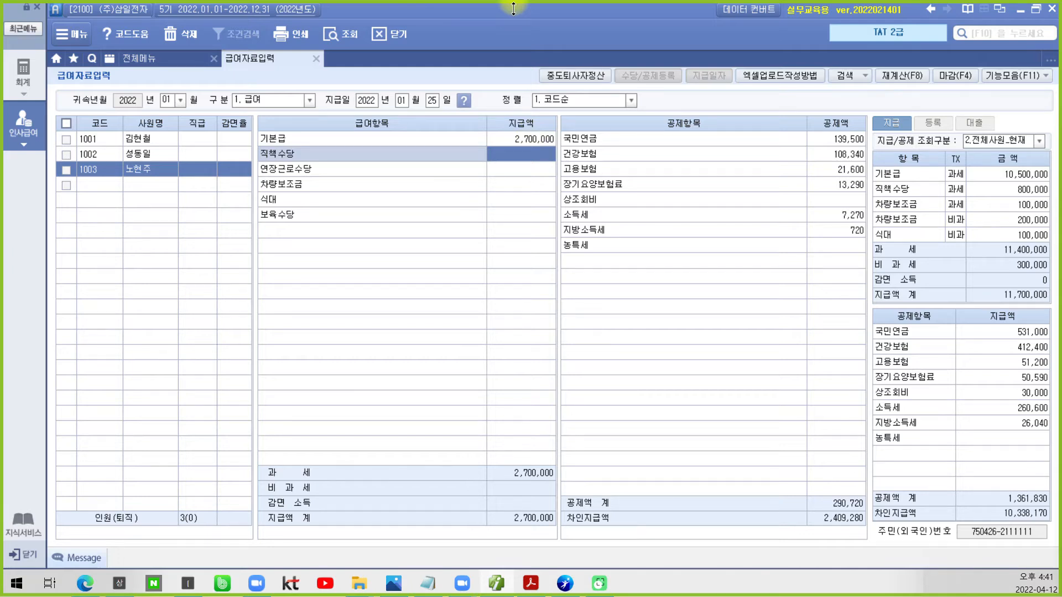
pyautogui.write('2000000')
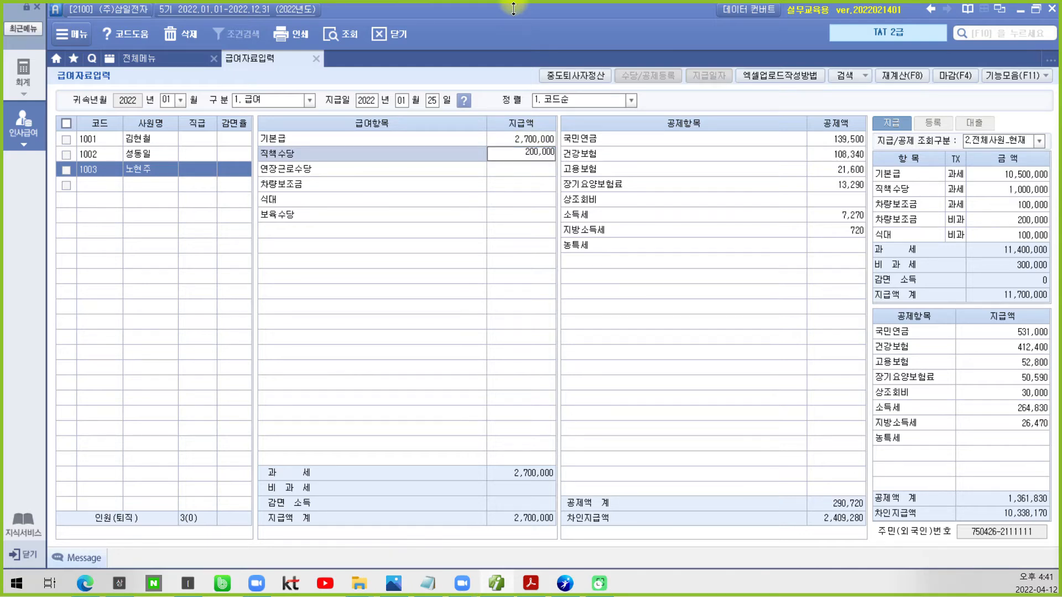
pyautogui.press('Return')
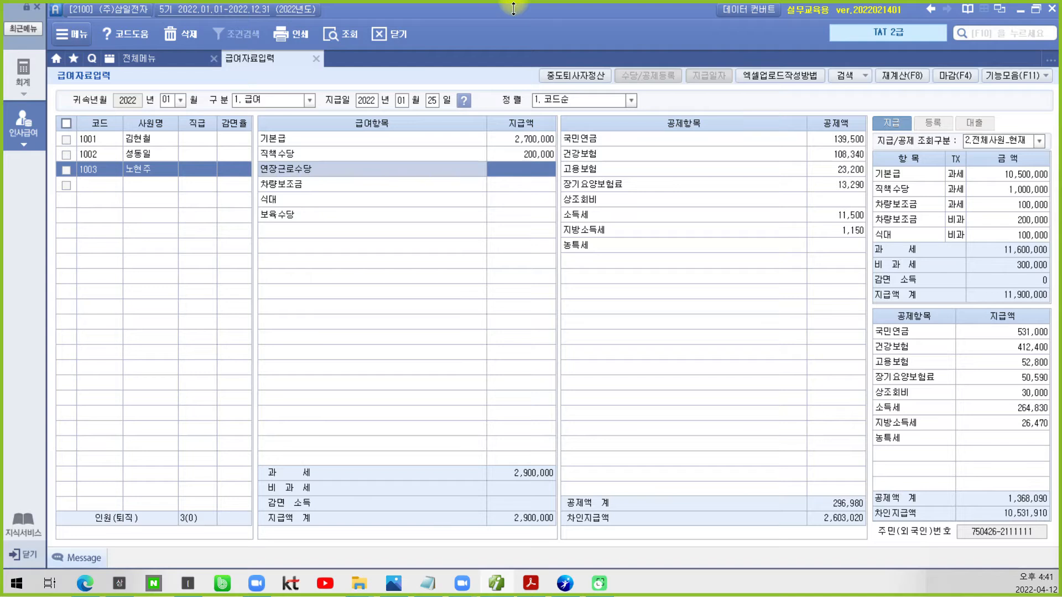
# - Set the third employee's 연장근로수당 to 200,000 and 차량보조금 to 200,000
pyautogui.write('2000000')
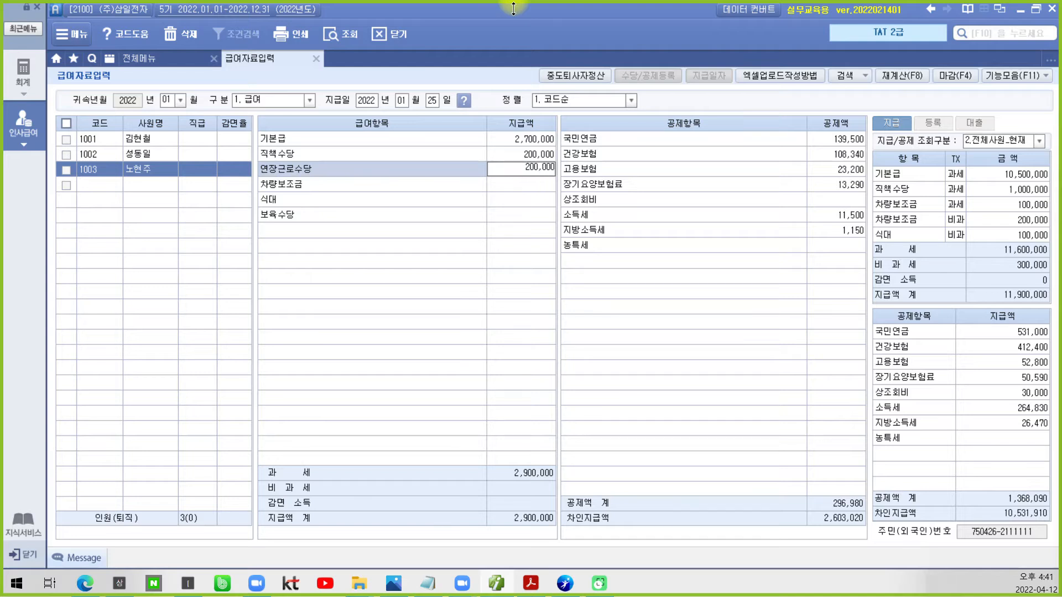
pyautogui.press('Return')
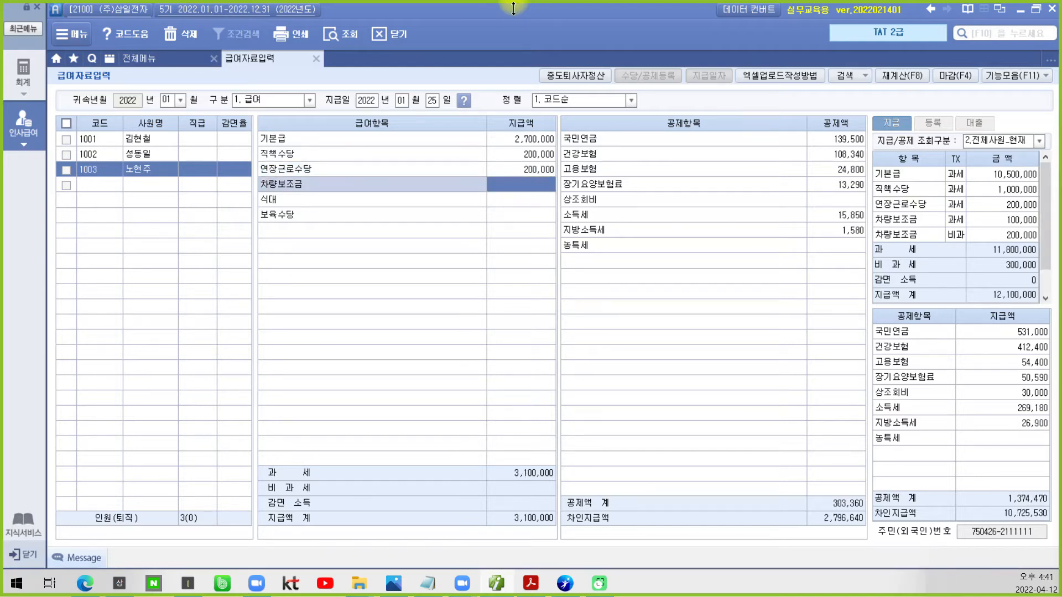
pyautogui.write('2000000')
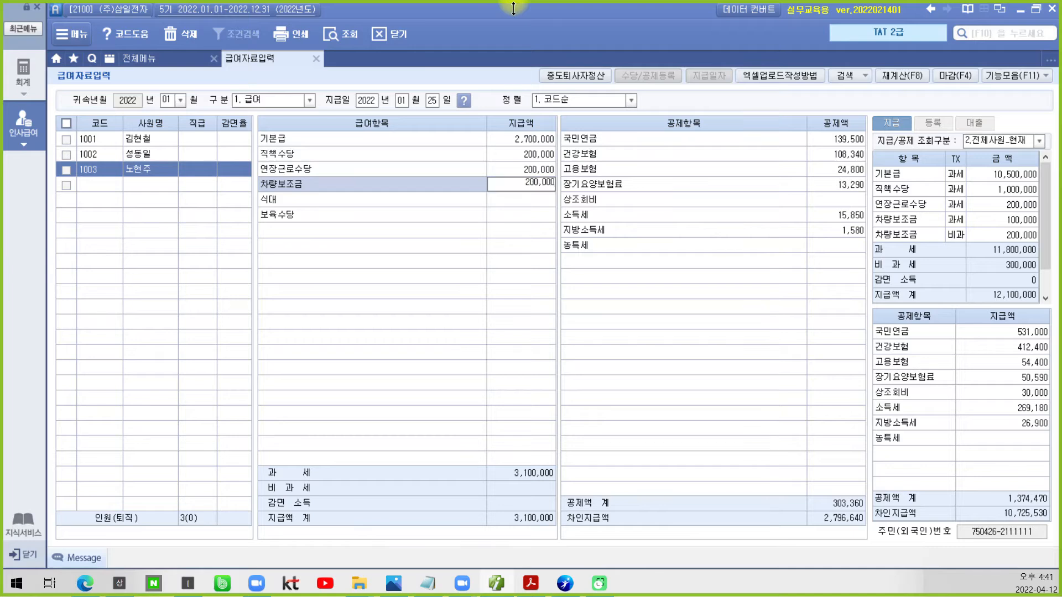
pyautogui.press('Return')
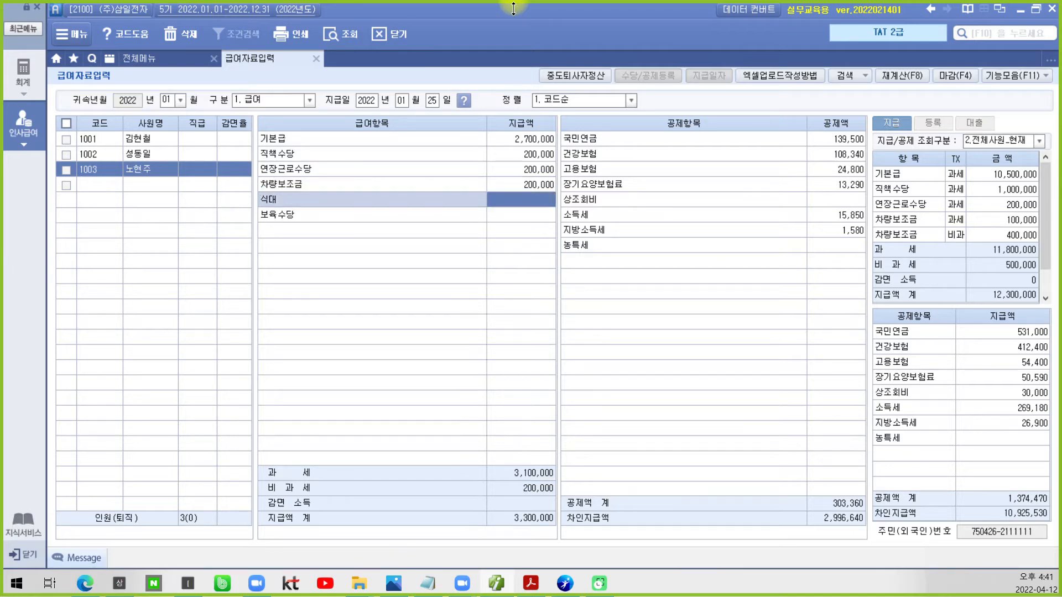
# - Set the third employee's 식대 to 100,000 and 보육수당 to 100,000
pyautogui.write('1000000')
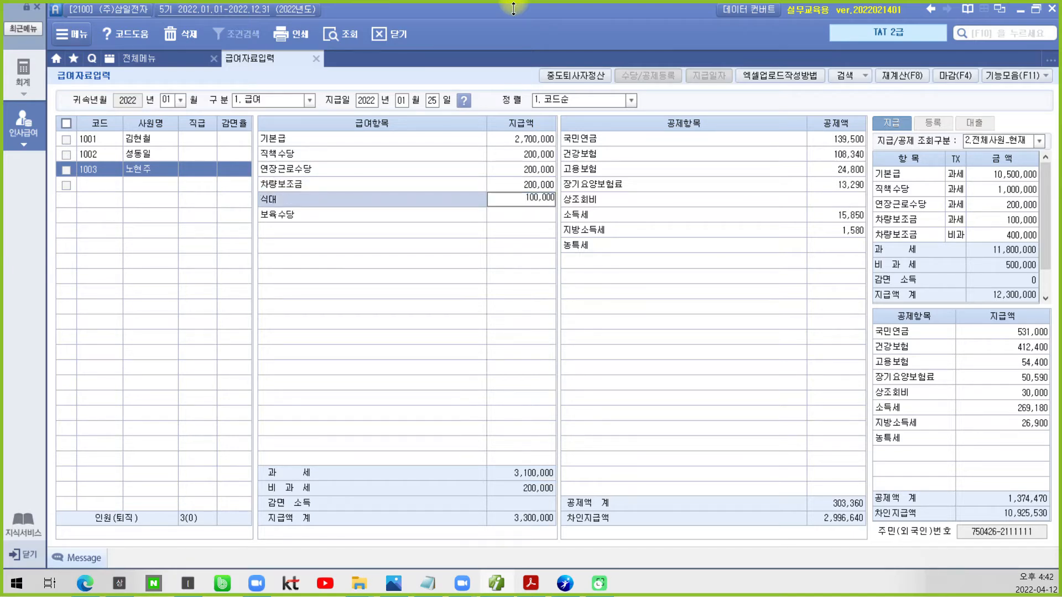
pyautogui.press('Return')
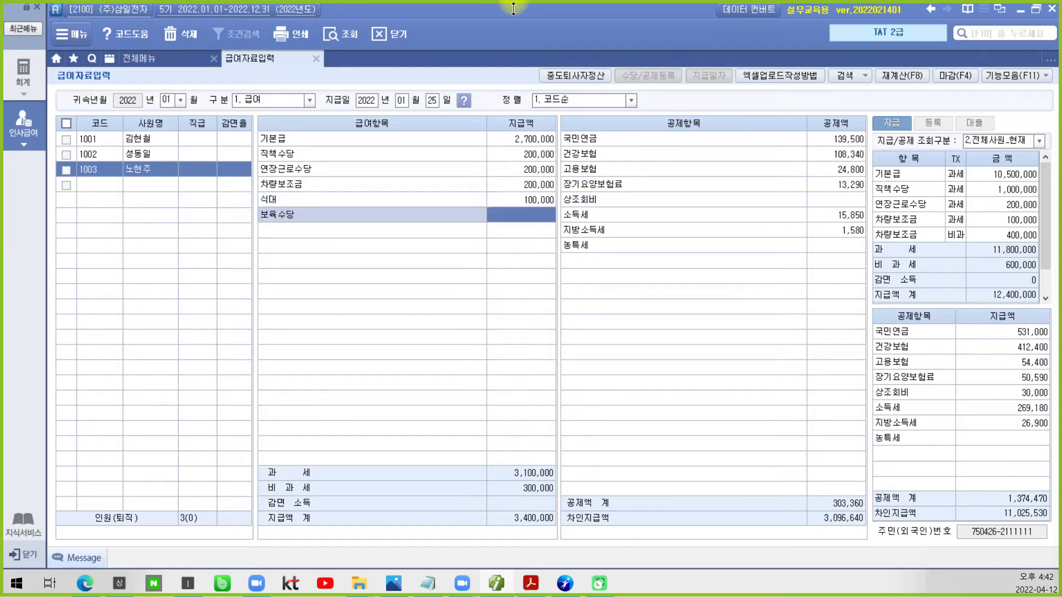
pyautogui.write('1000000')
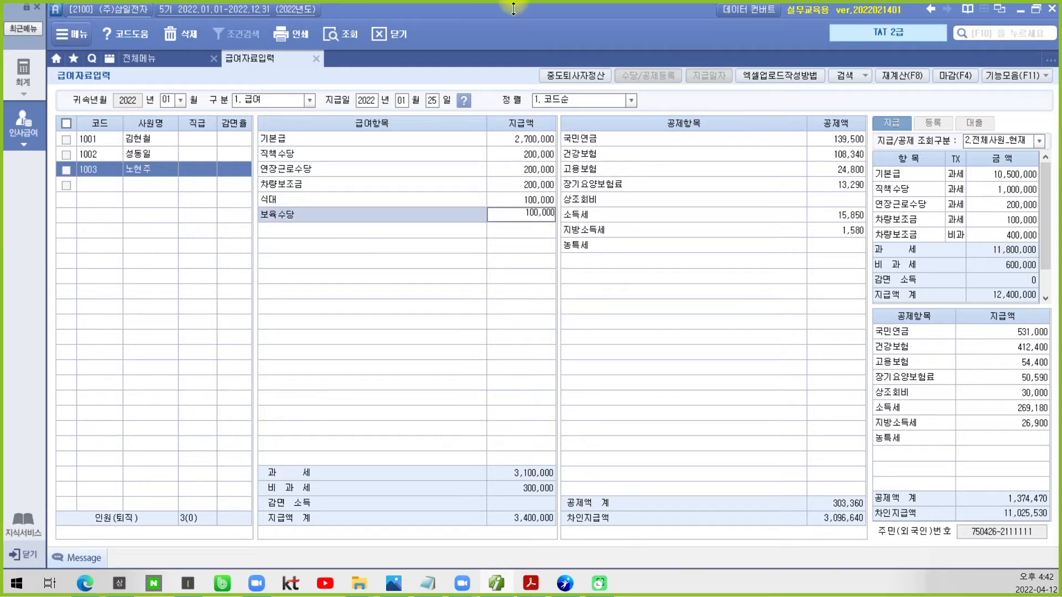
pyautogui.press('Return')
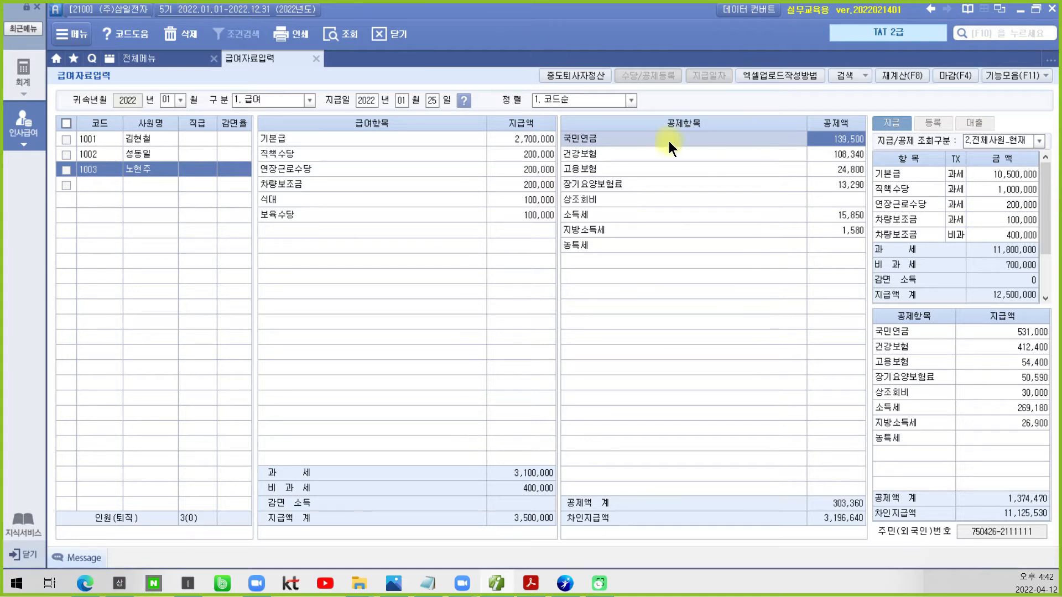
# - Set the third employee's 상조회비 deduction to 10,000
pyautogui.click(828, 200)
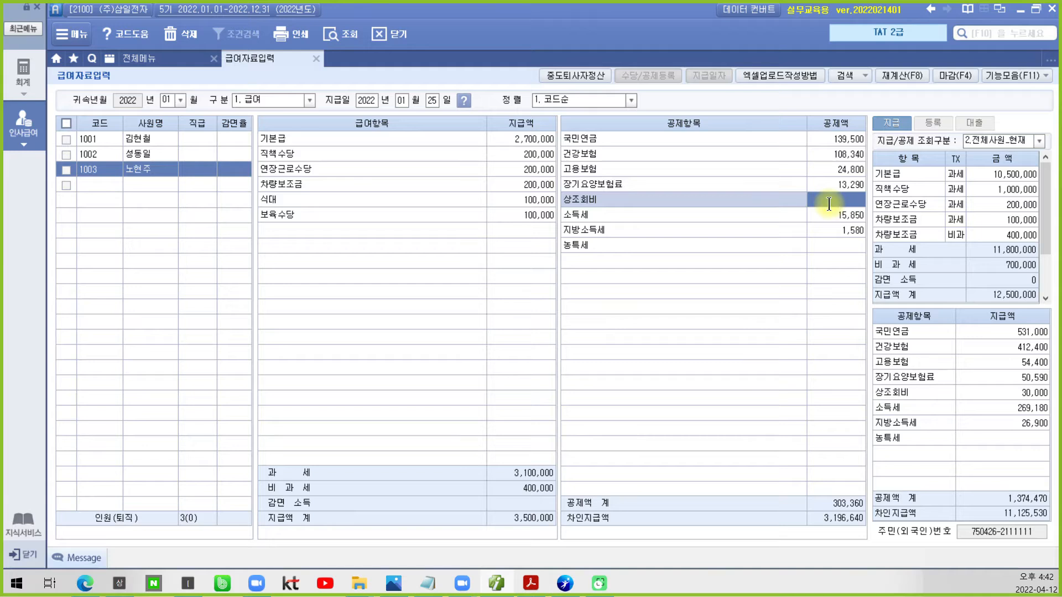
pyautogui.write('100000')
pyautogui.press('Return')
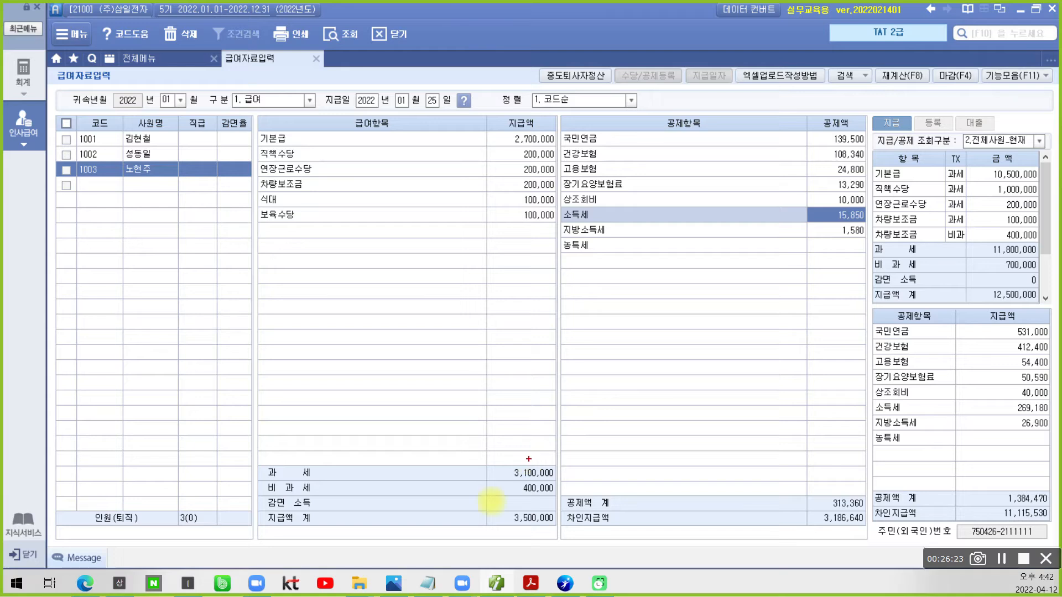
pyautogui.moveTo(488, 489)
pyautogui.mouseDown()
pyautogui.moveTo(570, 498)
pyautogui.moveTo(564, 484)
pyautogui.moveTo(500, 480)
pyautogui.mouseUp()
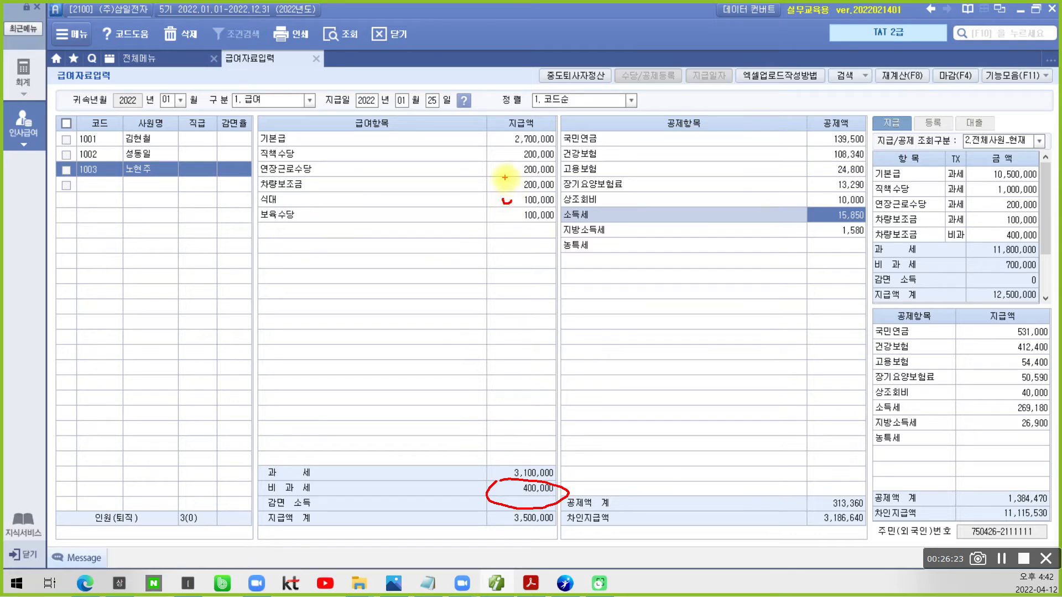
pyautogui.moveTo(505, 178); pyautogui.dragTo(516, 188)
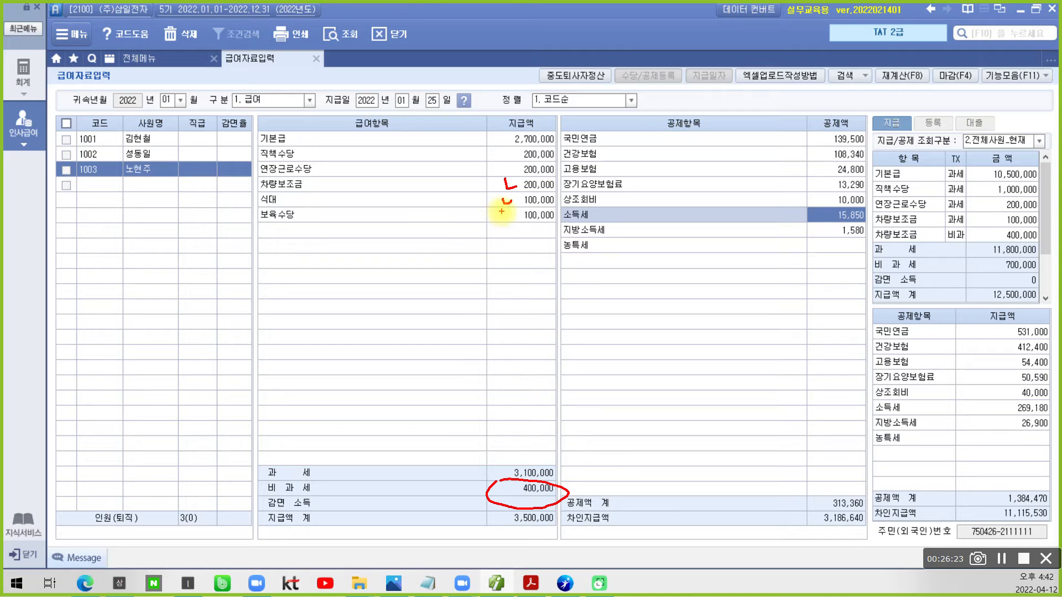
pyautogui.moveTo(501, 210); pyautogui.dragTo(514, 214)
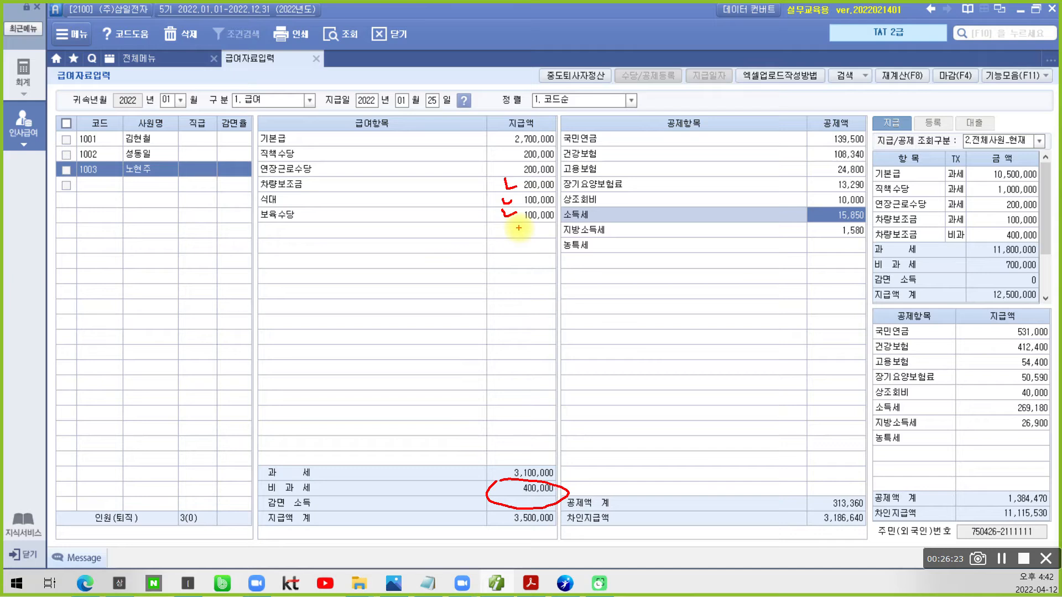
pyautogui.press('Escape')
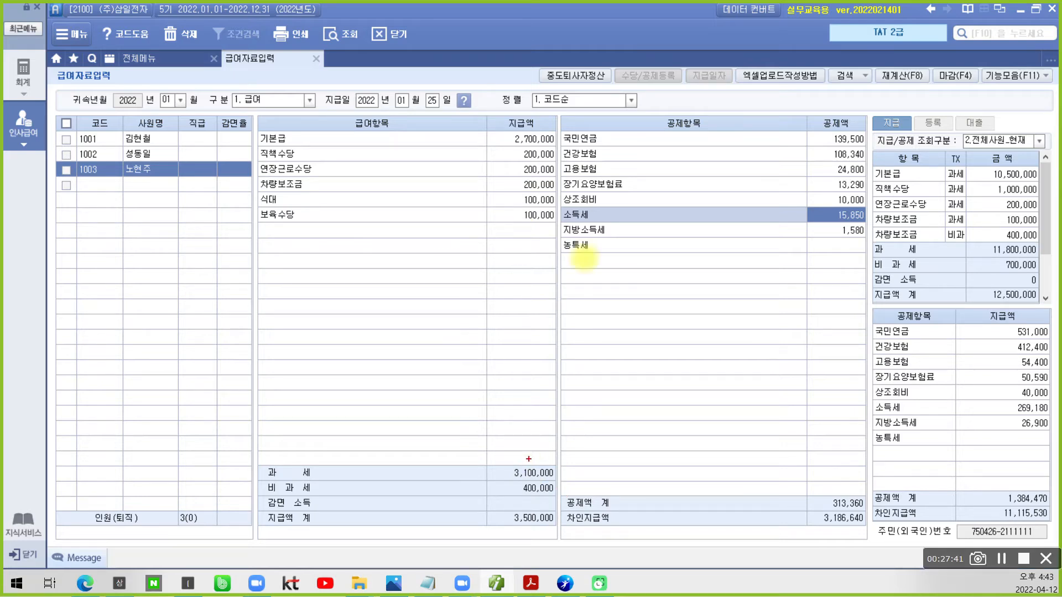
pyautogui.moveTo(638, 278)
pyautogui.mouseDown()
pyautogui.moveTo(725, 88)
pyautogui.moveTo(854, 265)
pyautogui.moveTo(600, 267)
pyautogui.mouseUp()
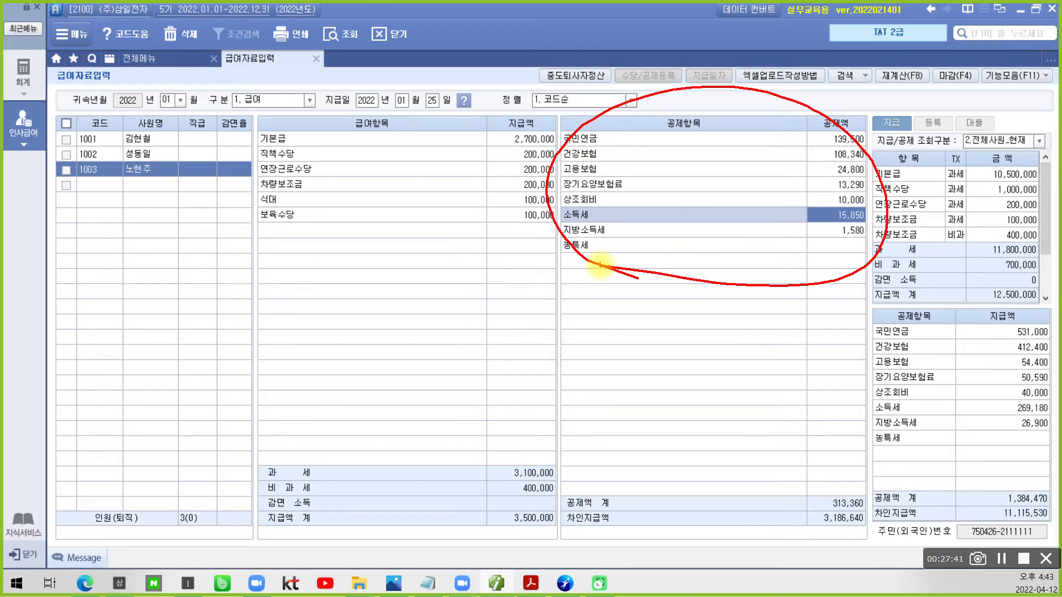
pyautogui.press('Escape')
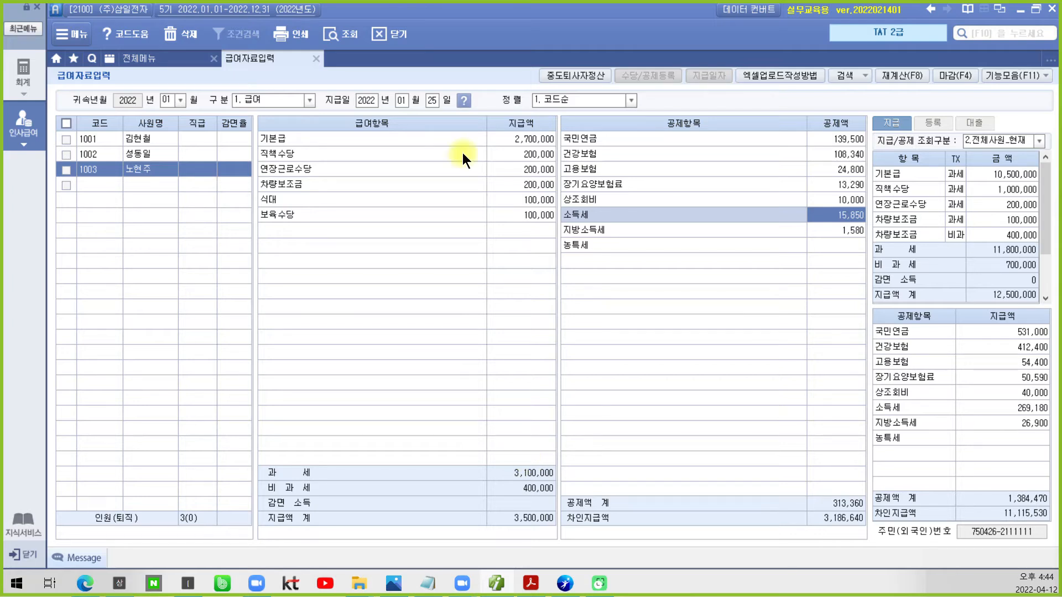
# - Review the January deductions of the third and first employees, especially the first employee's 고용보험, 소득세 and 지방소득세
pyautogui.click(838, 231)
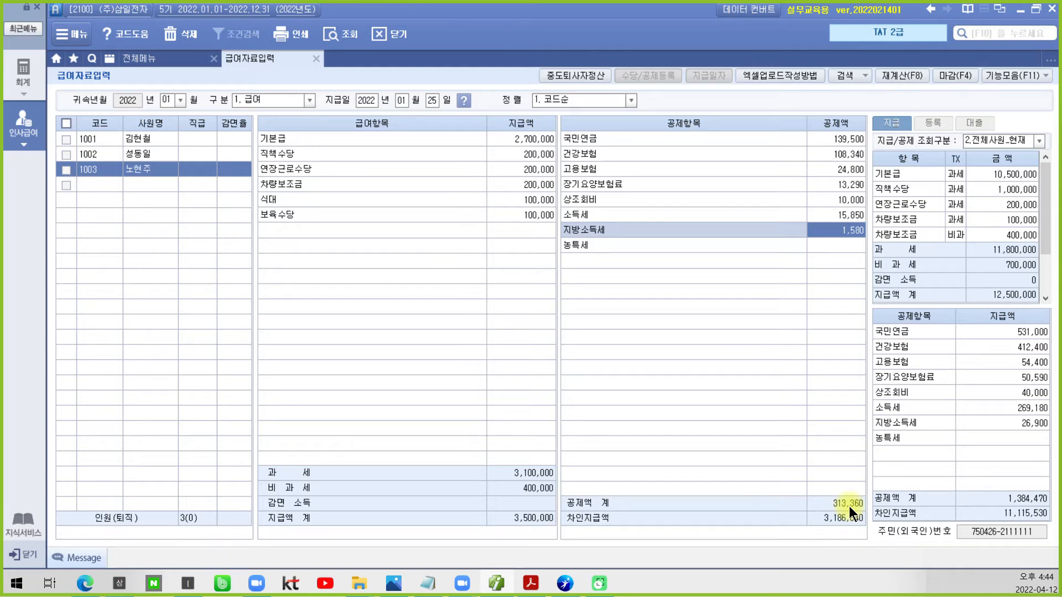
pyautogui.click(146, 140)
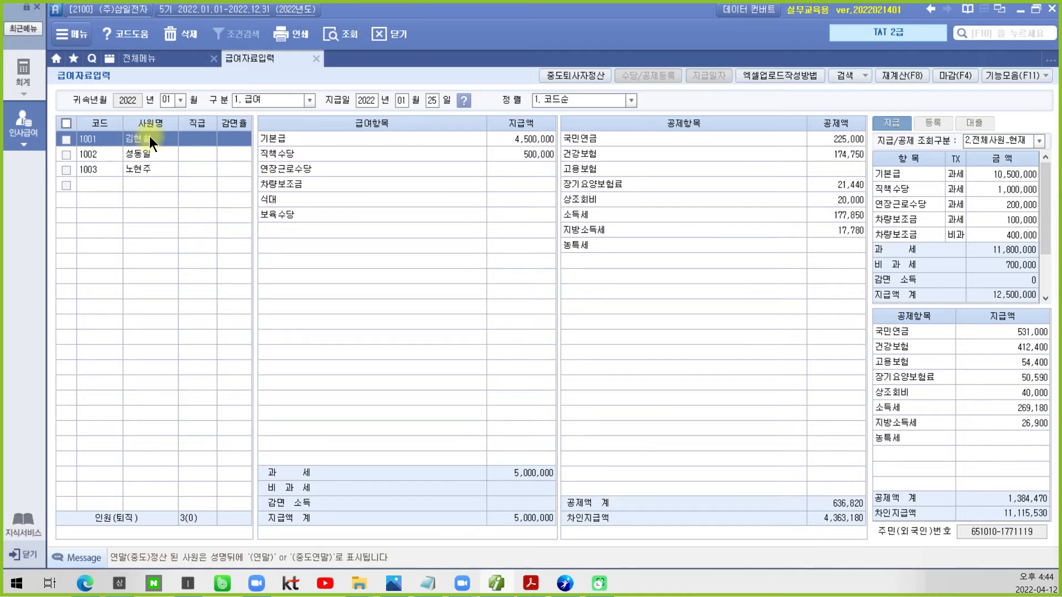
pyautogui.click(844, 167)
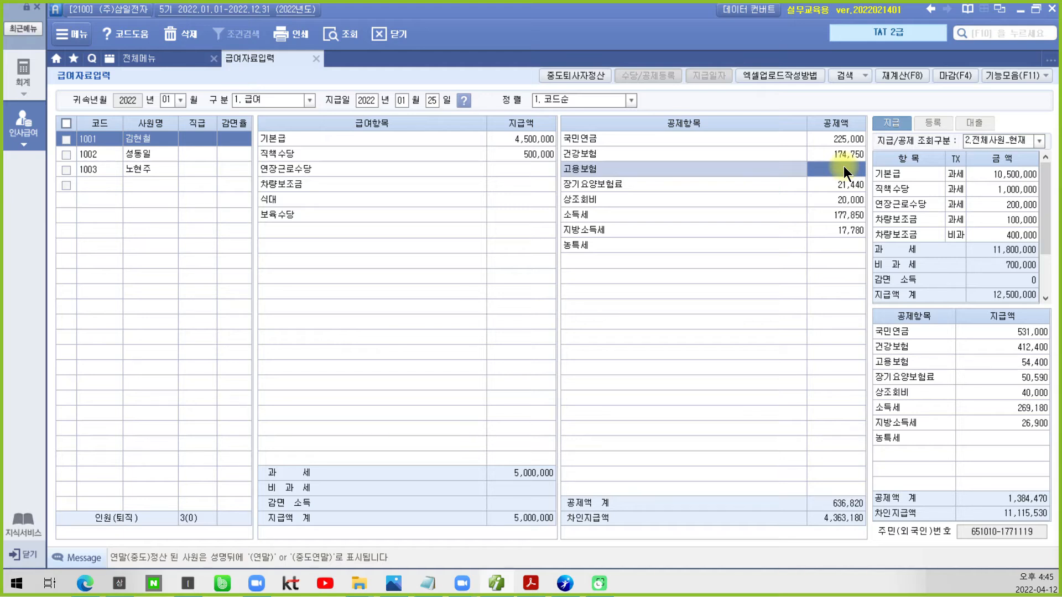
pyautogui.click(838, 215)
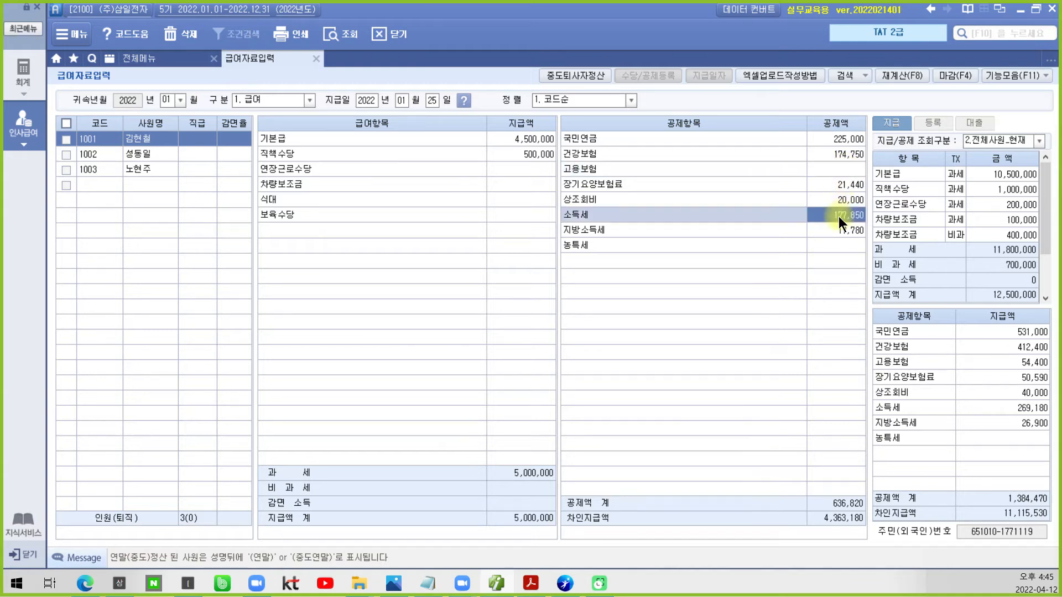
pyautogui.click(840, 233)
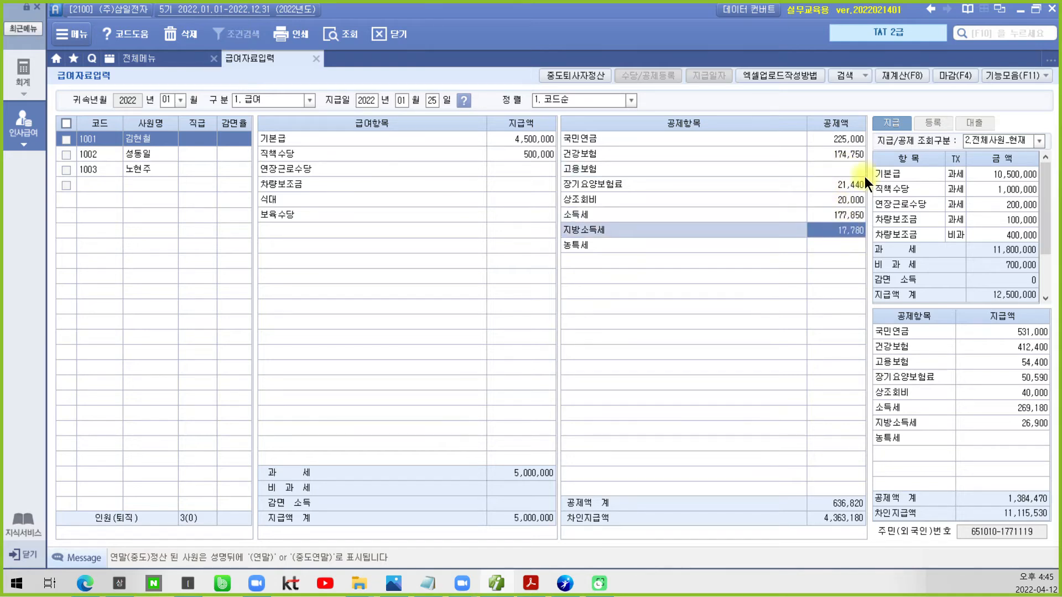
pyautogui.click(840, 217)
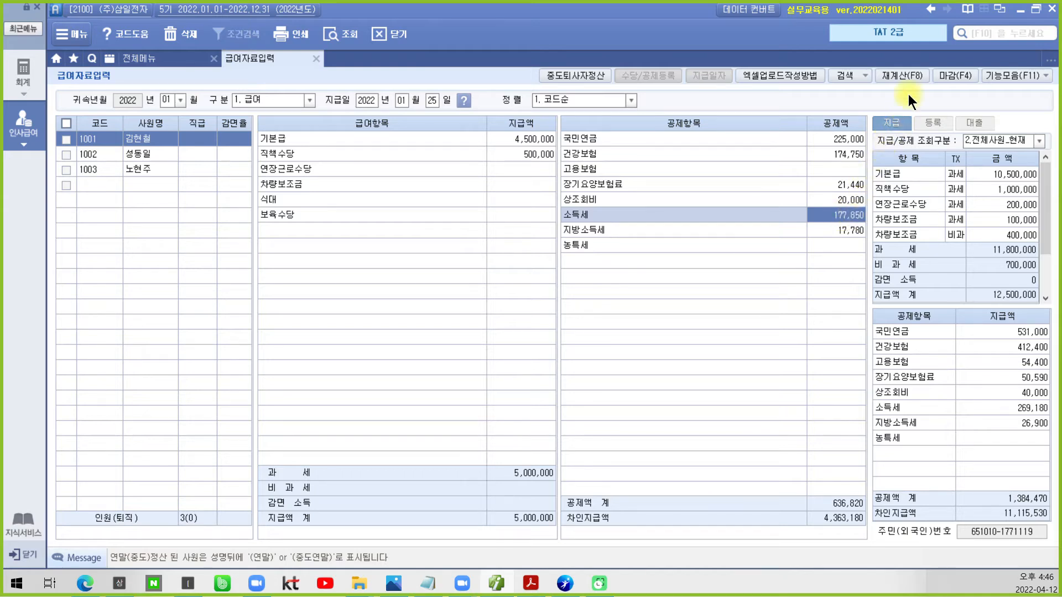
pyautogui.click(1024, 72)
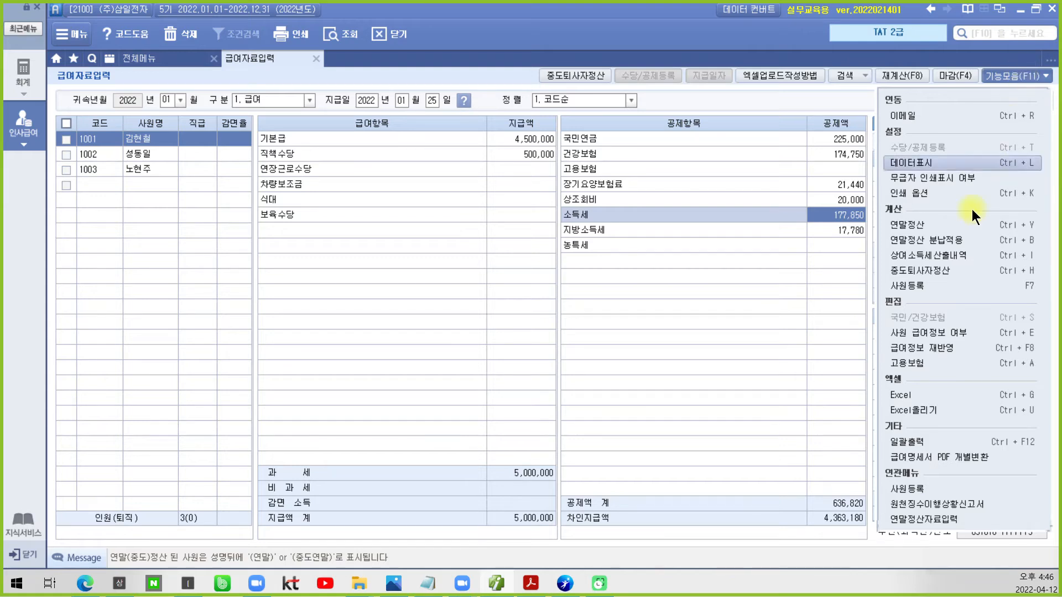
pyautogui.click(809, 227)
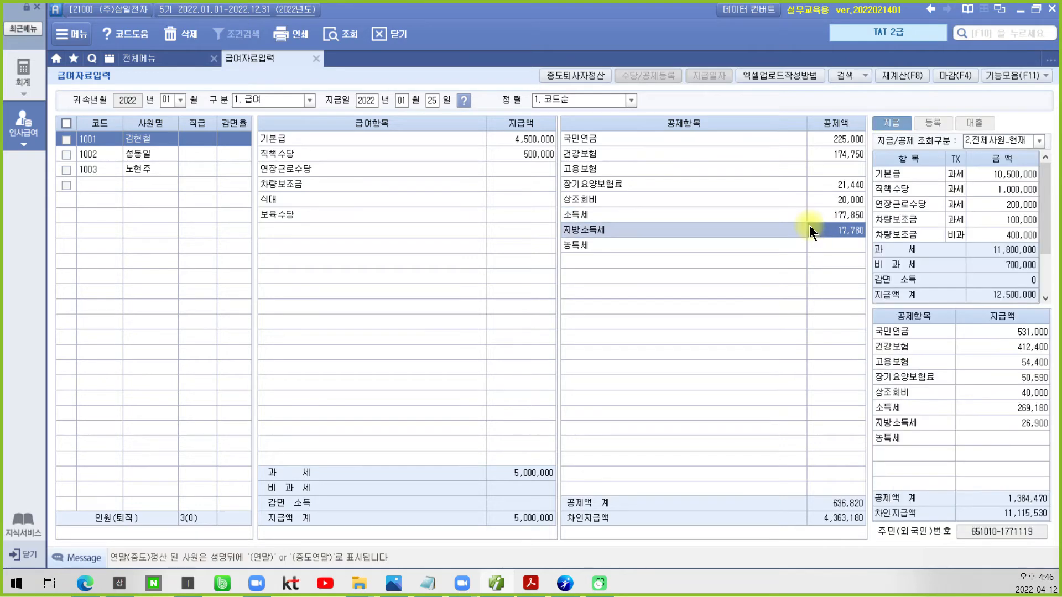
pyautogui.click(821, 214)
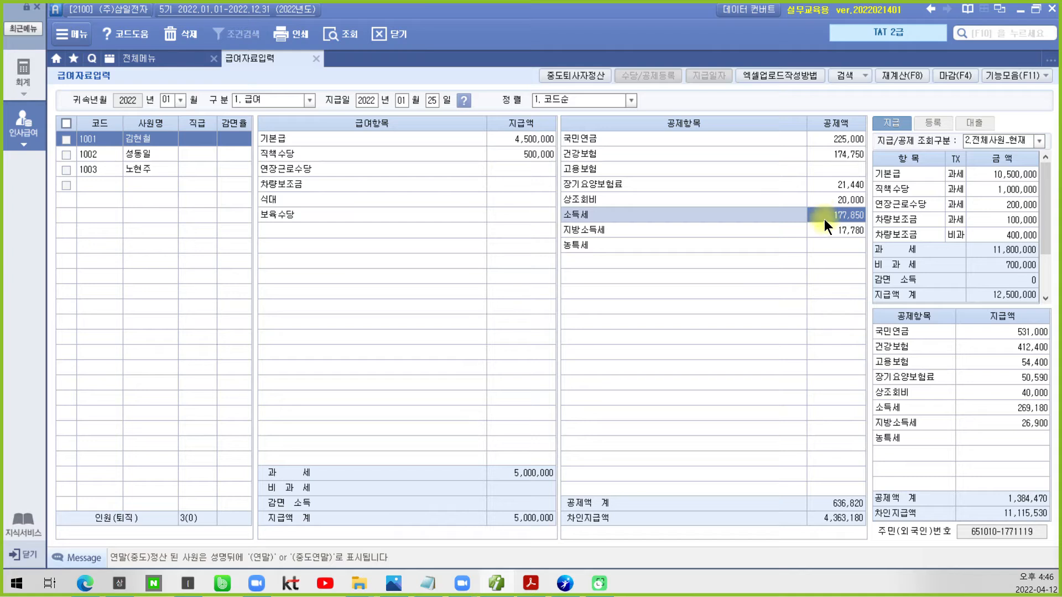
pyautogui.click(826, 228)
pyautogui.click(828, 219)
pyautogui.click(829, 225)
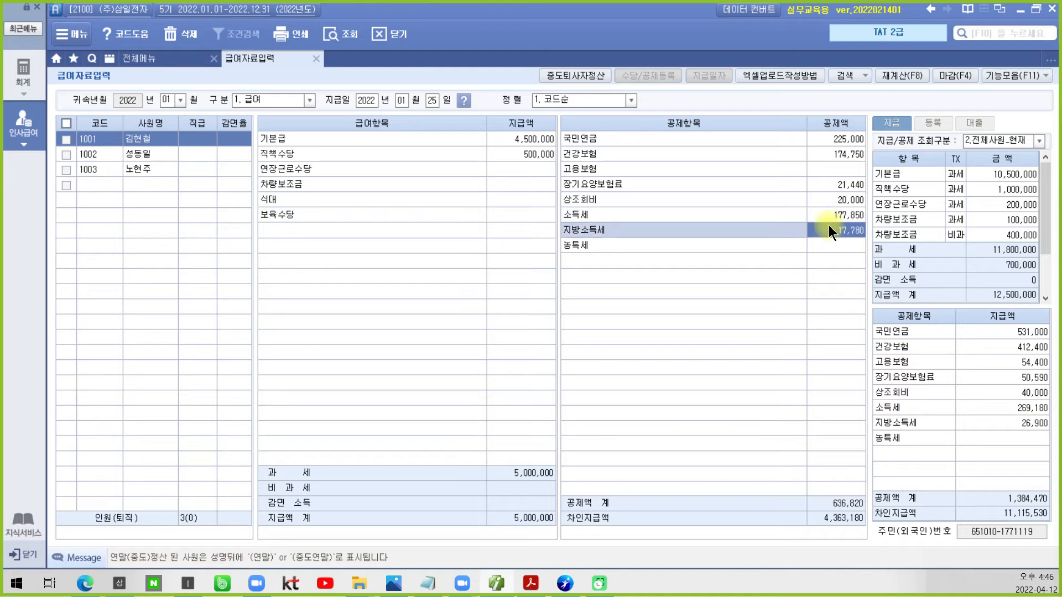
pyautogui.click(831, 217)
pyautogui.click(832, 226)
pyautogui.click(841, 214)
pyautogui.click(839, 226)
pyautogui.click(841, 215)
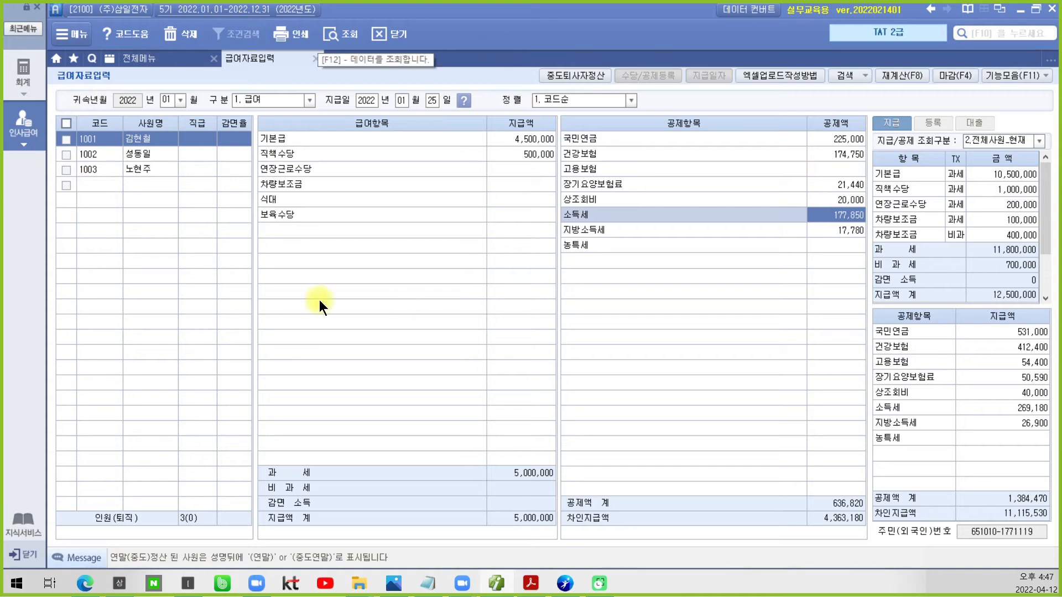
# - Switch the payroll entry to month 02 of 2022 with 급여 as the pay type
pyautogui.click(181, 99)
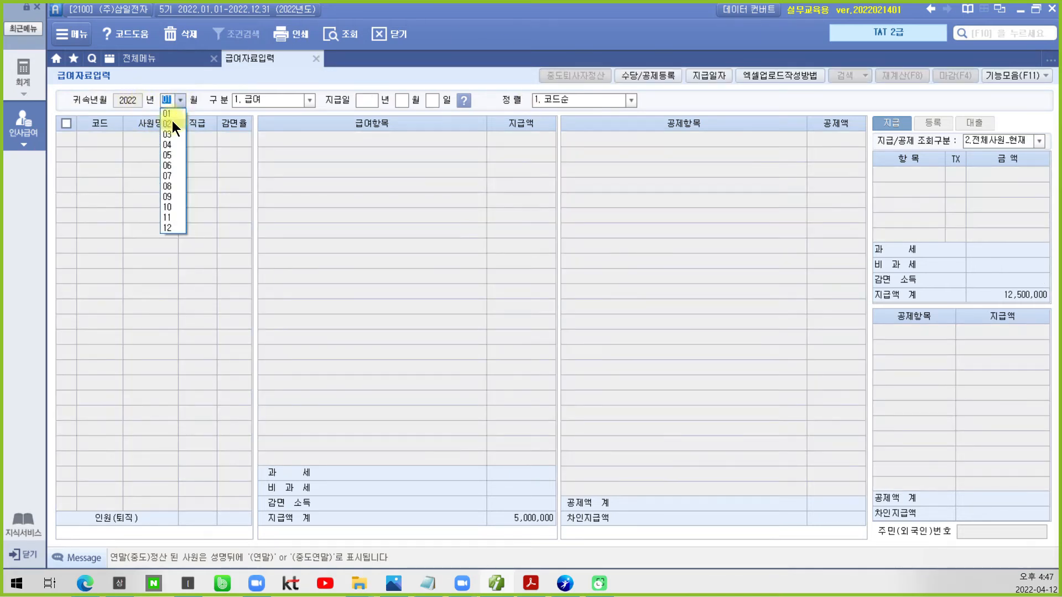
pyautogui.click(172, 123)
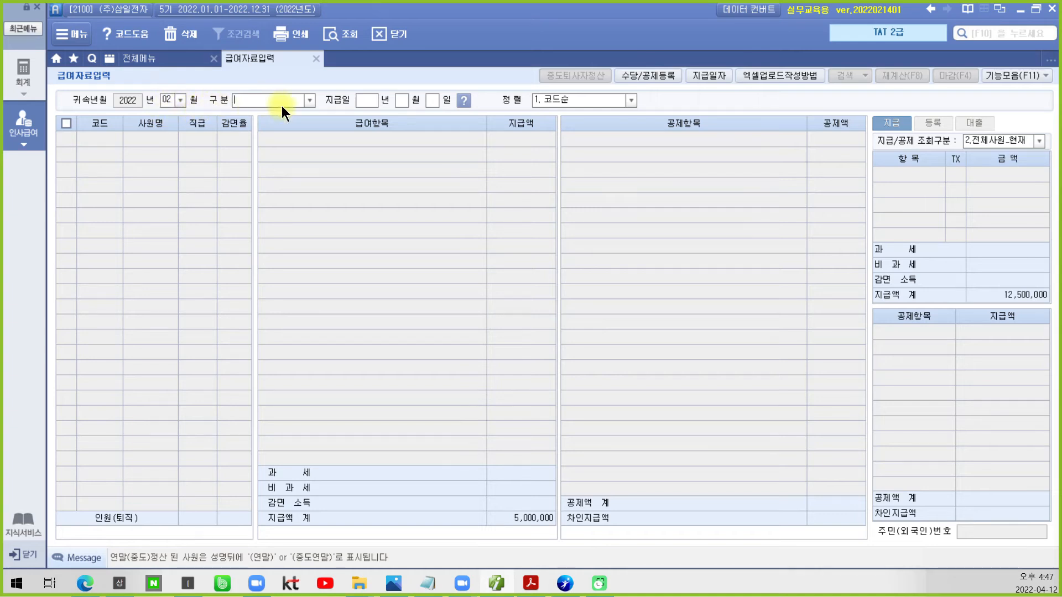
pyautogui.click(307, 99)
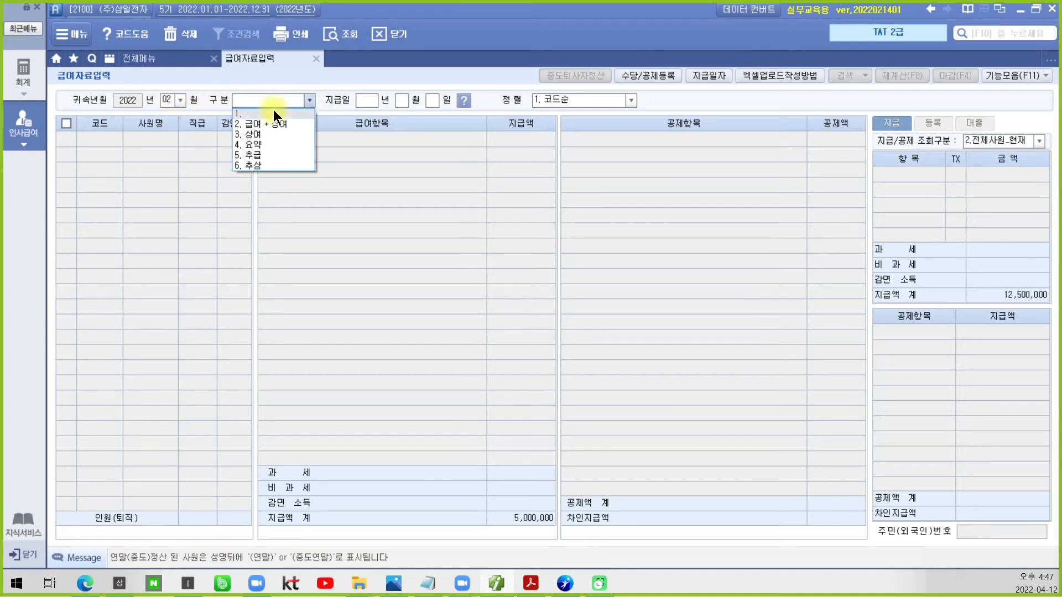
pyautogui.click(271, 115)
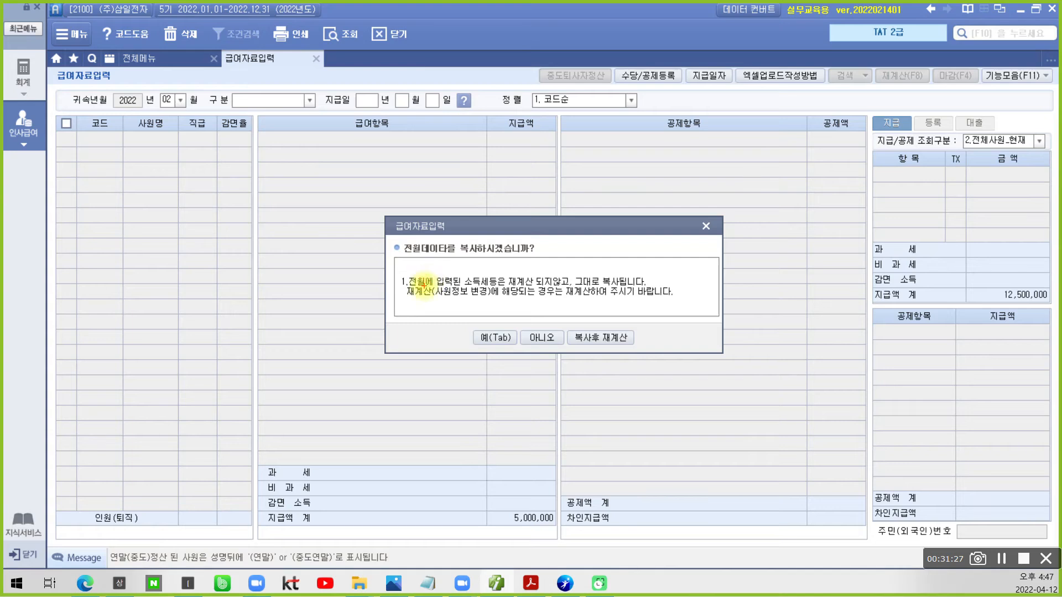
pyautogui.moveTo(501, 273)
pyautogui.mouseDown()
pyautogui.moveTo(403, 178)
pyautogui.moveTo(489, 306)
pyautogui.mouseUp()
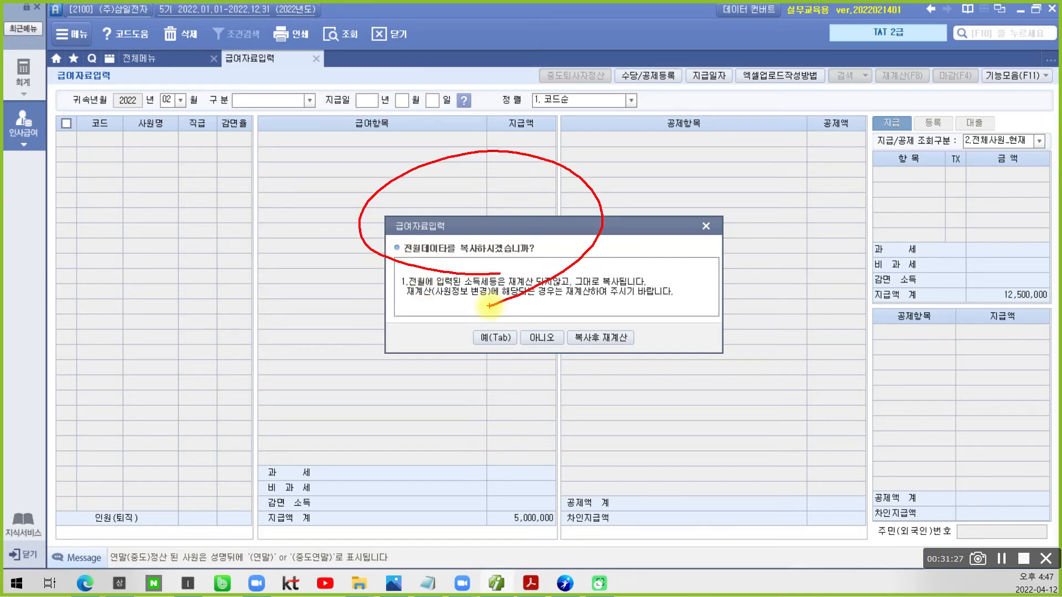
pyautogui.moveTo(567, 354)
pyautogui.mouseDown()
pyautogui.moveTo(629, 308)
pyautogui.moveTo(575, 325)
pyautogui.moveTo(581, 365)
pyautogui.mouseUp()
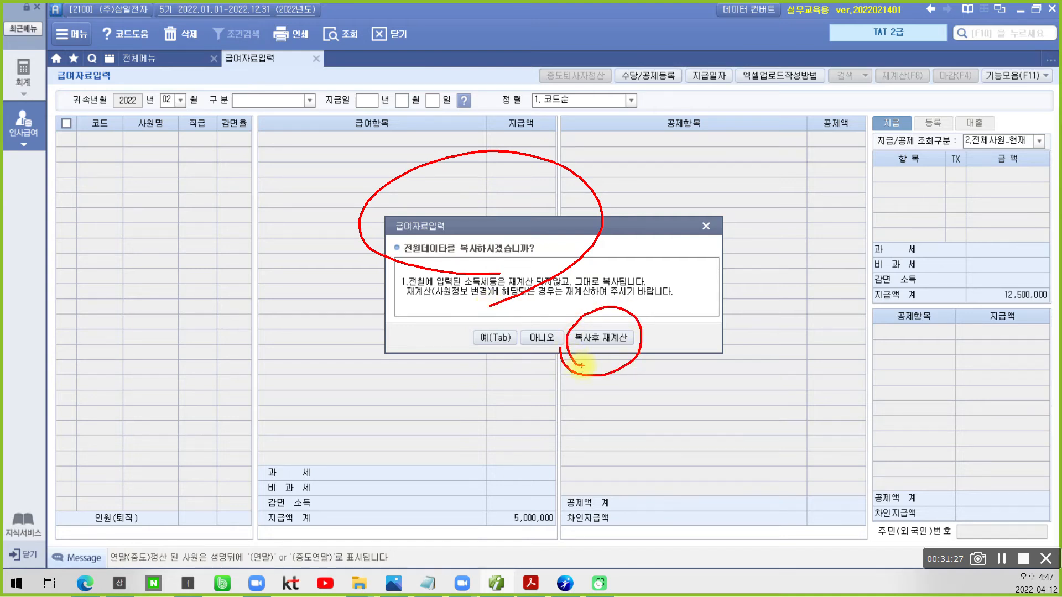
pyautogui.press('Escape')
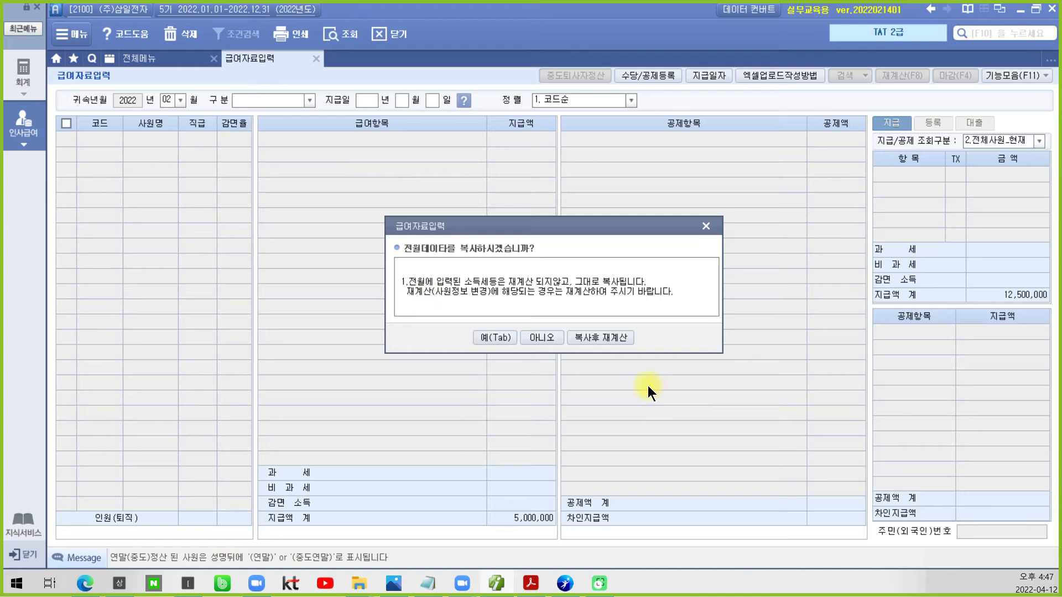
# - Copy the previous month's data into February with 복사후 재계산, recalculating every item for 전체사원
pyautogui.click(575, 335)
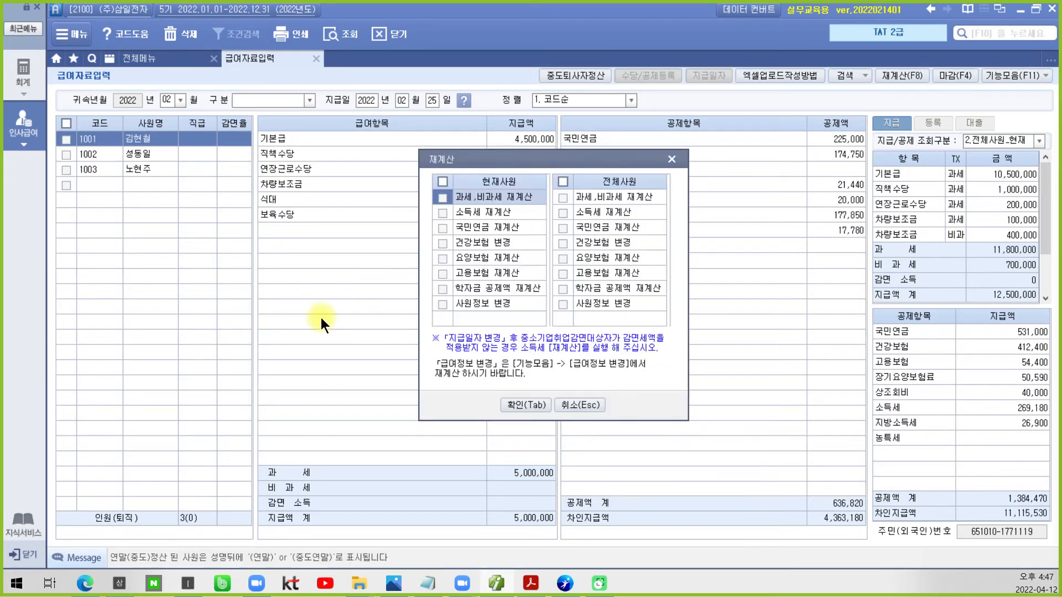
pyautogui.click(560, 181)
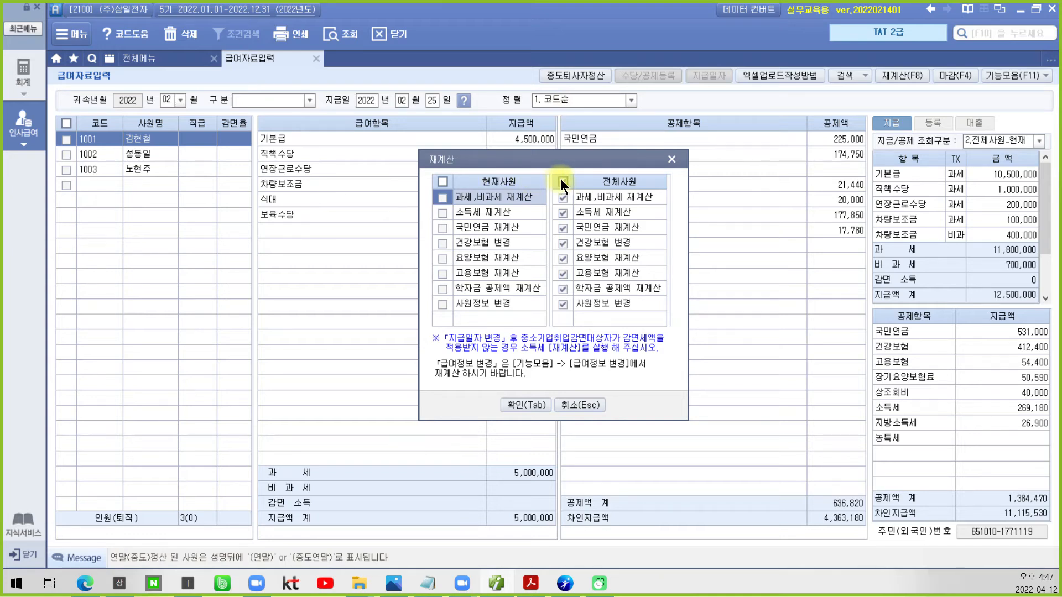
pyautogui.click(525, 406)
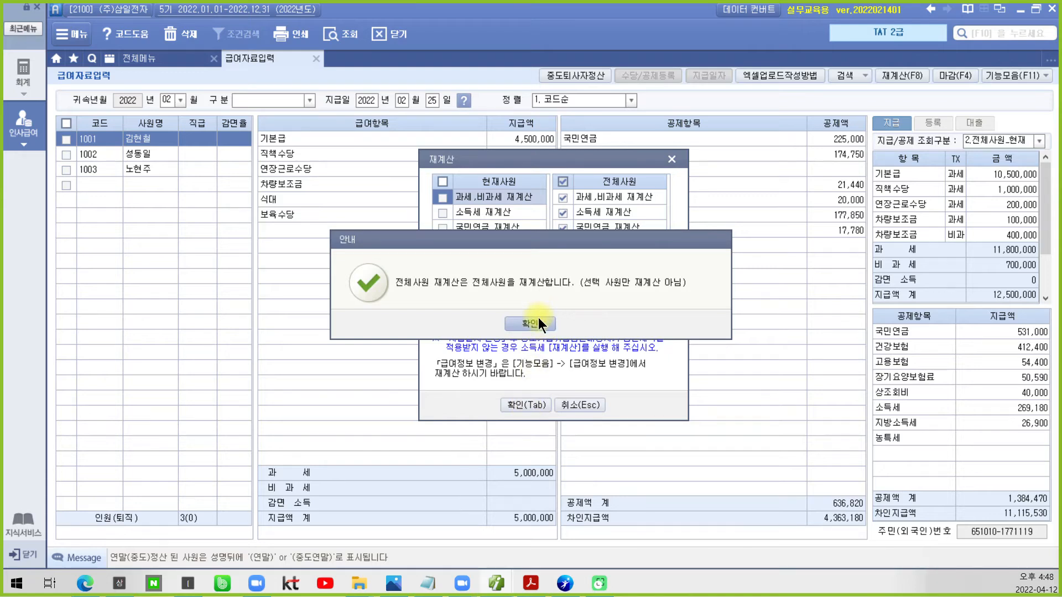
pyautogui.click(538, 323)
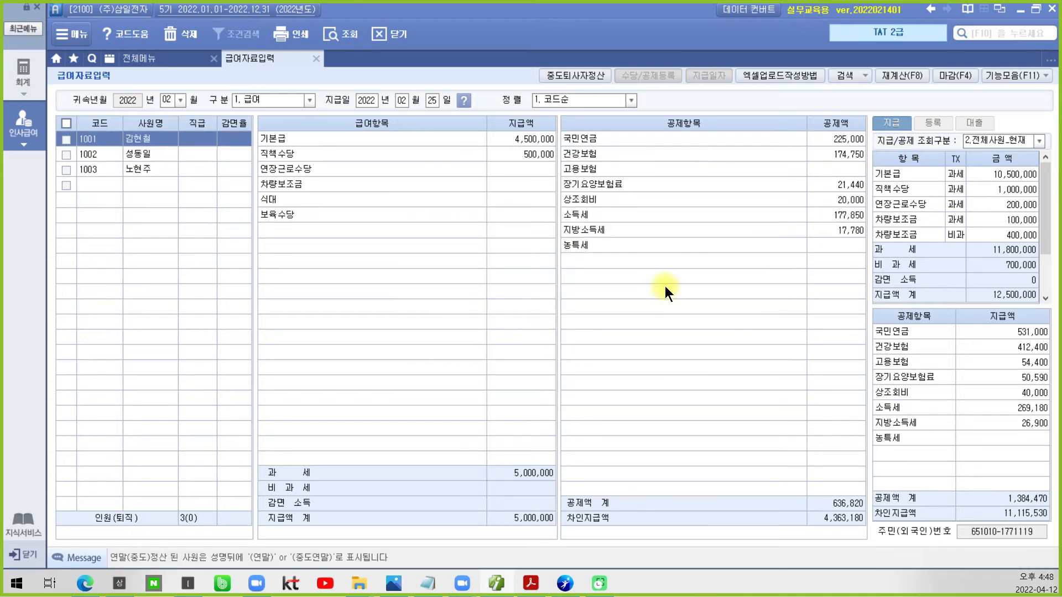
# - Switch the 급여 entry to month 03 and copy the previous month's data with 복사후 재계산, recalculating every item for 전체사원
pyautogui.click(178, 98)
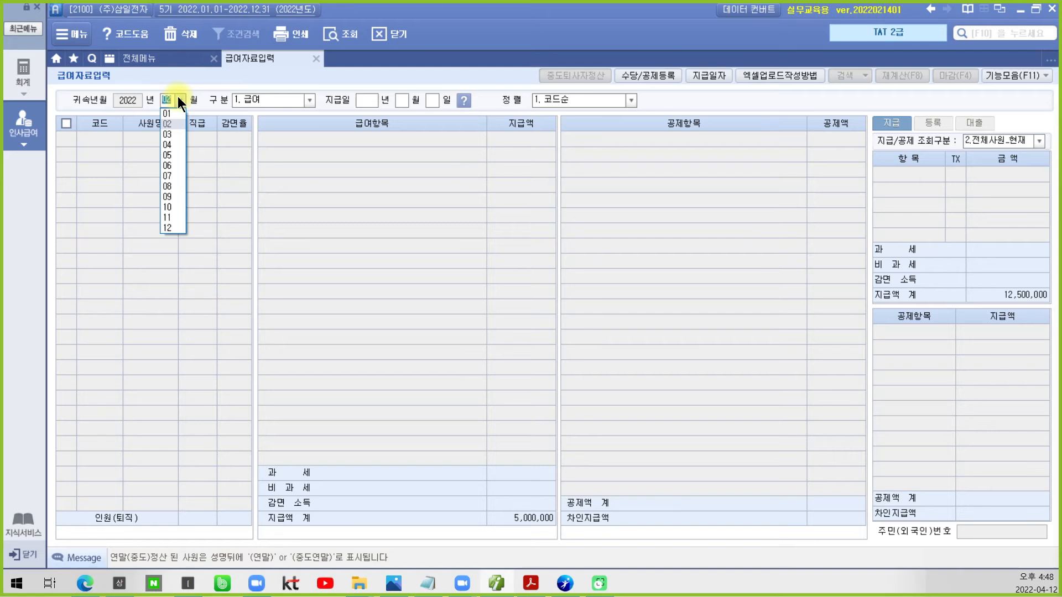
pyautogui.click(170, 132)
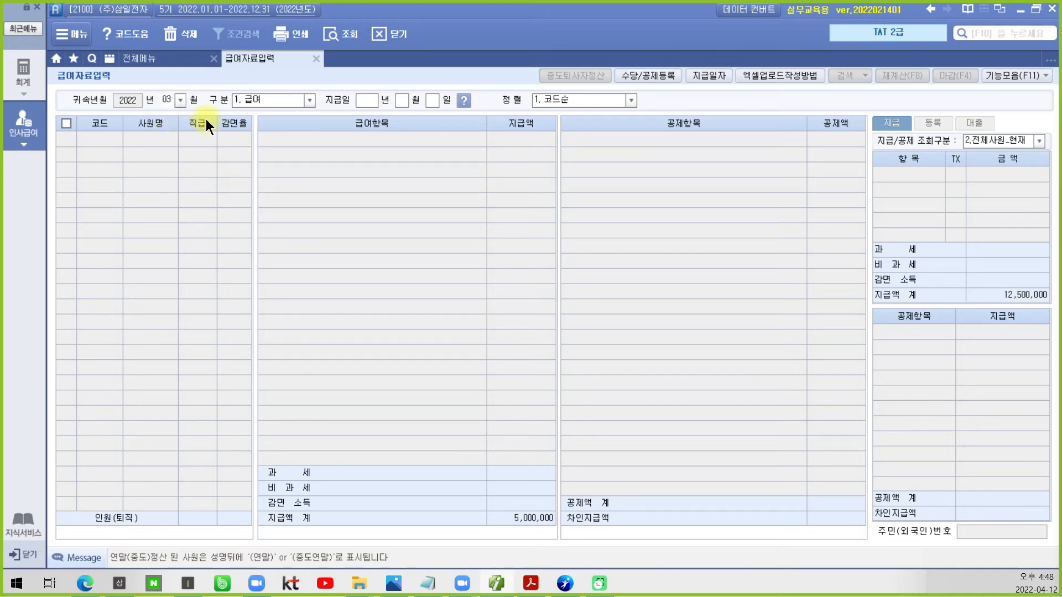
pyautogui.click(309, 99)
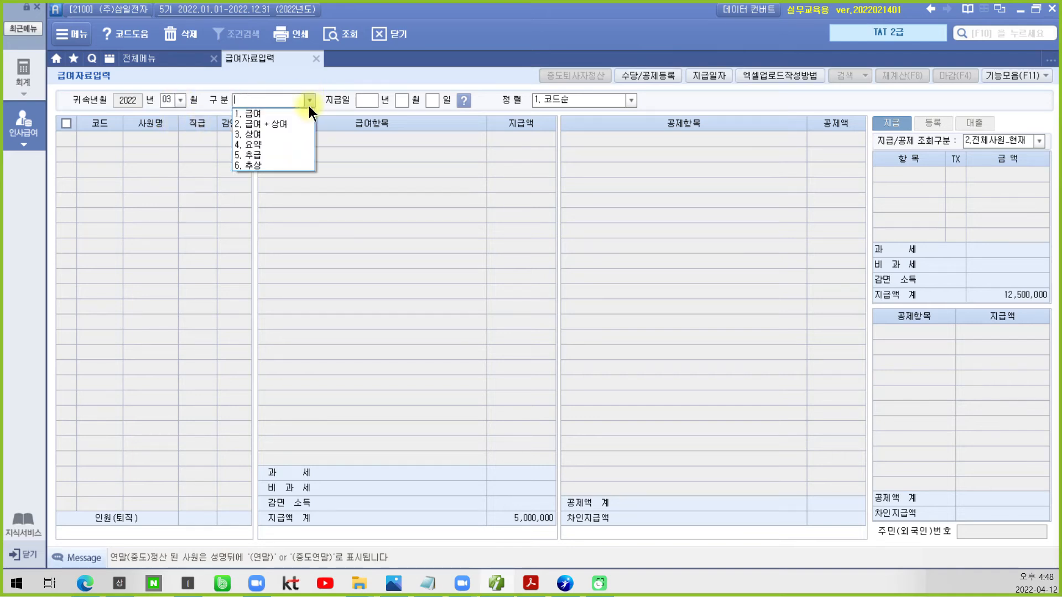
pyautogui.click(265, 109)
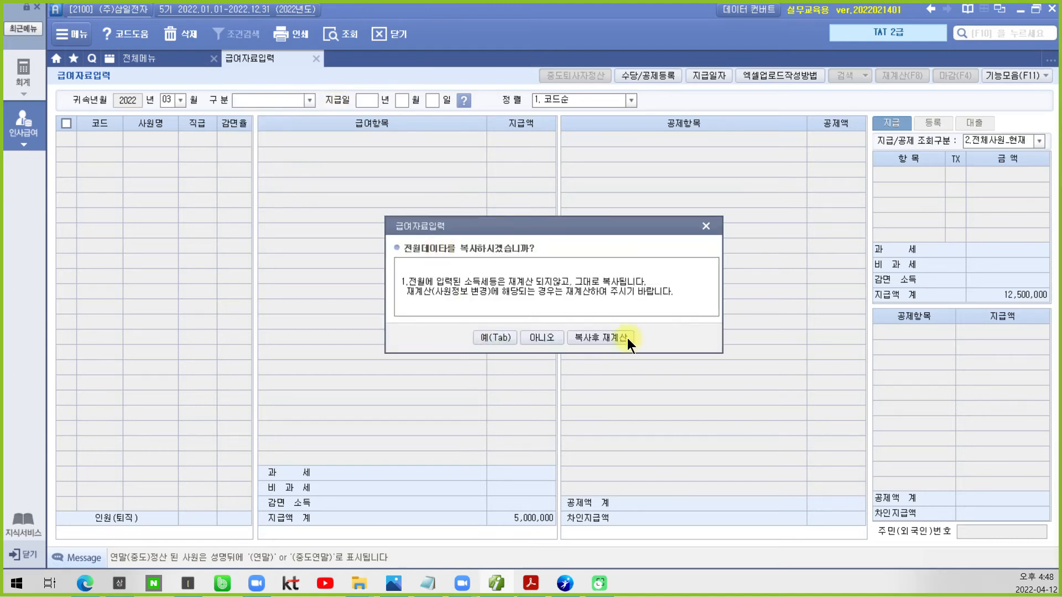
pyautogui.click(625, 337)
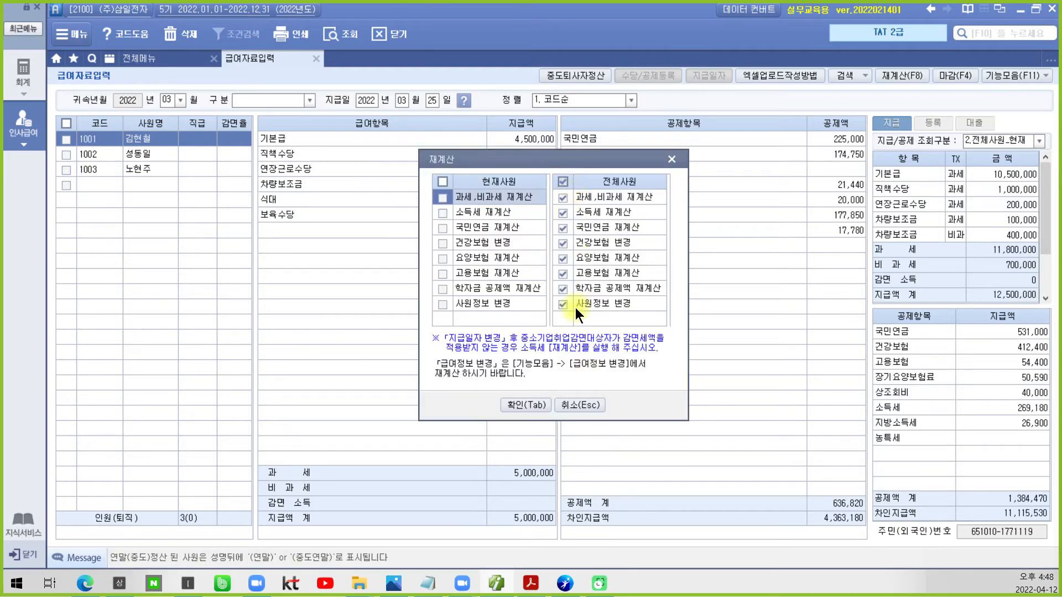
pyautogui.click(506, 404)
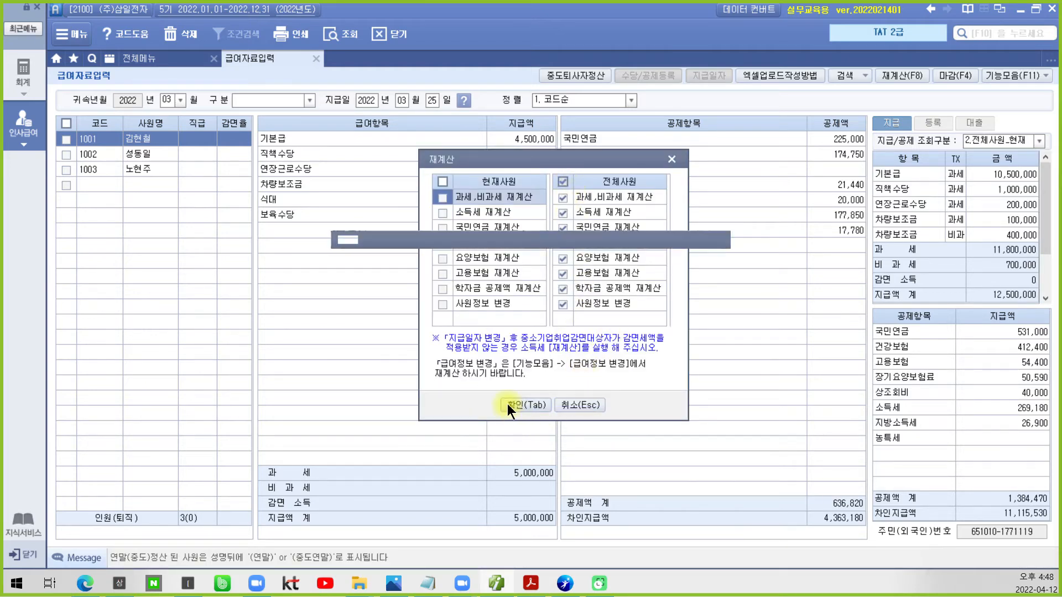
pyautogui.click(518, 323)
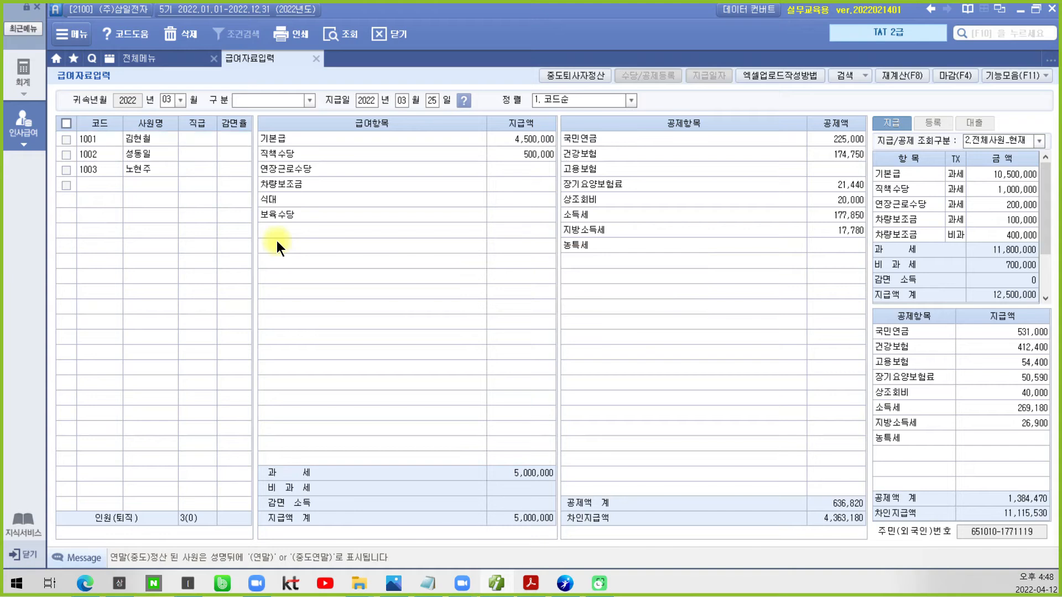
# - Create the month 04 급여 data by copying the previous month with 복사후 재계산, recalculating all items for 전체사원
pyautogui.click(178, 99)
pyautogui.click(173, 143)
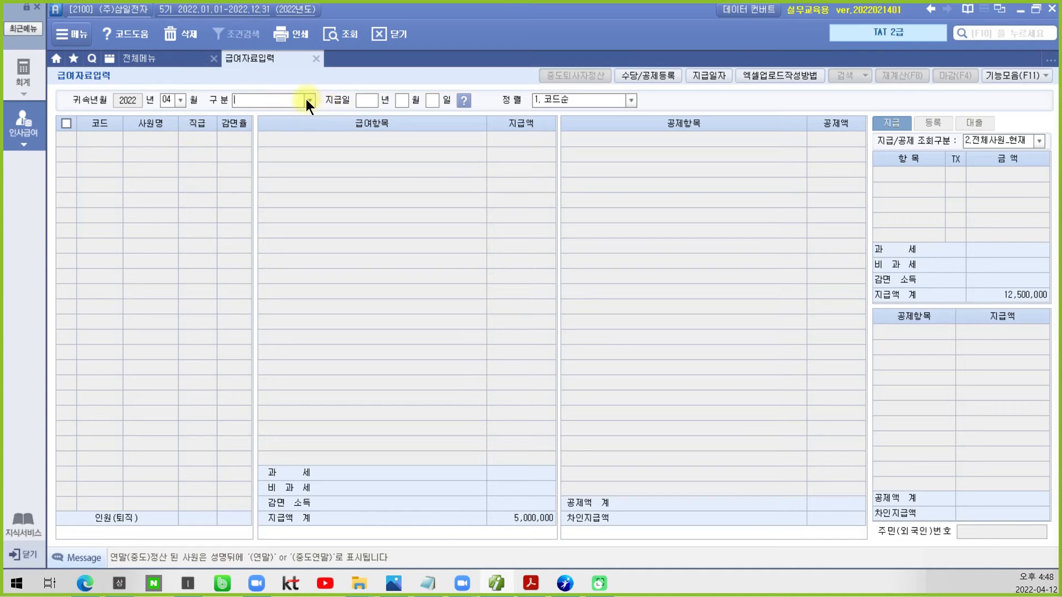
pyautogui.click(308, 100)
pyautogui.click(295, 117)
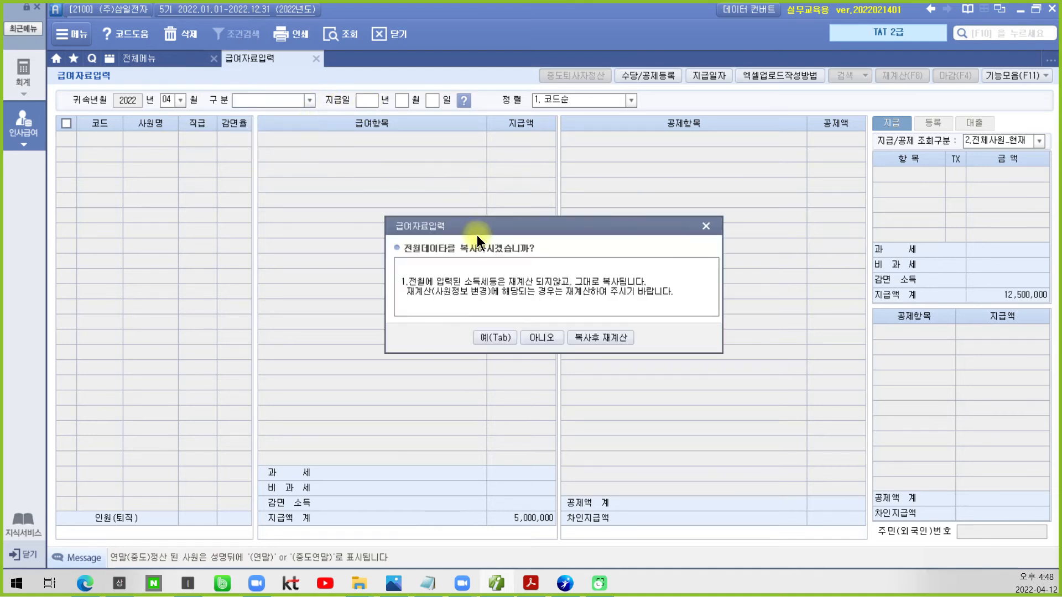
pyautogui.click(585, 335)
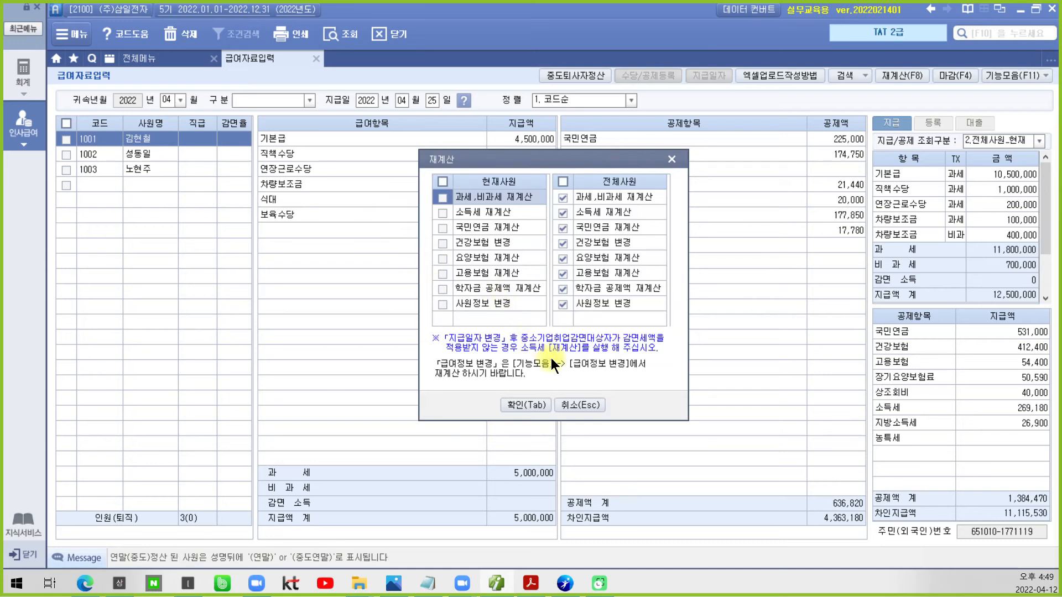
pyautogui.click(531, 404)
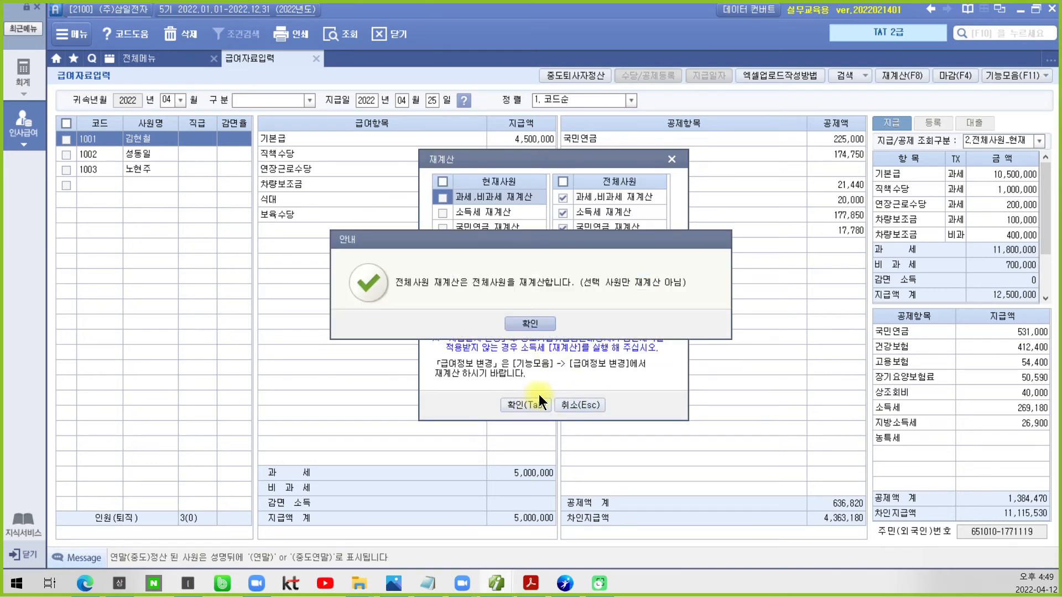
pyautogui.click(523, 322)
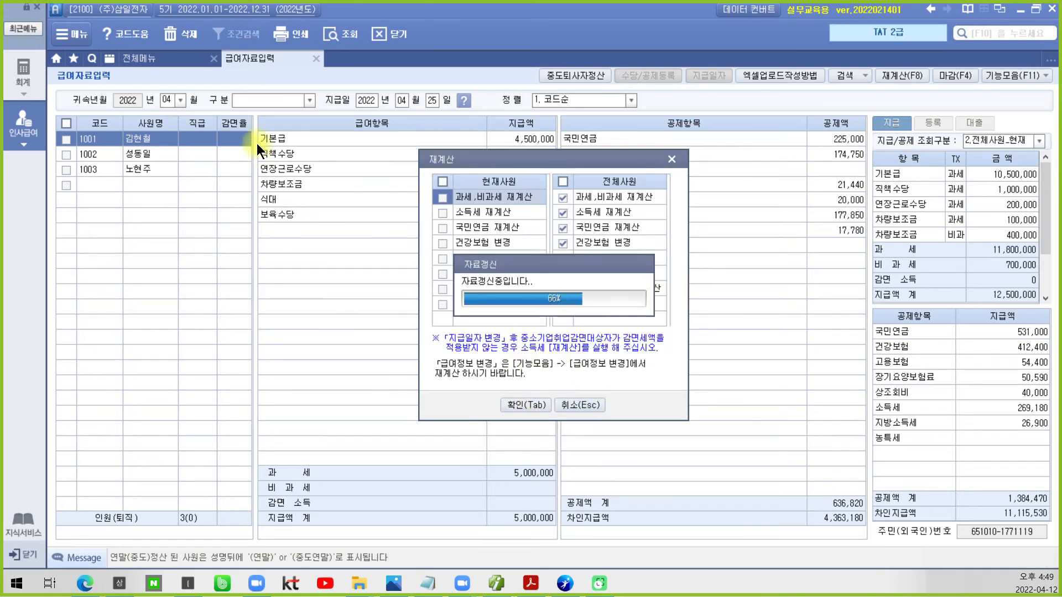
# - Create the month 05 급여 data by copying the previous month with 복사후 재계산, recalculating all items for 전체사원
pyautogui.click(181, 99)
pyautogui.click(171, 155)
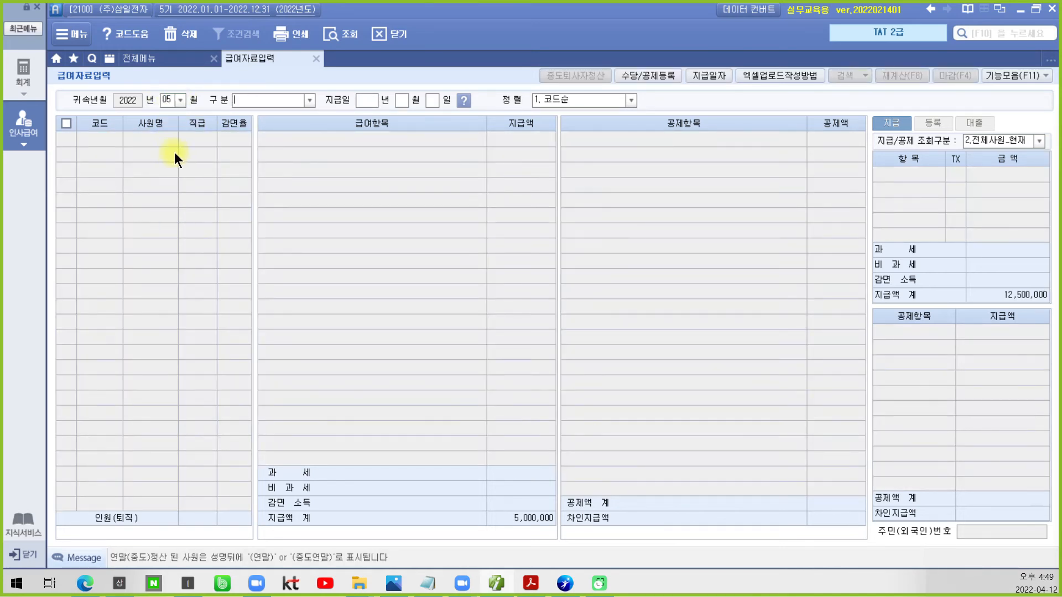
pyautogui.click(303, 98)
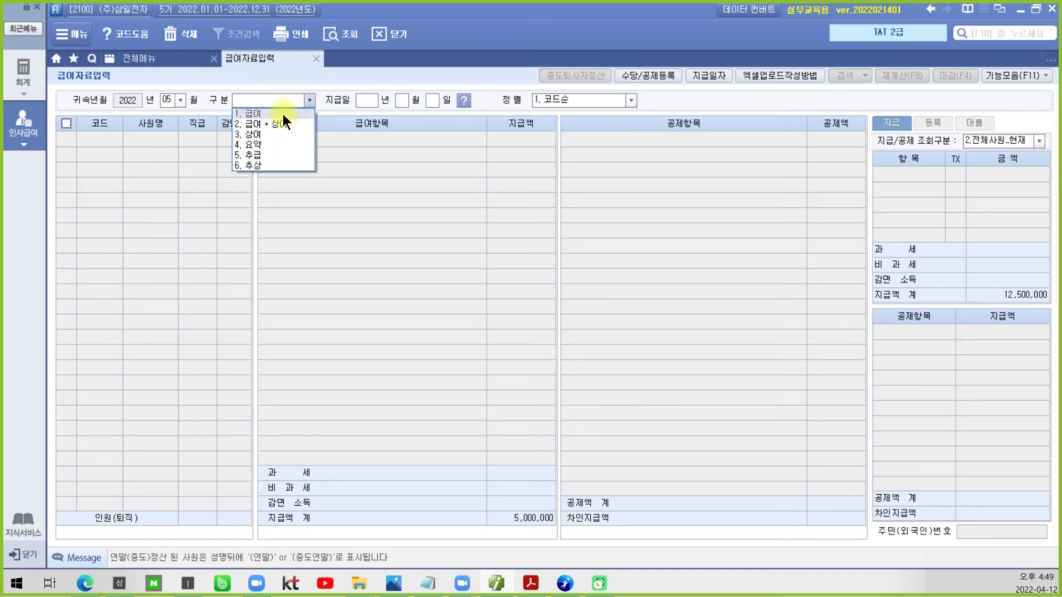
pyautogui.click(283, 114)
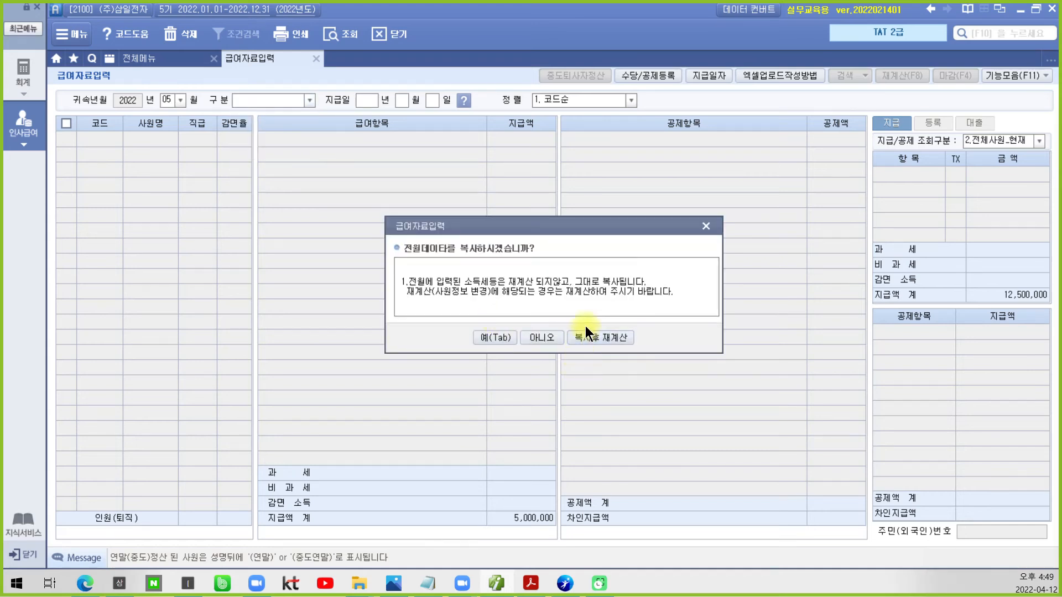
pyautogui.click(584, 338)
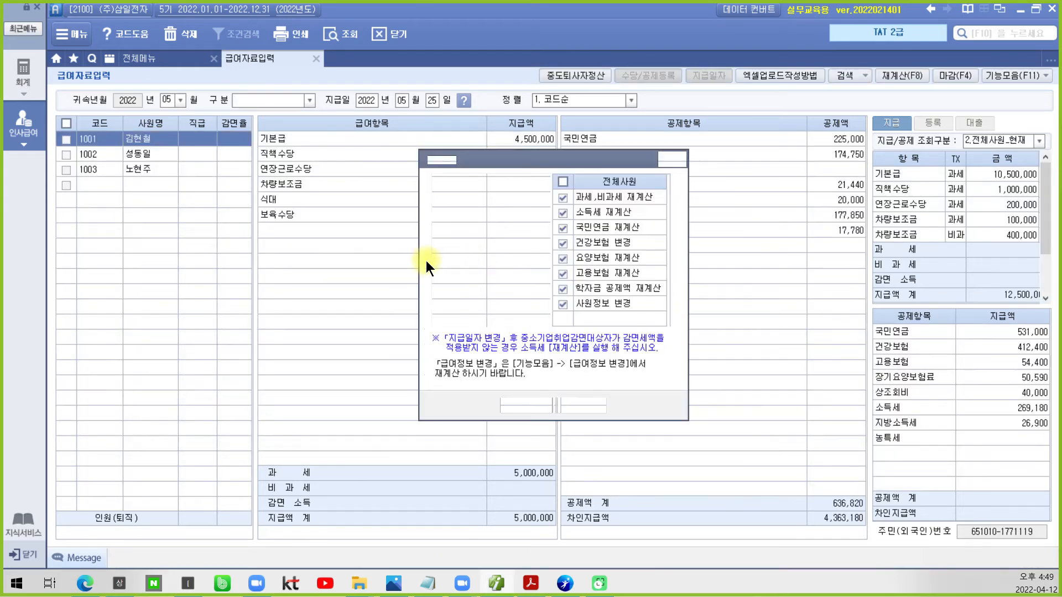
pyautogui.click(514, 404)
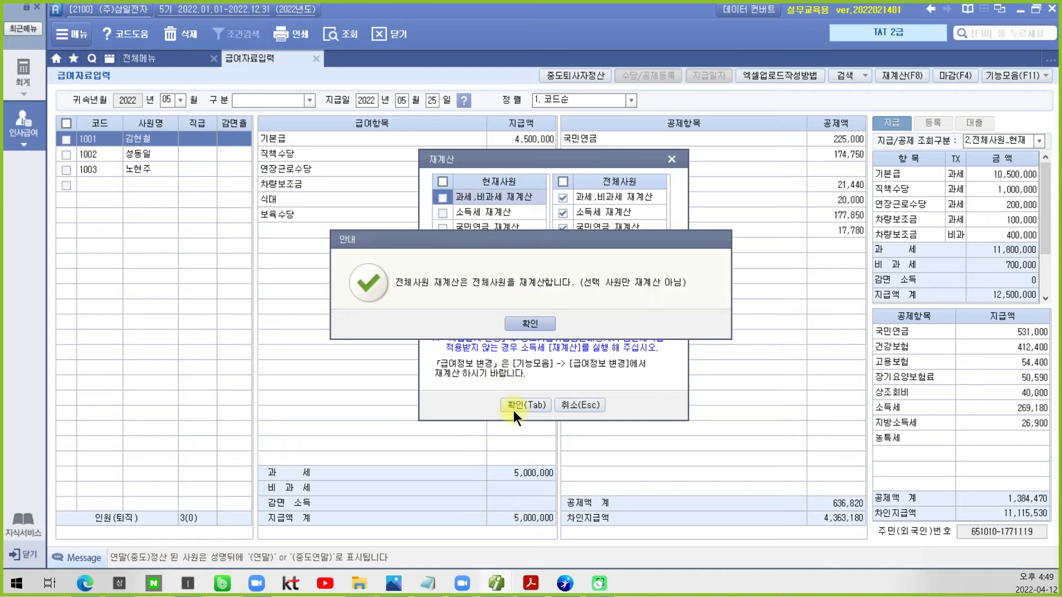
pyautogui.click(529, 324)
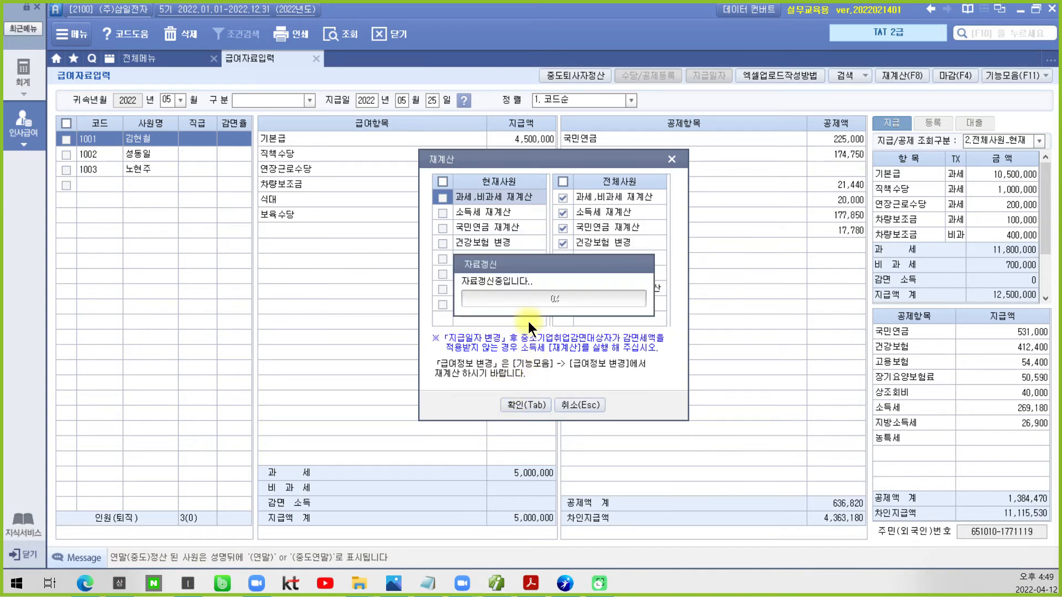
# - Create the month 06 급여 data by copying the previous month with 복사후 재계산, recalculating all items for 전체사원
pyautogui.click(178, 98)
pyautogui.click(169, 164)
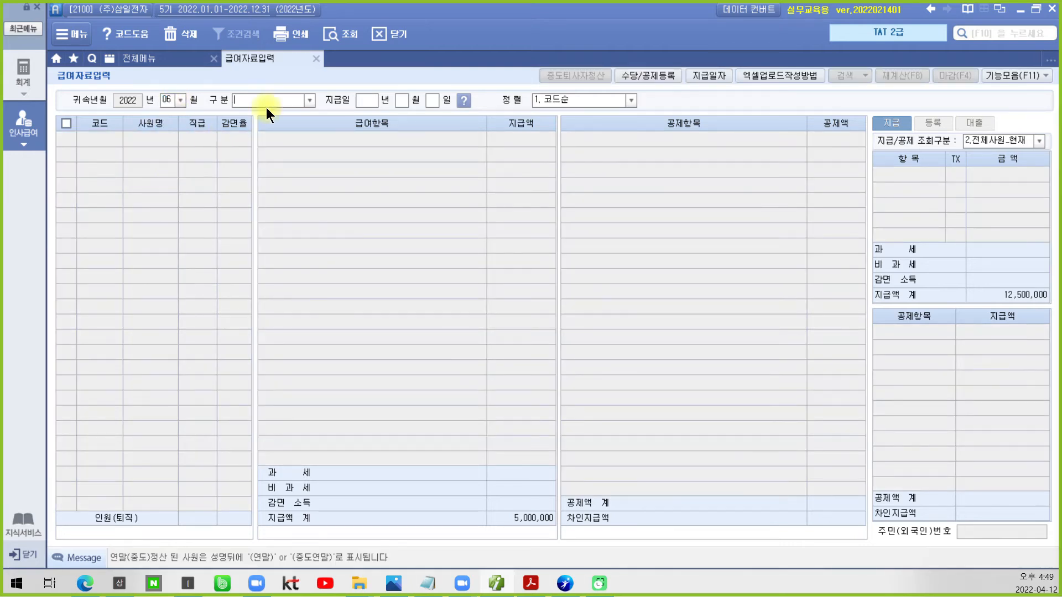
pyautogui.click(309, 100)
pyautogui.click(286, 114)
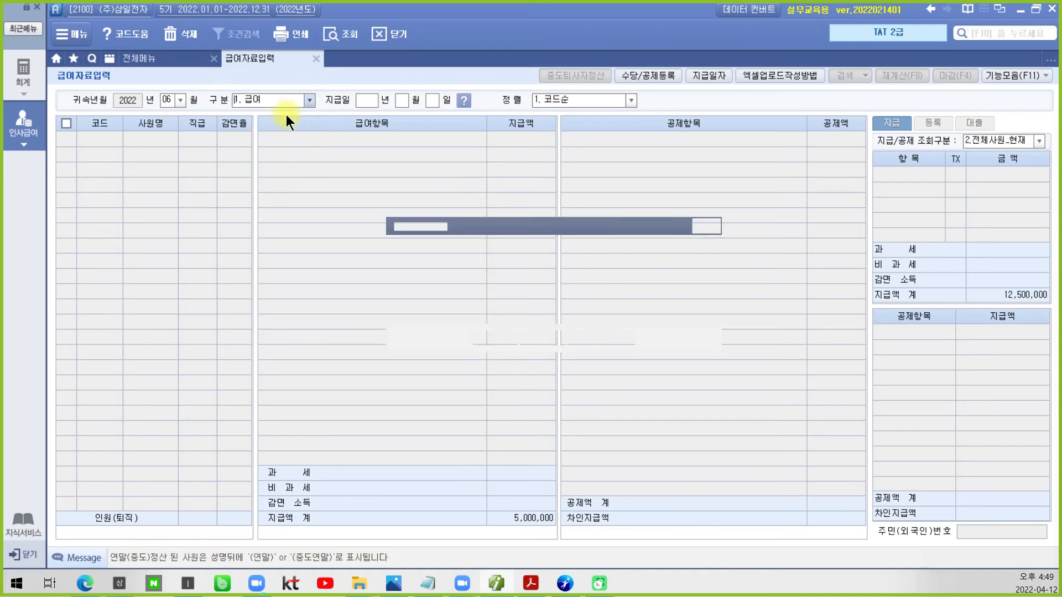
pyautogui.click(586, 338)
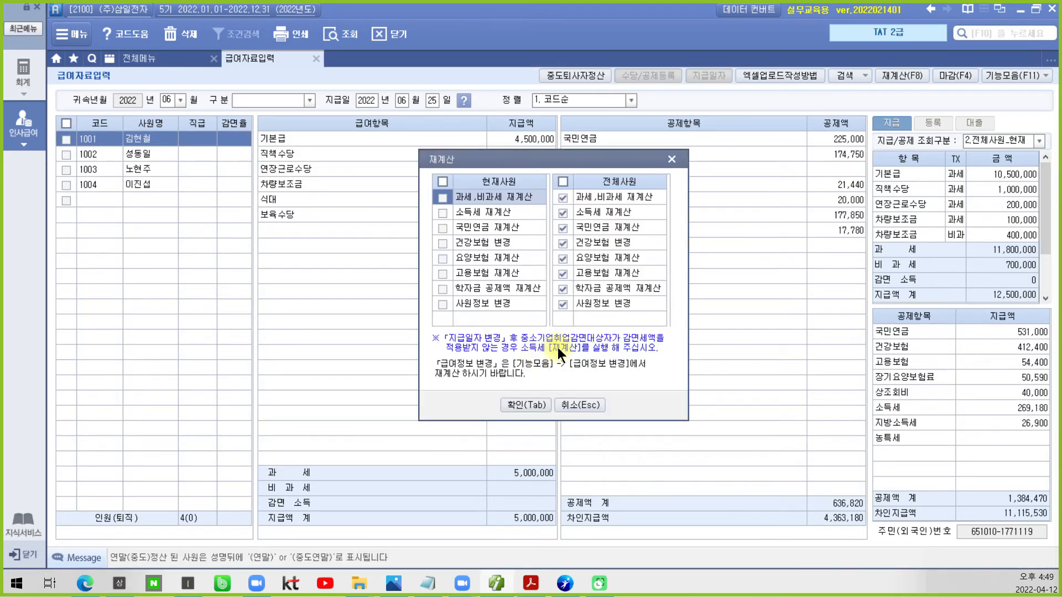
pyautogui.click(528, 408)
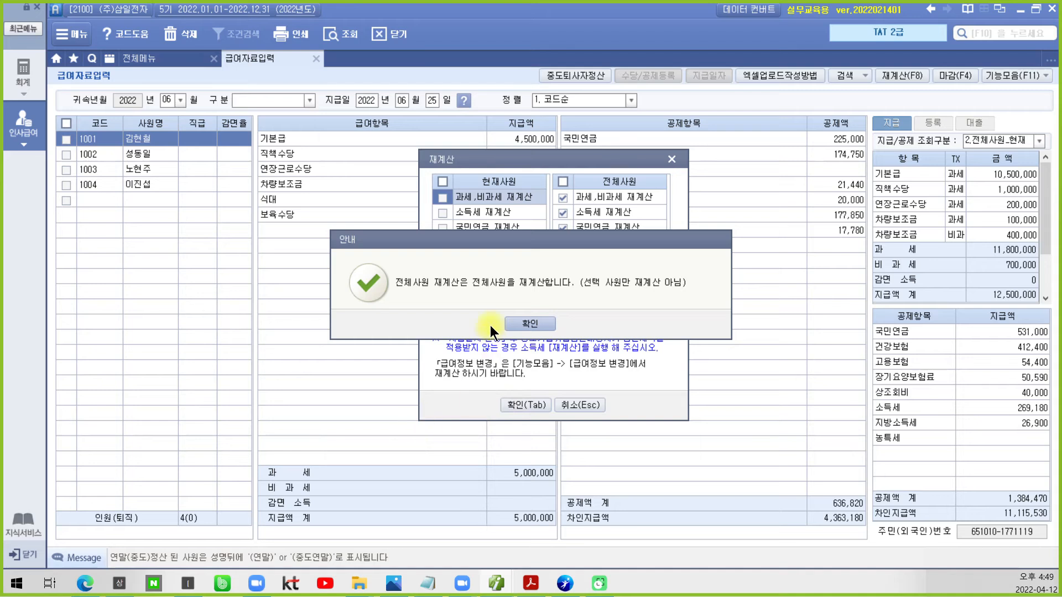
pyautogui.click(509, 324)
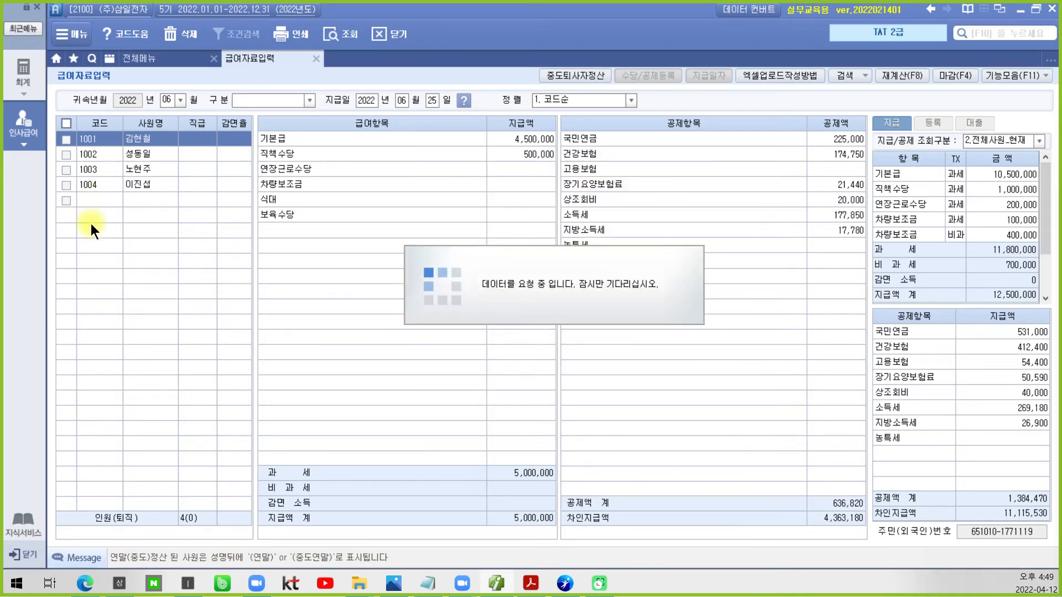
# - For the fourth employee in June, set 기본급 to 1,950,000 and 직책수당 to 50,000
pyautogui.click(135, 151)
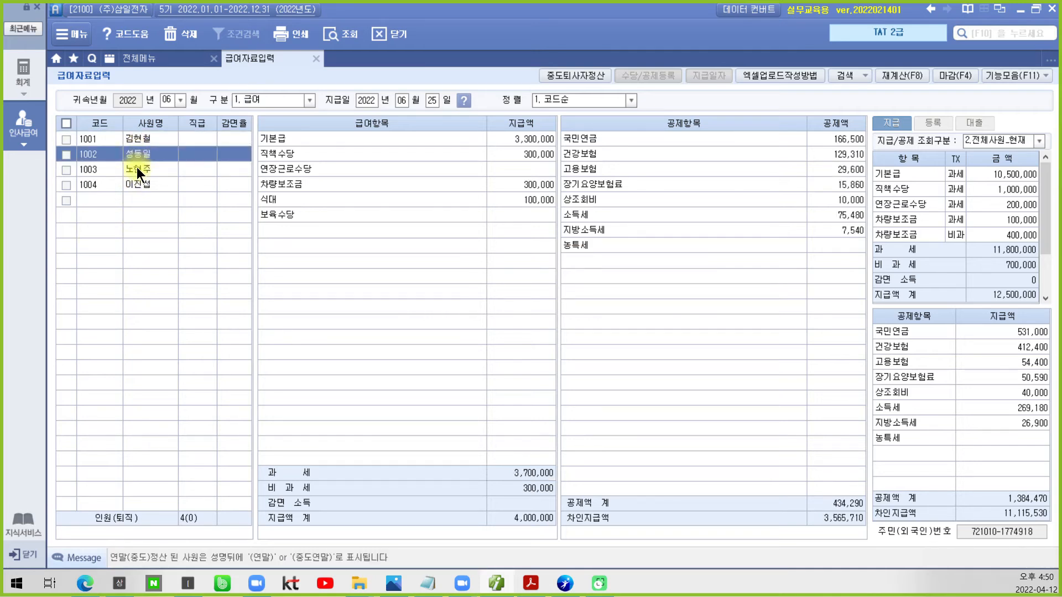
pyautogui.click(137, 169)
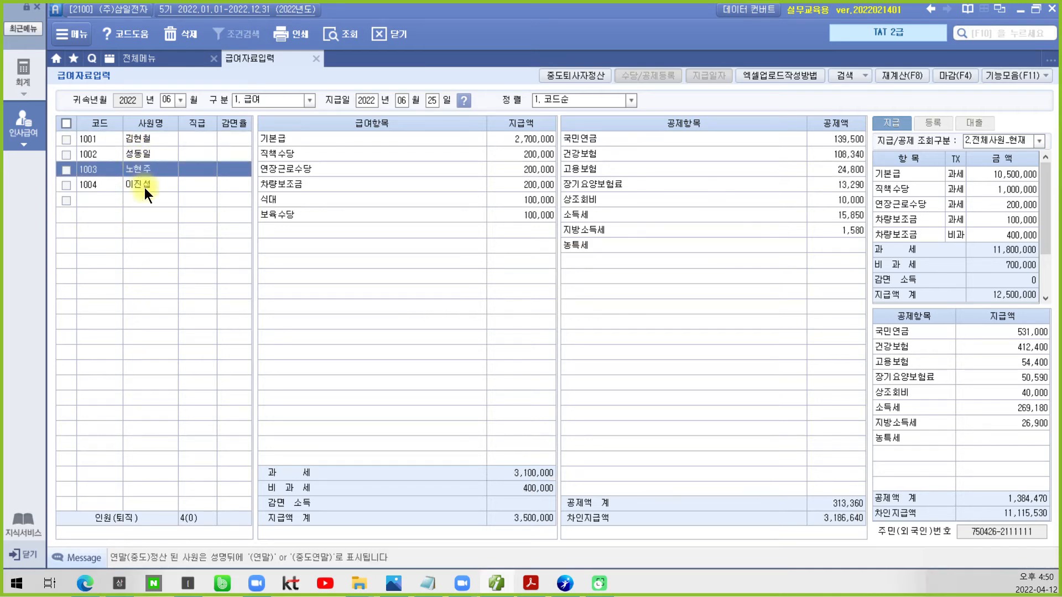
pyautogui.click(144, 188)
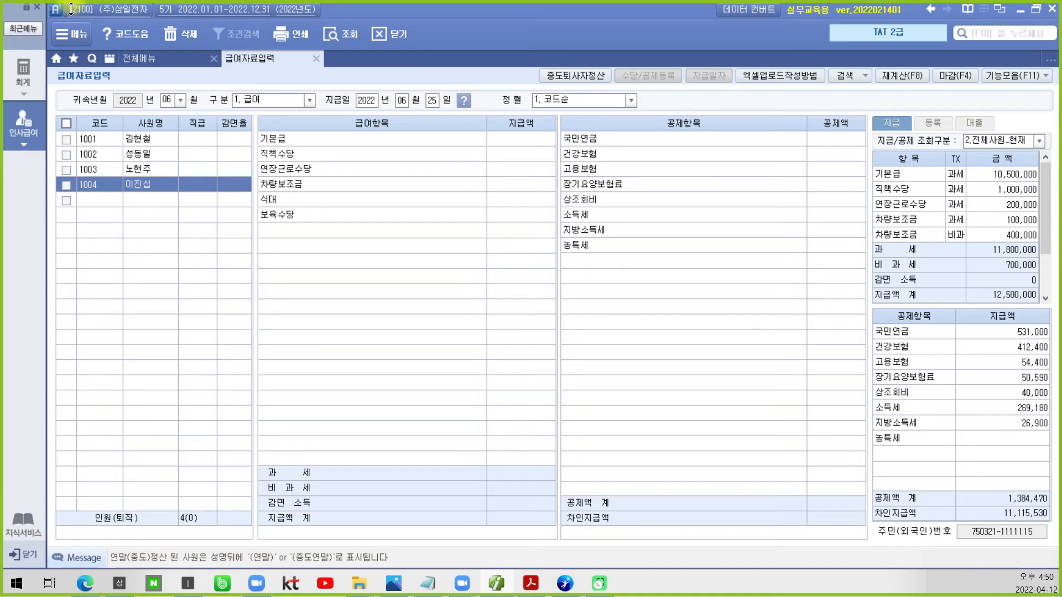
pyautogui.click(519, 140)
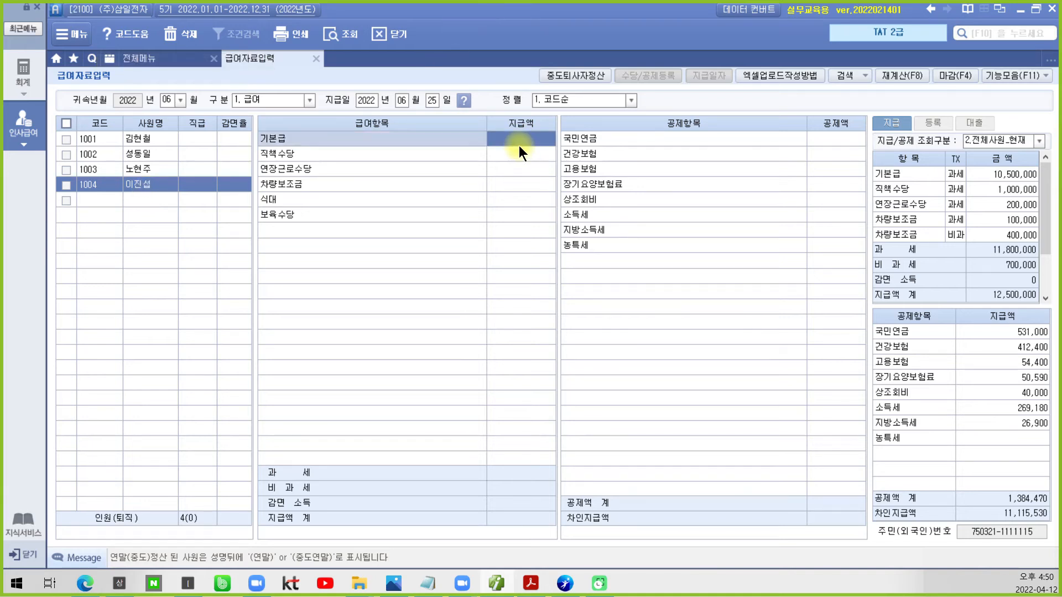
pyautogui.write('1950000')
pyautogui.press('Return')
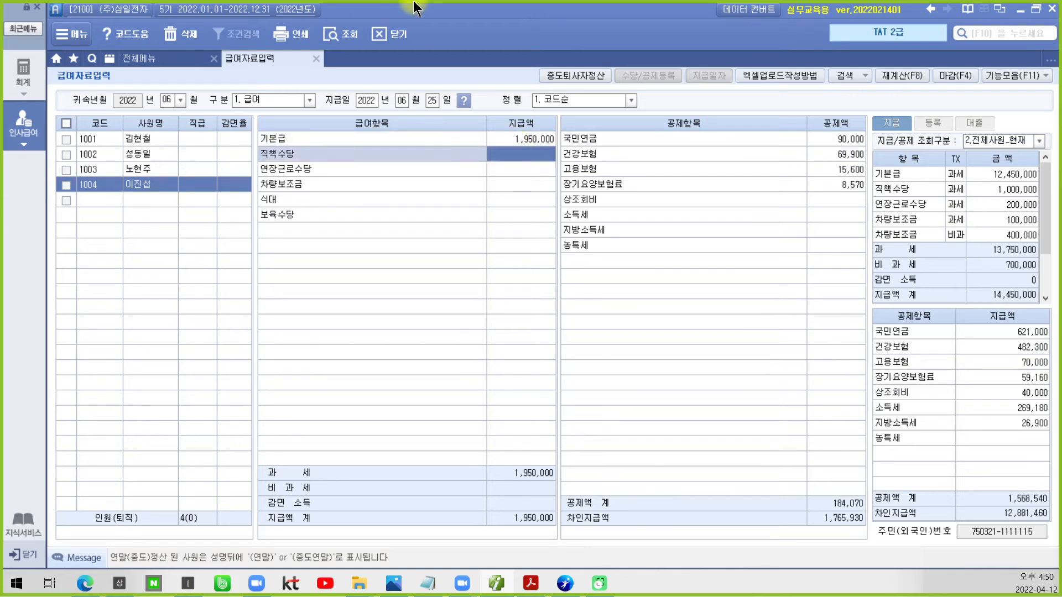
pyautogui.write('500000')
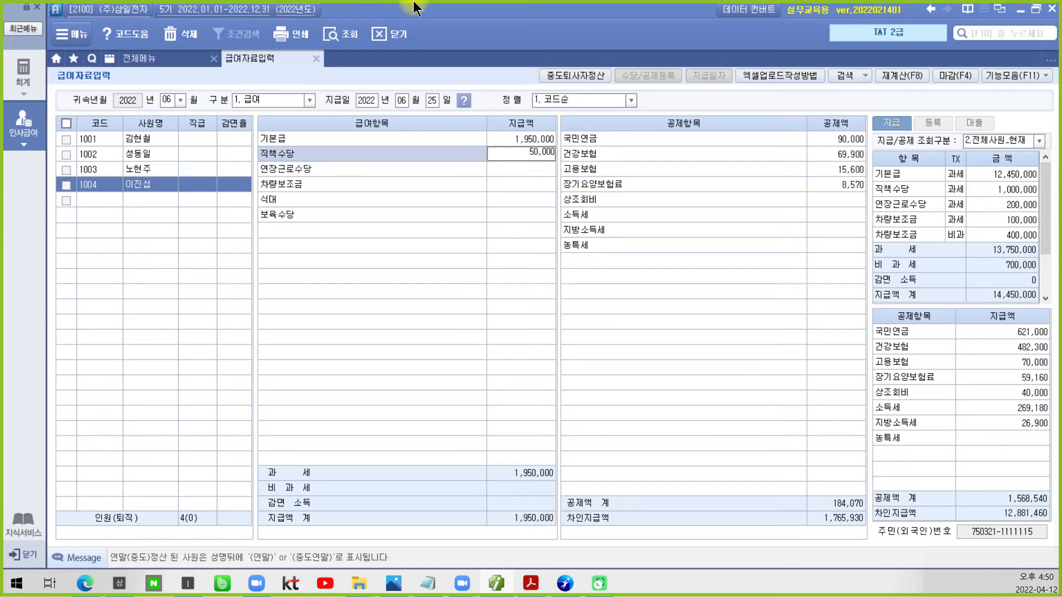
pyautogui.press('Return')
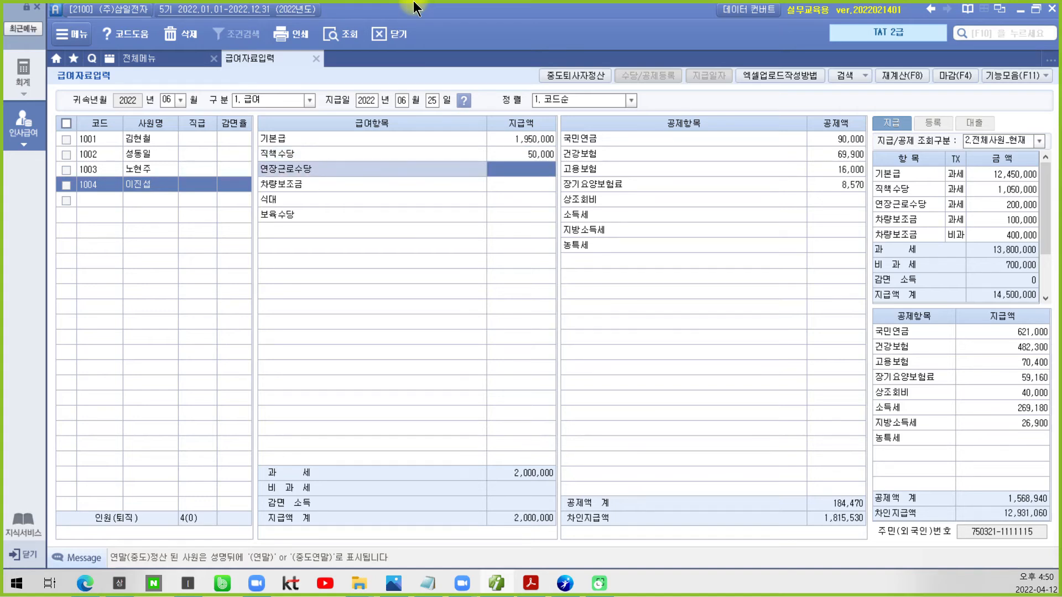
# - Set the fourth employee's 연장근로수당 to 300,000 and 식대 to 100,000, leaving 차량보조금 blank
pyautogui.write('3000000')
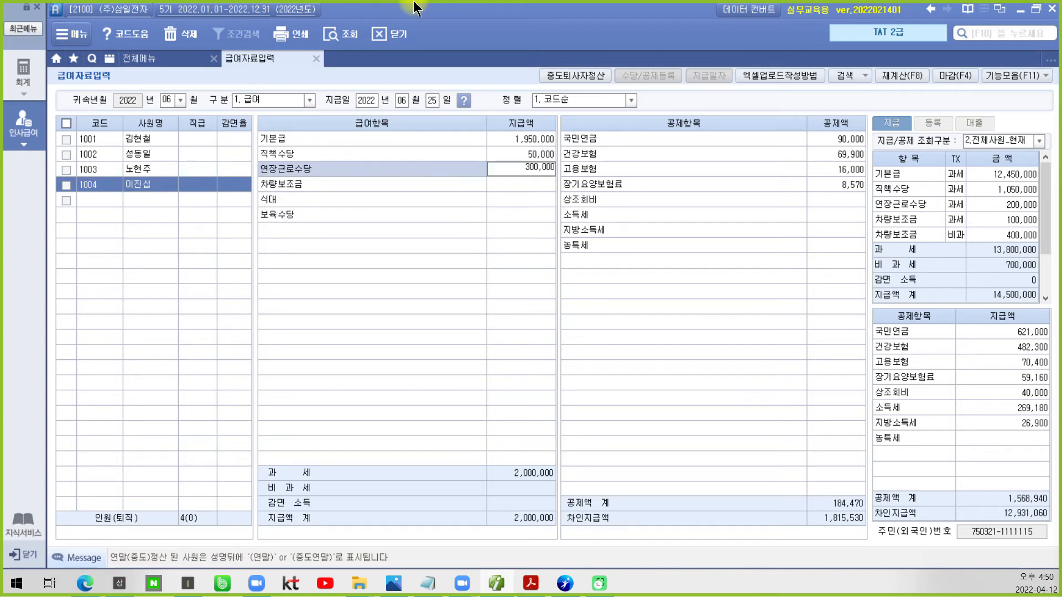
pyautogui.press('Return')
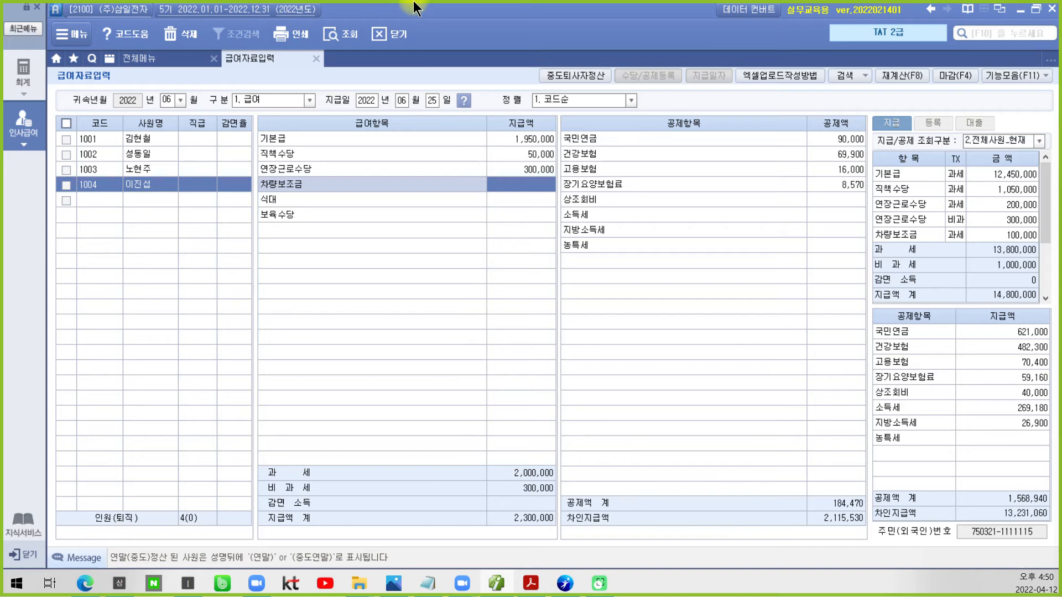
pyautogui.press('Return')
pyautogui.write('1000000')
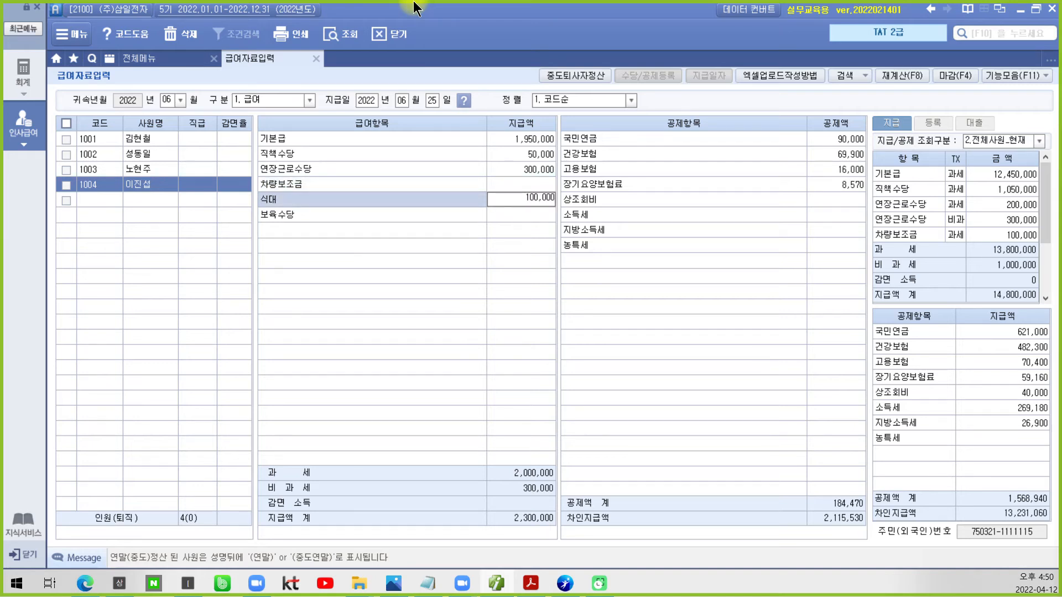
pyautogui.press('Return')
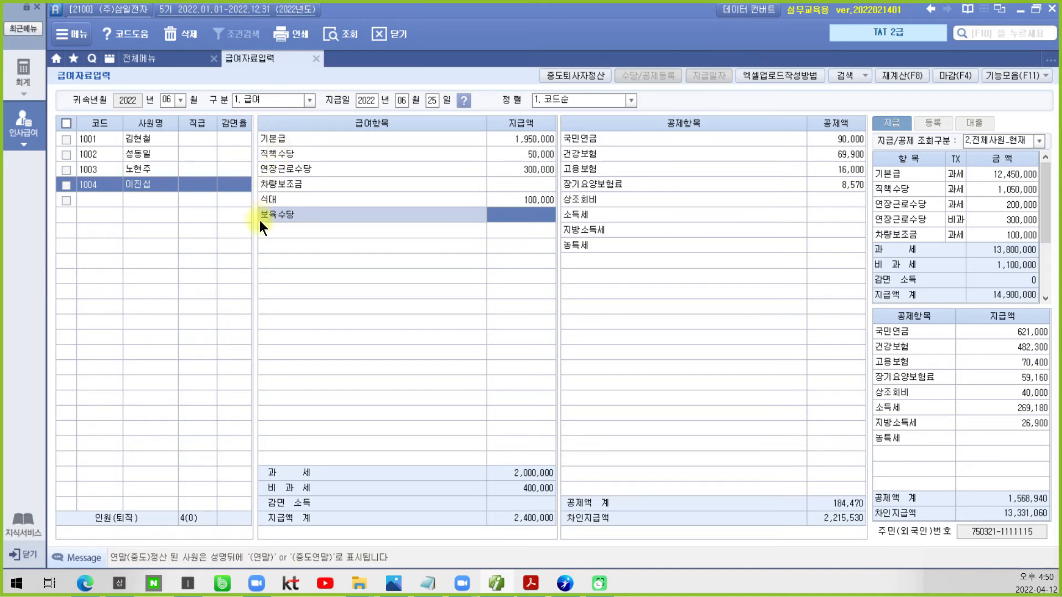
# - Set the fourth employee's 상조회비 deduction for June to 10,000
pyautogui.click(834, 205)
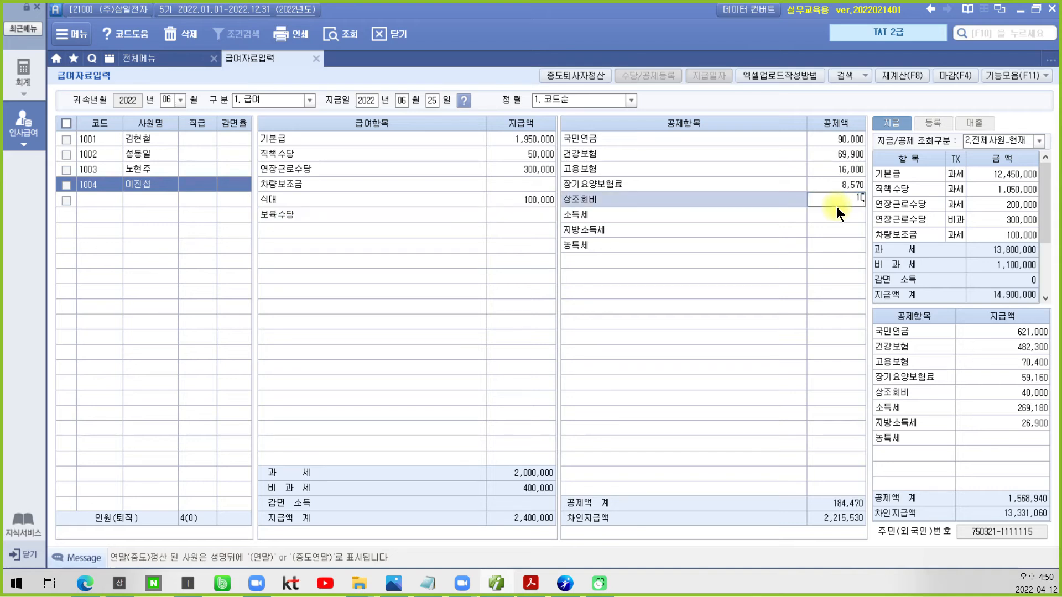
pyautogui.press('Return')
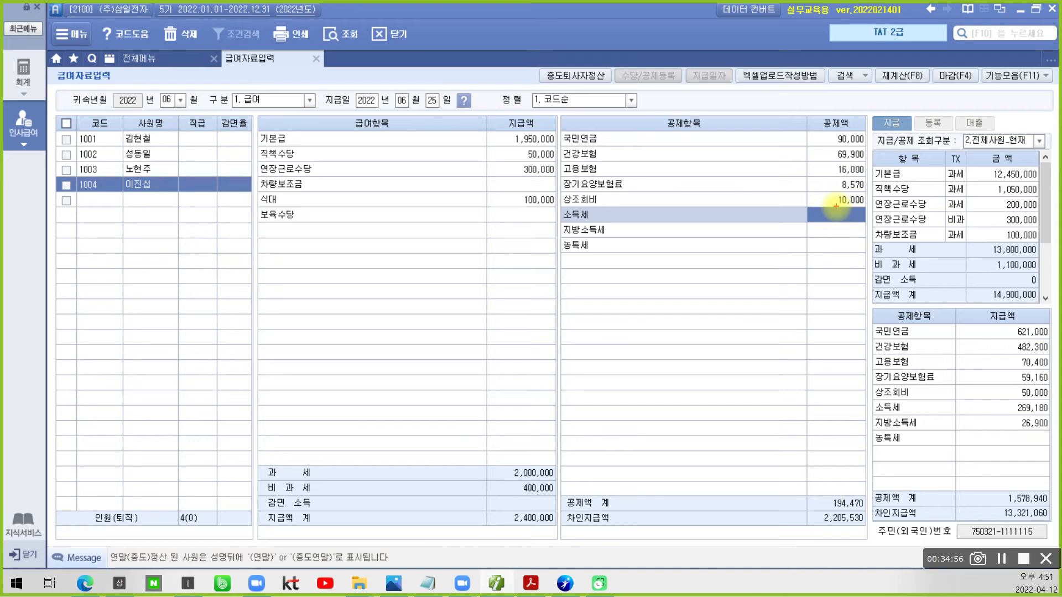
pyautogui.moveTo(485, 477)
pyautogui.mouseDown()
pyautogui.moveTo(488, 500)
pyautogui.moveTo(565, 496)
pyautogui.mouseUp()
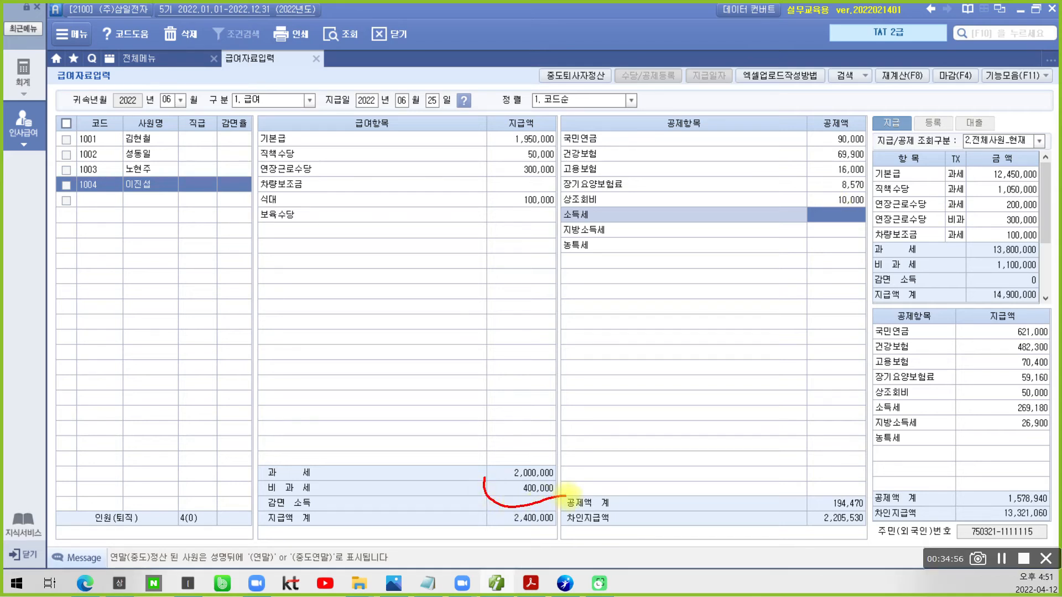
pyautogui.moveTo(484, 479); pyautogui.dragTo(571, 488)
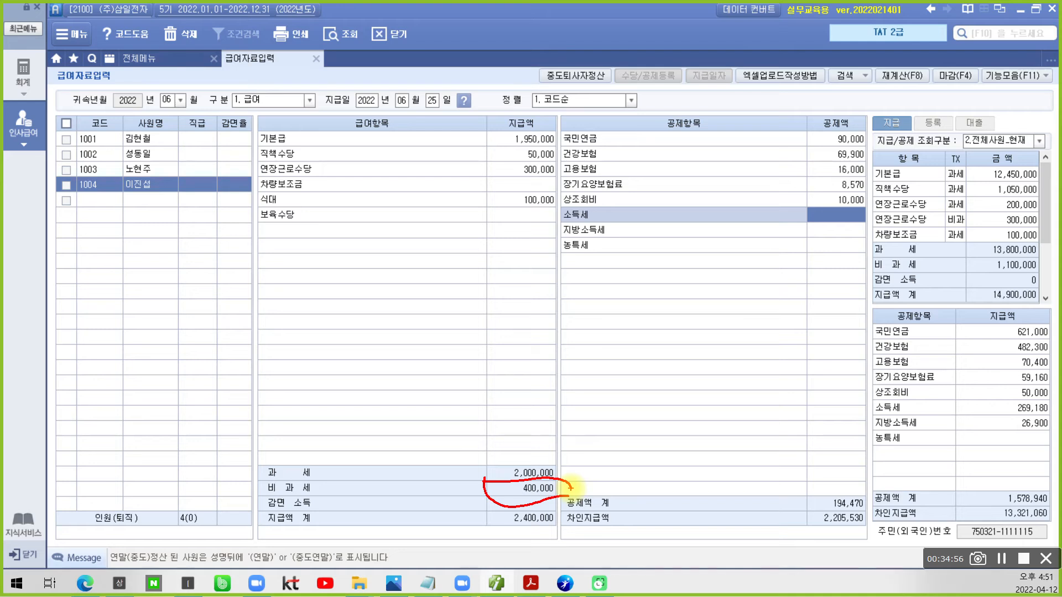
pyautogui.moveTo(494, 200); pyautogui.dragTo(515, 198)
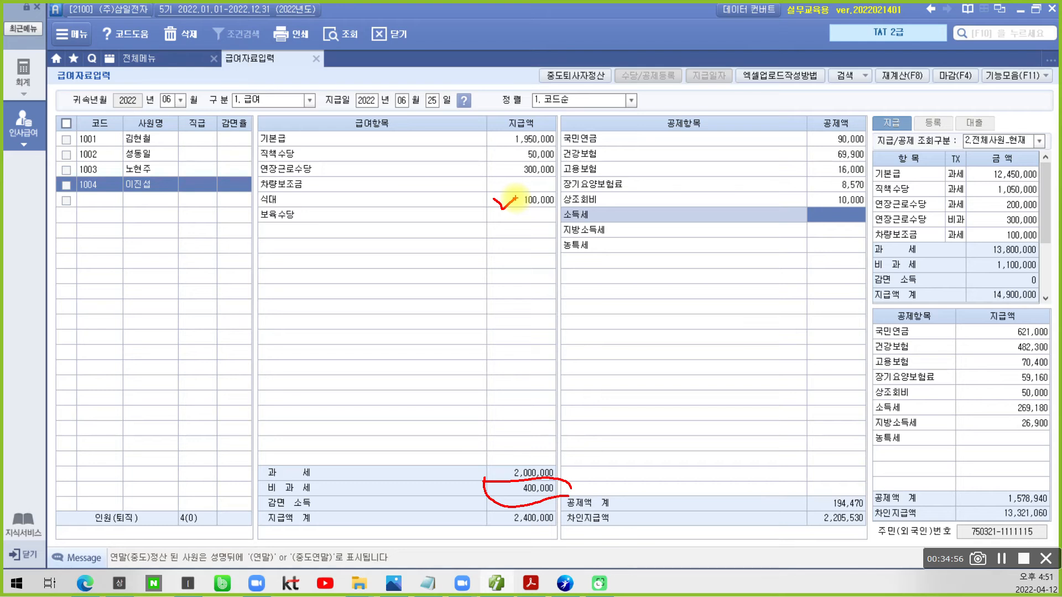
pyautogui.moveTo(491, 156); pyautogui.dragTo(515, 162)
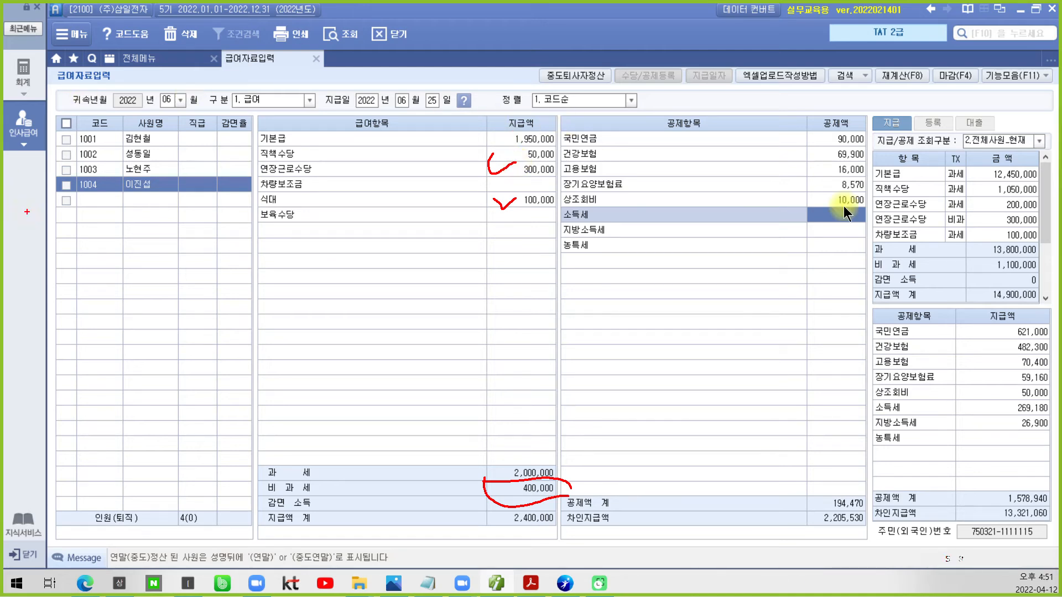
pyautogui.press('Escape')
# - Open 사원등록 and examine the third employee's 생산직등여부 and 연장근로비과세 settings
pyautogui.click(154, 54)
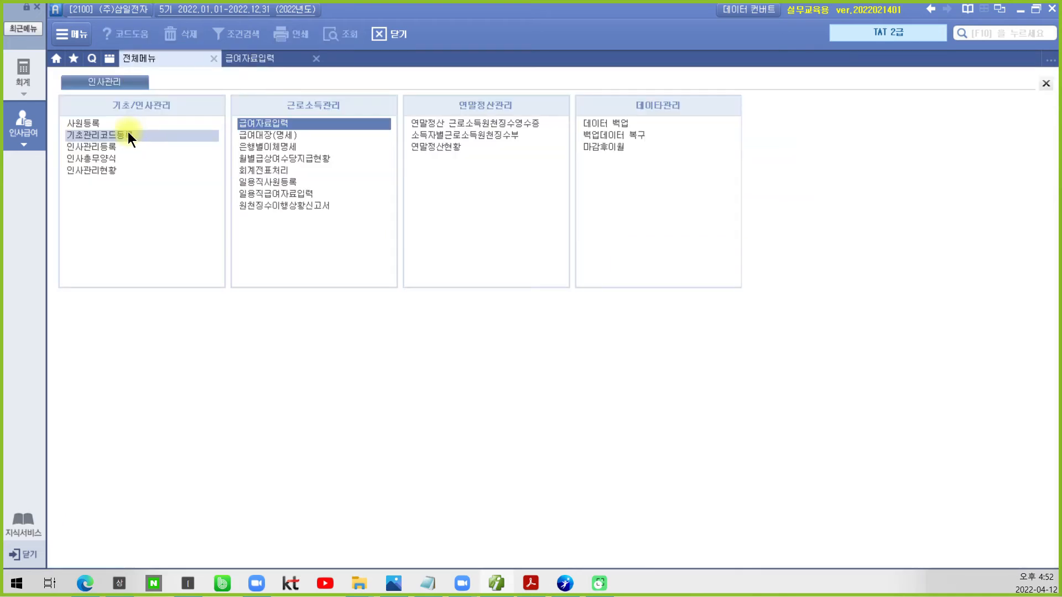
pyautogui.click(94, 124)
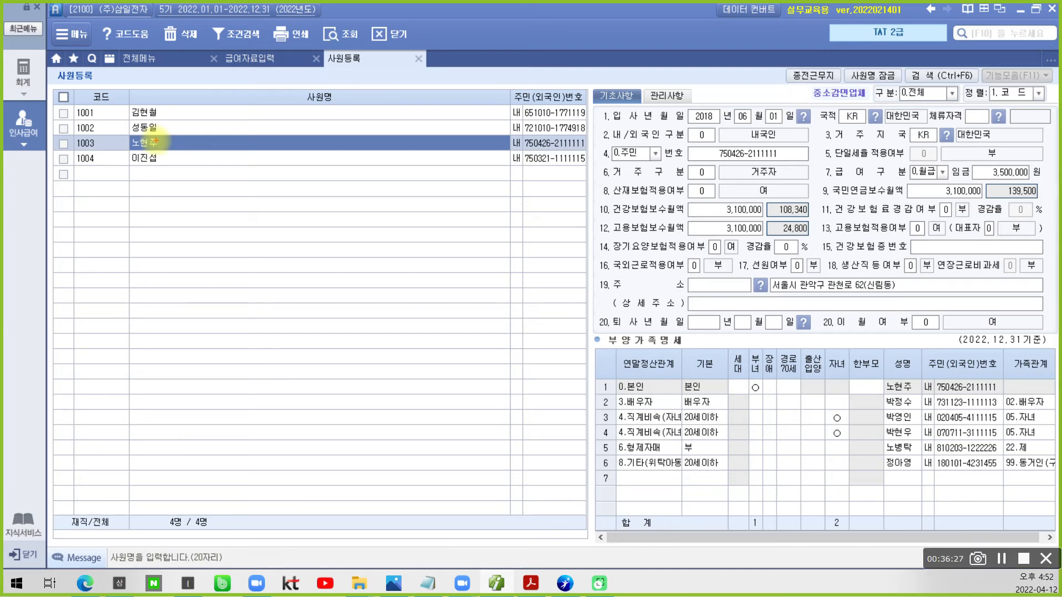
pyautogui.moveTo(974, 234)
pyautogui.mouseDown()
pyautogui.moveTo(895, 259)
pyautogui.moveTo(1019, 250)
pyautogui.moveTo(987, 233)
pyautogui.mouseUp()
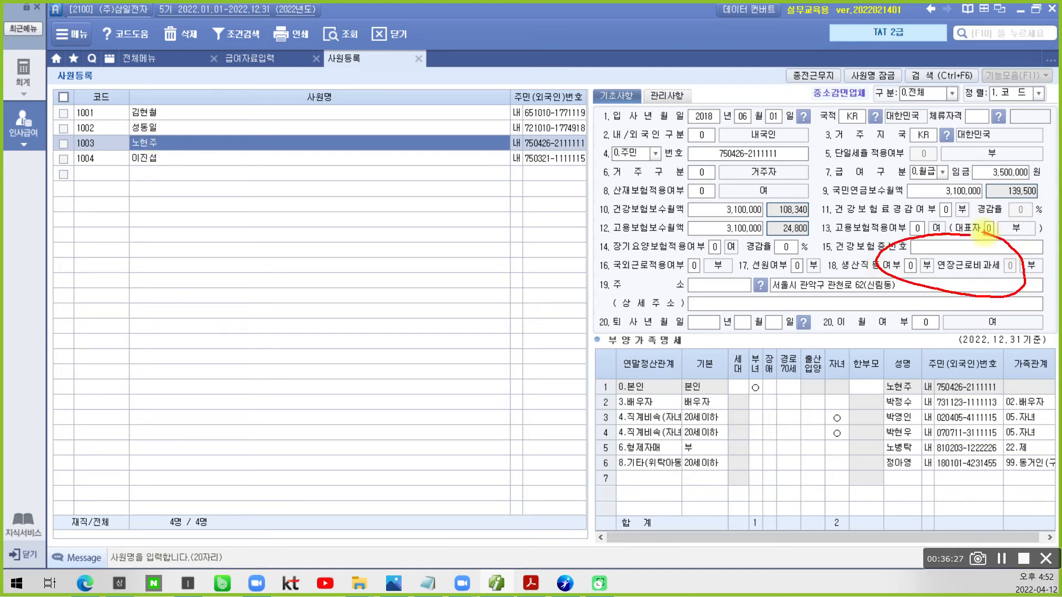
pyautogui.moveTo(879, 270); pyautogui.dragTo(939, 277)
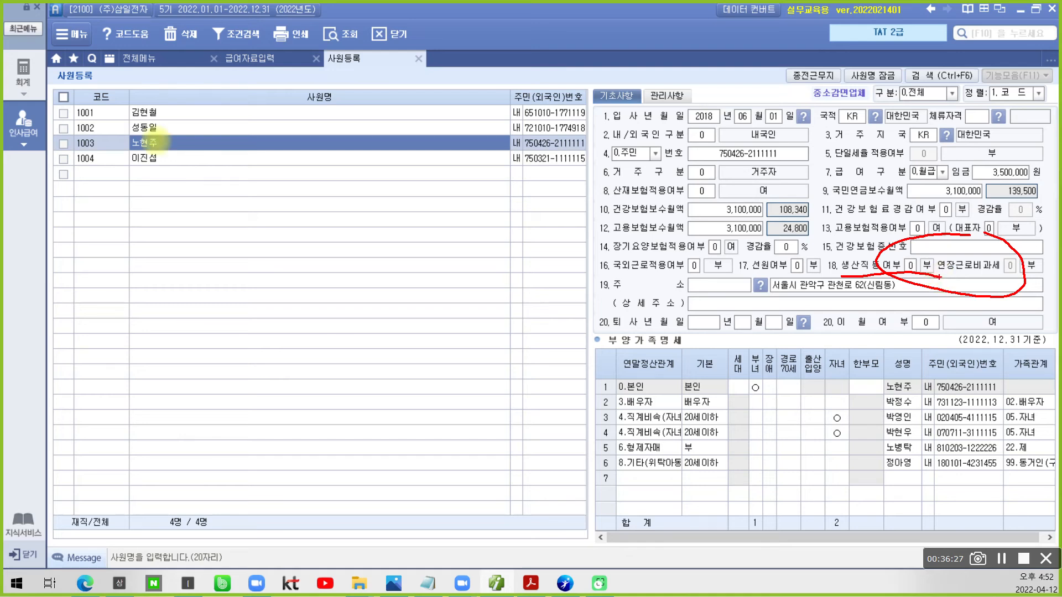
pyautogui.press('Escape')
pyautogui.click(156, 140)
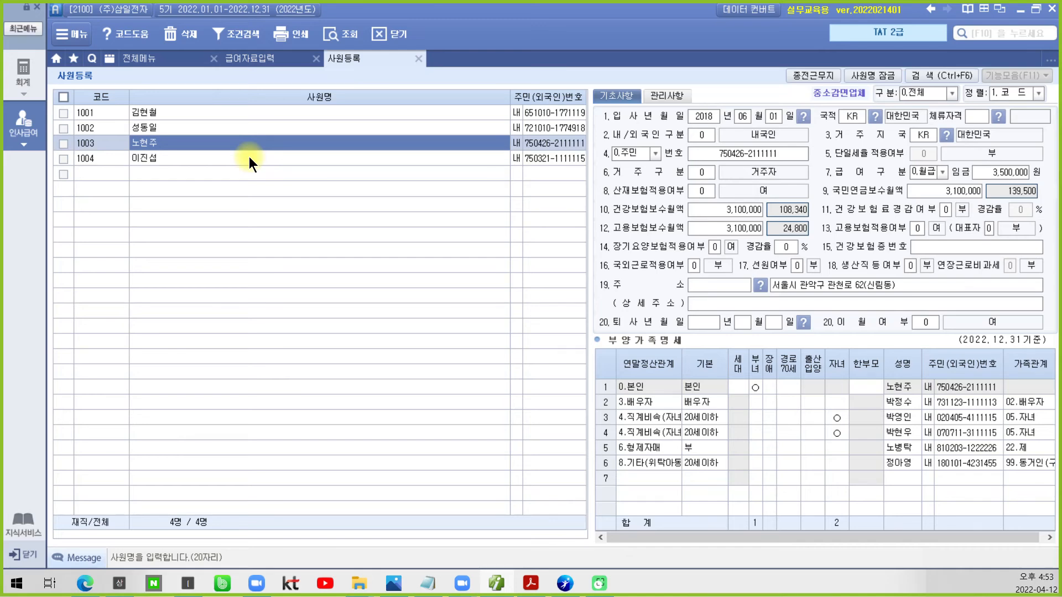
# - Back in 급여자료입력, create the month 07 급여 data by copying the previous month with 복사후 재계산, recalculating all items for 전체사원
pyautogui.click(241, 59)
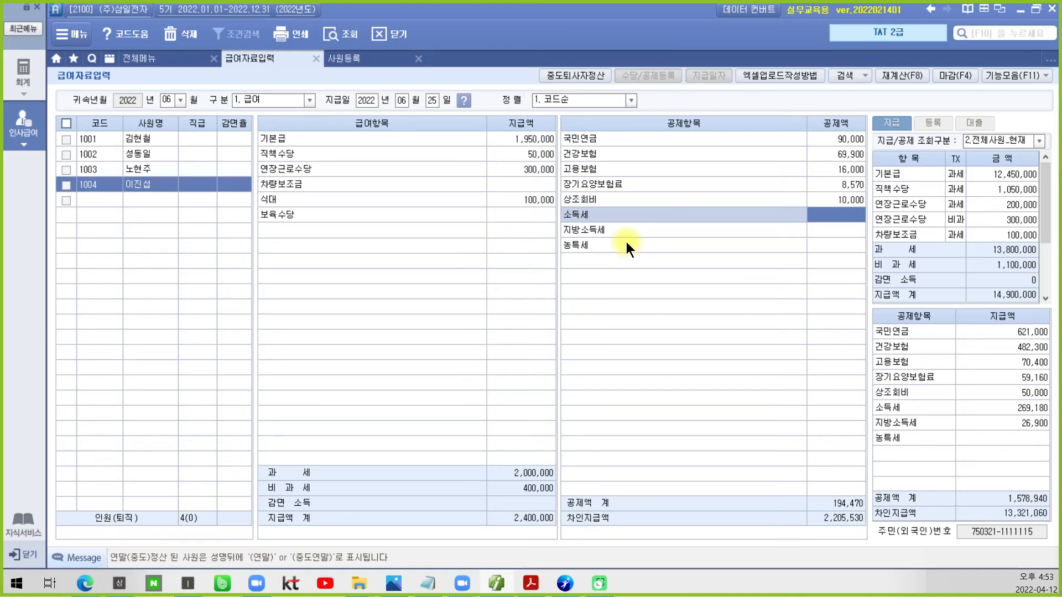
pyautogui.click(181, 100)
pyautogui.click(172, 178)
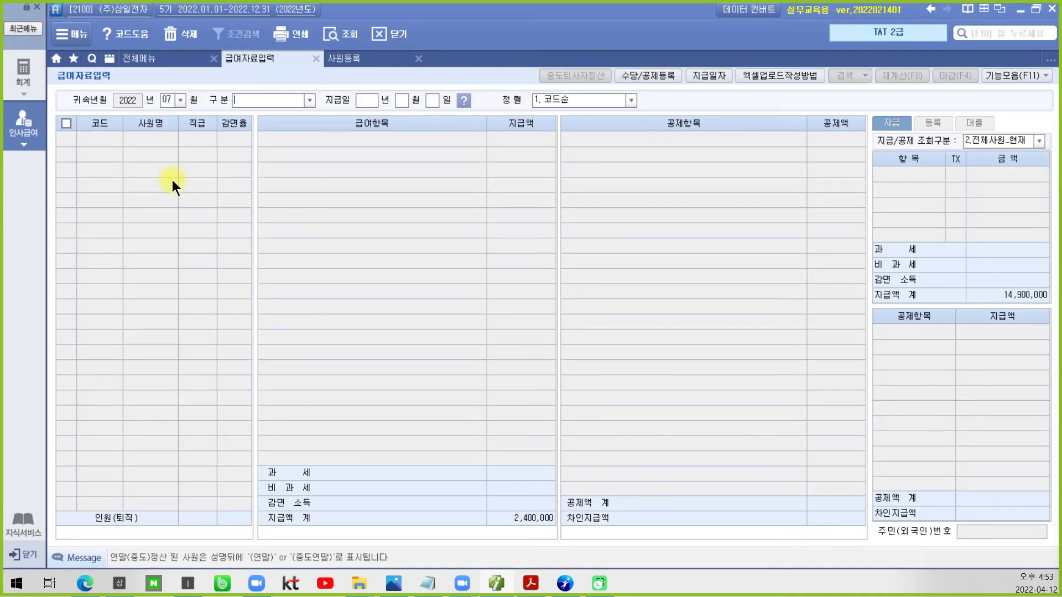
pyautogui.click(306, 101)
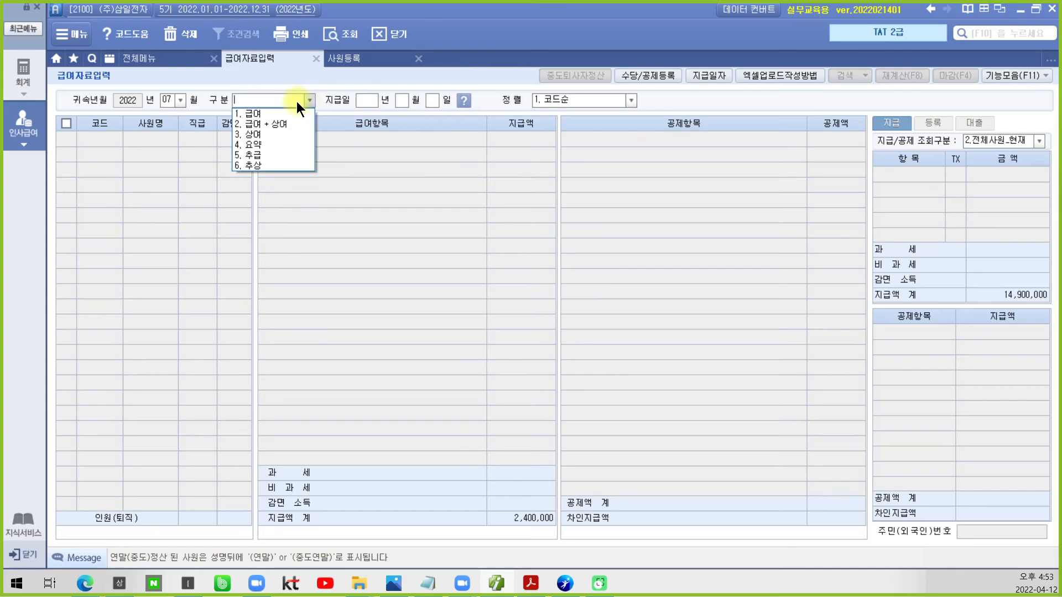
pyautogui.click(280, 116)
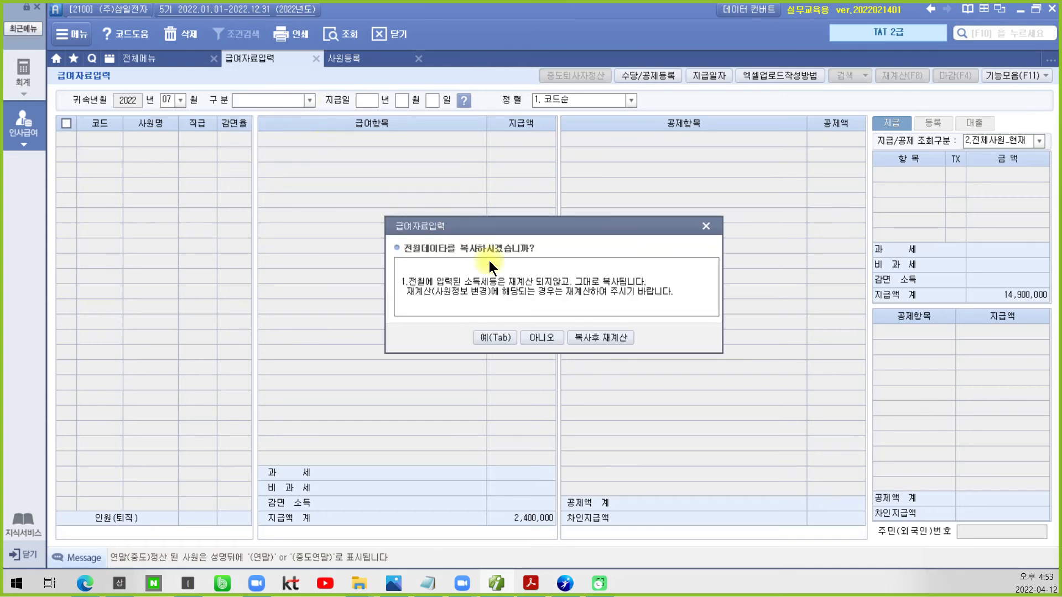
pyautogui.click(597, 337)
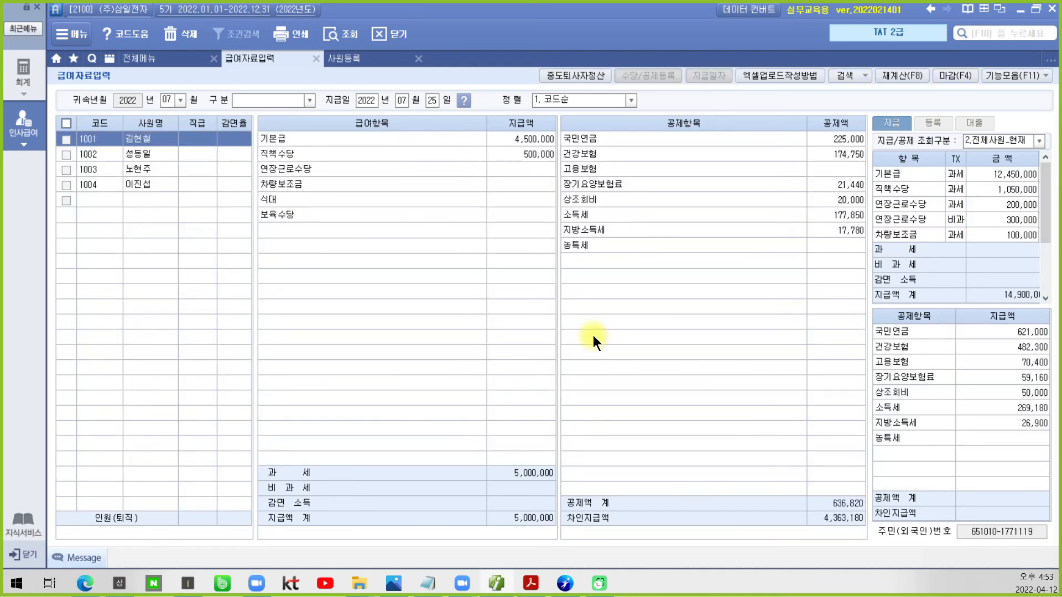
pyautogui.click(516, 407)
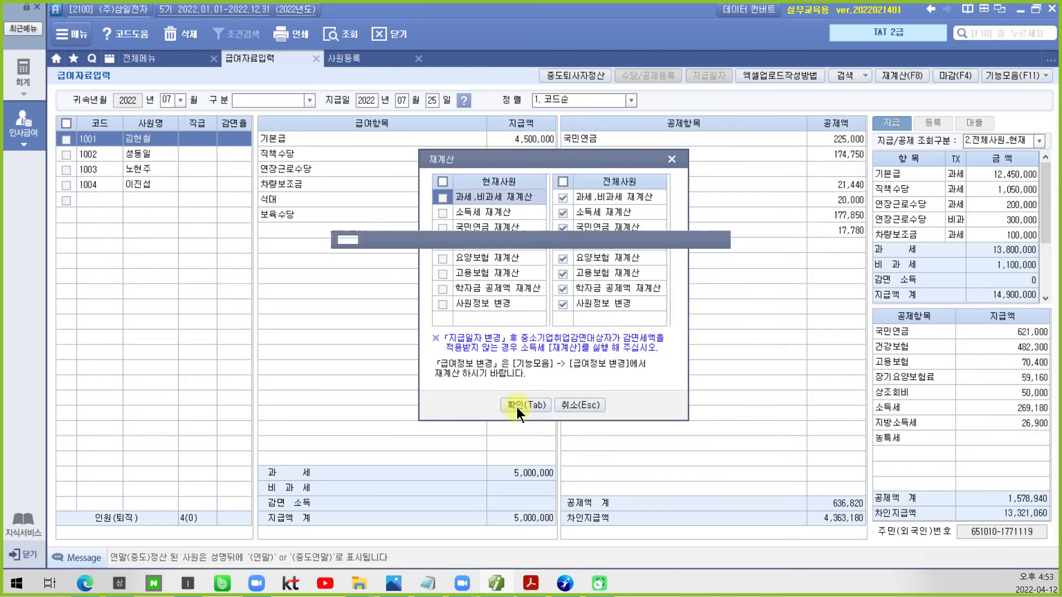
pyautogui.click(519, 318)
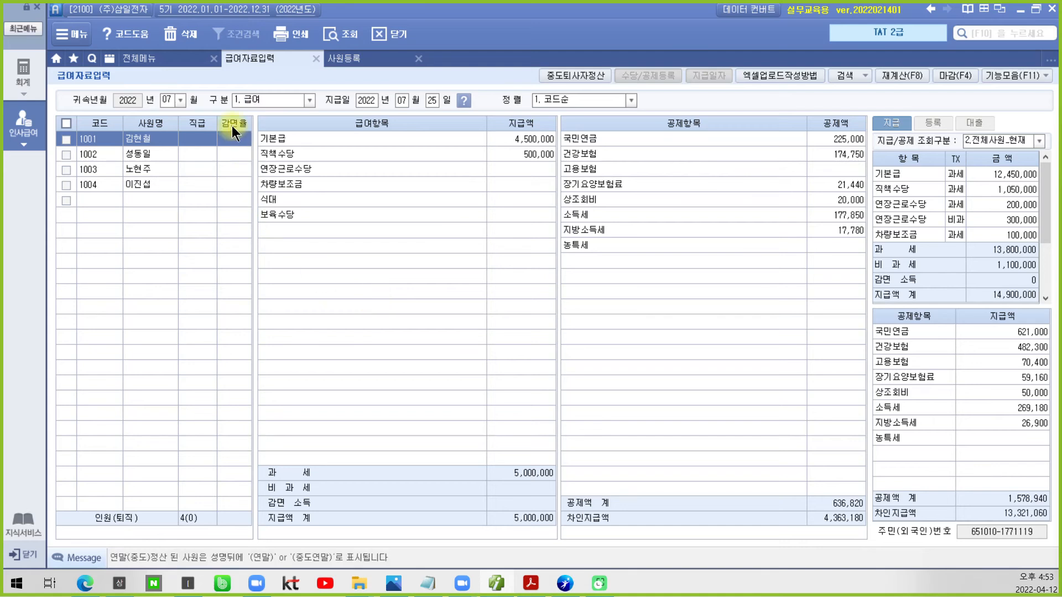
# - Create the month 08 급여 data by copying the previous month with 복사후 재계산, recalculating all items for 전체사원
pyautogui.click(179, 100)
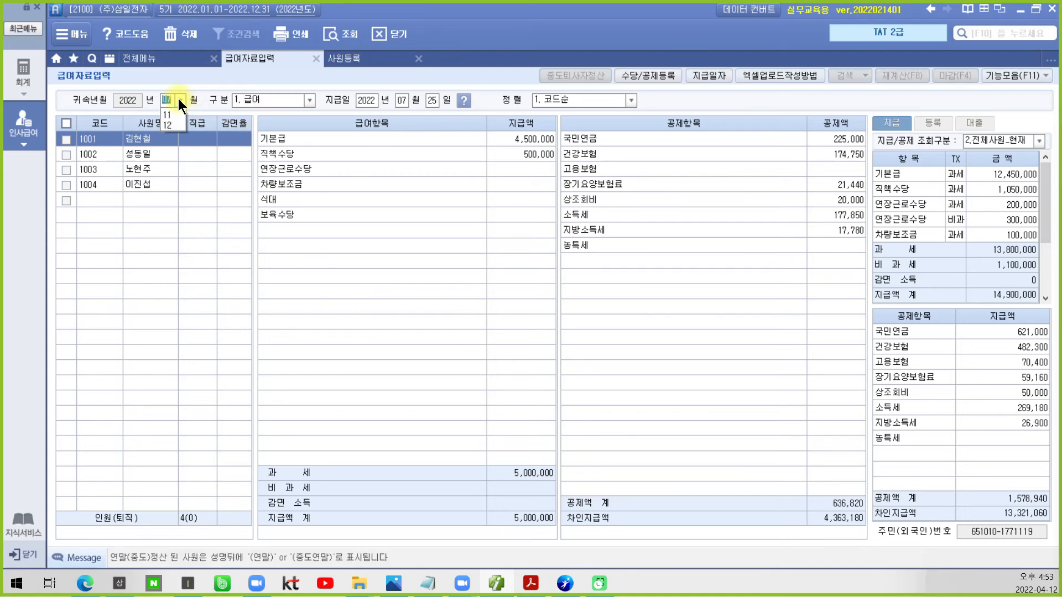
pyautogui.click(175, 185)
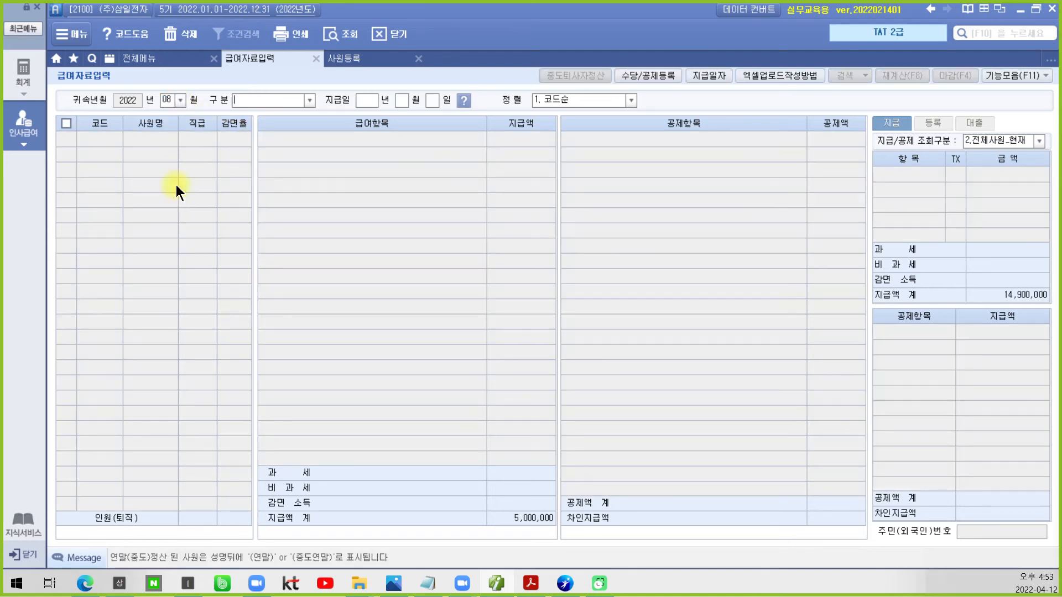
pyautogui.click(309, 101)
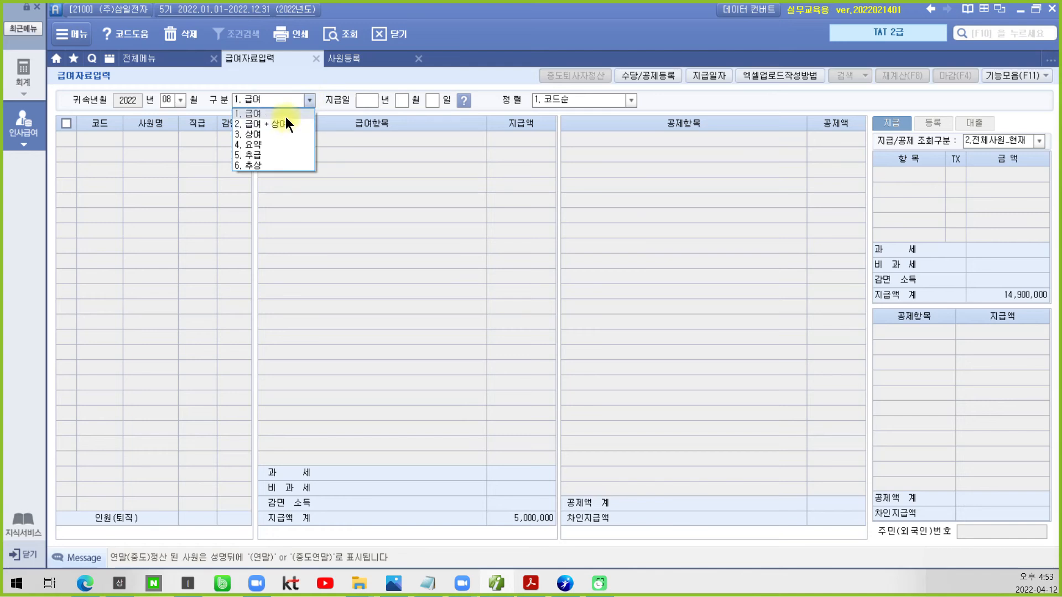
pyautogui.click(285, 117)
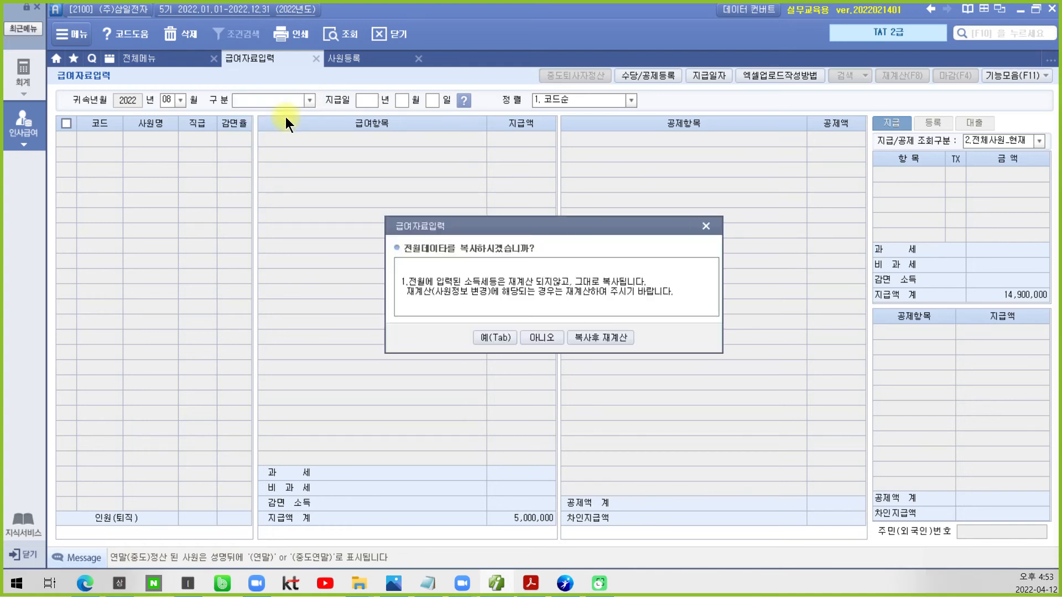
pyautogui.click(575, 338)
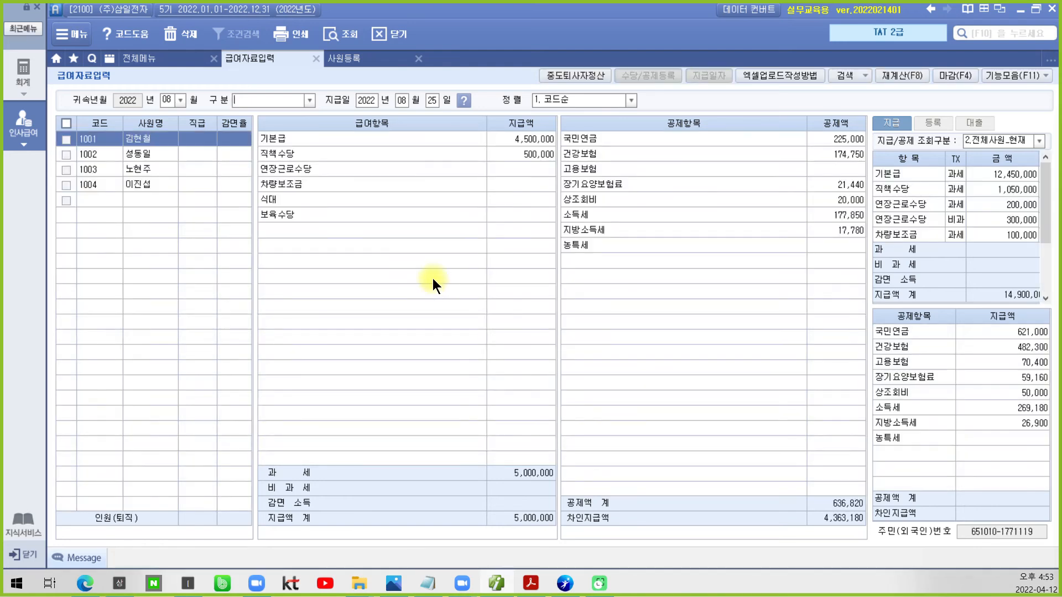
pyautogui.click(525, 405)
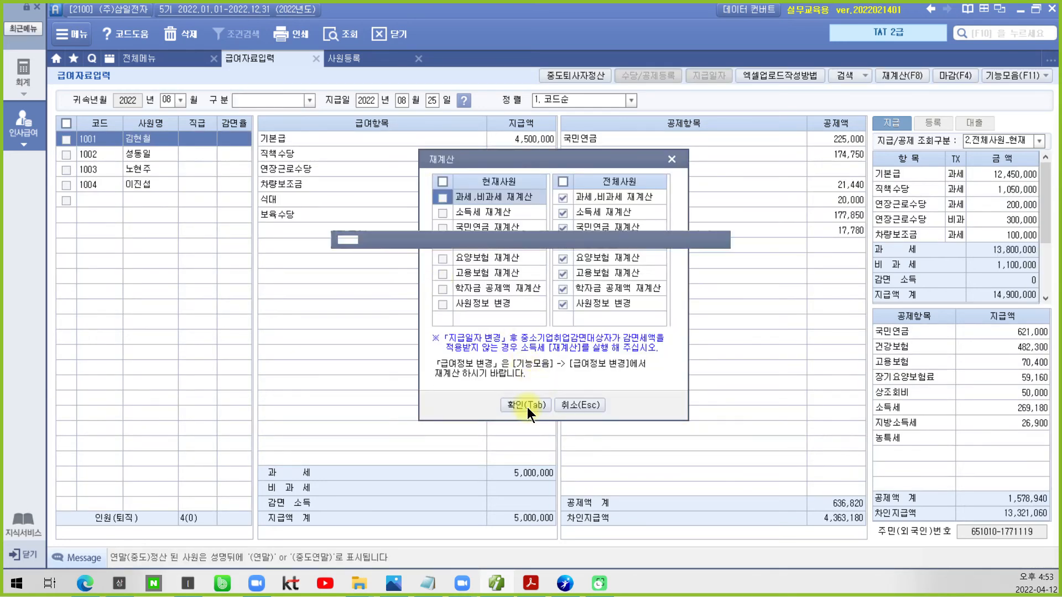
pyautogui.click(530, 323)
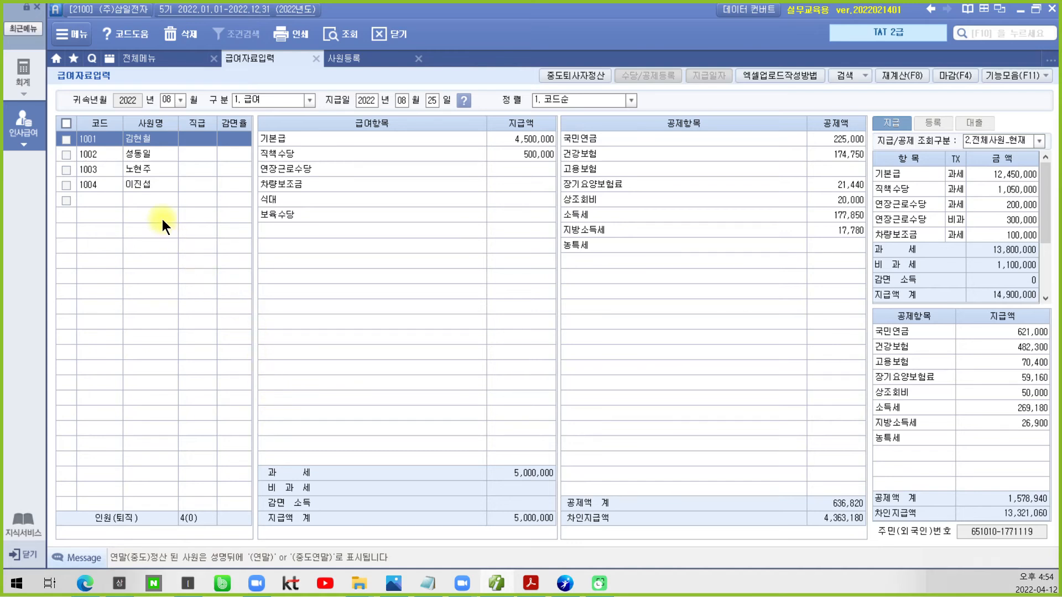
# - Review the August pay and deduction items of the second, third and fourth employees
pyautogui.click(141, 154)
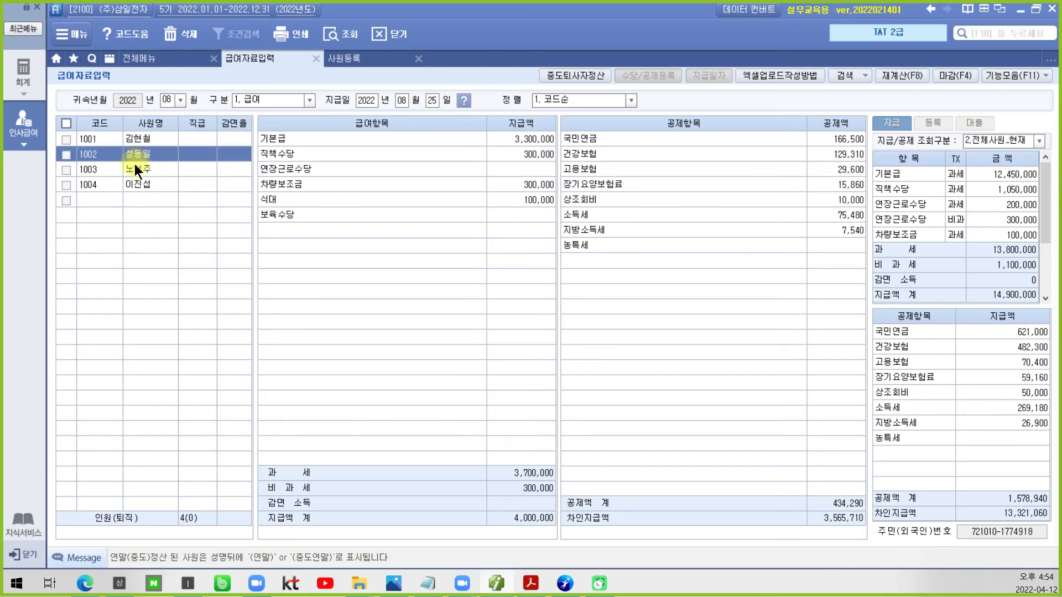
pyautogui.click(135, 166)
pyautogui.click(132, 181)
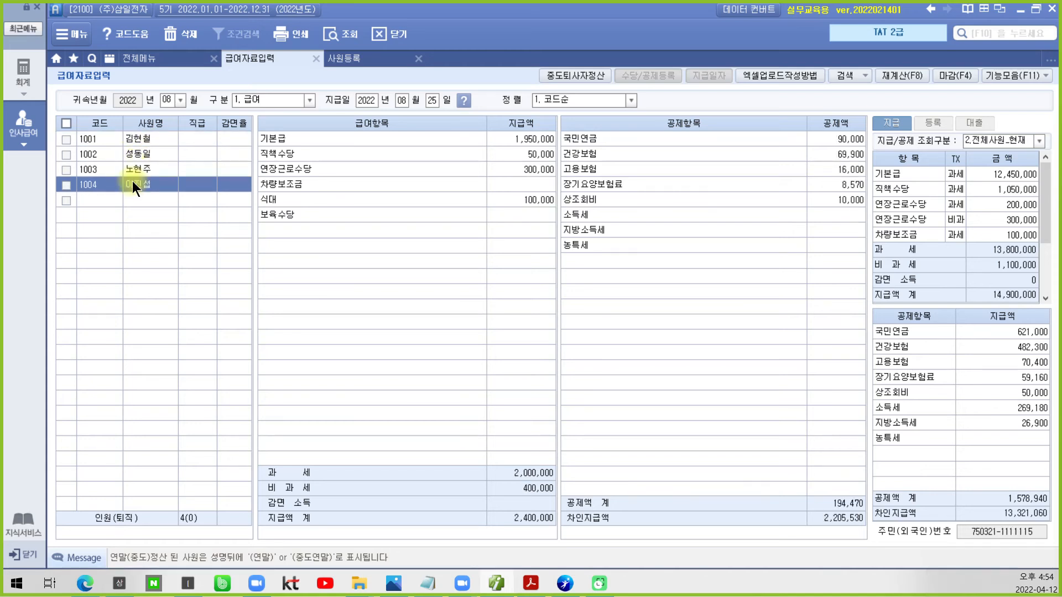
pyautogui.click(134, 158)
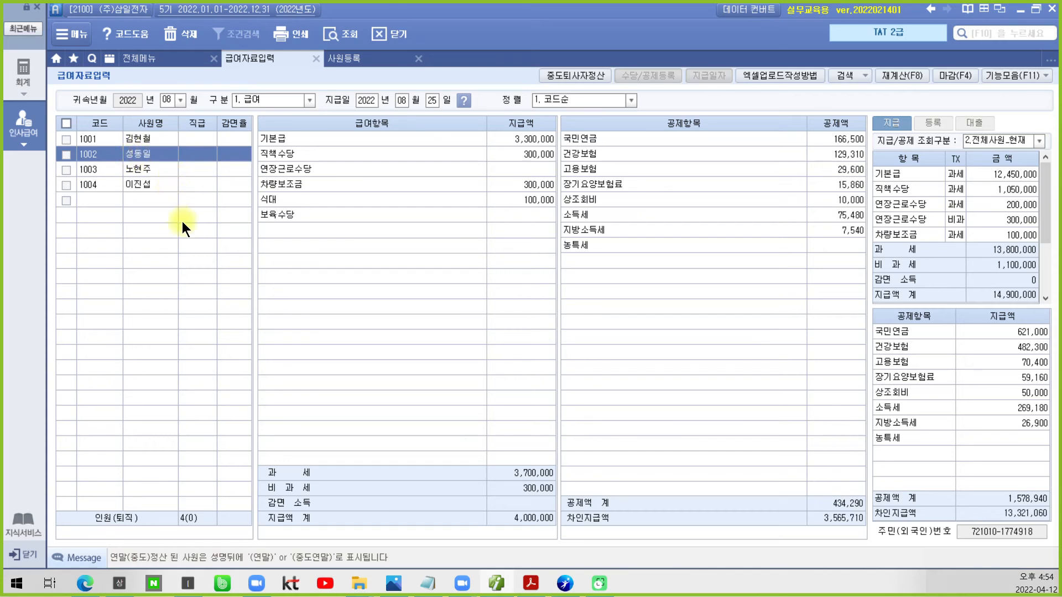
pyautogui.hotkey('ctrl', '2')
pyautogui.moveTo(570, 103)
pyautogui.mouseDown()
pyautogui.moveTo(523, 59)
pyautogui.moveTo(567, 126)
pyautogui.mouseUp()
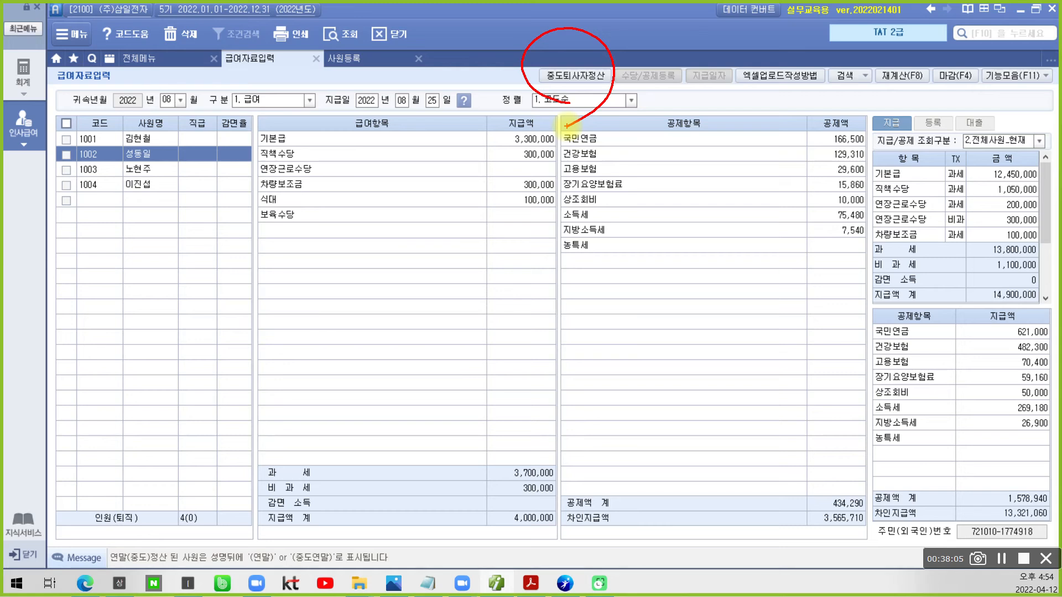
pyautogui.moveTo(80, 176); pyautogui.dragTo(215, 168)
pyautogui.press('Escape')
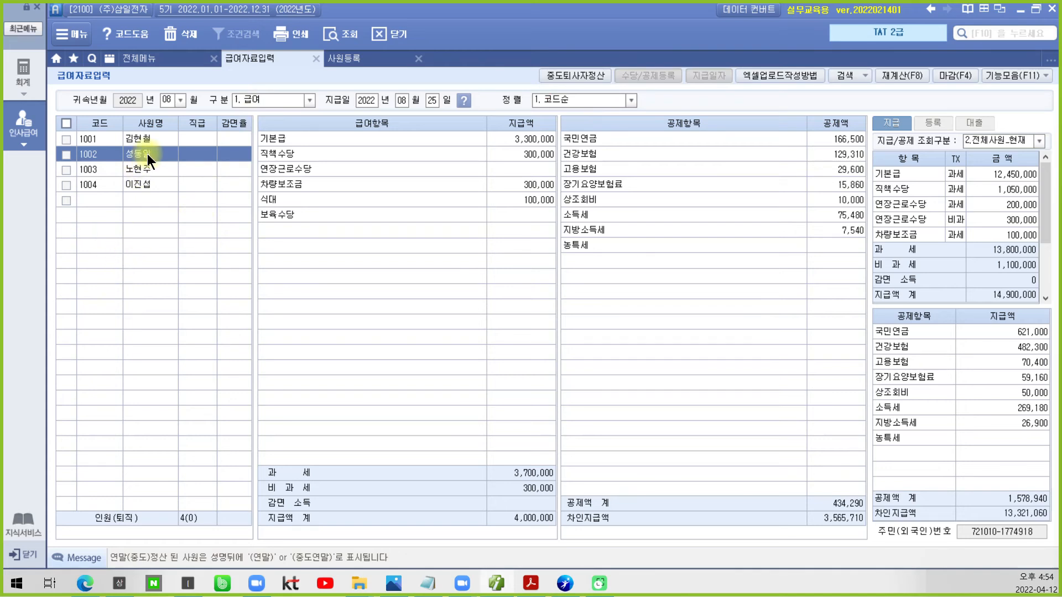
# - In 사원등록, set the second employee's 퇴사년월일 to 2022-08-25 and 이월여부 to 1.부
pyautogui.click(352, 59)
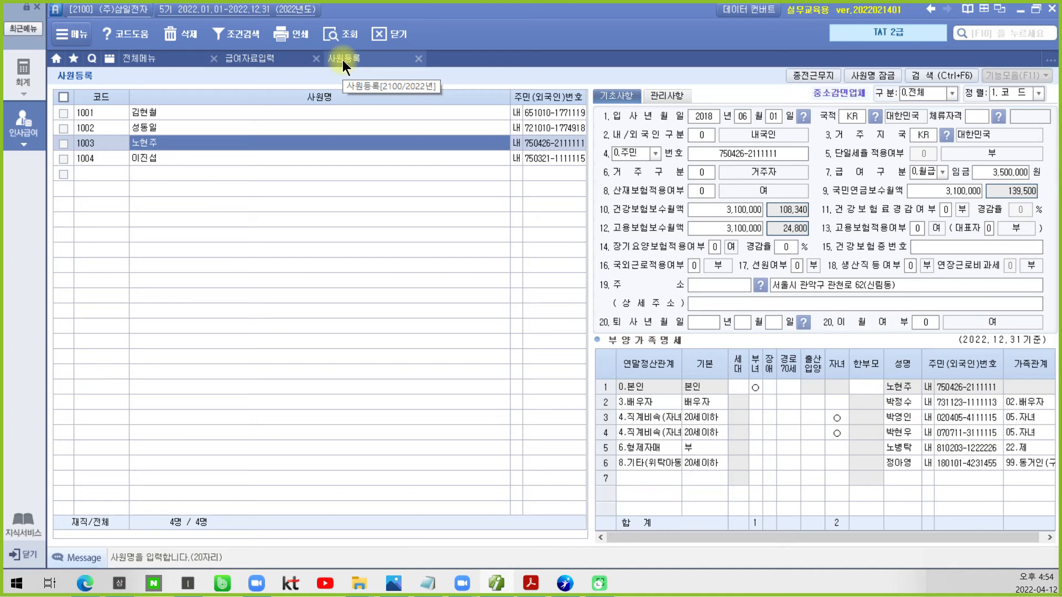
pyautogui.click(148, 126)
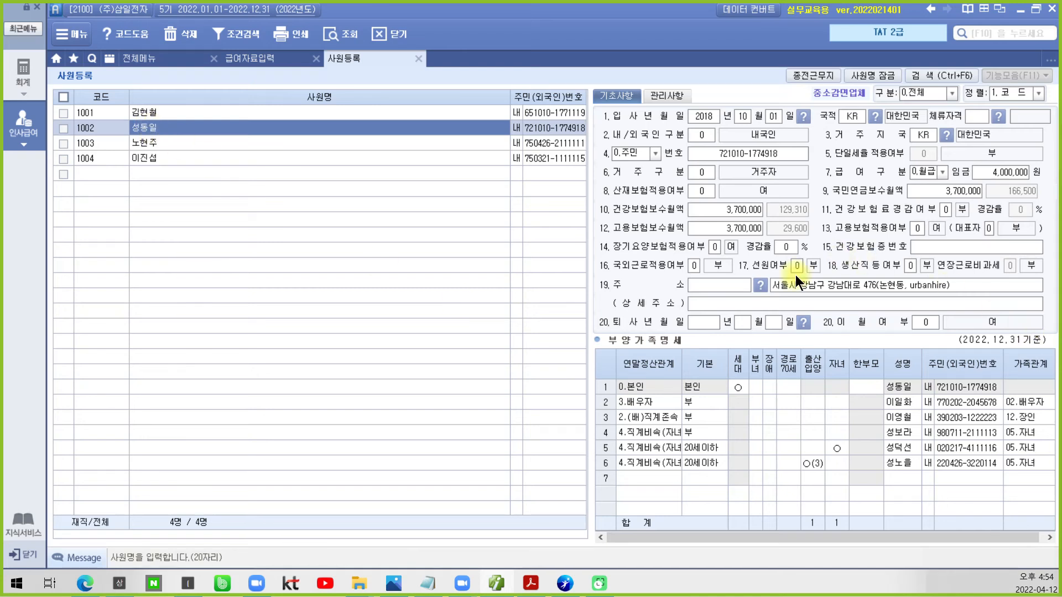
pyautogui.click(711, 324)
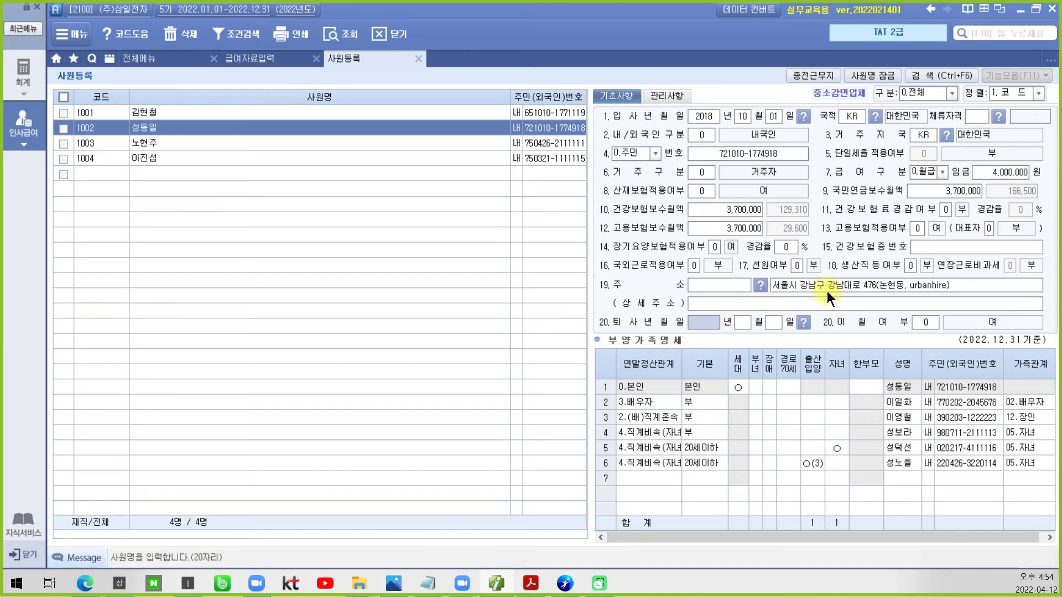
pyautogui.write('202')
pyautogui.press('Escape')
pyautogui.write('20223')
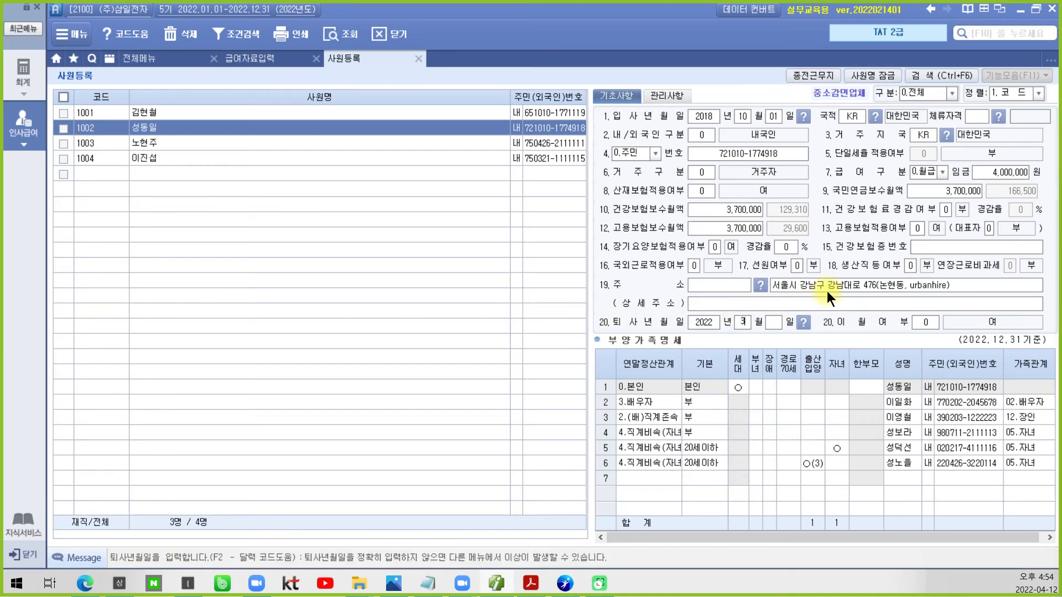
pyautogui.press('BackSpace')
pyautogui.write('8')
pyautogui.press('Return')
pyautogui.write('25')
pyautogui.press('Return')
pyautogui.write('1')
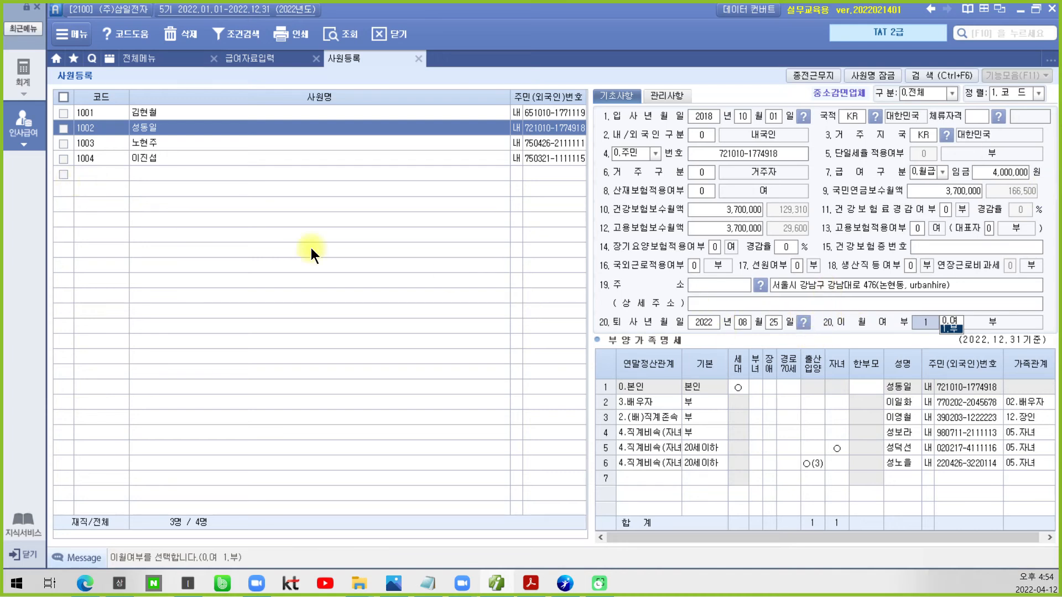
# - Back in 급여자료입력, recalculate all items of the August payroll for 전체사원
pyautogui.click(232, 58)
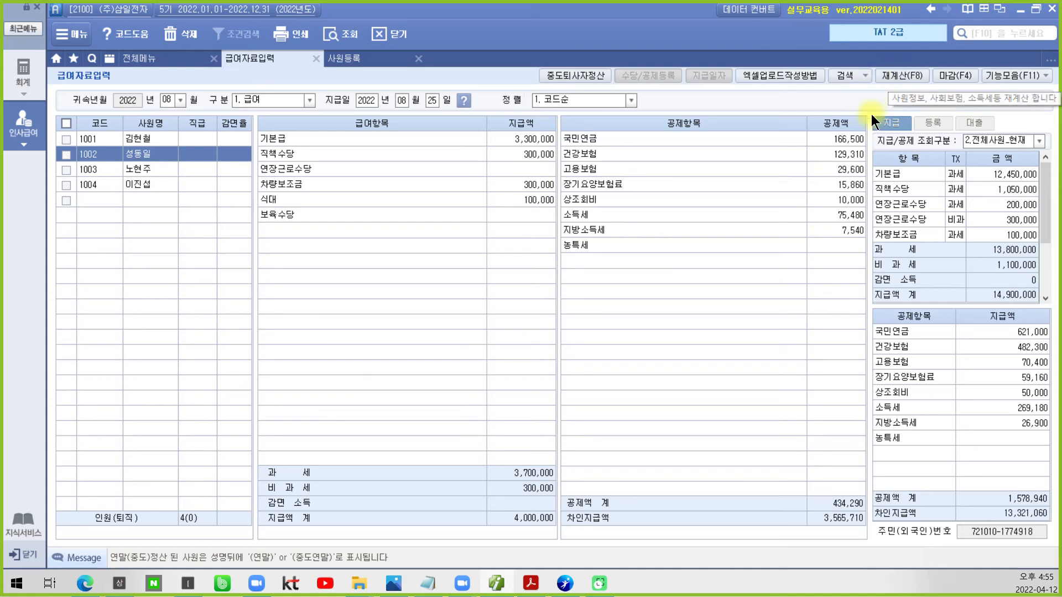
pyautogui.click(904, 77)
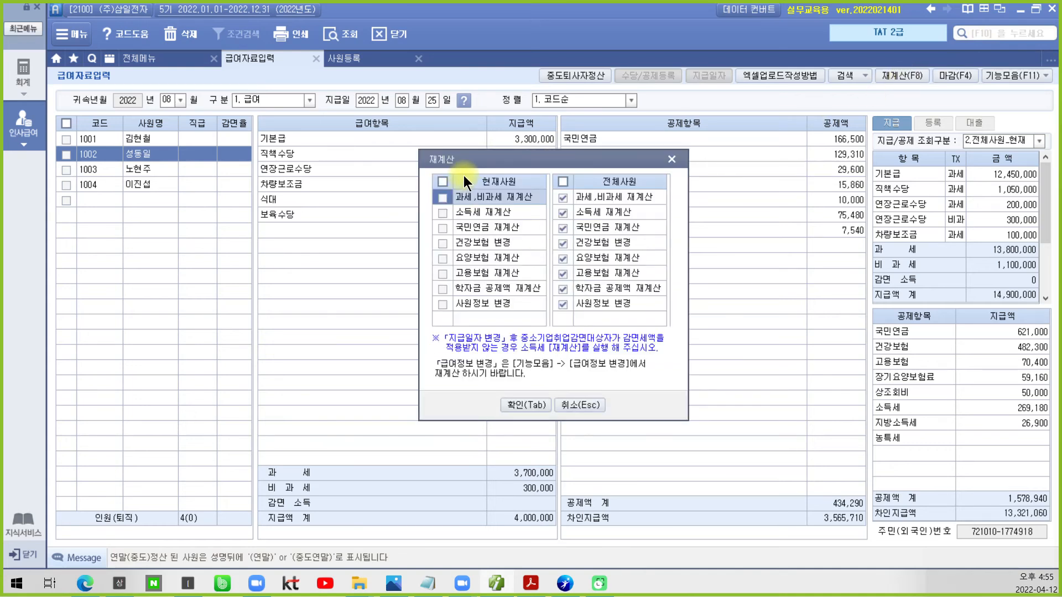
pyautogui.click(519, 405)
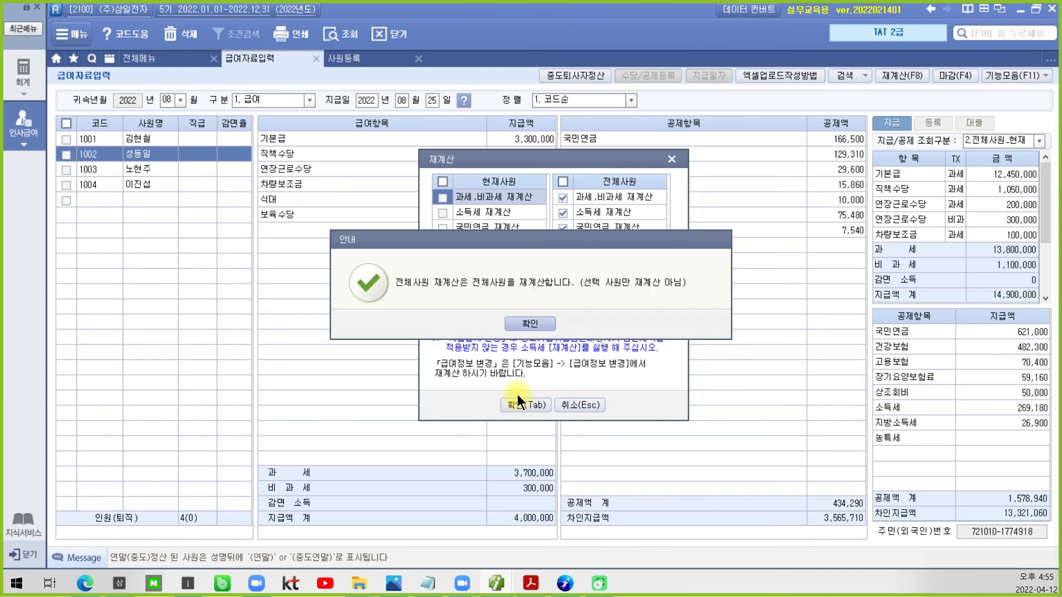
pyautogui.click(520, 325)
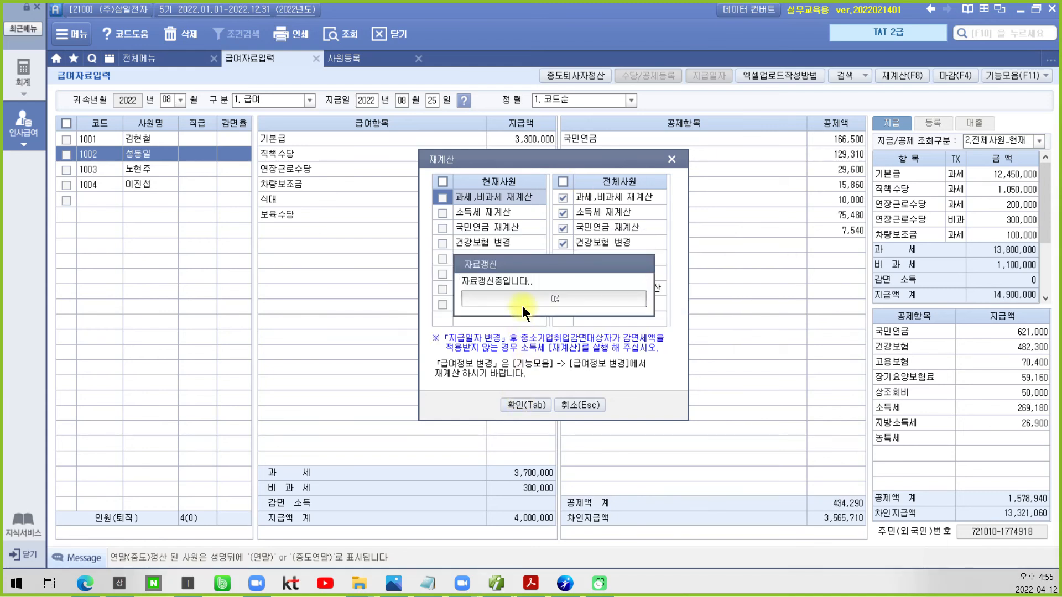
# - Go through the second employee's recalculated August pay and deduction items
pyautogui.click(148, 153)
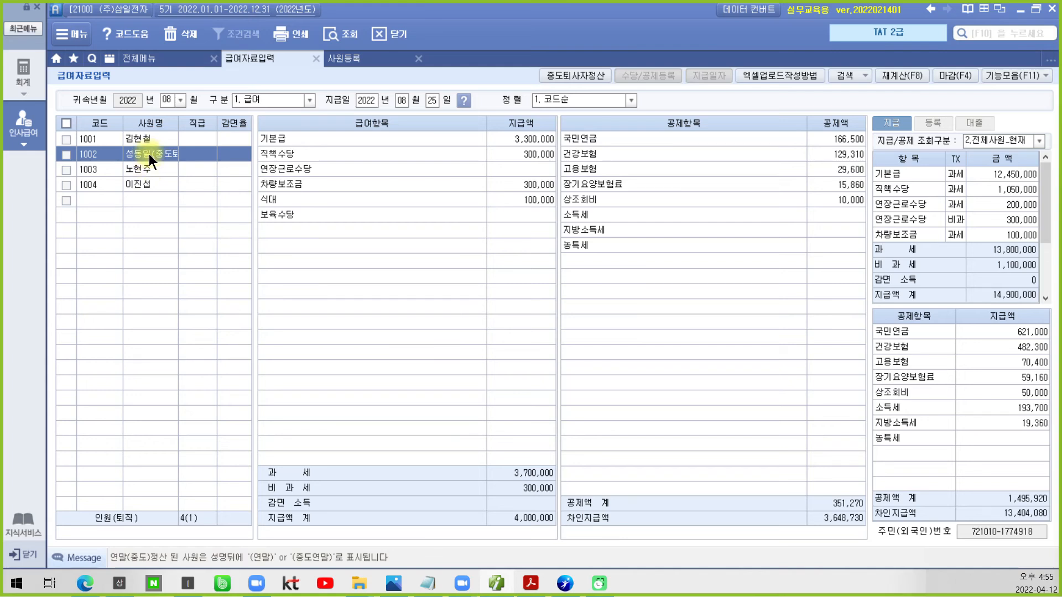
pyautogui.press('Return')
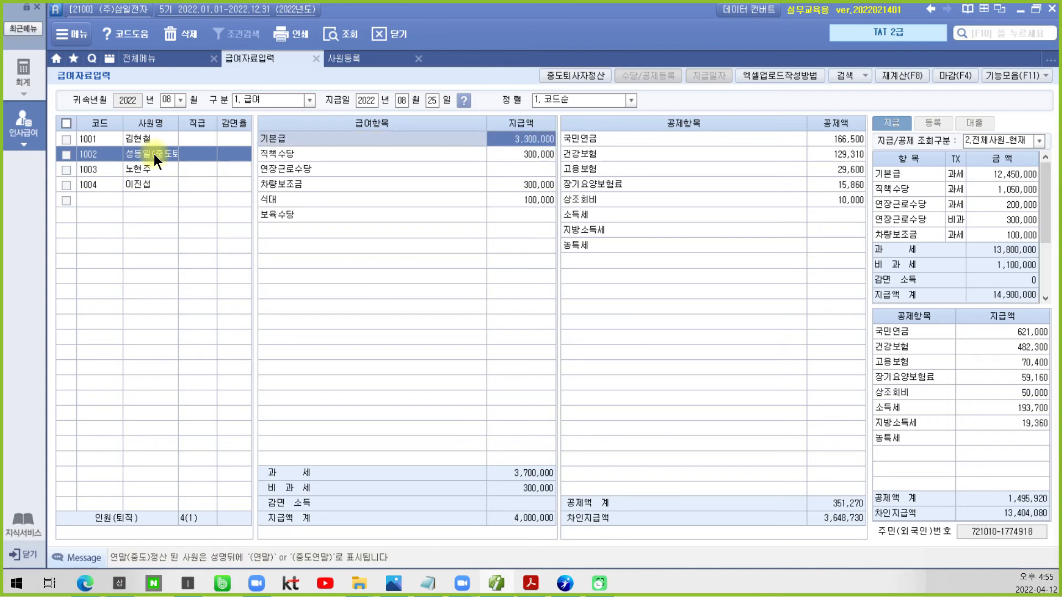
pyautogui.press('Return')
pyautogui.press('Return')
pyautogui.press('Return')
pyautogui.press('Return')
pyautogui.press('Return')
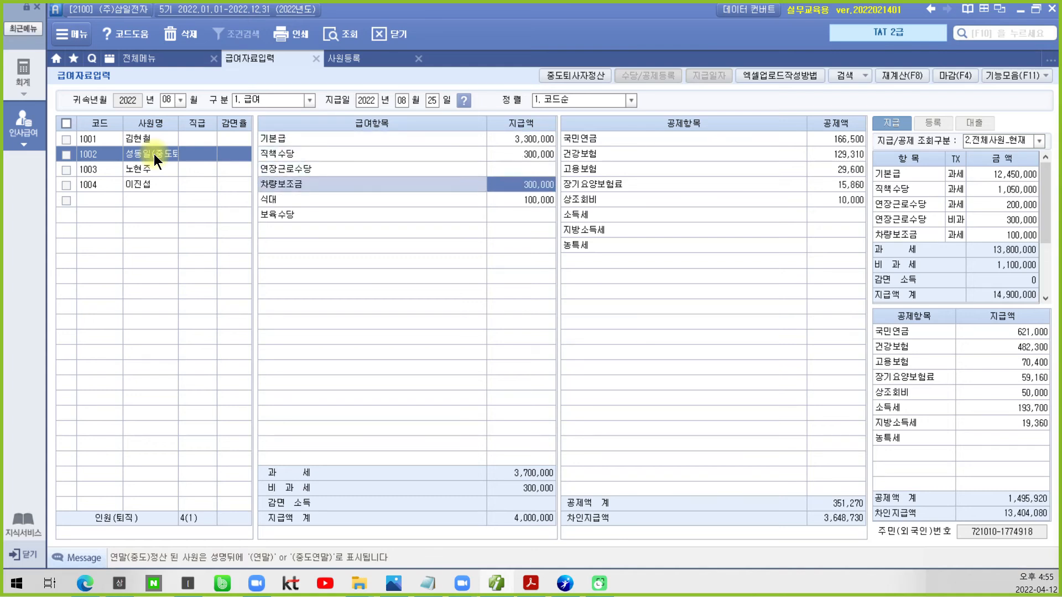
pyautogui.press('Return')
pyautogui.press('Return')
pyautogui.press('Return')
pyautogui.press('Return')
pyautogui.press('Return')
pyautogui.press('Return')
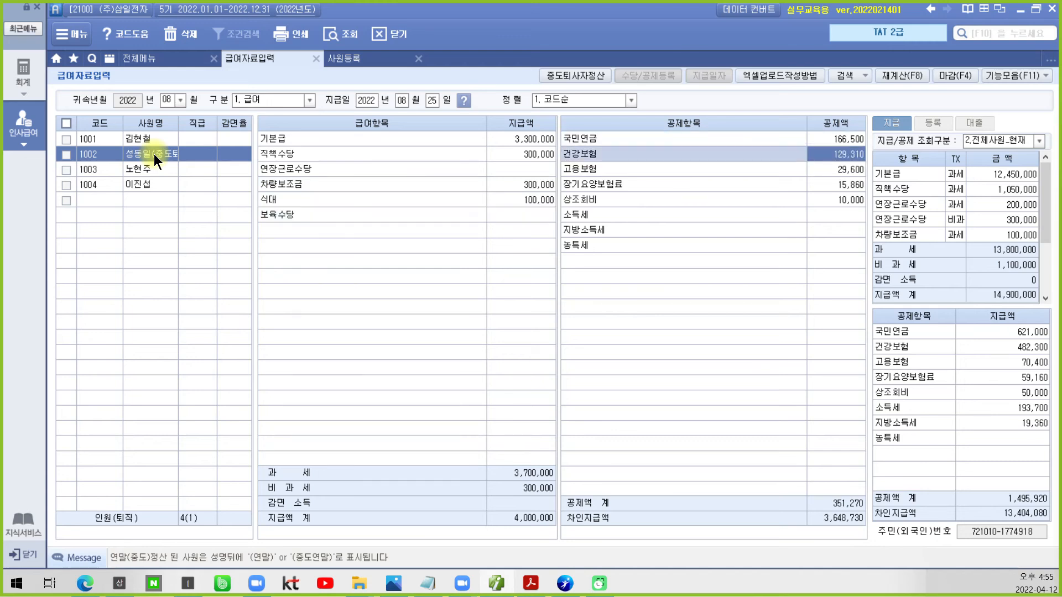
pyautogui.press('Return')
pyautogui.press('Return')
pyautogui.press('Return')
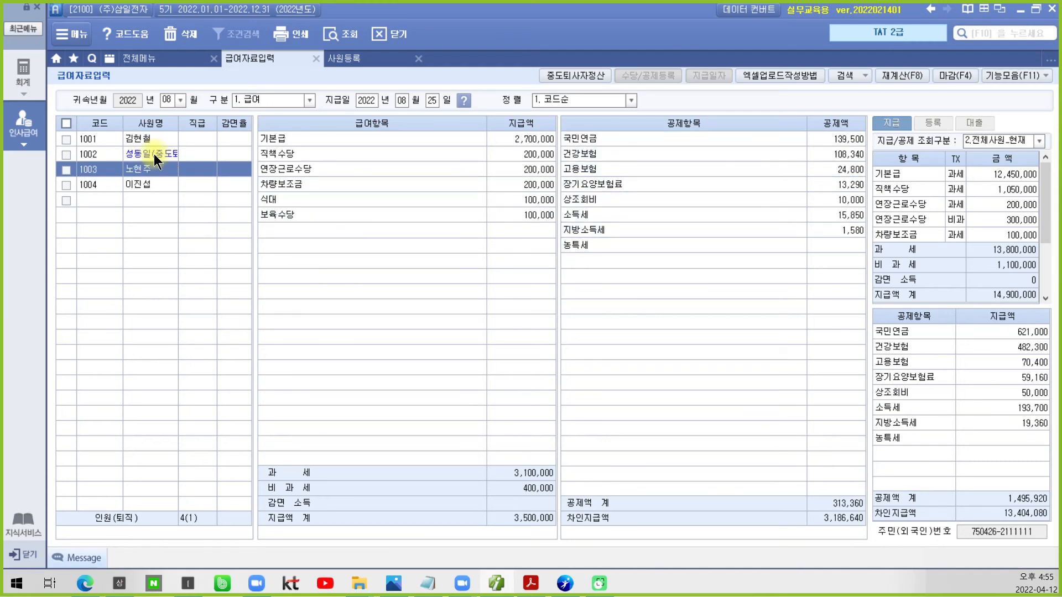
# - Select the second employee and open the 중도퇴사자정산 settlement for that employee
pyautogui.click(155, 154)
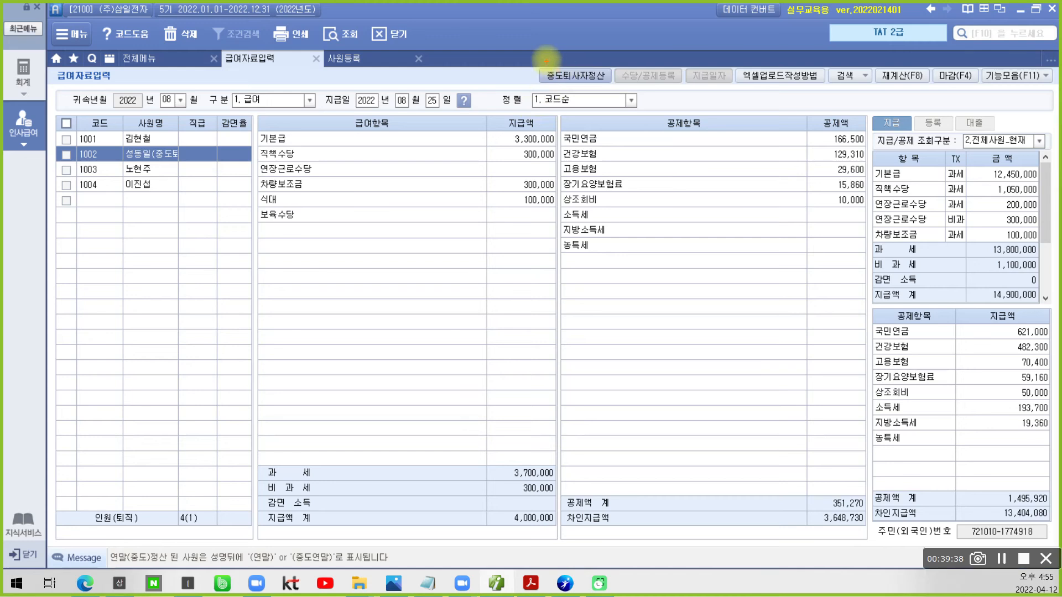
pyautogui.moveTo(543, 61)
pyautogui.mouseDown()
pyautogui.moveTo(619, 89)
pyautogui.moveTo(604, 148)
pyautogui.mouseUp()
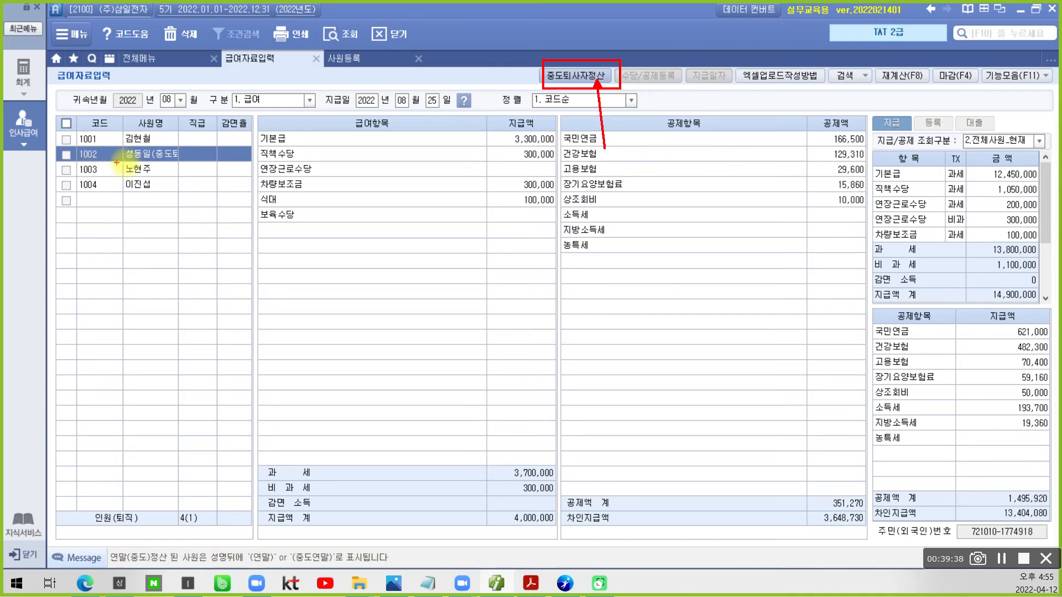
pyautogui.moveTo(117, 163); pyautogui.dragTo(188, 163)
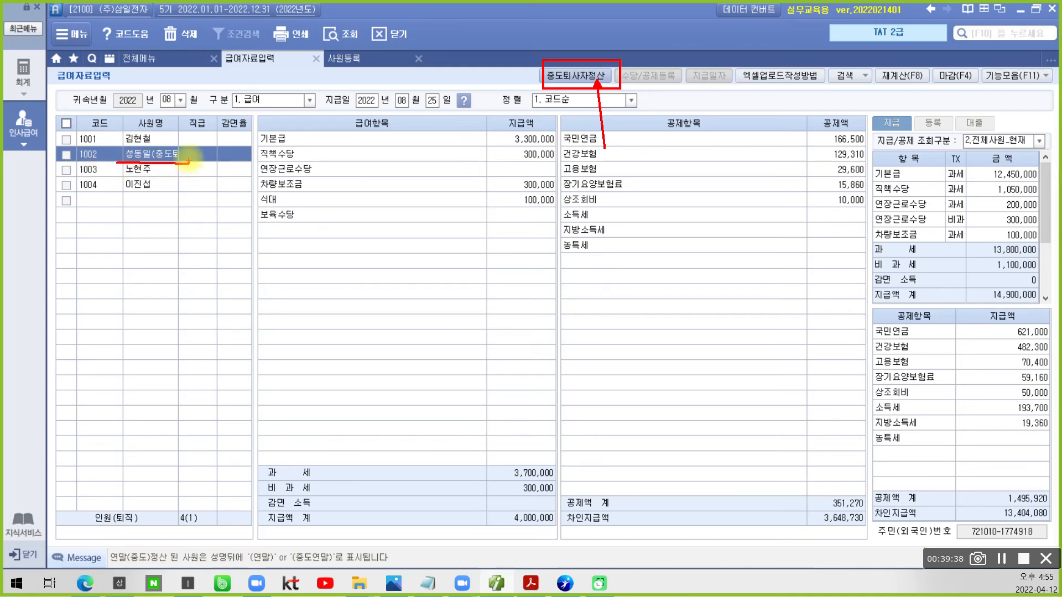
pyautogui.press('Escape')
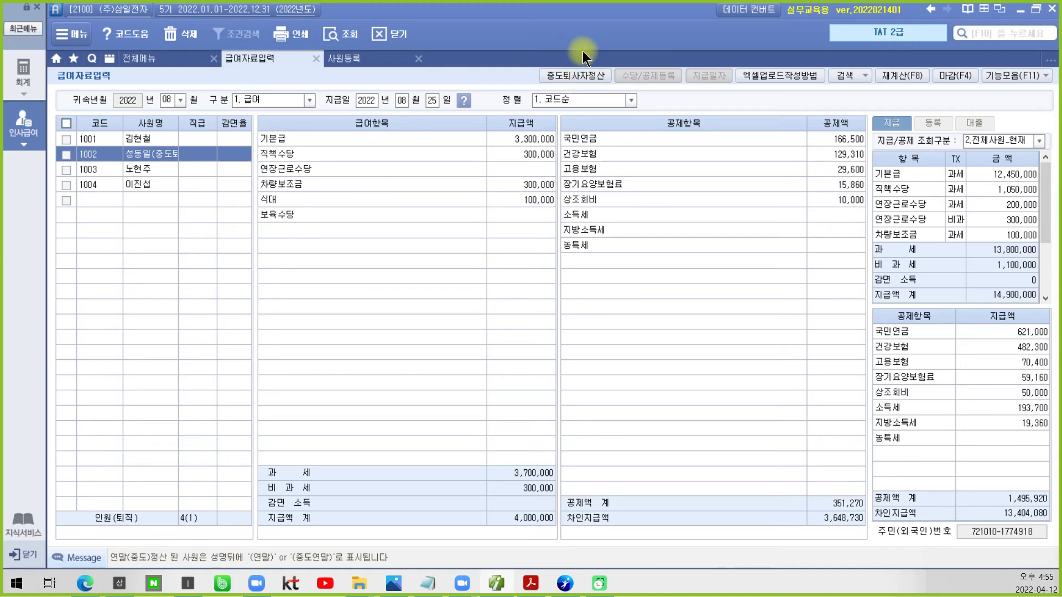
pyautogui.click(573, 83)
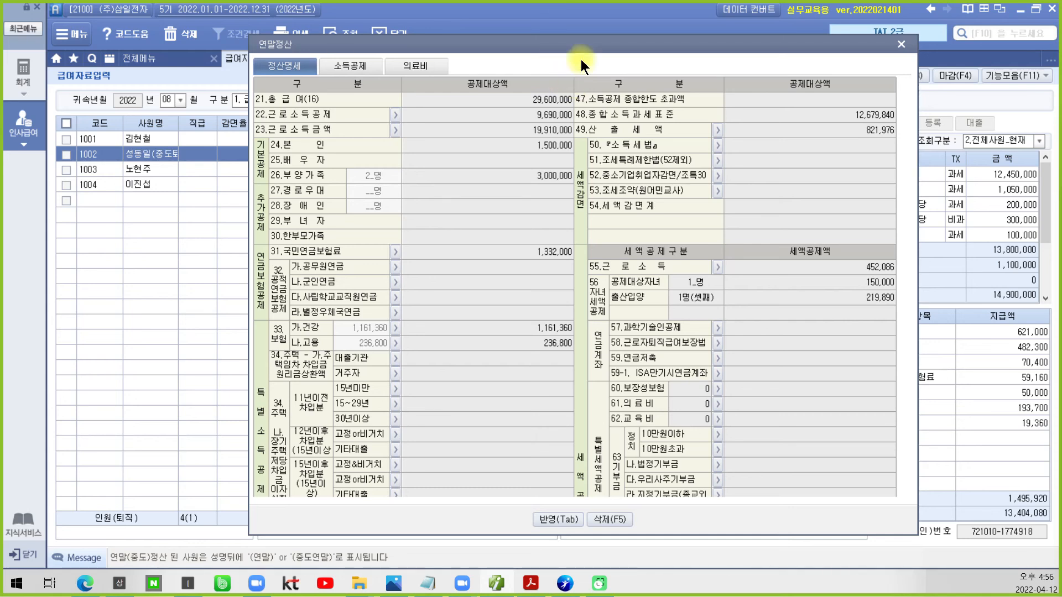
pyautogui.moveTo(523, 47); pyautogui.dragTo(465, 25)
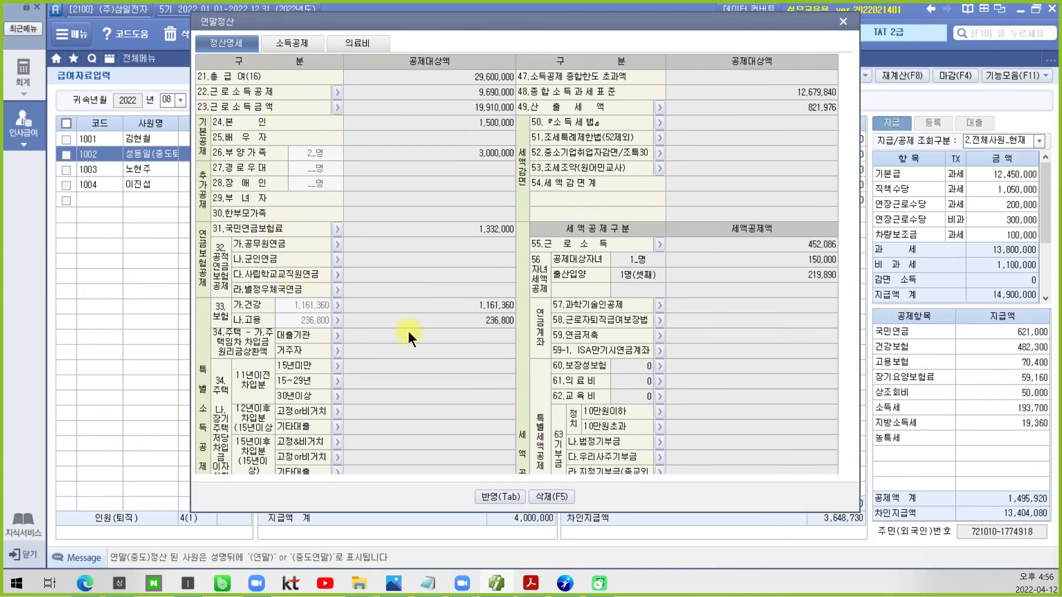
# - Examine the 정산명세 income side, from 총급여 and 근로소득공제 through the personal and insurance deductions to 차감소득금액
pyautogui.scroll(-5, 572, 380)
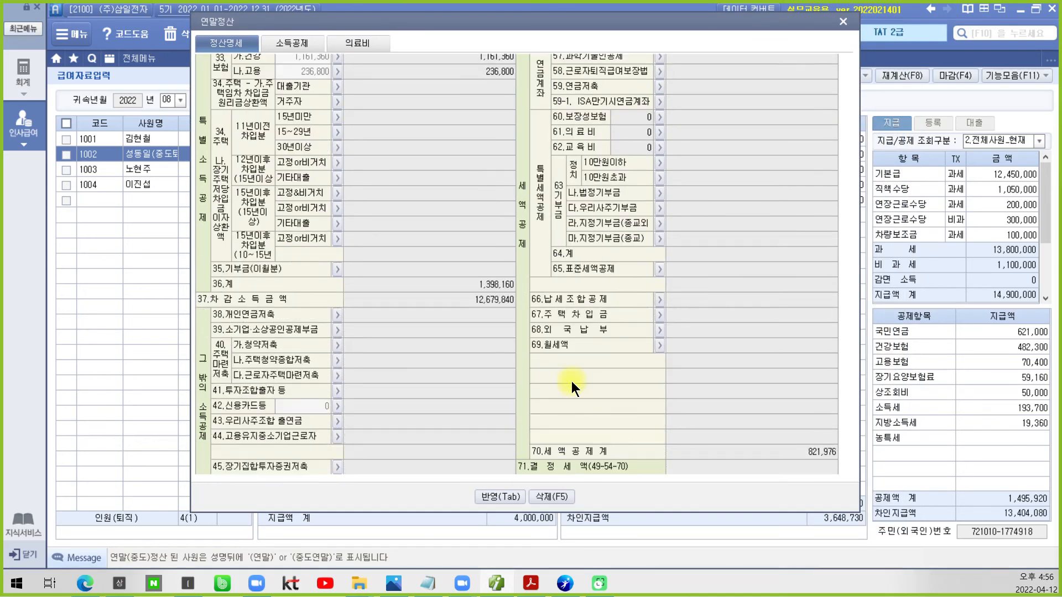
pyautogui.scroll(-2, 572, 380)
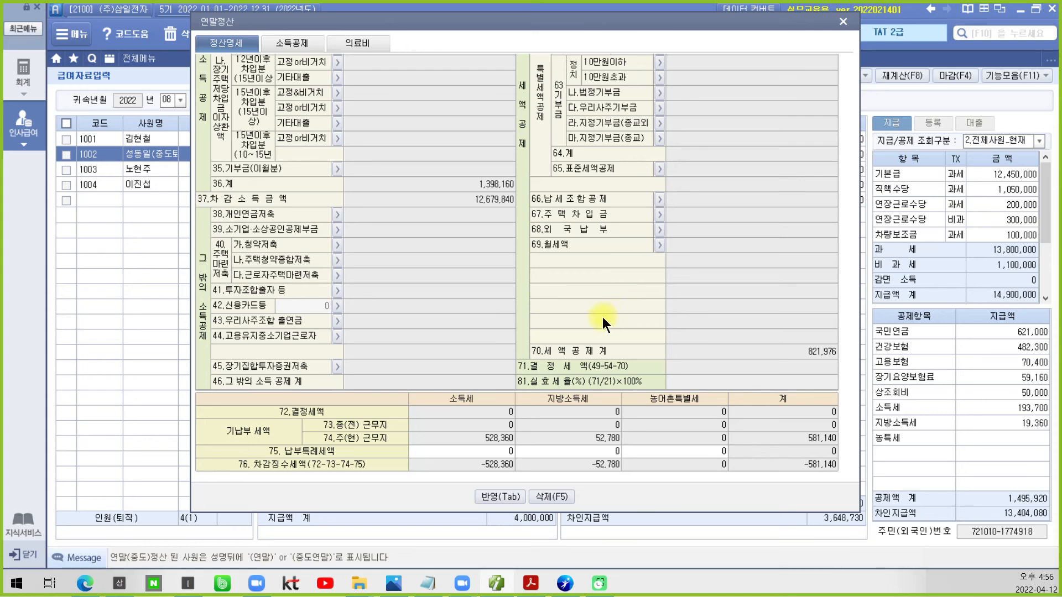
pyautogui.scroll(7, 603, 317)
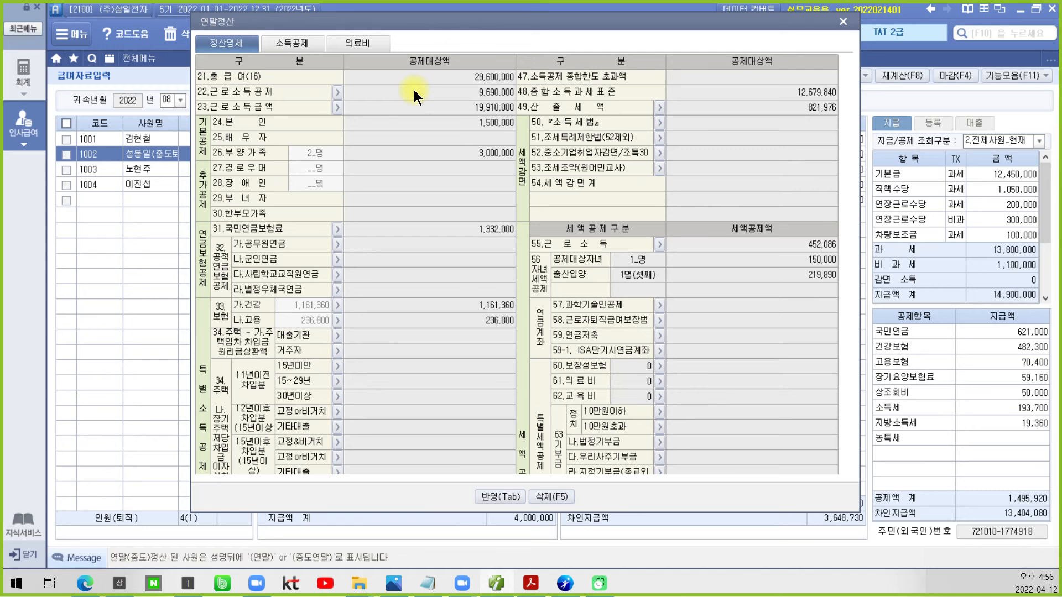
pyautogui.click(455, 75)
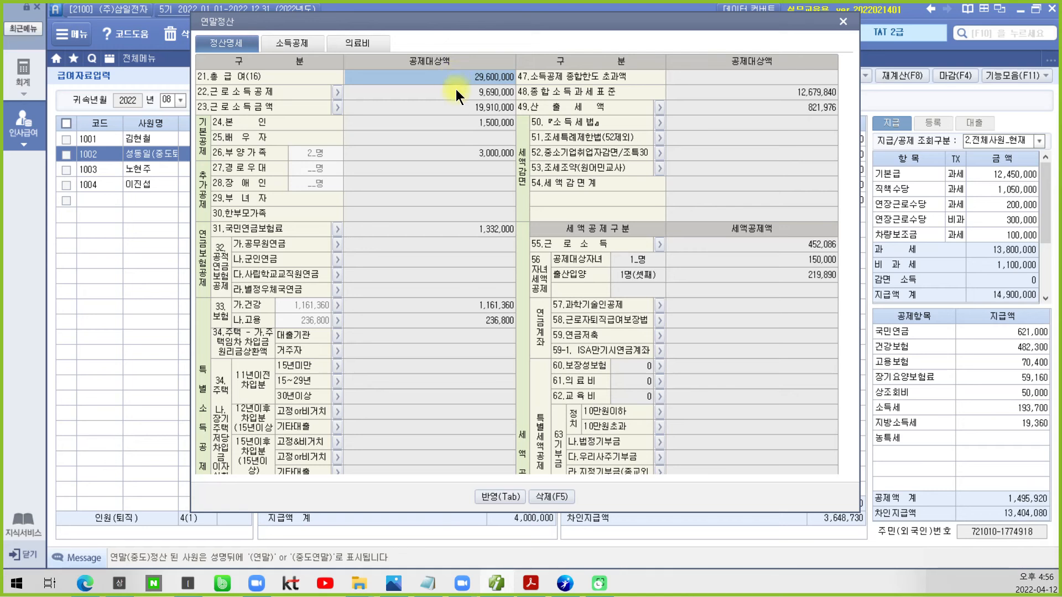
pyautogui.click(456, 93)
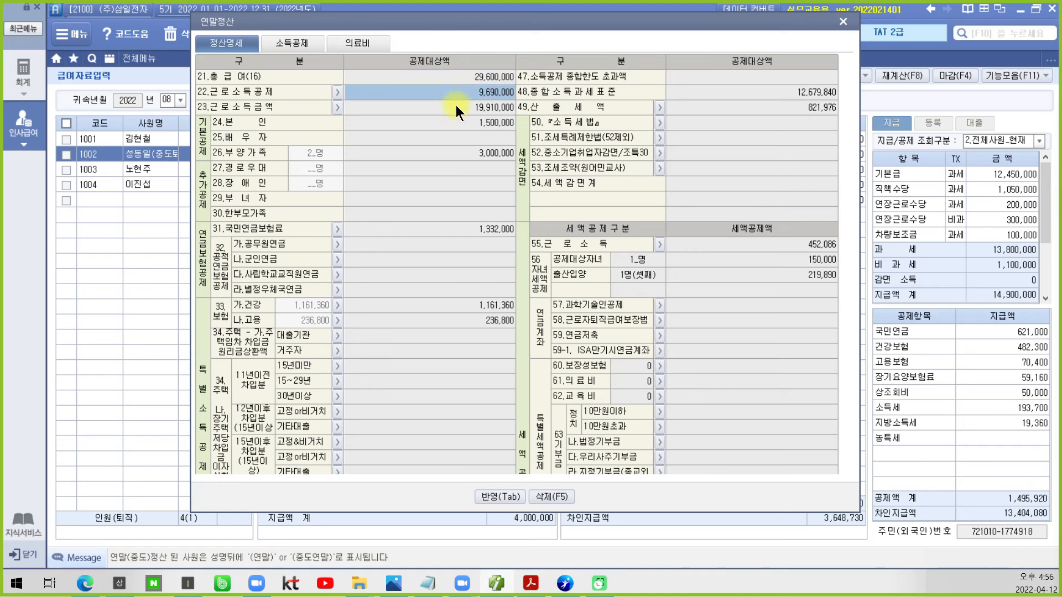
pyautogui.click(456, 106)
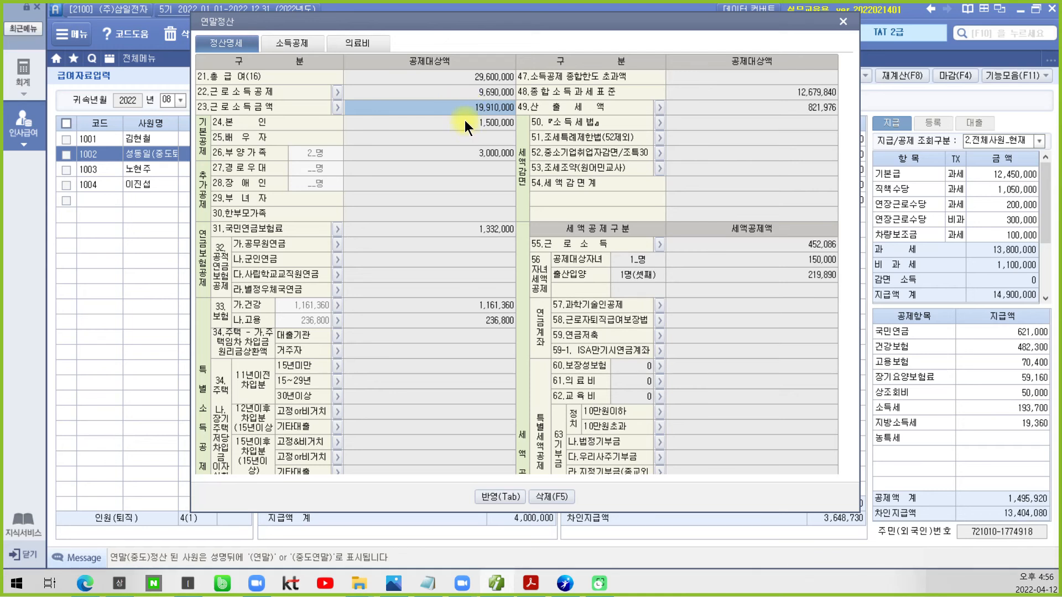
pyautogui.click(465, 122)
pyautogui.click(462, 152)
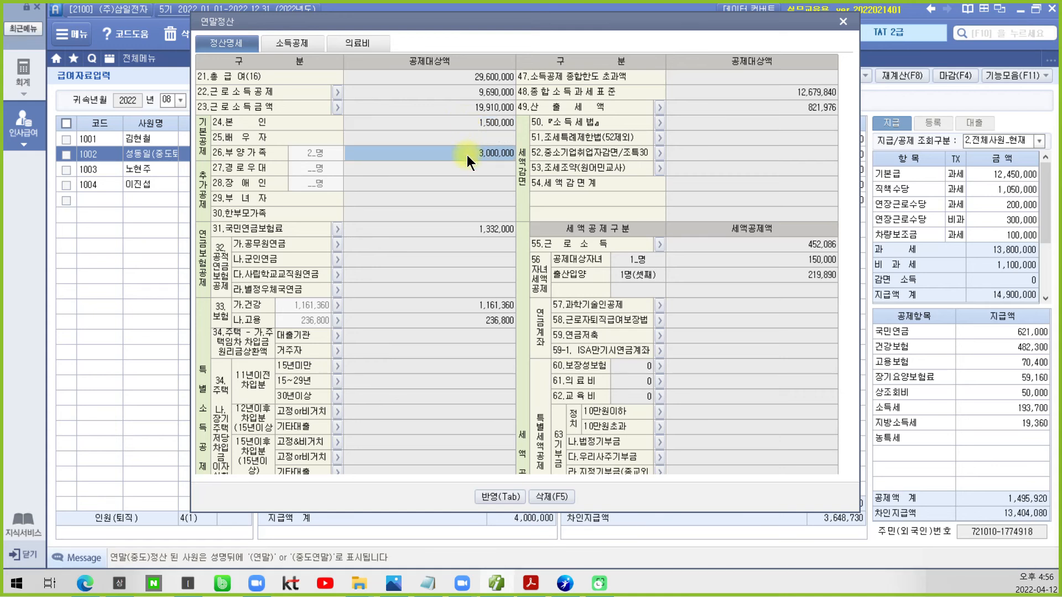
pyautogui.click(457, 230)
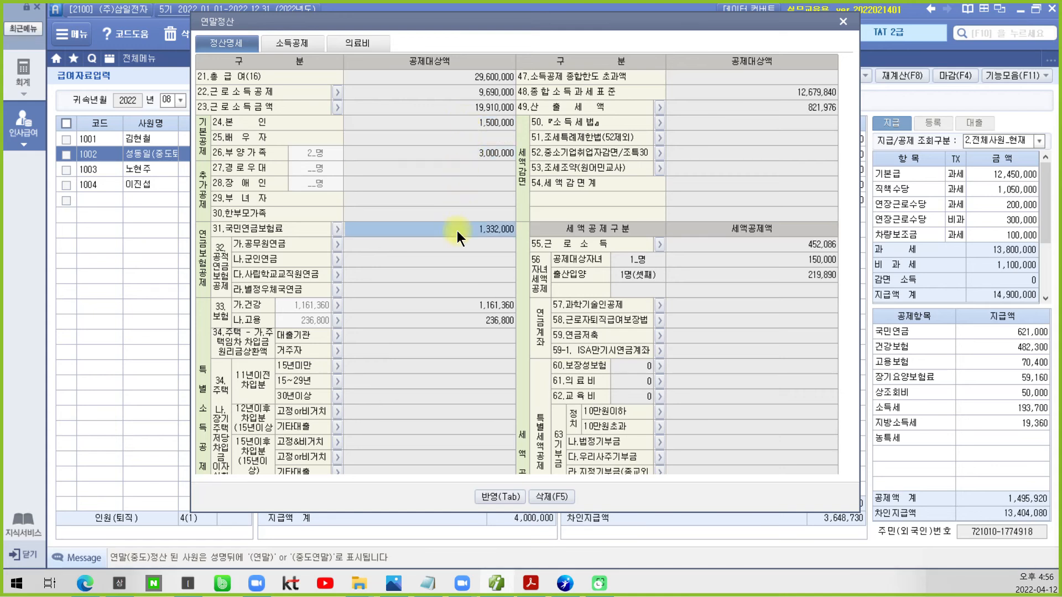
pyautogui.click(466, 304)
pyautogui.click(462, 321)
pyautogui.scroll(-2, 461, 320)
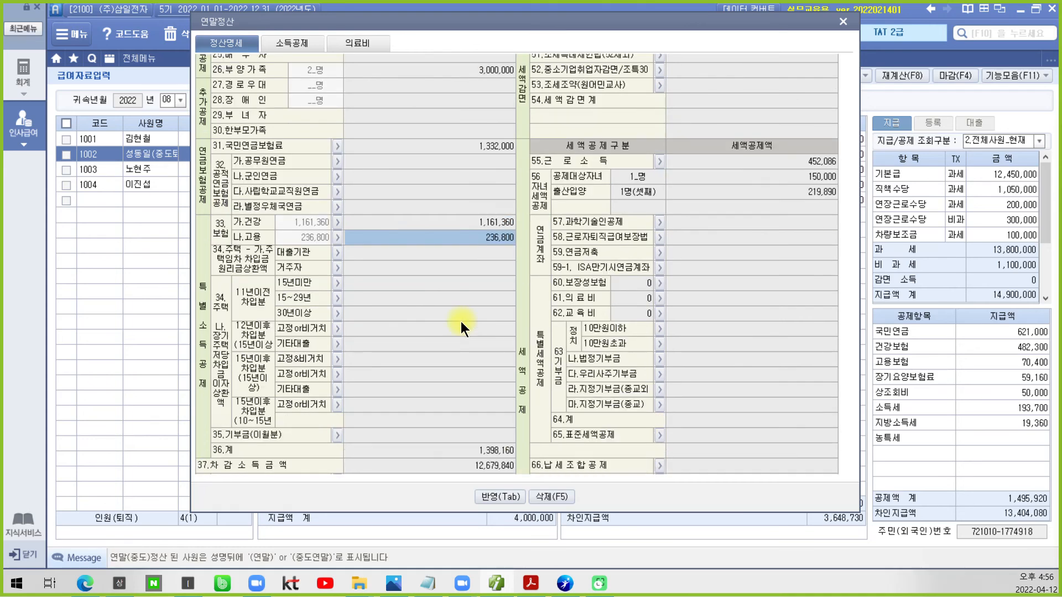
pyautogui.scroll(-1, 460, 321)
pyautogui.scroll(-1, 461, 320)
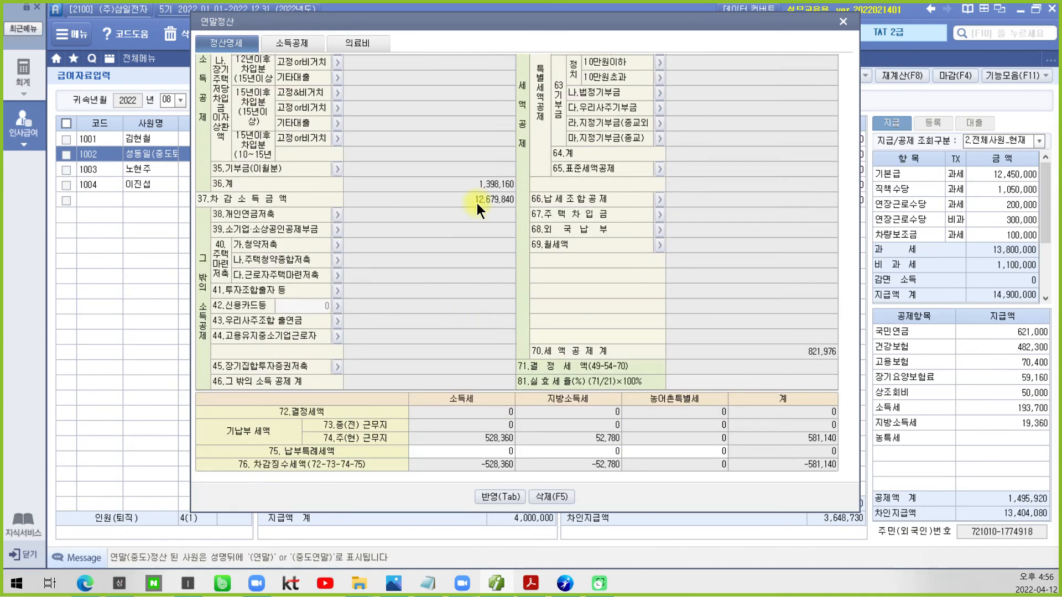
pyautogui.scroll(5, 532, 287)
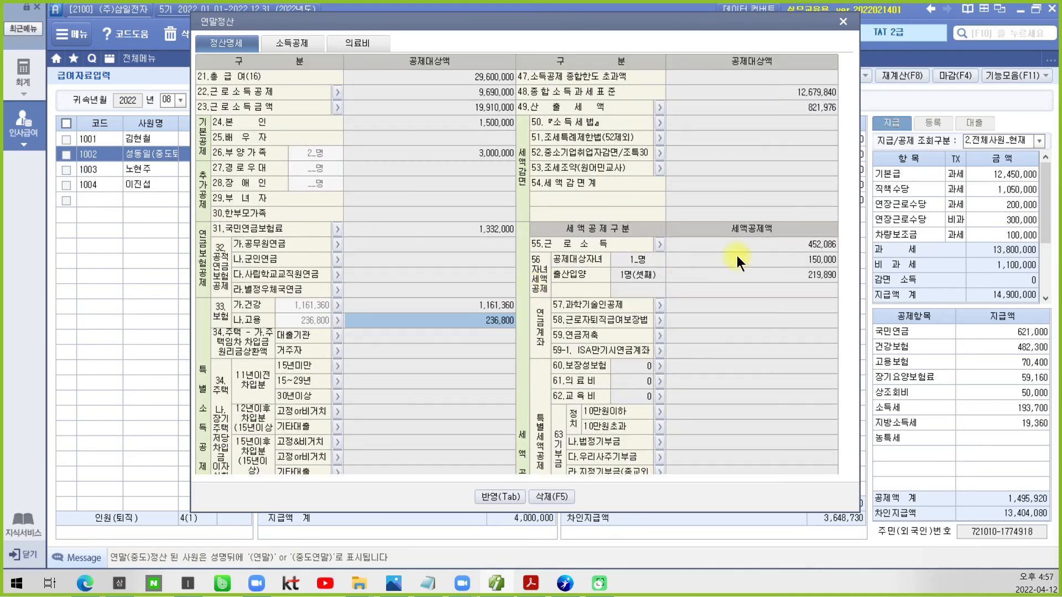
# - Examine 종합소득과세표준, 산출세액 and the 근로소득 and 출산입양 tax credits down to 세액공제계
pyautogui.click(799, 93)
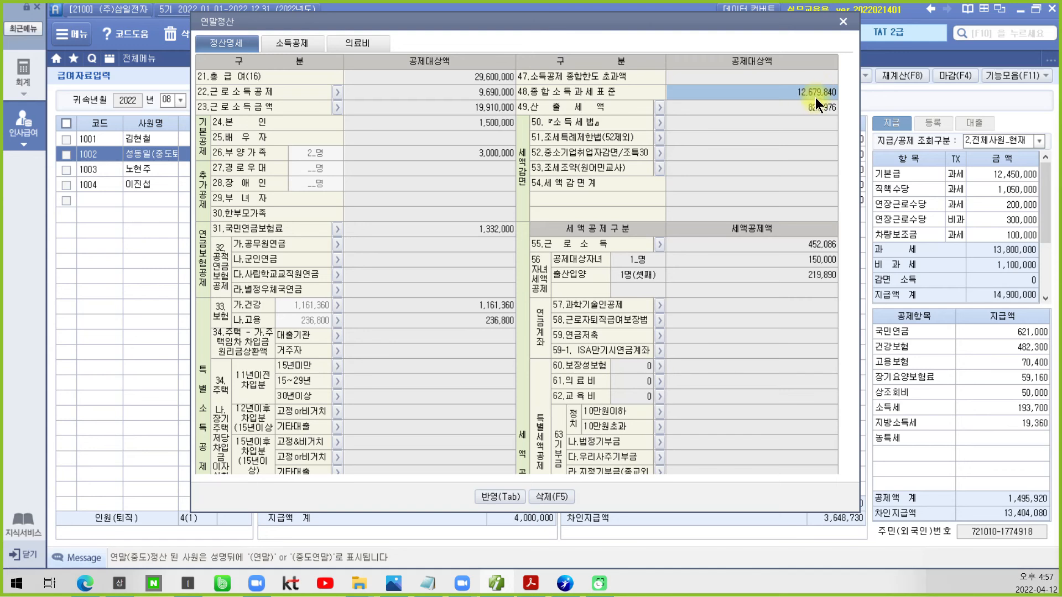
pyautogui.click(818, 108)
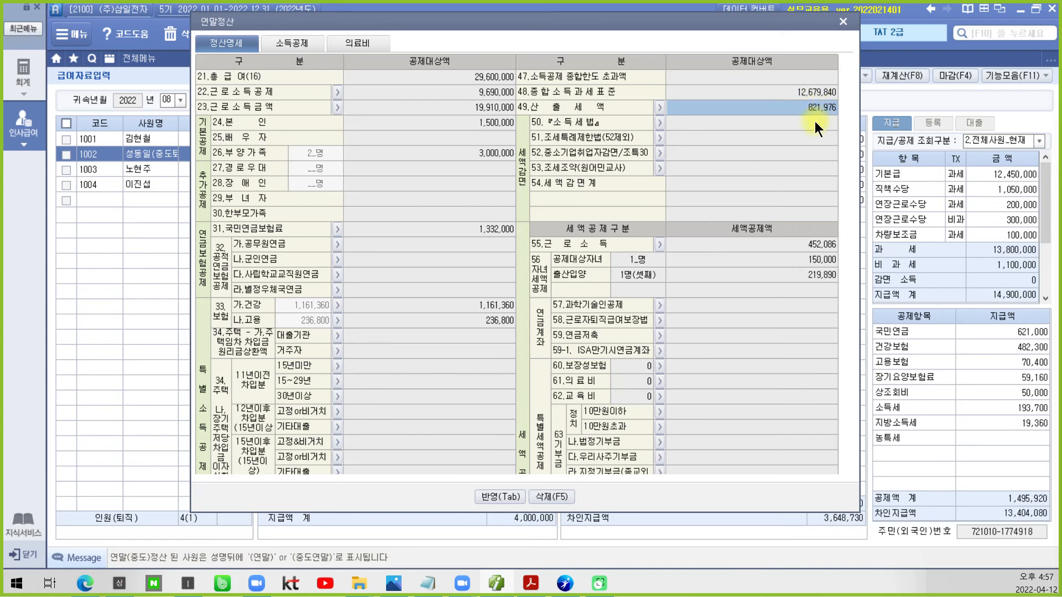
pyautogui.click(762, 247)
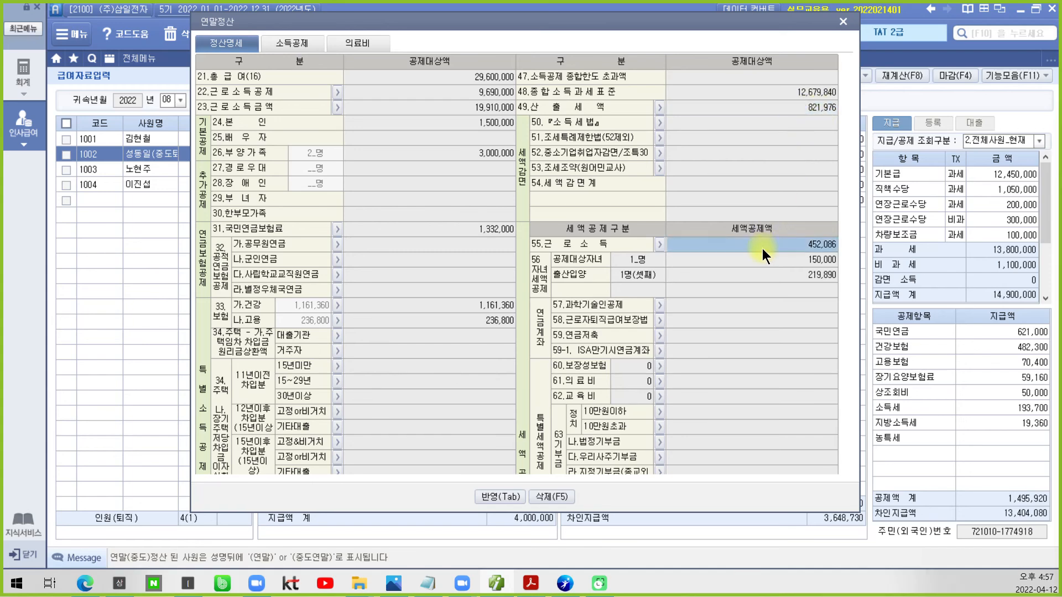
pyautogui.scroll(-3, 762, 247)
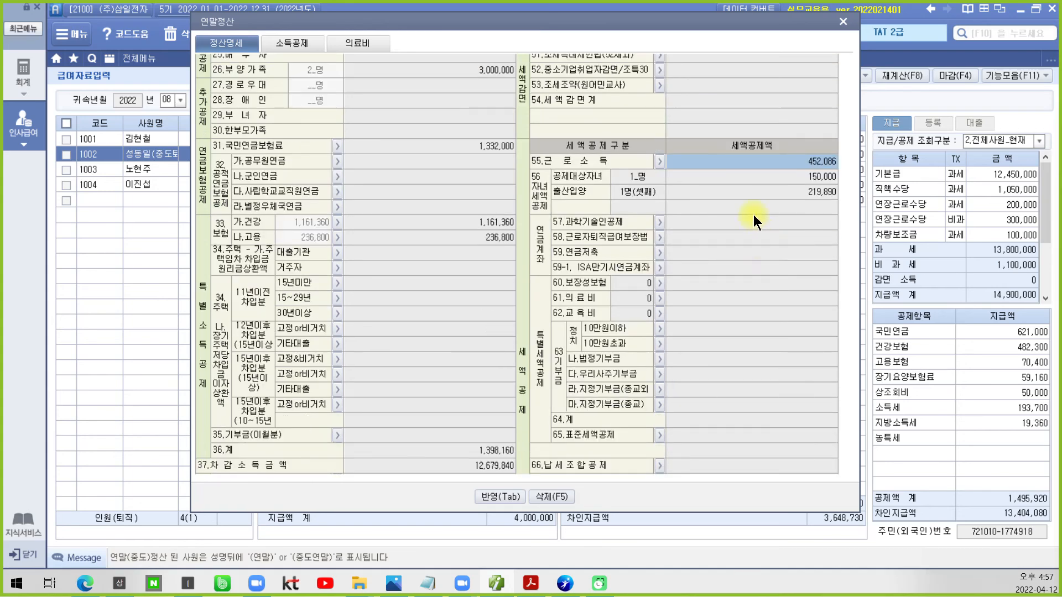
pyautogui.click(817, 192)
pyautogui.scroll(-6, 789, 287)
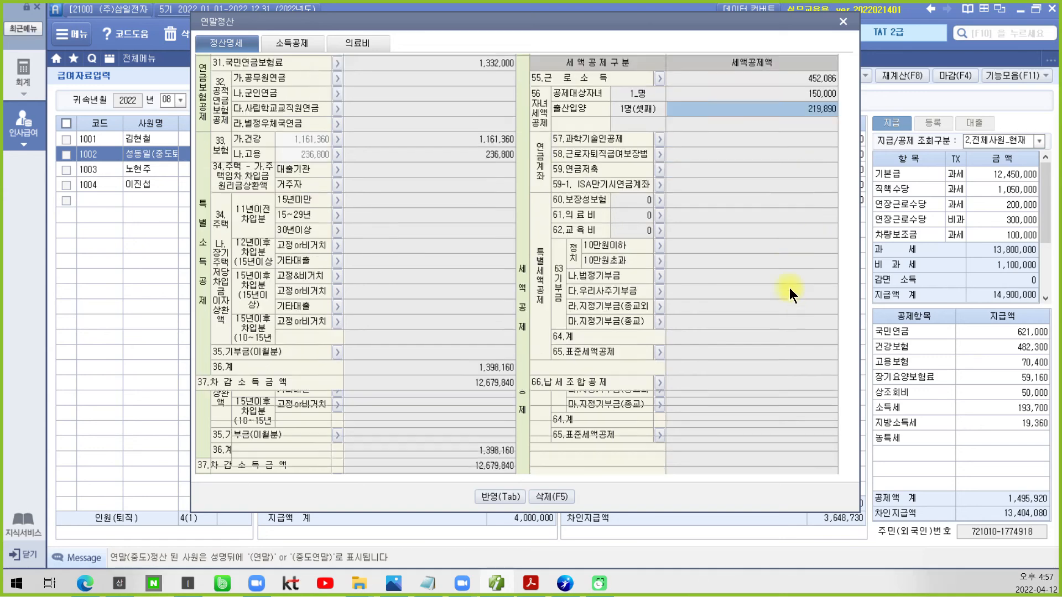
pyautogui.click(798, 354)
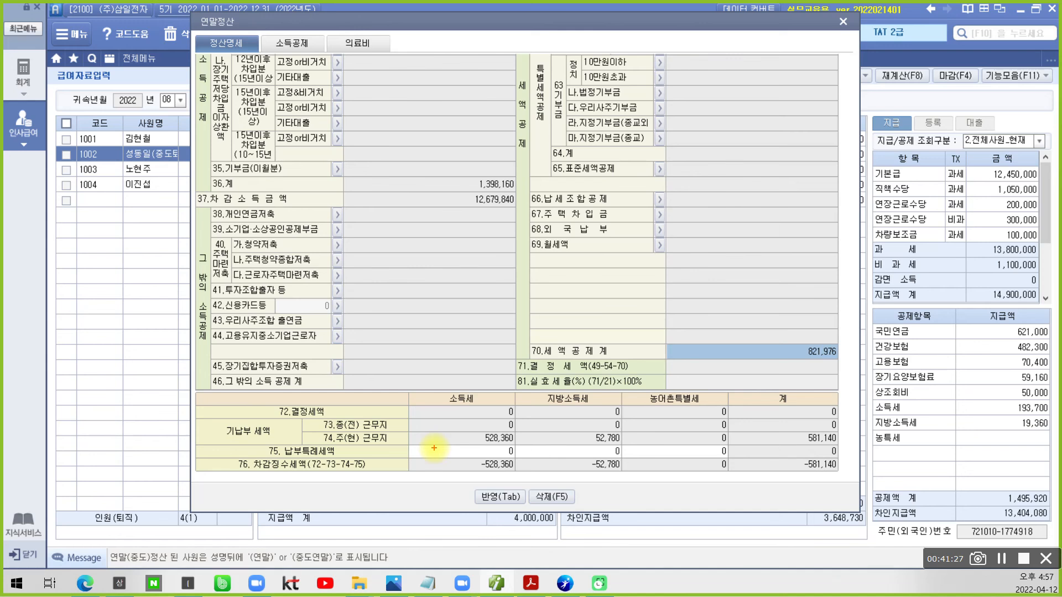
pyautogui.moveTo(810, 428)
pyautogui.mouseDown()
pyautogui.moveTo(791, 439)
pyautogui.moveTo(847, 431)
pyautogui.moveTo(818, 424)
pyautogui.mouseUp()
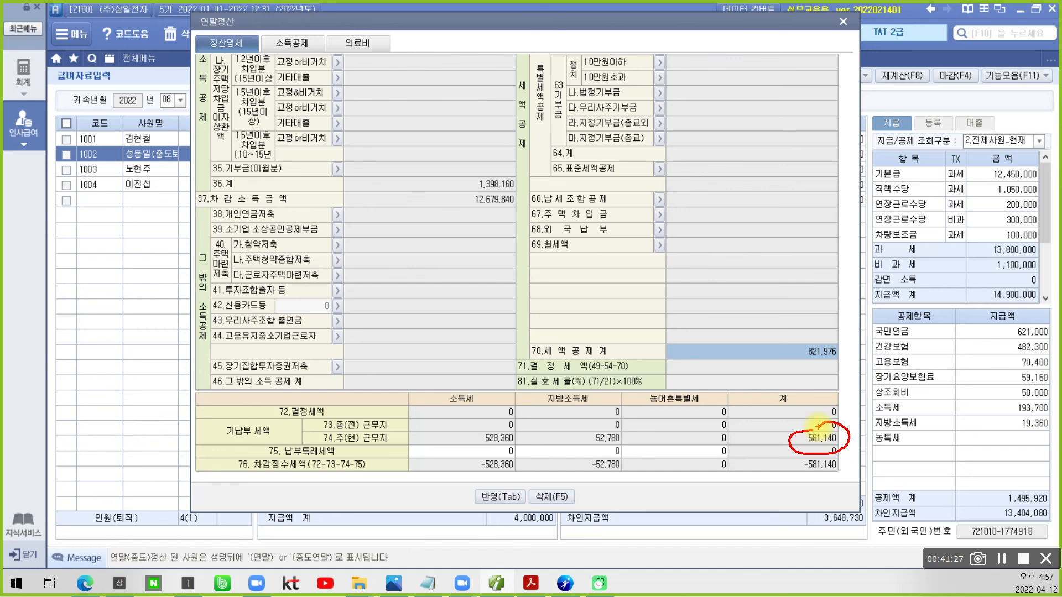
pyautogui.moveTo(744, 387)
pyautogui.mouseDown()
pyautogui.moveTo(796, 359)
pyautogui.moveTo(744, 381)
pyautogui.mouseUp()
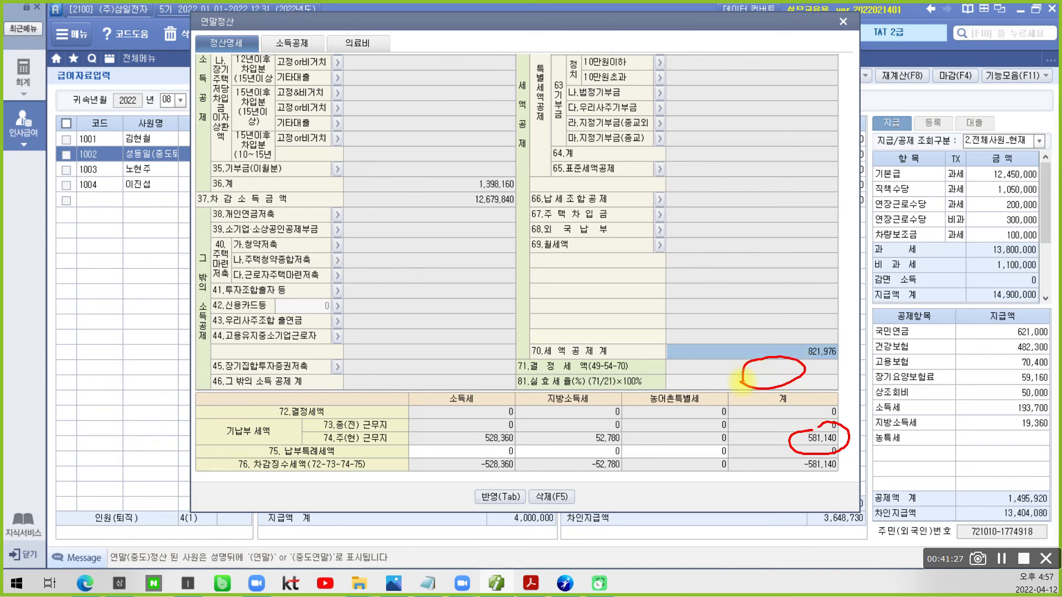
pyautogui.moveTo(785, 448)
pyautogui.mouseDown()
pyautogui.moveTo(819, 481)
pyautogui.moveTo(855, 456)
pyautogui.moveTo(777, 456)
pyautogui.mouseUp()
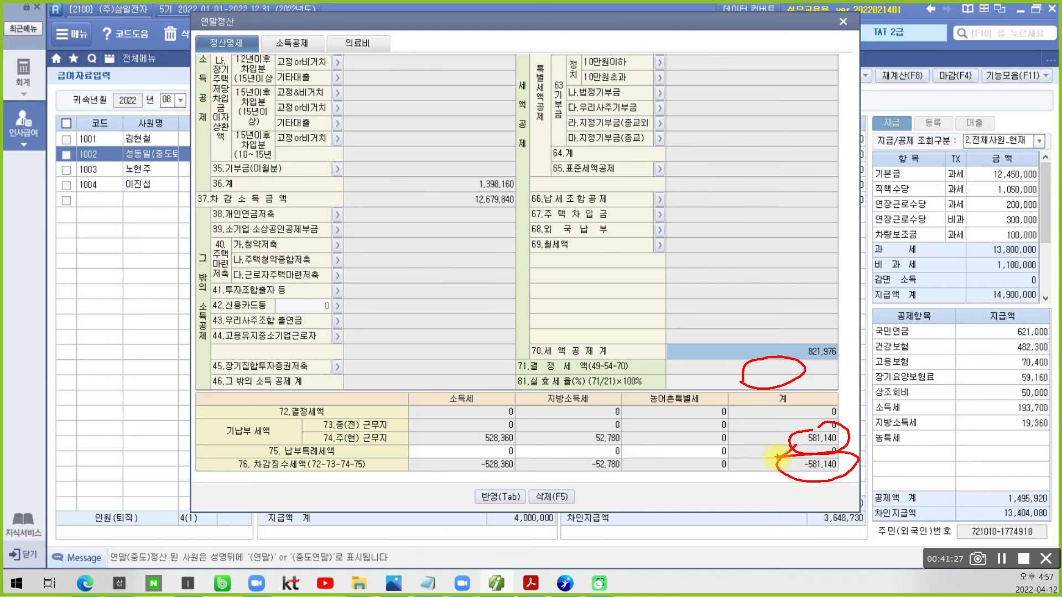
# - Examine 결정세액 and the 기납부 세액 and 차감징수세액 totals at the end of the settlement statement, and close it
pyautogui.moveTo(706, 379)
pyautogui.mouseDown()
pyautogui.moveTo(751, 365)
pyautogui.moveTo(746, 376)
pyautogui.moveTo(768, 395)
pyautogui.mouseUp()
pyautogui.moveTo(761, 357); pyautogui.dragTo(770, 390)
pyautogui.press('Escape')
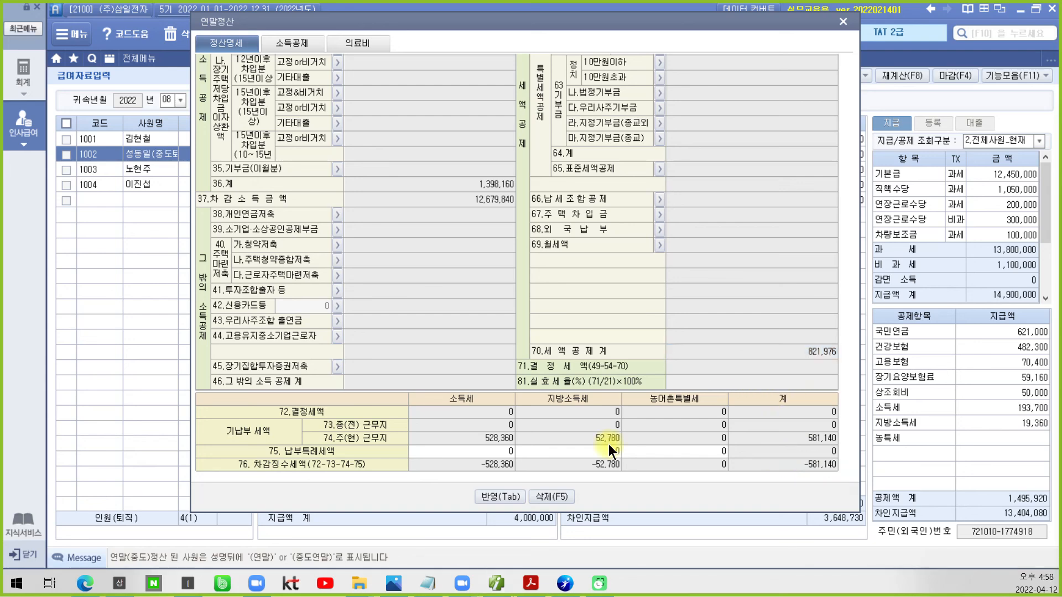
pyautogui.press('Escape')
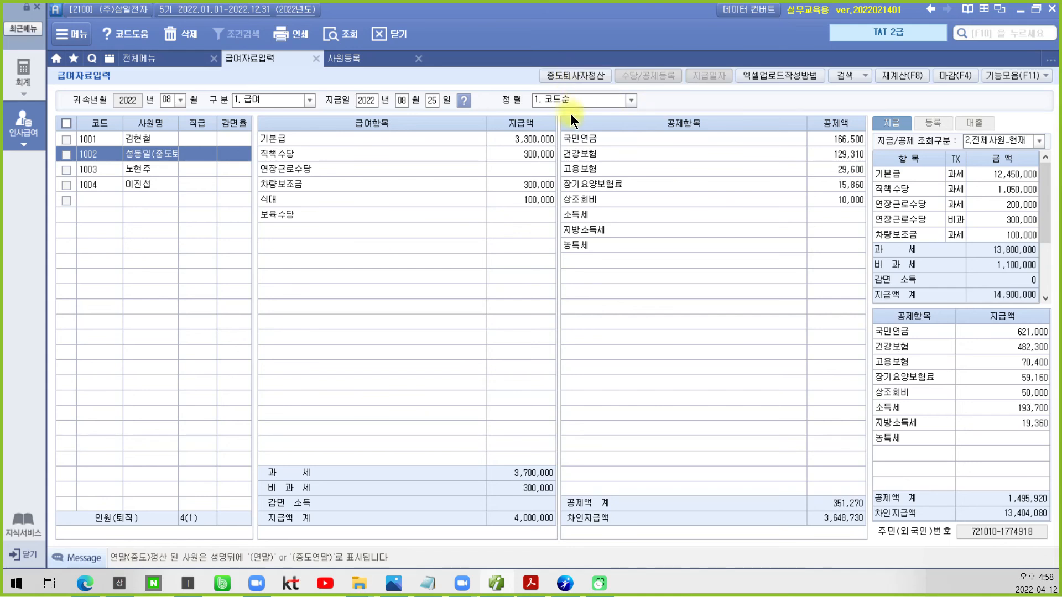
# - Reopen the second employee's 중도퇴사자정산, apply it with 반영 to the August payroll, and check 소득세, 지방소득세 and the 중도입력 mark
pyautogui.click(572, 75)
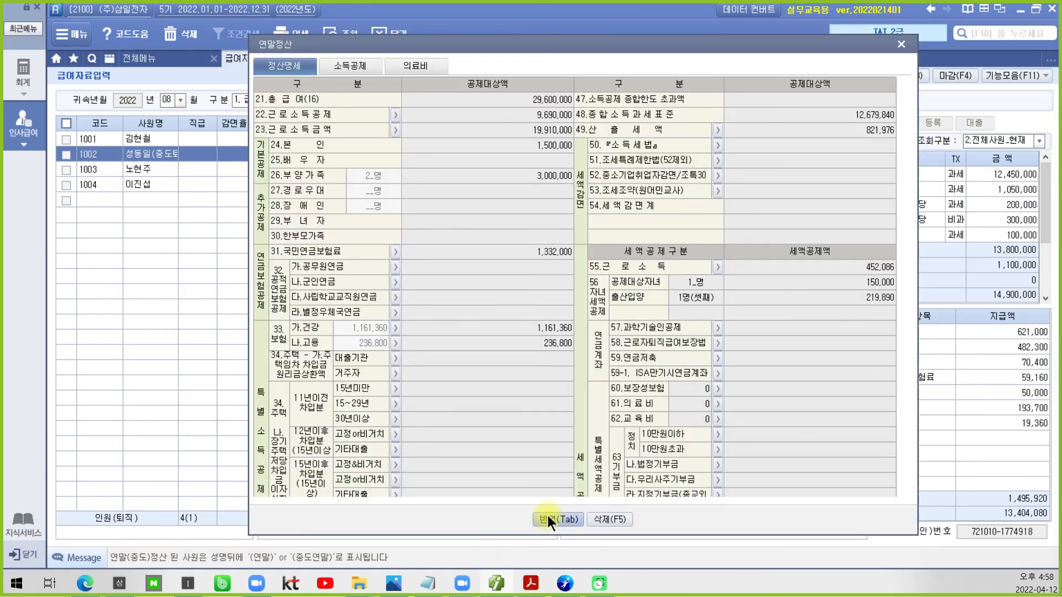
pyautogui.click(552, 520)
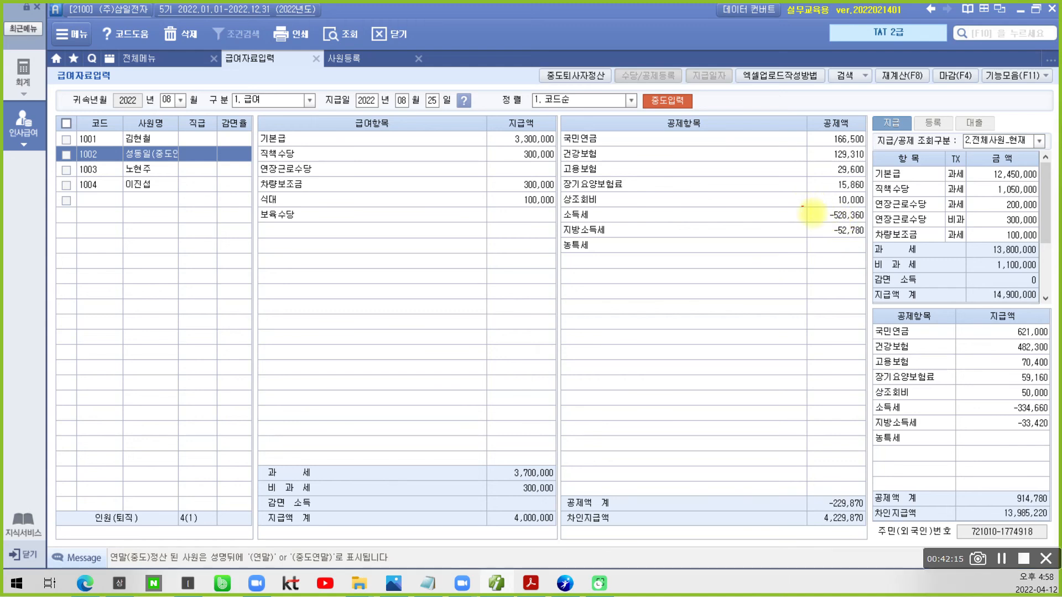
pyautogui.moveTo(802, 206); pyautogui.dragTo(874, 239)
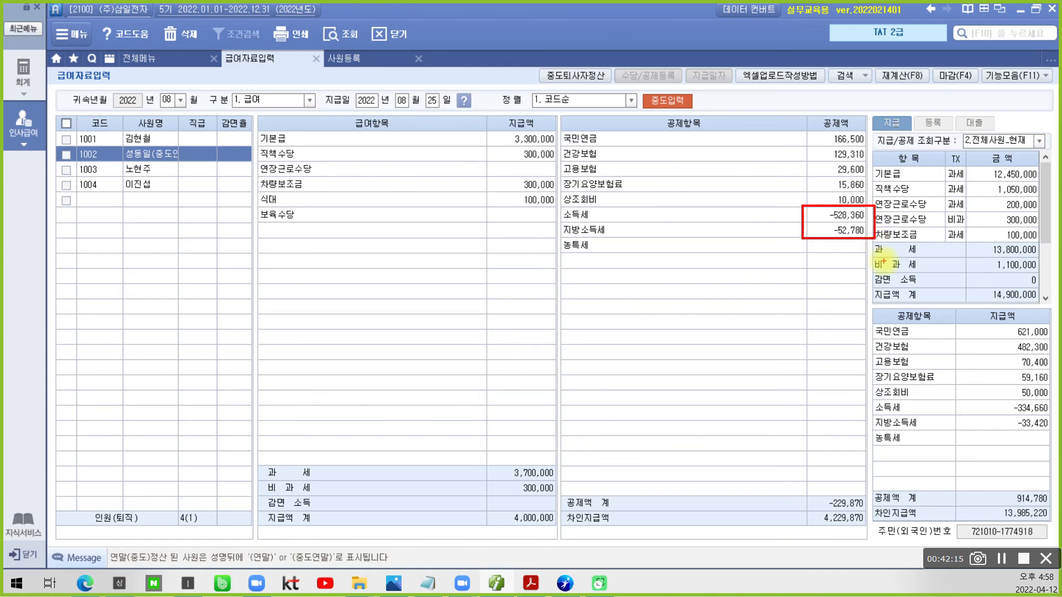
pyautogui.moveTo(188, 154)
pyautogui.mouseDown()
pyautogui.moveTo(613, 99)
pyautogui.moveTo(630, 110)
pyautogui.moveTo(663, 74)
pyautogui.moveTo(699, 135)
pyautogui.moveTo(671, 145)
pyautogui.mouseUp()
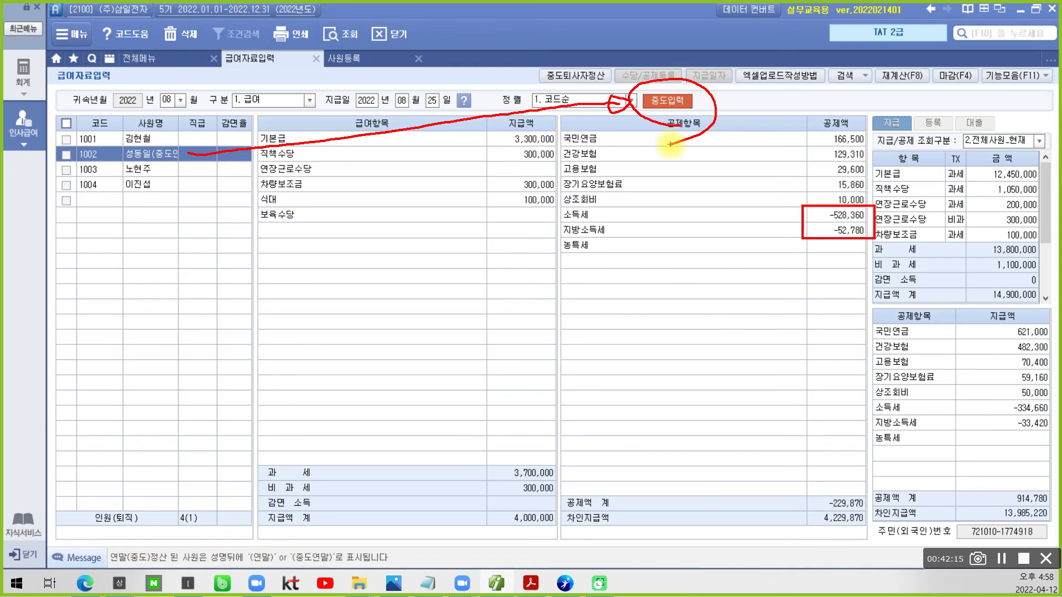
pyautogui.press('Escape')
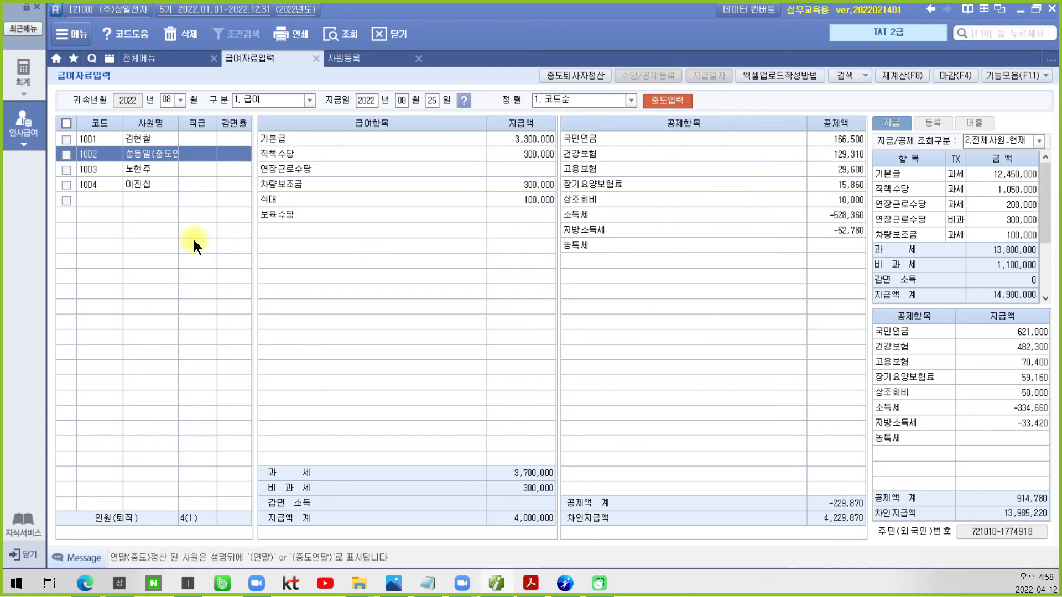
# - Go through the August pay and deduction items of employees 1003, 1001 and 1004
pyautogui.click(157, 170)
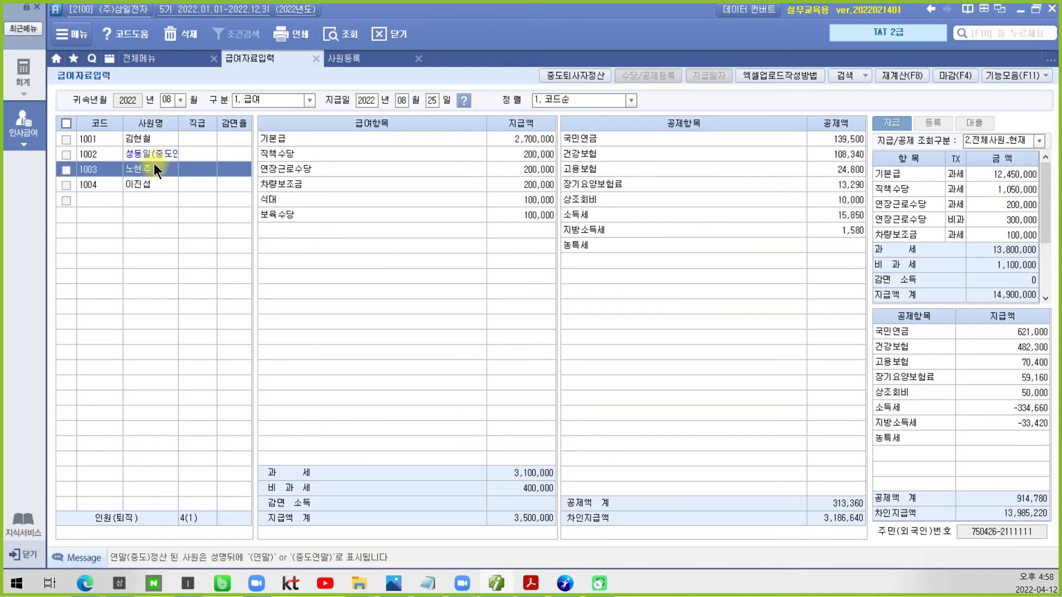
pyautogui.click(154, 154)
pyautogui.click(142, 134)
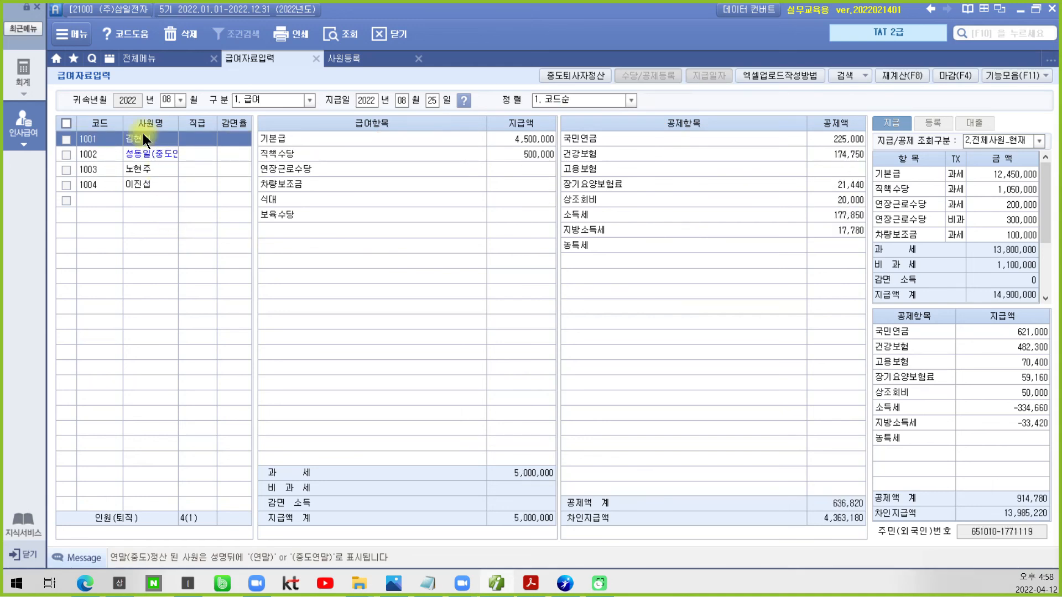
pyautogui.click(141, 174)
pyautogui.click(141, 184)
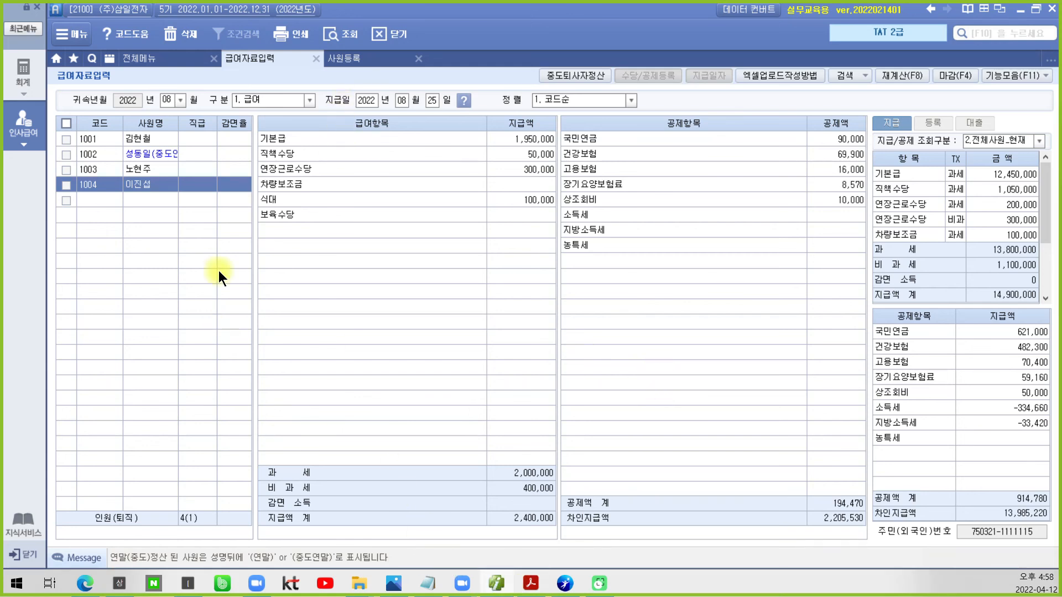
# - Switch to the exercise PDF in Acrobat Reader, read the 2022년 12월 급여대장 table, and return to the payroll program
pyautogui.click(564, 582)
pyautogui.click(564, 583)
pyautogui.click(531, 582)
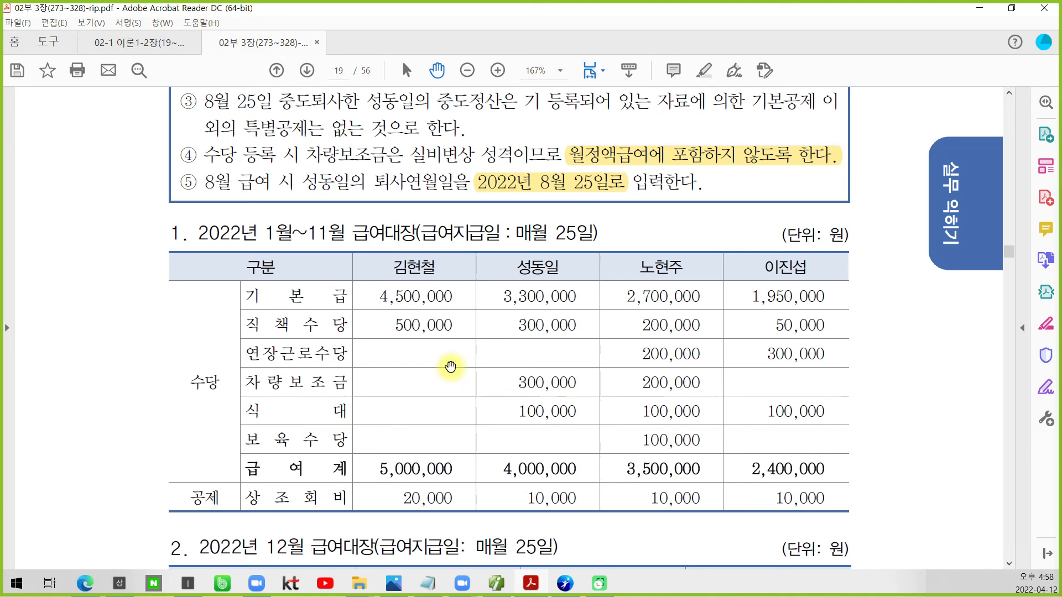
pyautogui.scroll(-10, 451, 367)
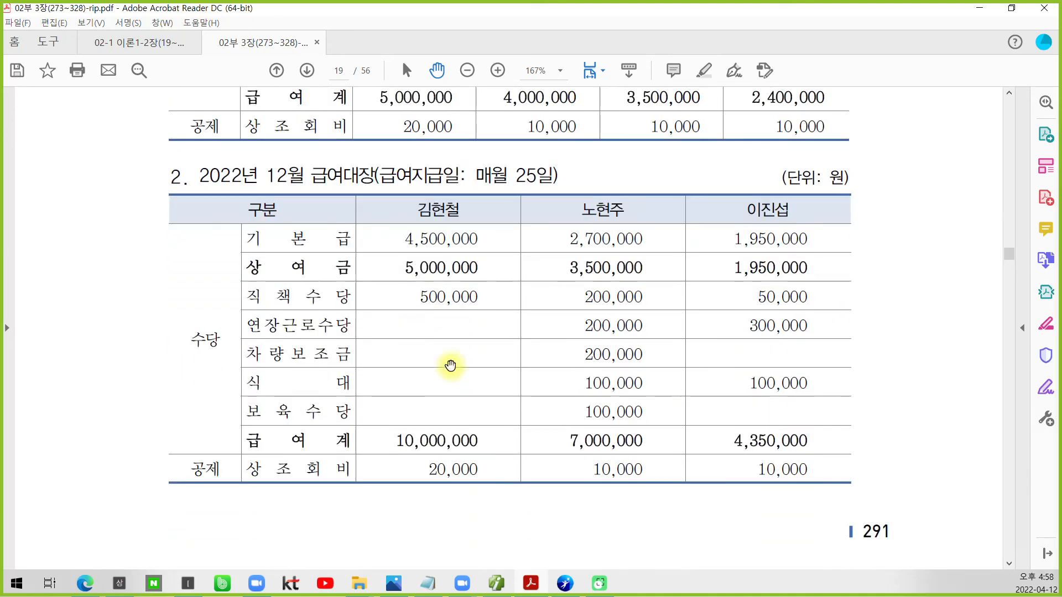
pyautogui.click(531, 582)
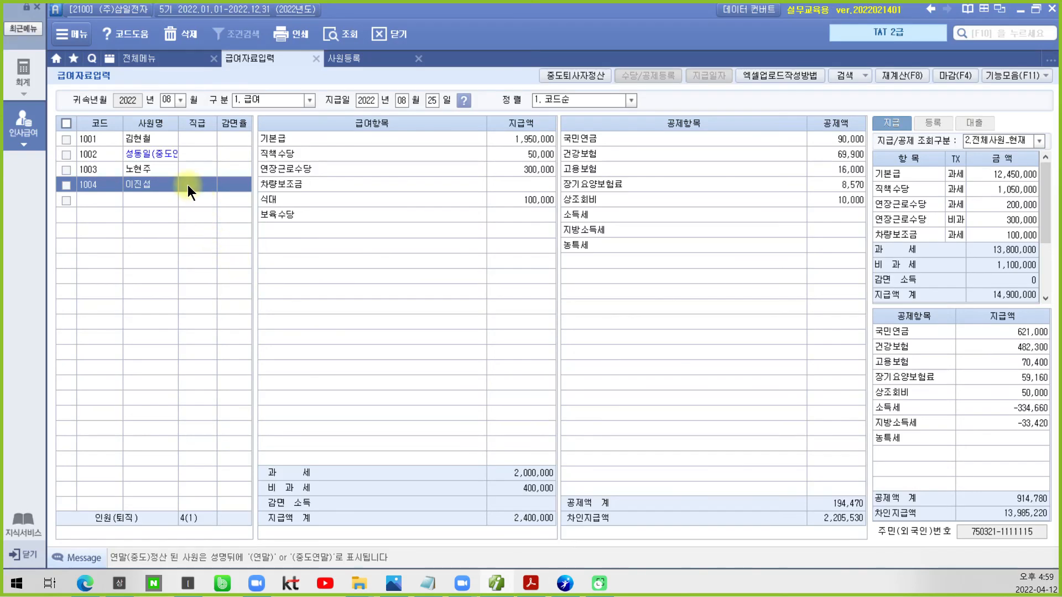
# - Create the September 2022 payroll as 1. 급여 by copying the previous month with 복사후 재계산 for all employees
pyautogui.click(179, 99)
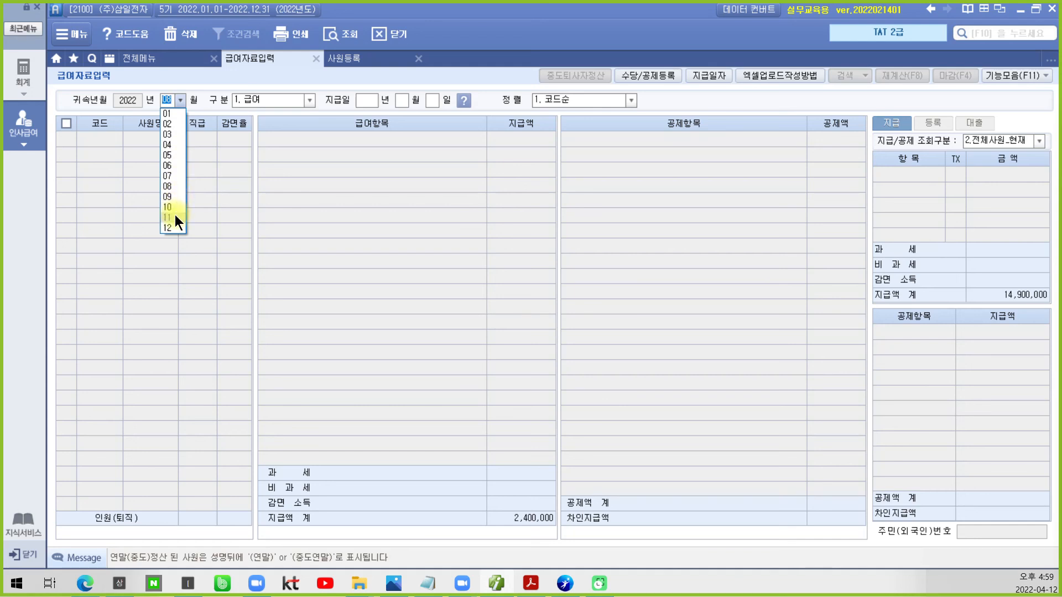
pyautogui.click(173, 196)
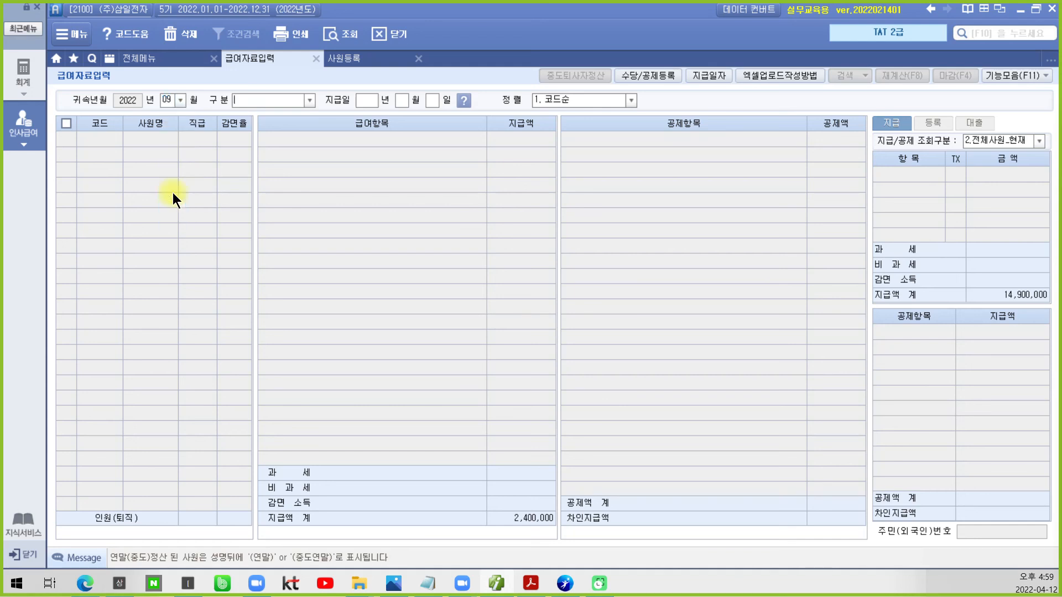
pyautogui.click(307, 98)
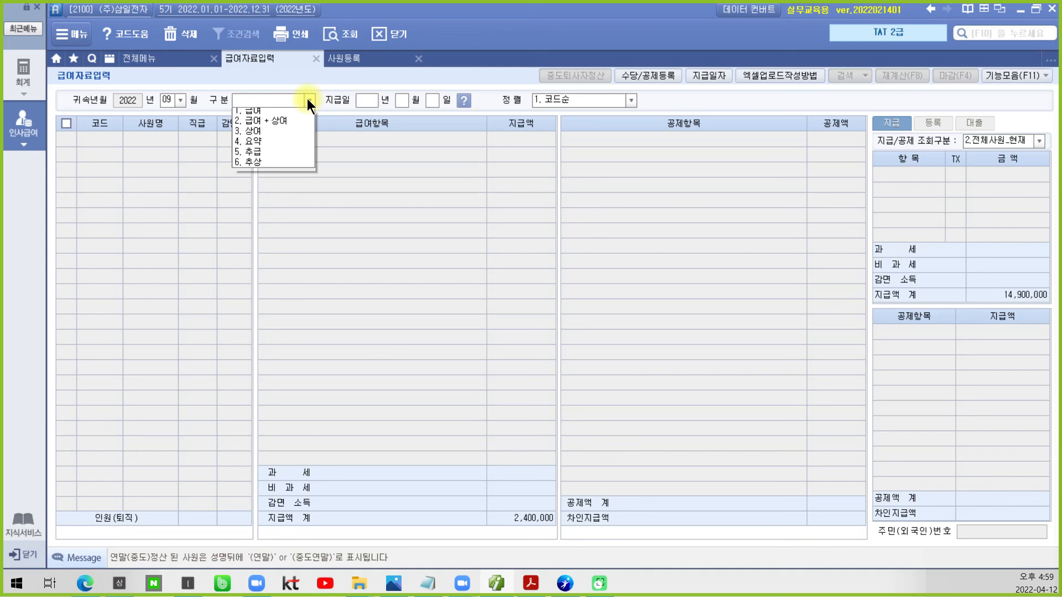
pyautogui.click(277, 114)
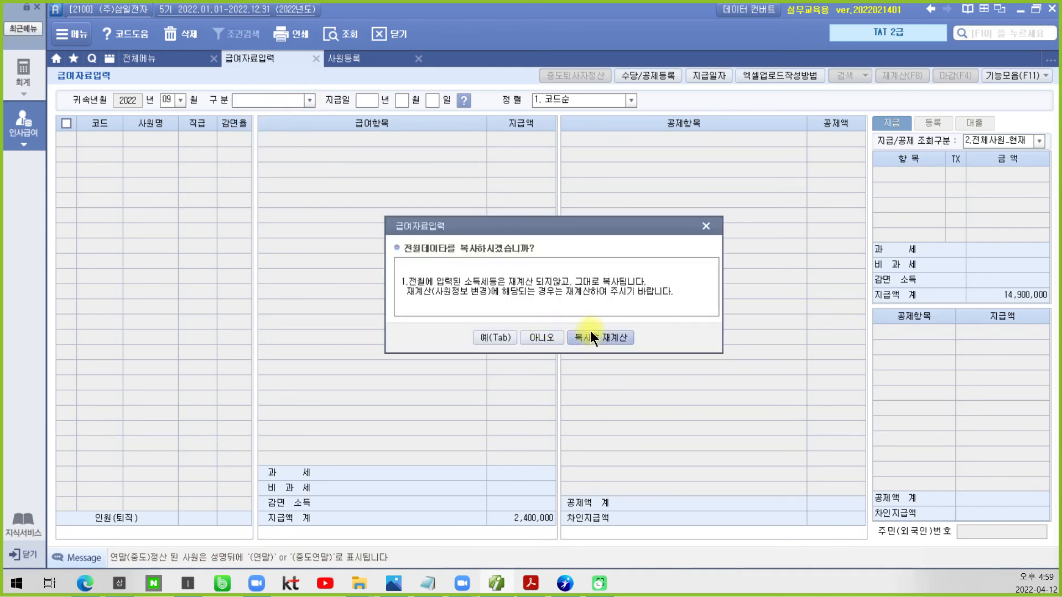
pyautogui.click(589, 331)
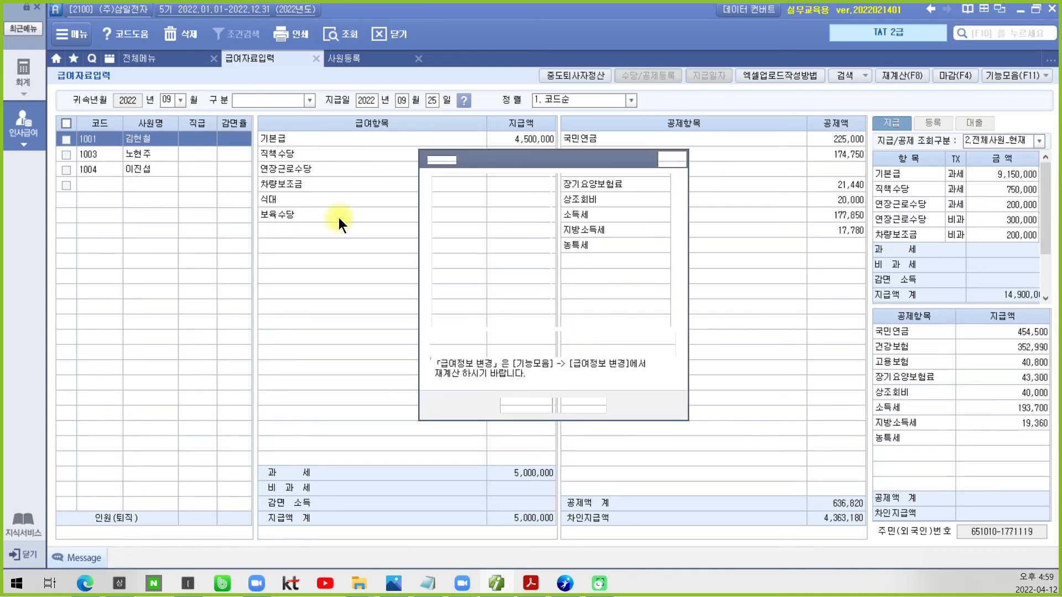
pyautogui.click(518, 398)
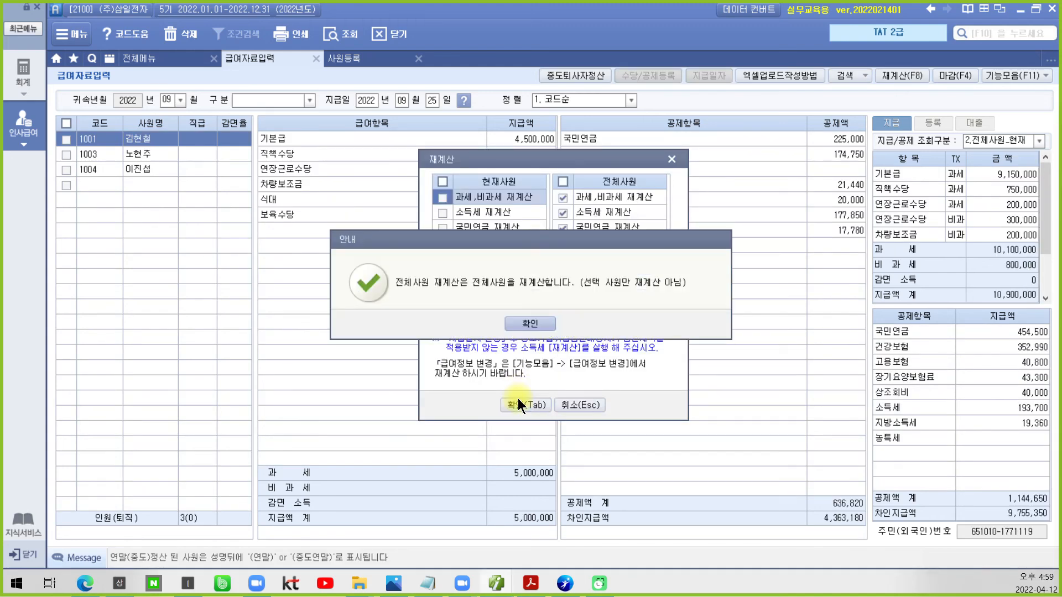
pyautogui.click(523, 318)
pyautogui.click(519, 324)
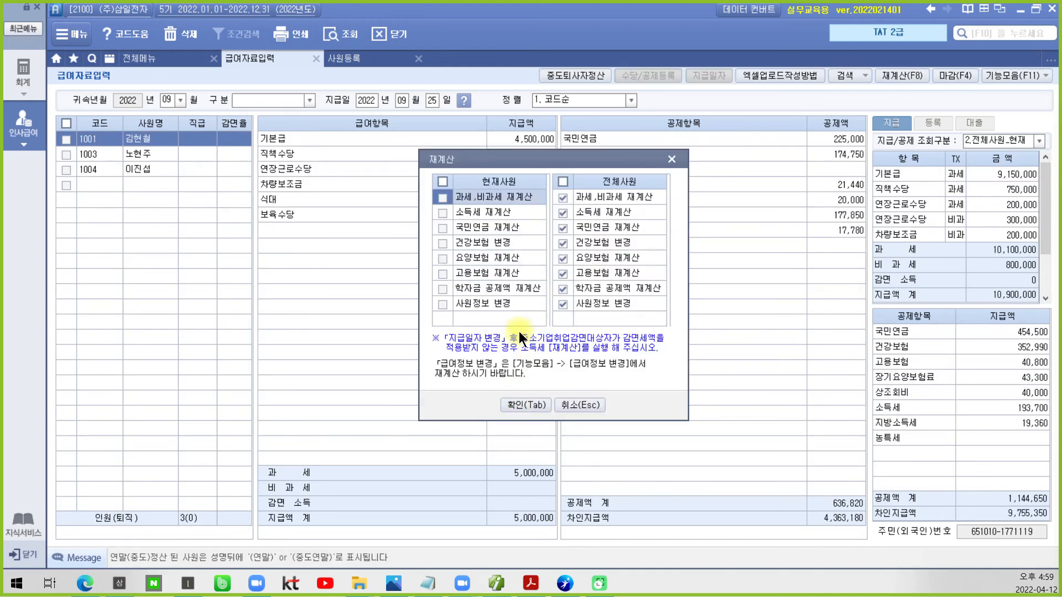
# - Create the October 2022 payroll as 1. 급여, copying September's data and recalculating all employees
pyautogui.click(180, 101)
pyautogui.click(173, 207)
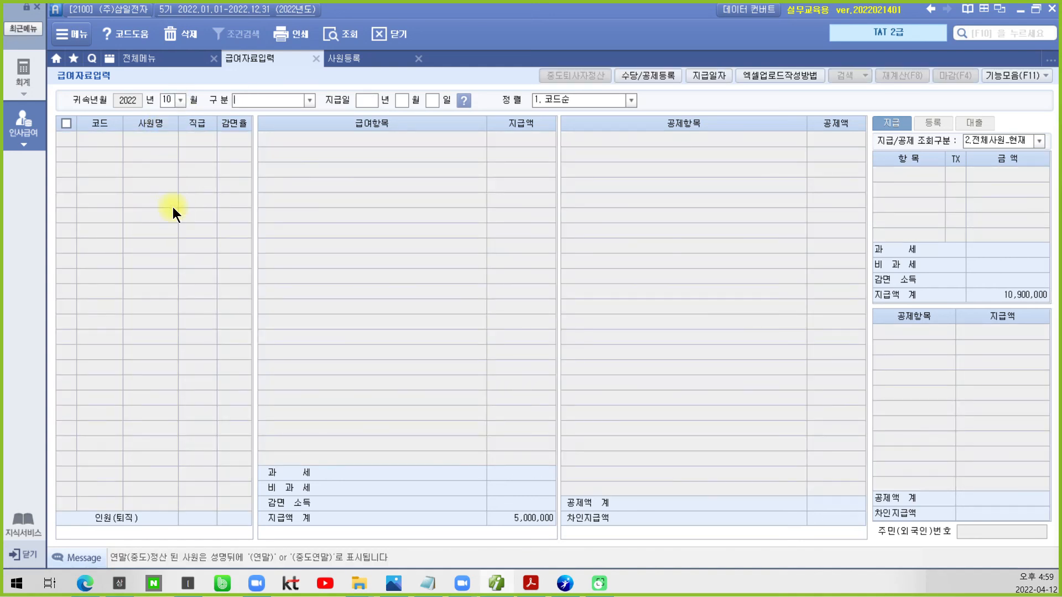
pyautogui.click(307, 101)
pyautogui.click(285, 112)
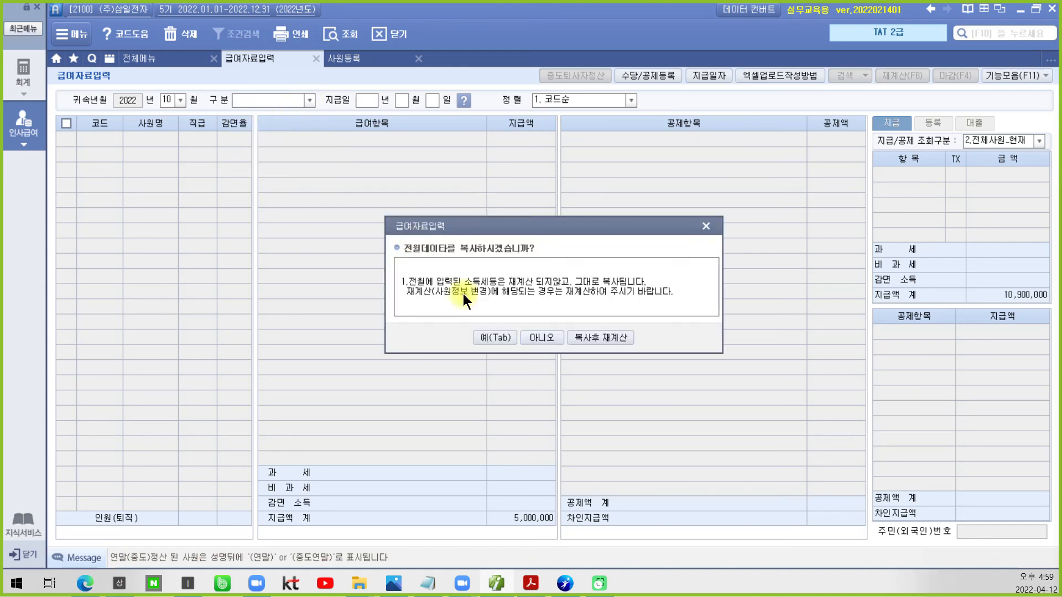
pyautogui.click(591, 331)
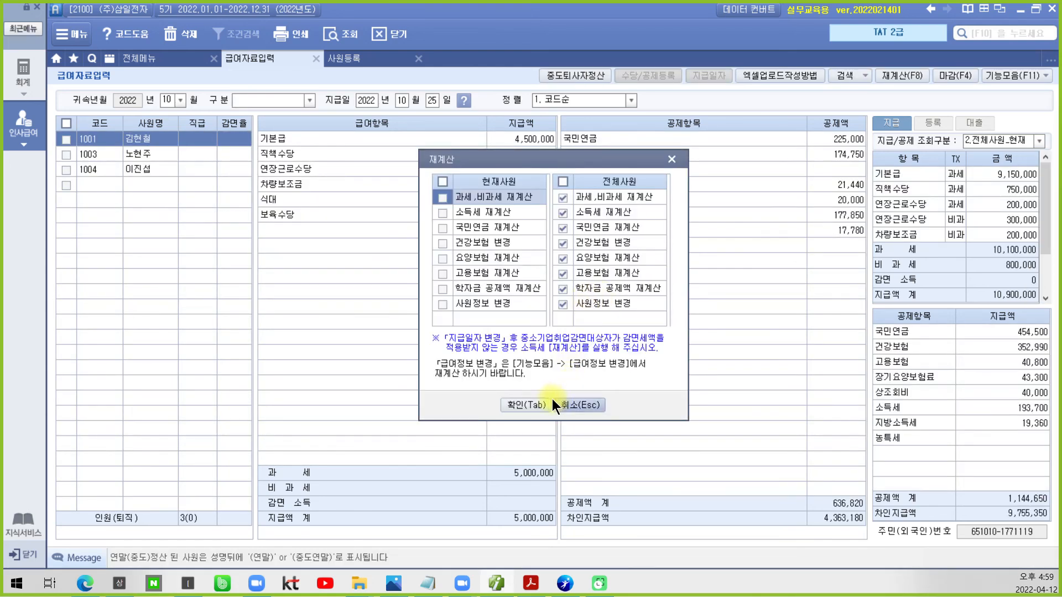
pyautogui.click(541, 406)
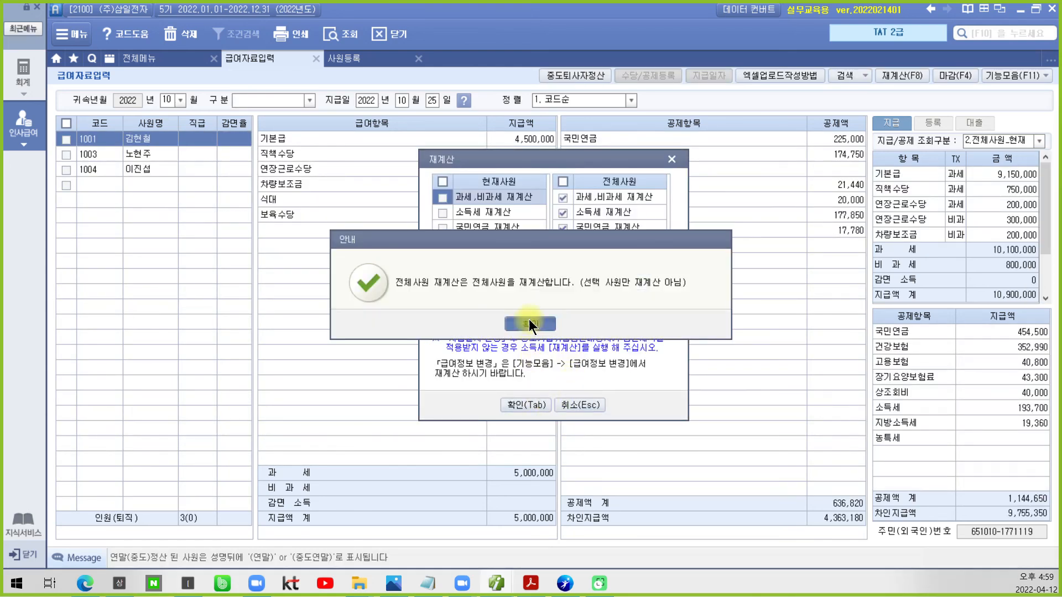
pyautogui.click(529, 323)
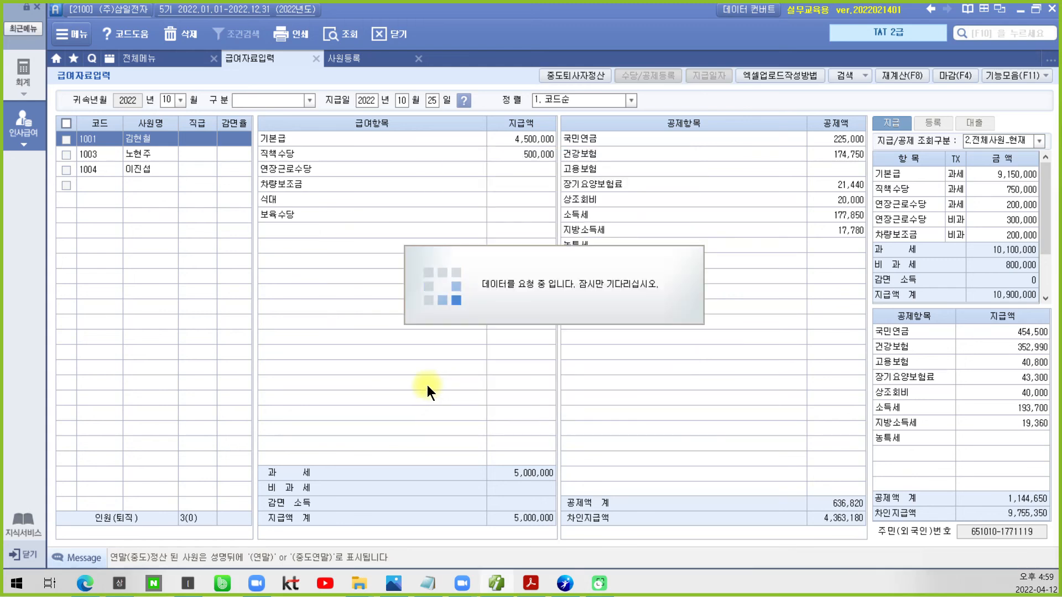
# - Create the November 2022 payroll as 1. 급여 from October's data with 복사후 재계산 applied to all employees
pyautogui.click(181, 99)
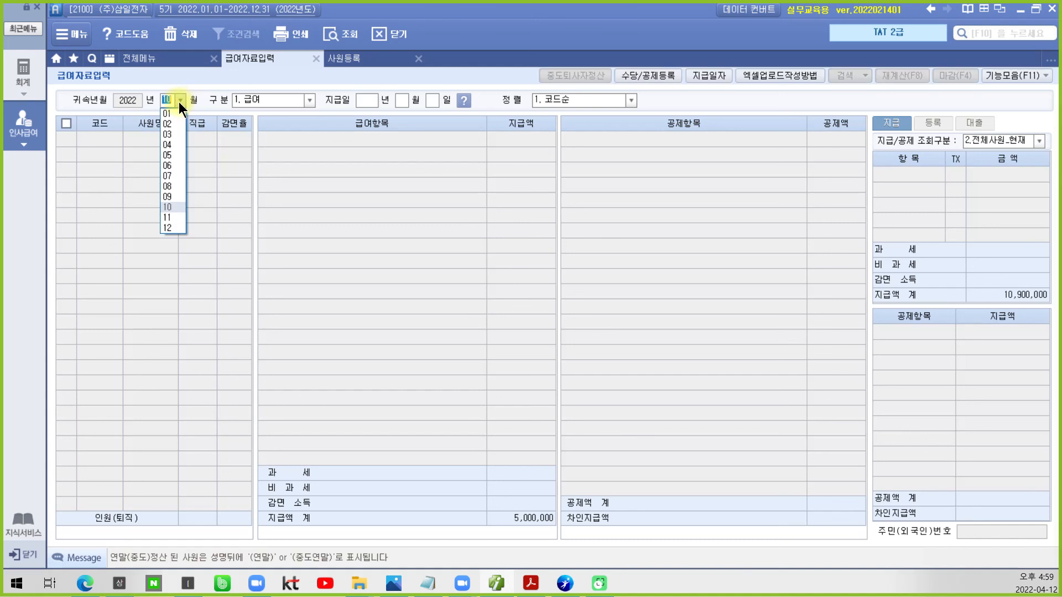
pyautogui.click(167, 222)
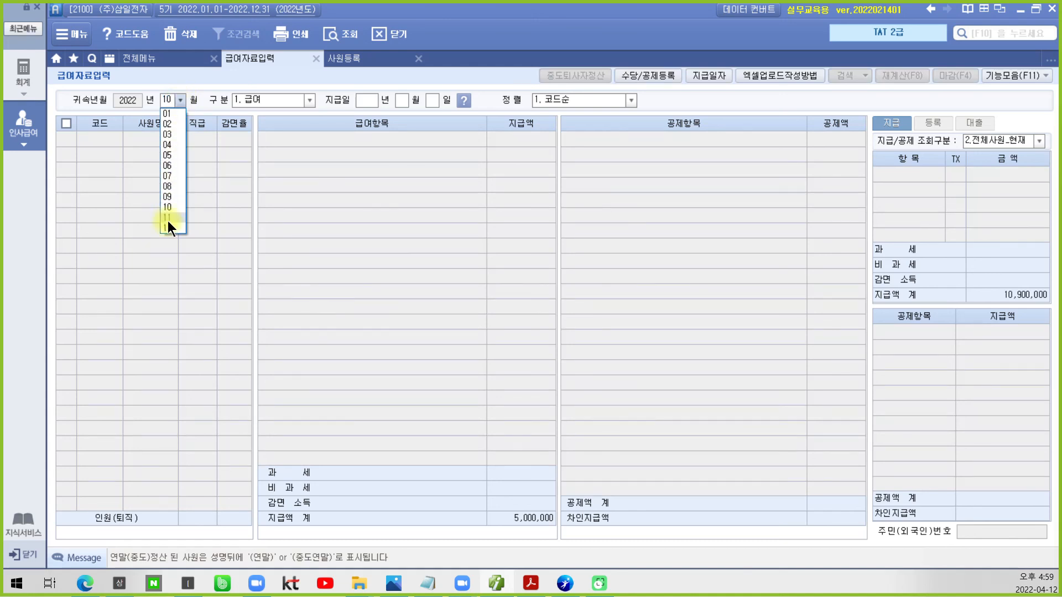
pyautogui.click(309, 101)
pyautogui.click(291, 114)
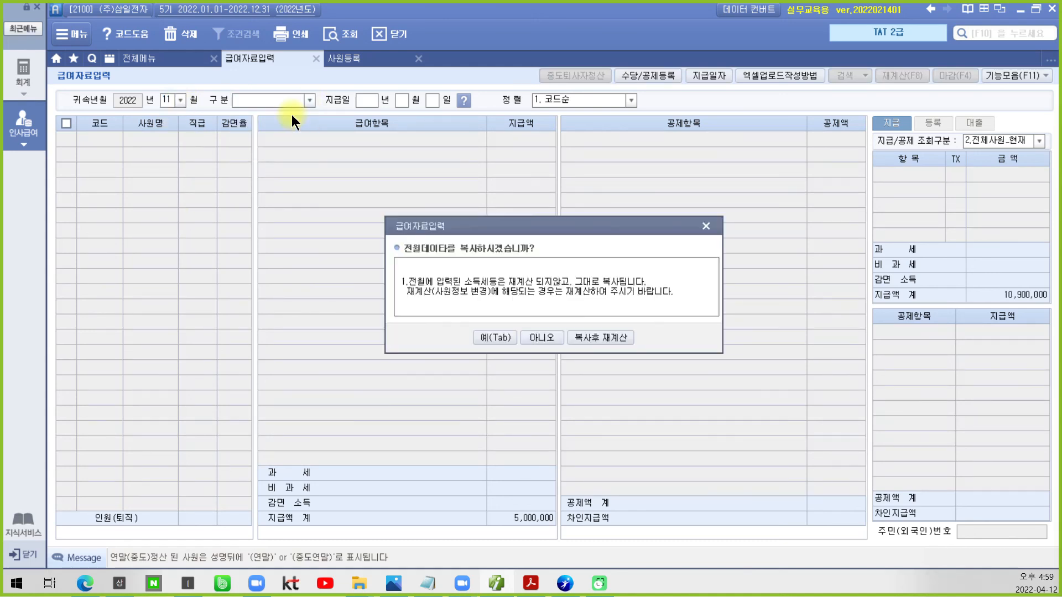
pyautogui.click(615, 334)
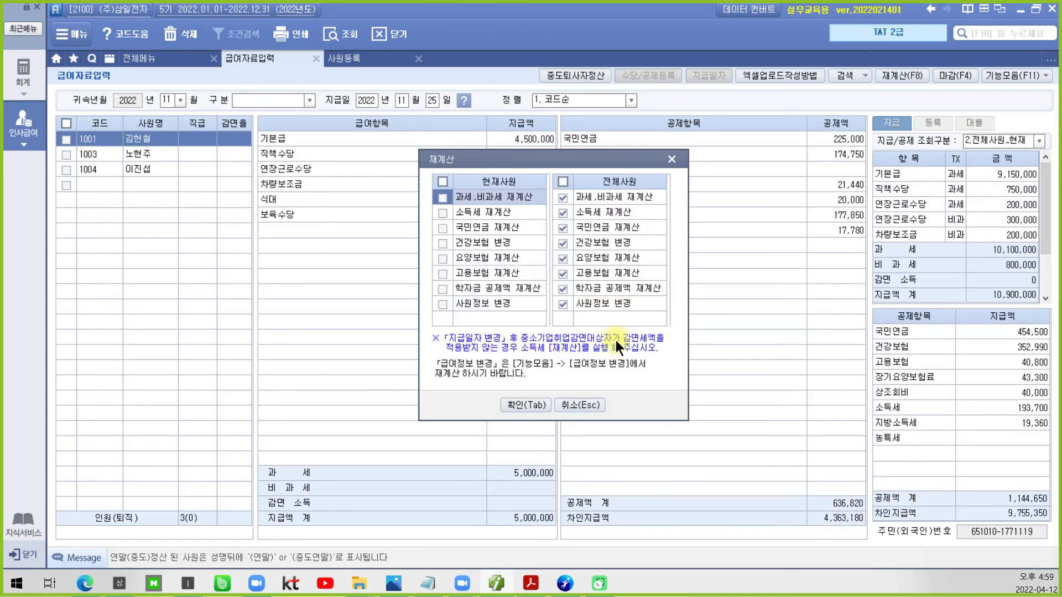
pyautogui.click(518, 404)
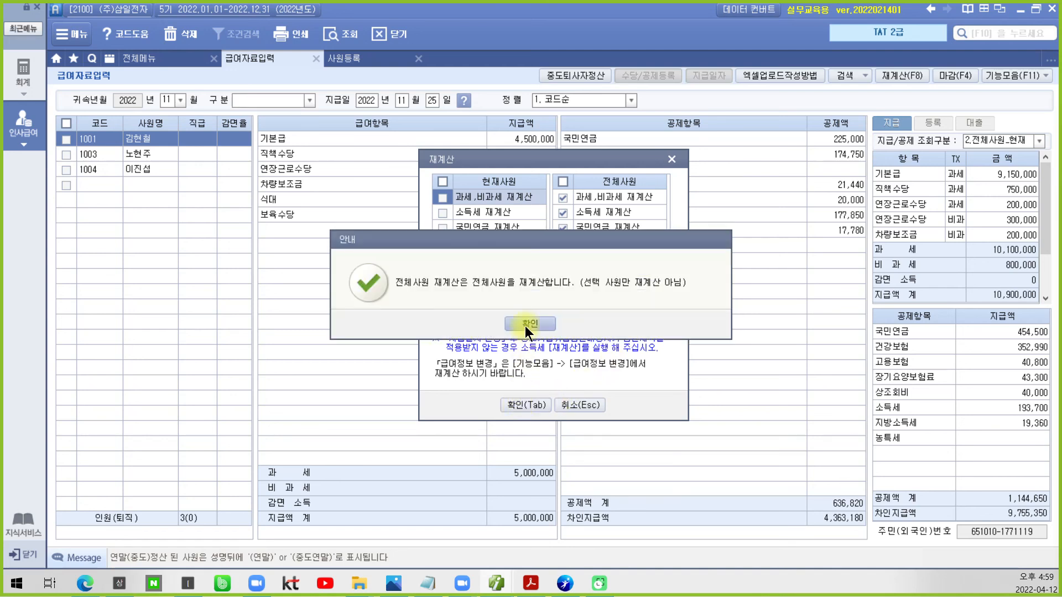
pyautogui.click(526, 324)
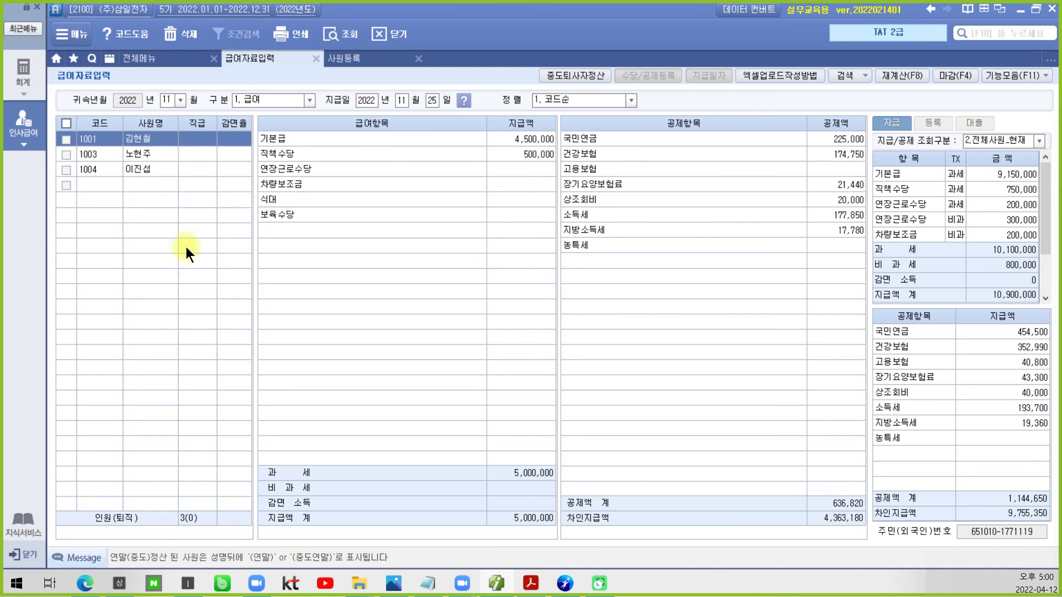
# - Create the December 2022 payroll as 2. 급여 + 상여, copying November's data with 복사후 재계산 for all employees
pyautogui.click(176, 103)
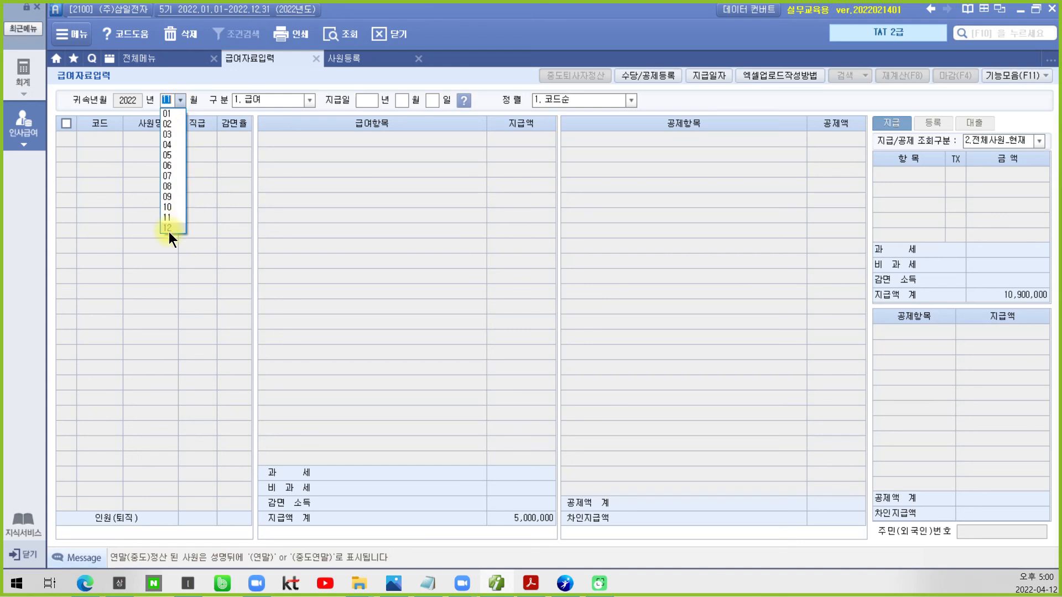
pyautogui.click(169, 228)
pyautogui.click(308, 99)
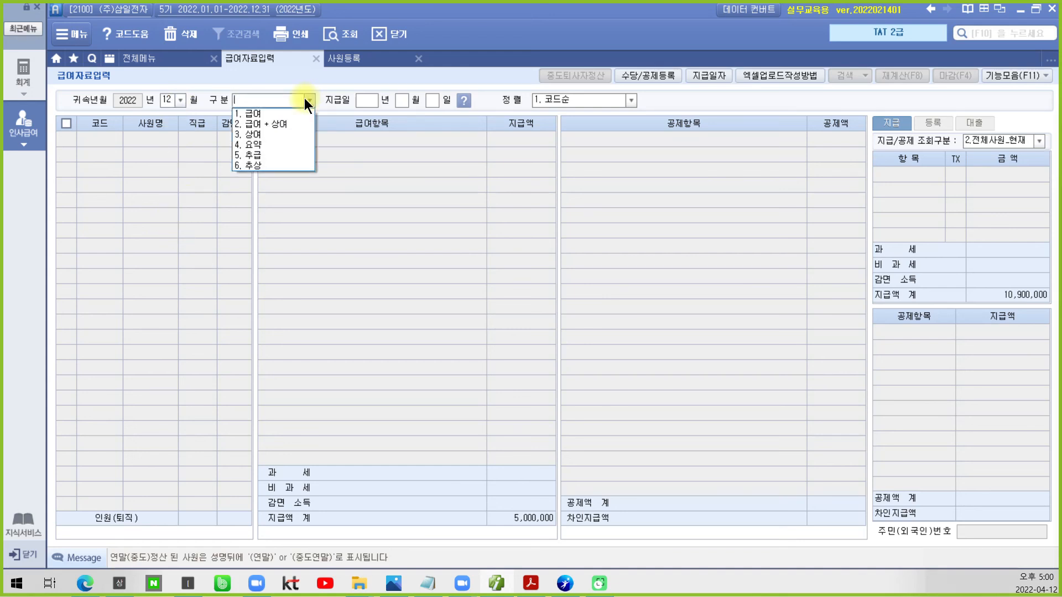
pyautogui.click(270, 123)
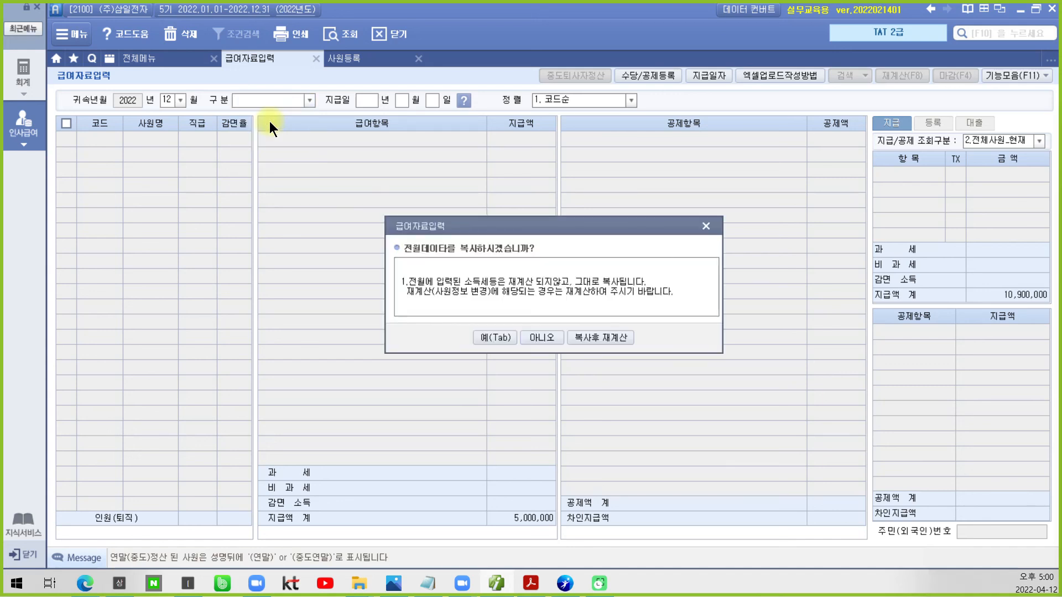
pyautogui.click(611, 339)
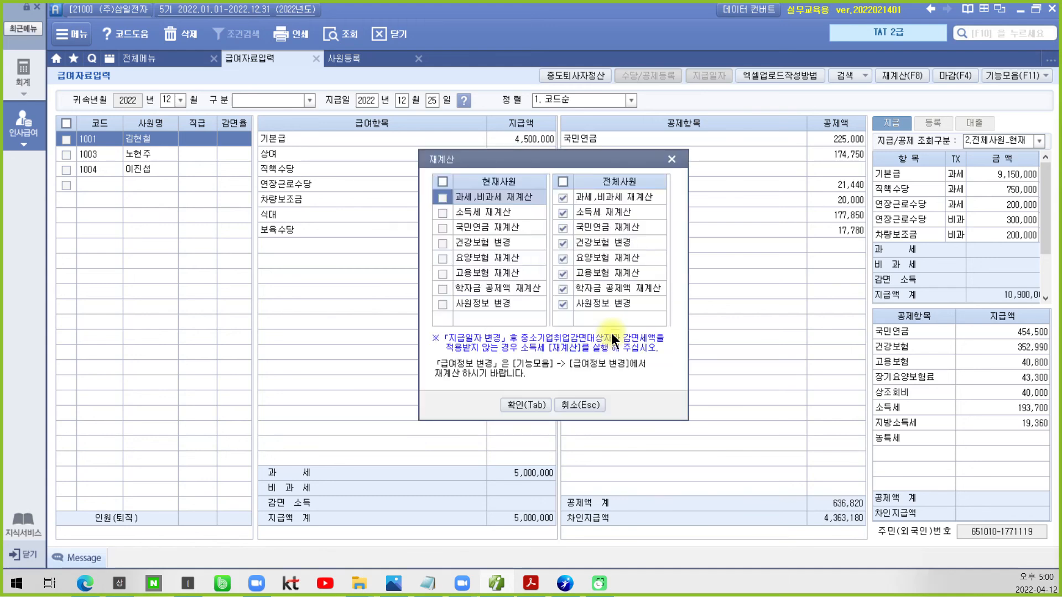
pyautogui.click(520, 404)
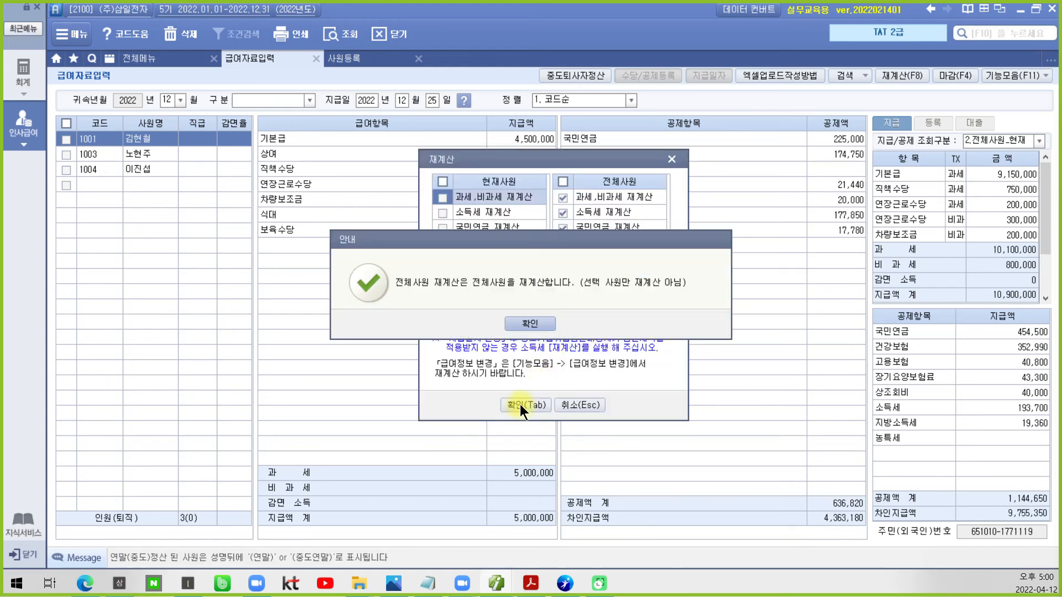
pyautogui.click(526, 324)
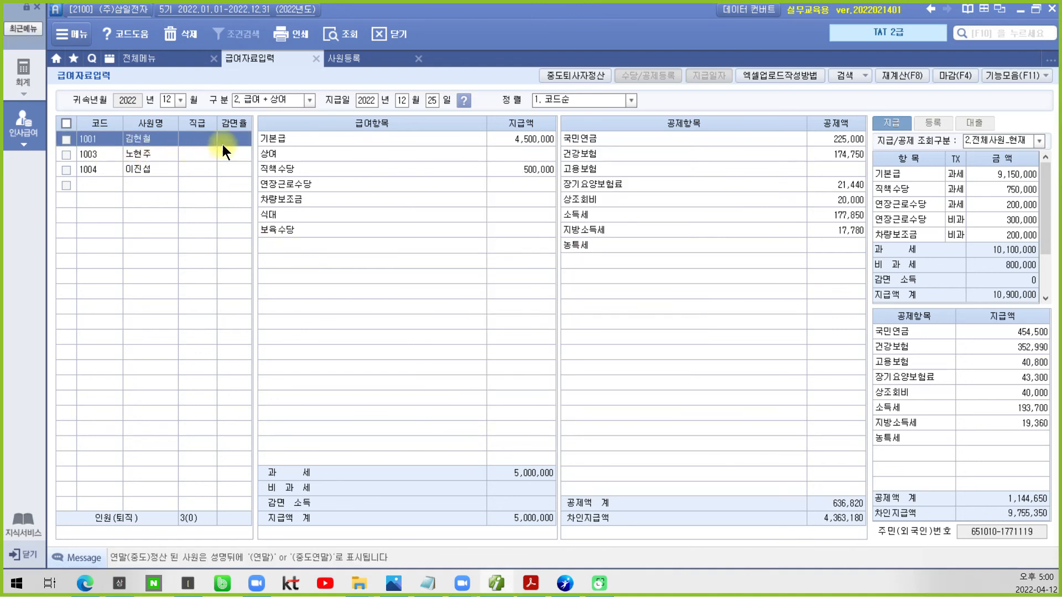
# - Enter a 상여 payment of 5,000,000 for employee 1001 in the December payroll
pyautogui.click(539, 154)
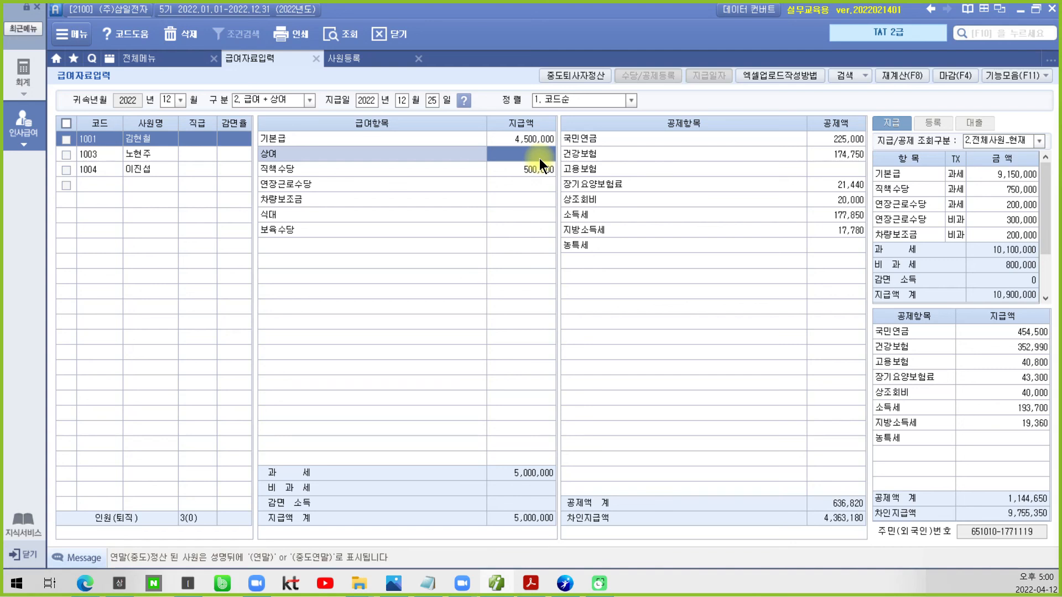
pyautogui.write('5000000')
pyautogui.press('Return')
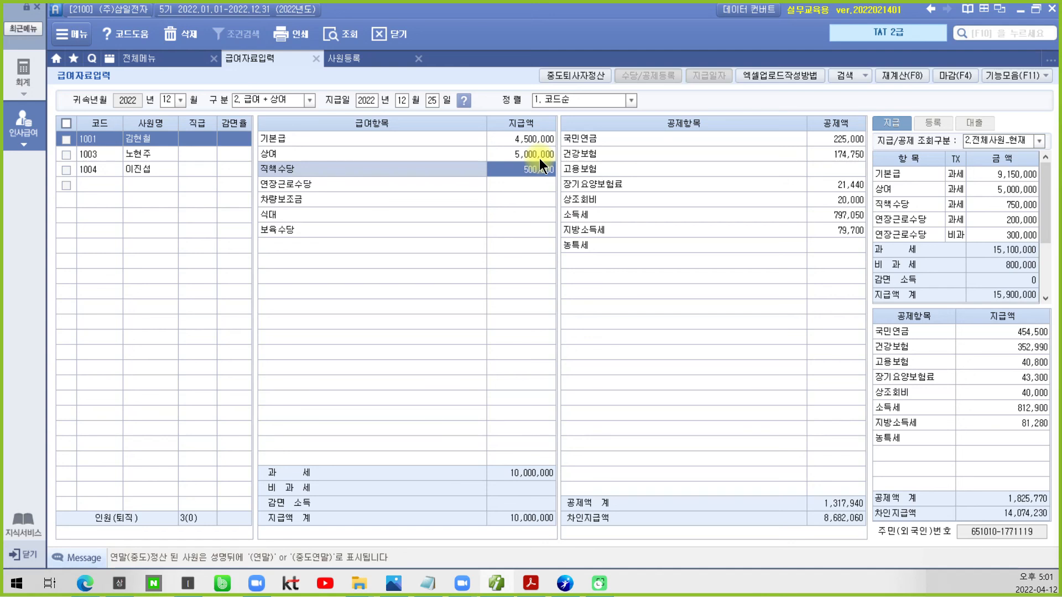
# - Enter a 상여 payment of 3,500,000 for employee 1003 in the December payroll
pyautogui.click(137, 154)
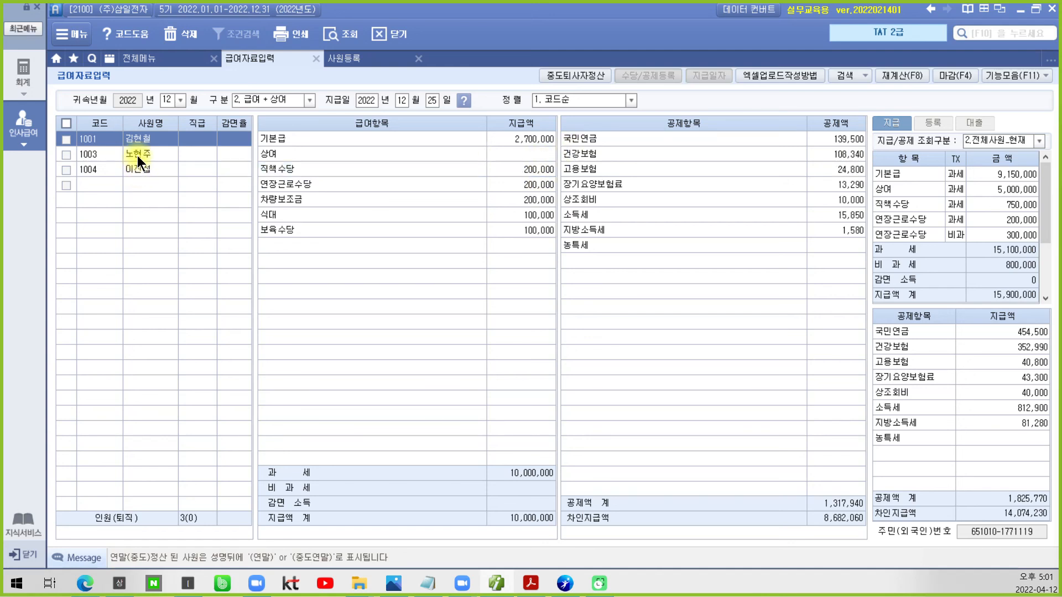
pyautogui.click(534, 156)
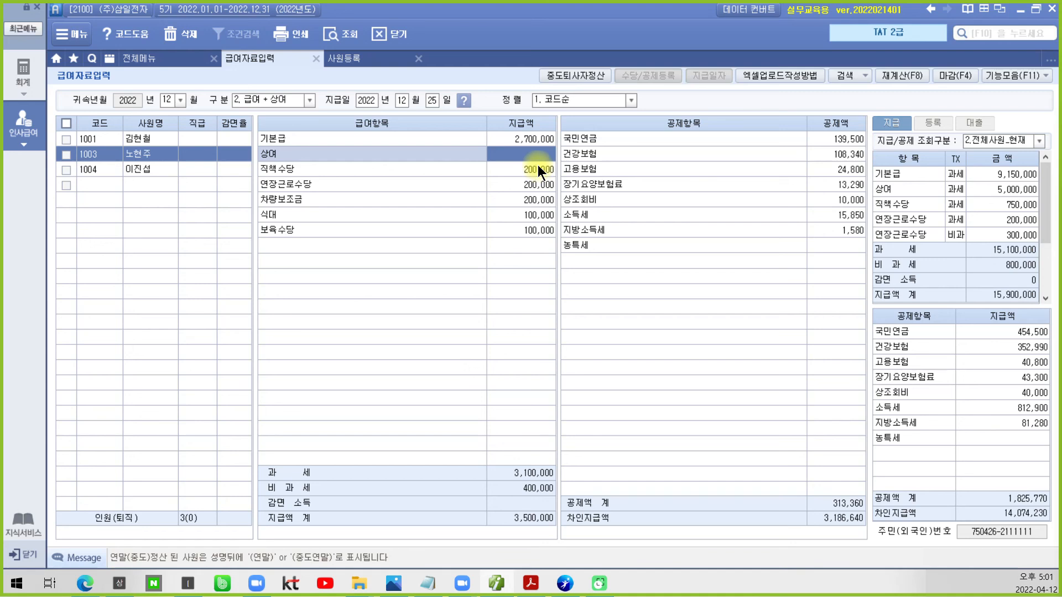
pyautogui.write('3,50')
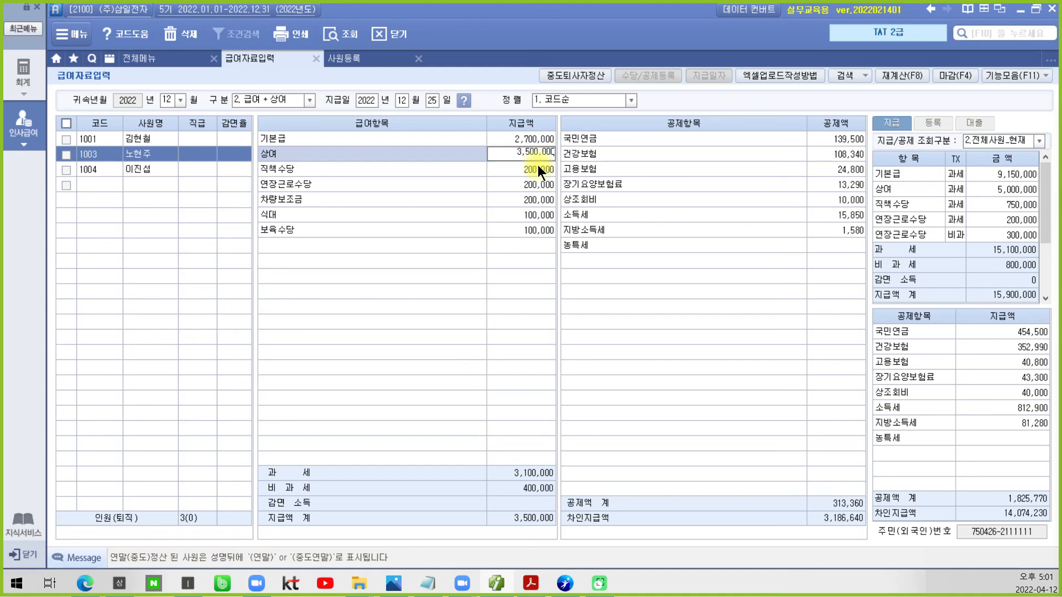
pyautogui.write('0,000')
pyautogui.press('Return')
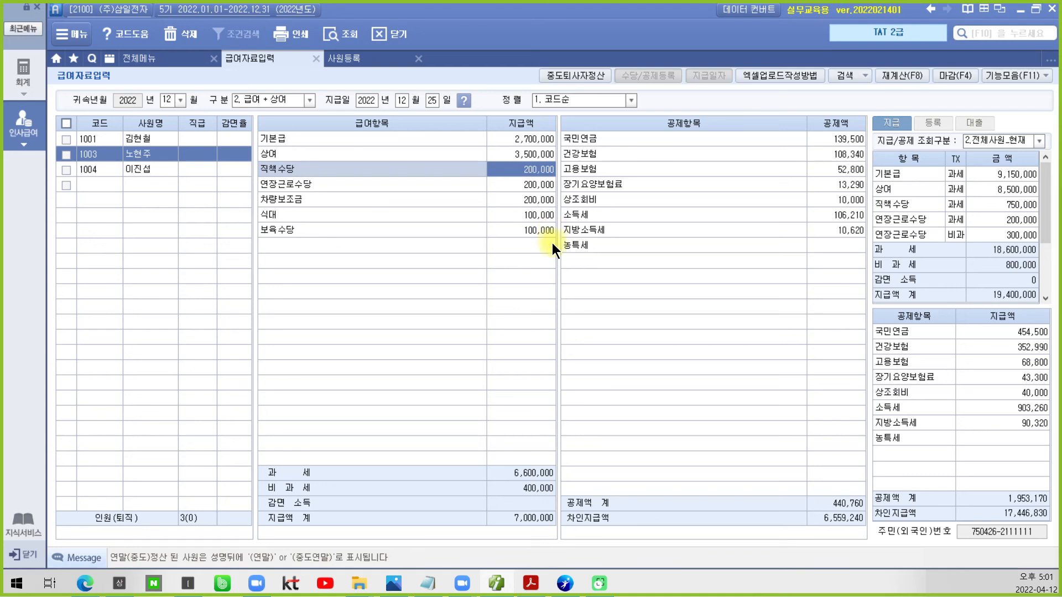
# - Enter a 상여 payment of 1,950,000 for employee 1004 in the December payroll
pyautogui.click(154, 172)
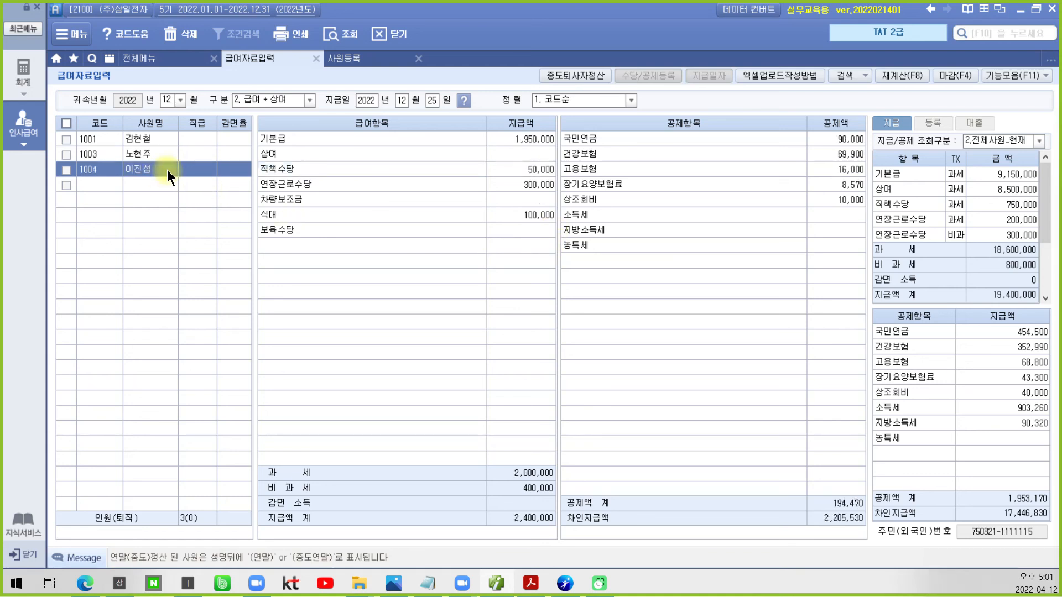
pyautogui.click(522, 153)
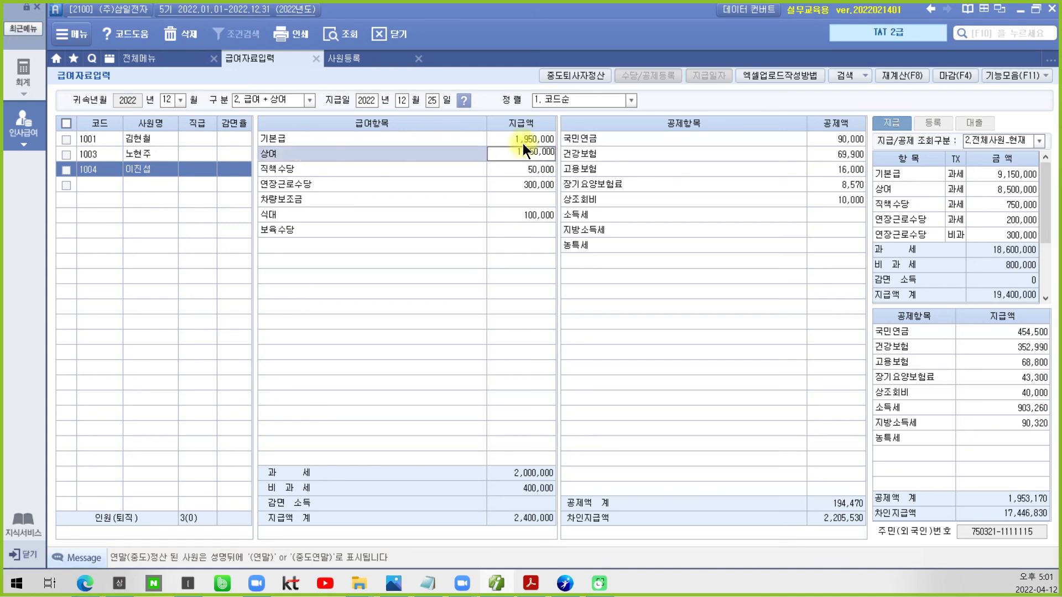
pyautogui.write('1950000')
pyautogui.press('Return')
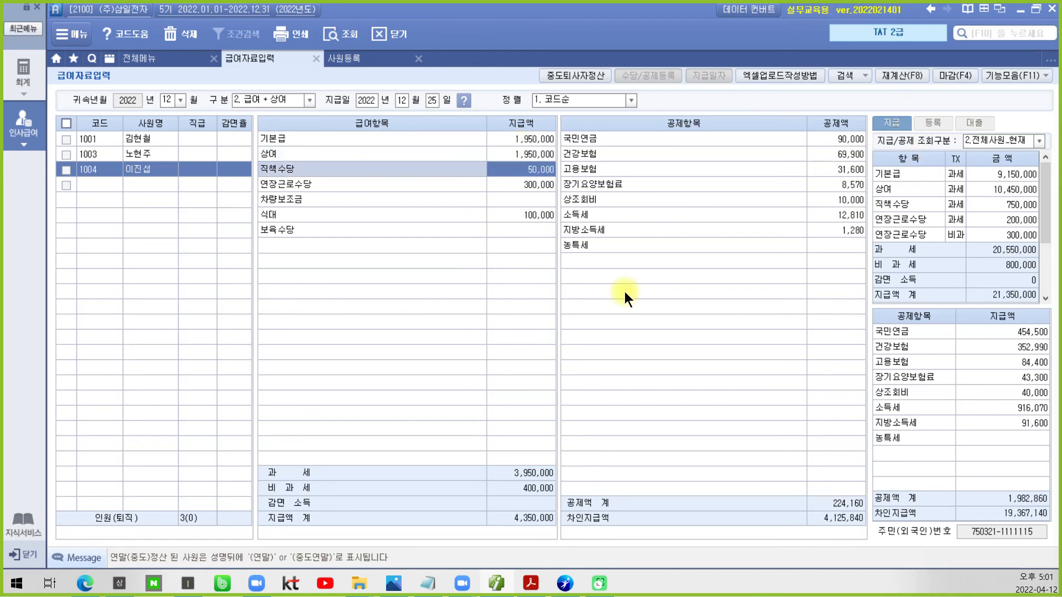